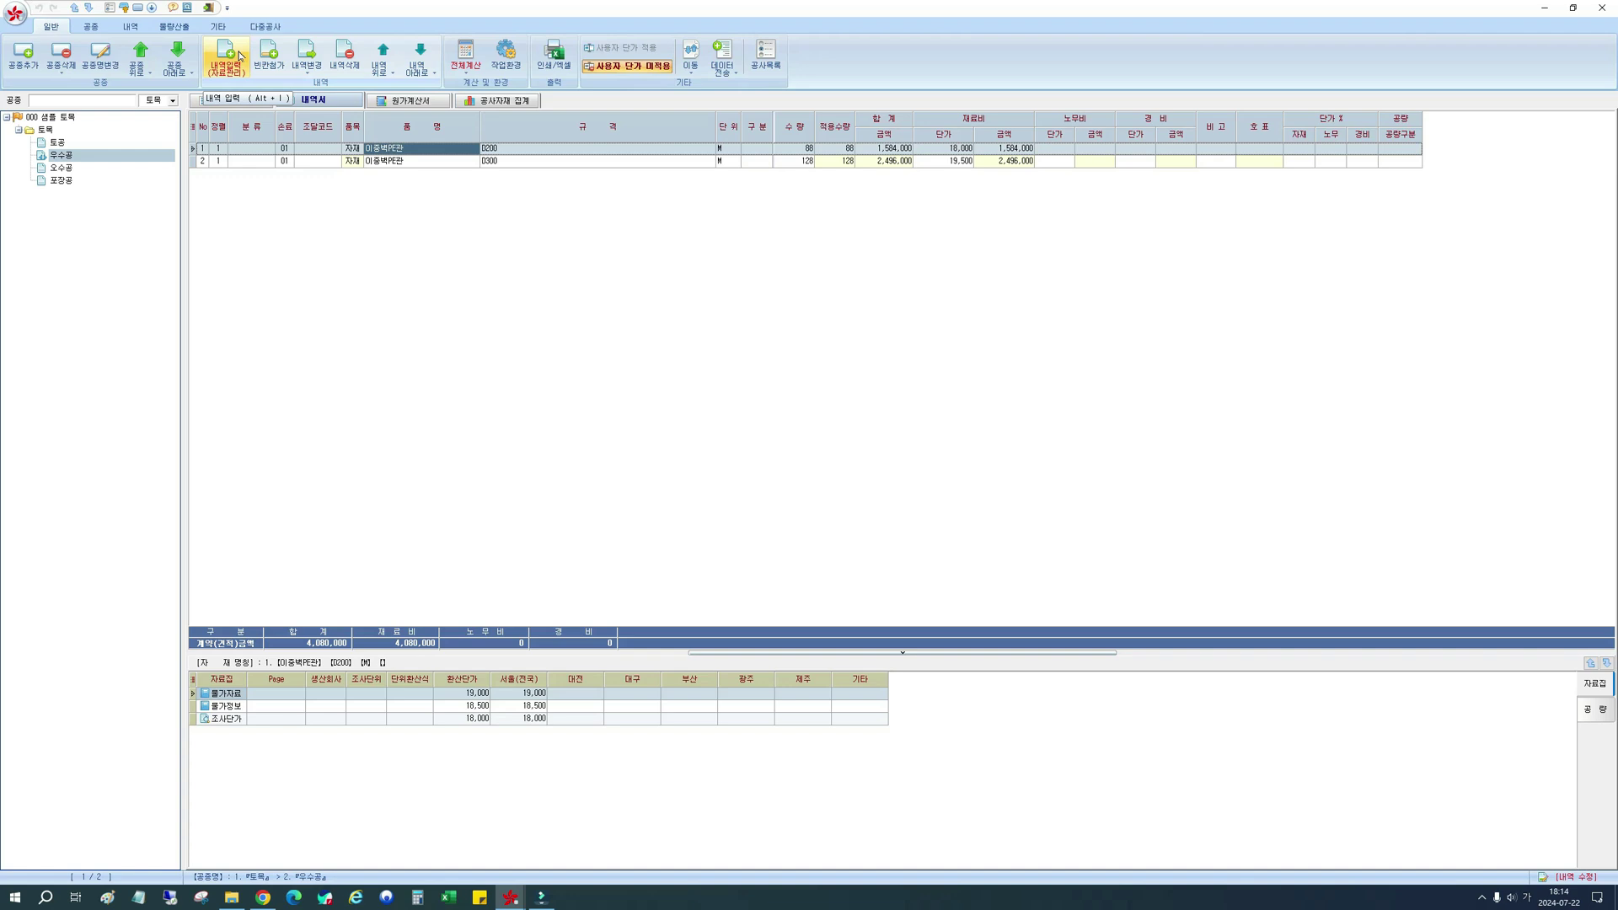
Open the estimate item entry window for the 우수공 work section with 전체자료 as the data source.
{"action": "left_click", "coordinate": [240, 57]}
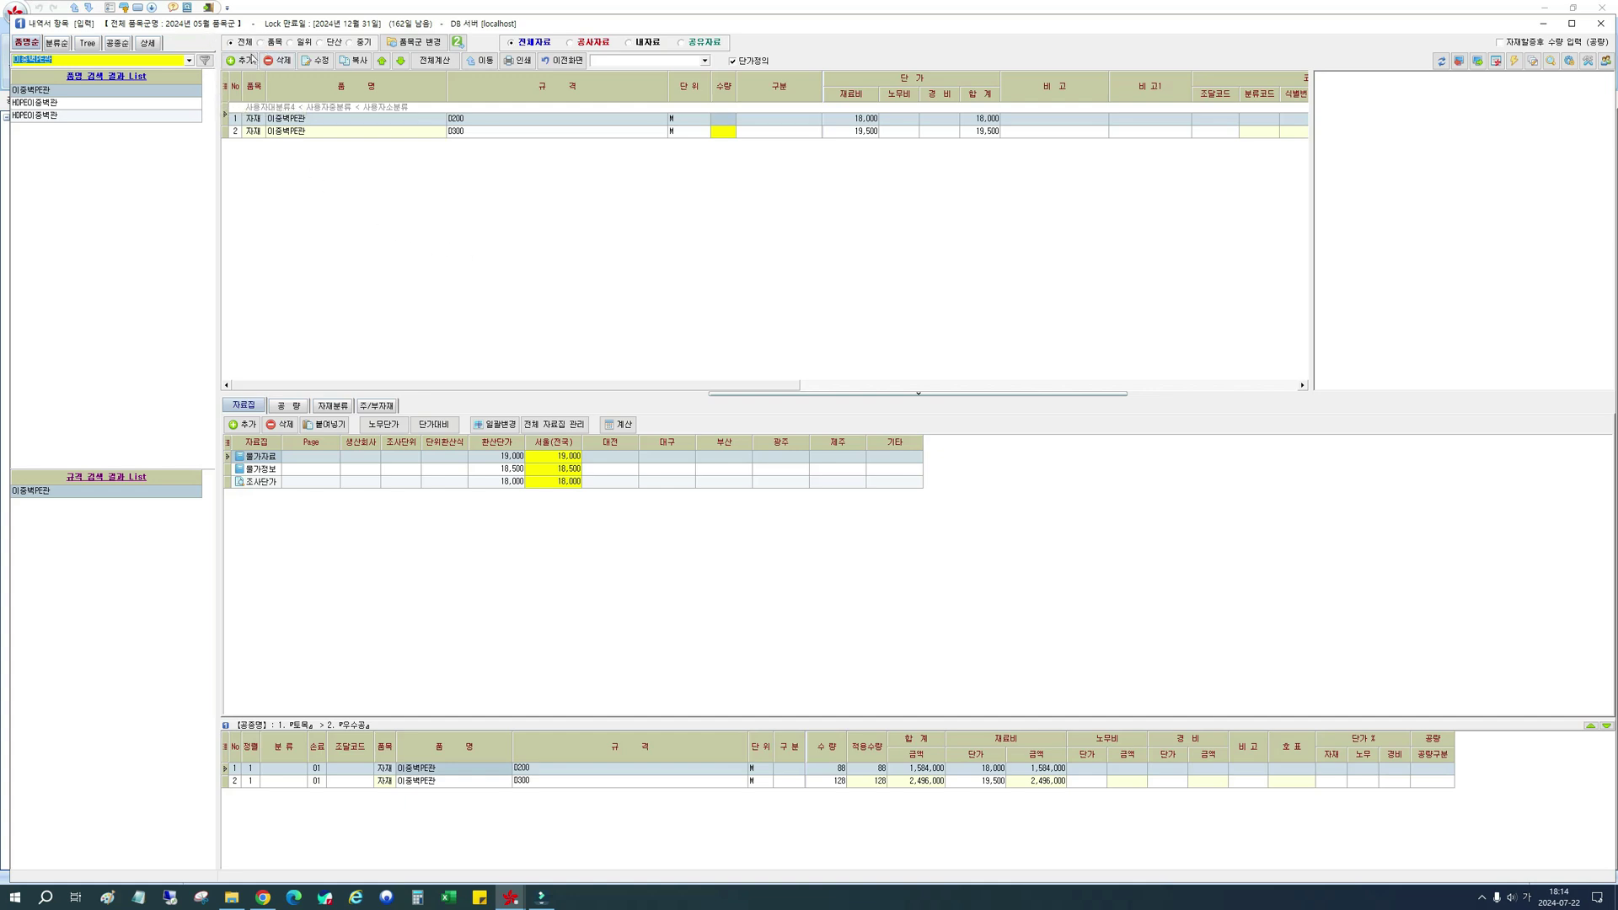
{"action": "left_click", "coordinate": [240, 61]}
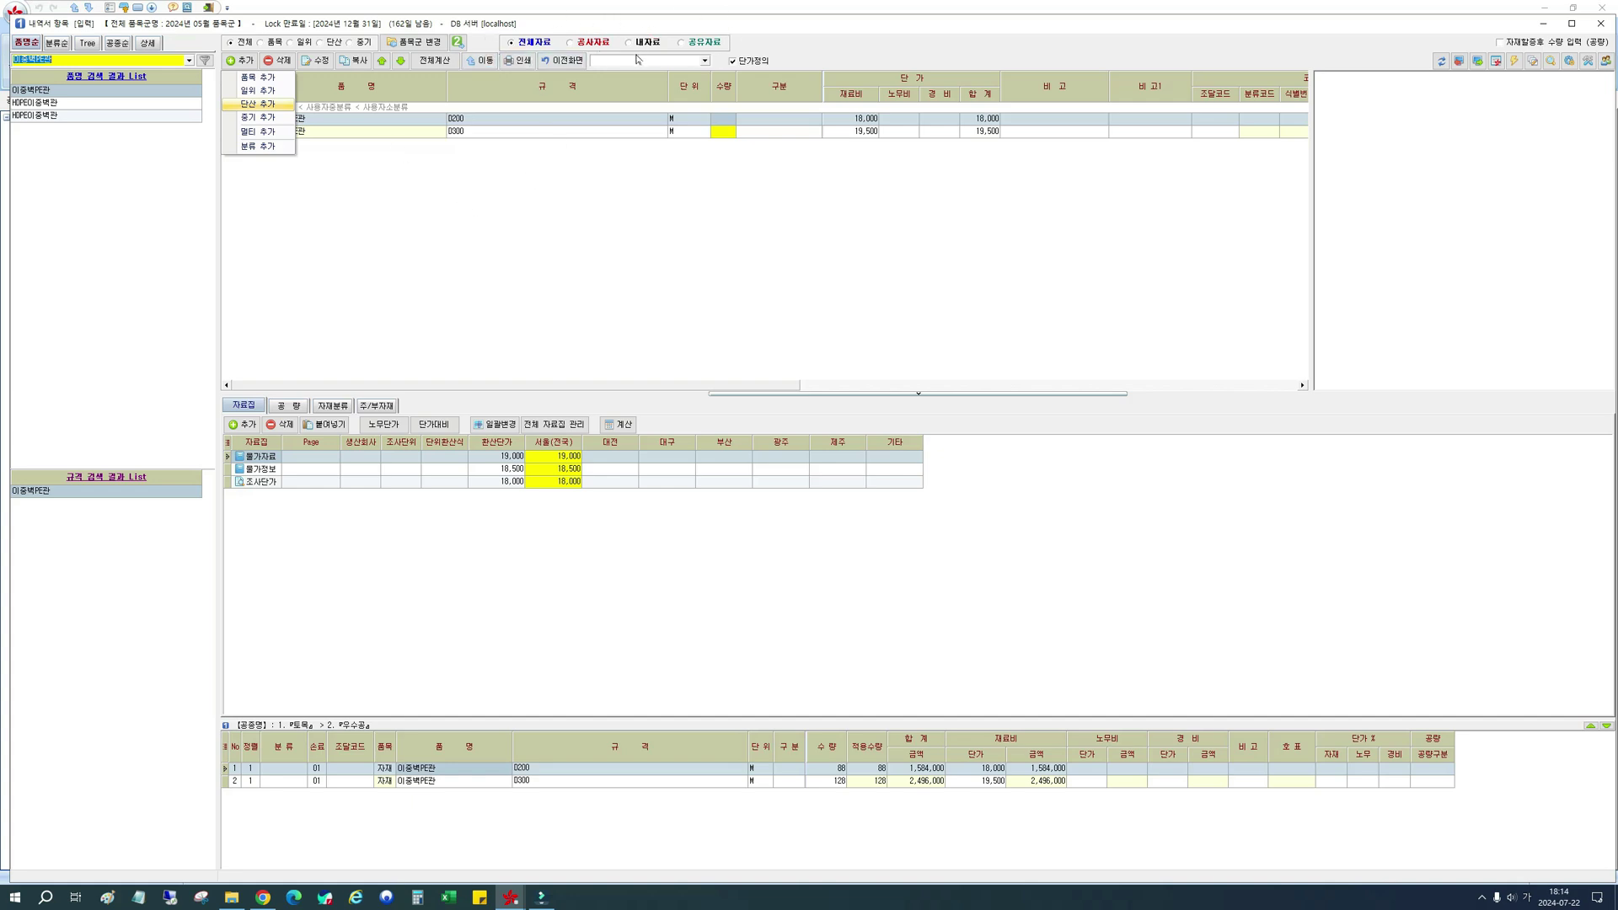
{"action": "left_click", "coordinate": [573, 38]}
{"action": "left_click", "coordinate": [525, 44]}
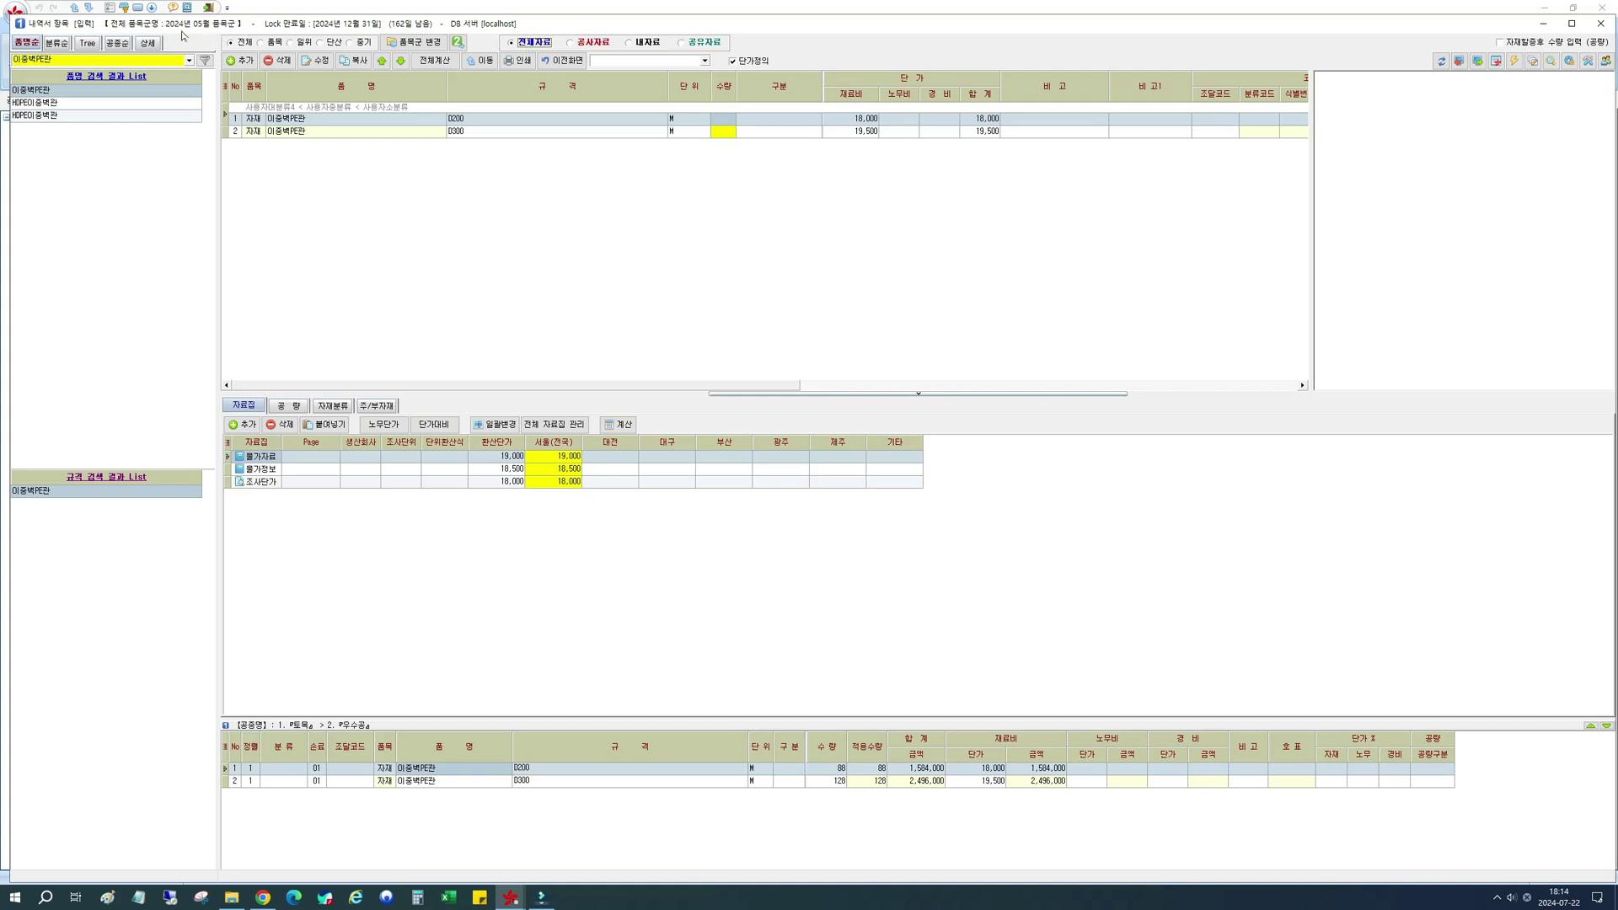
Switch the item data source to 공사자료 and back to 전체자료.
{"action": "left_click", "coordinate": [583, 43]}
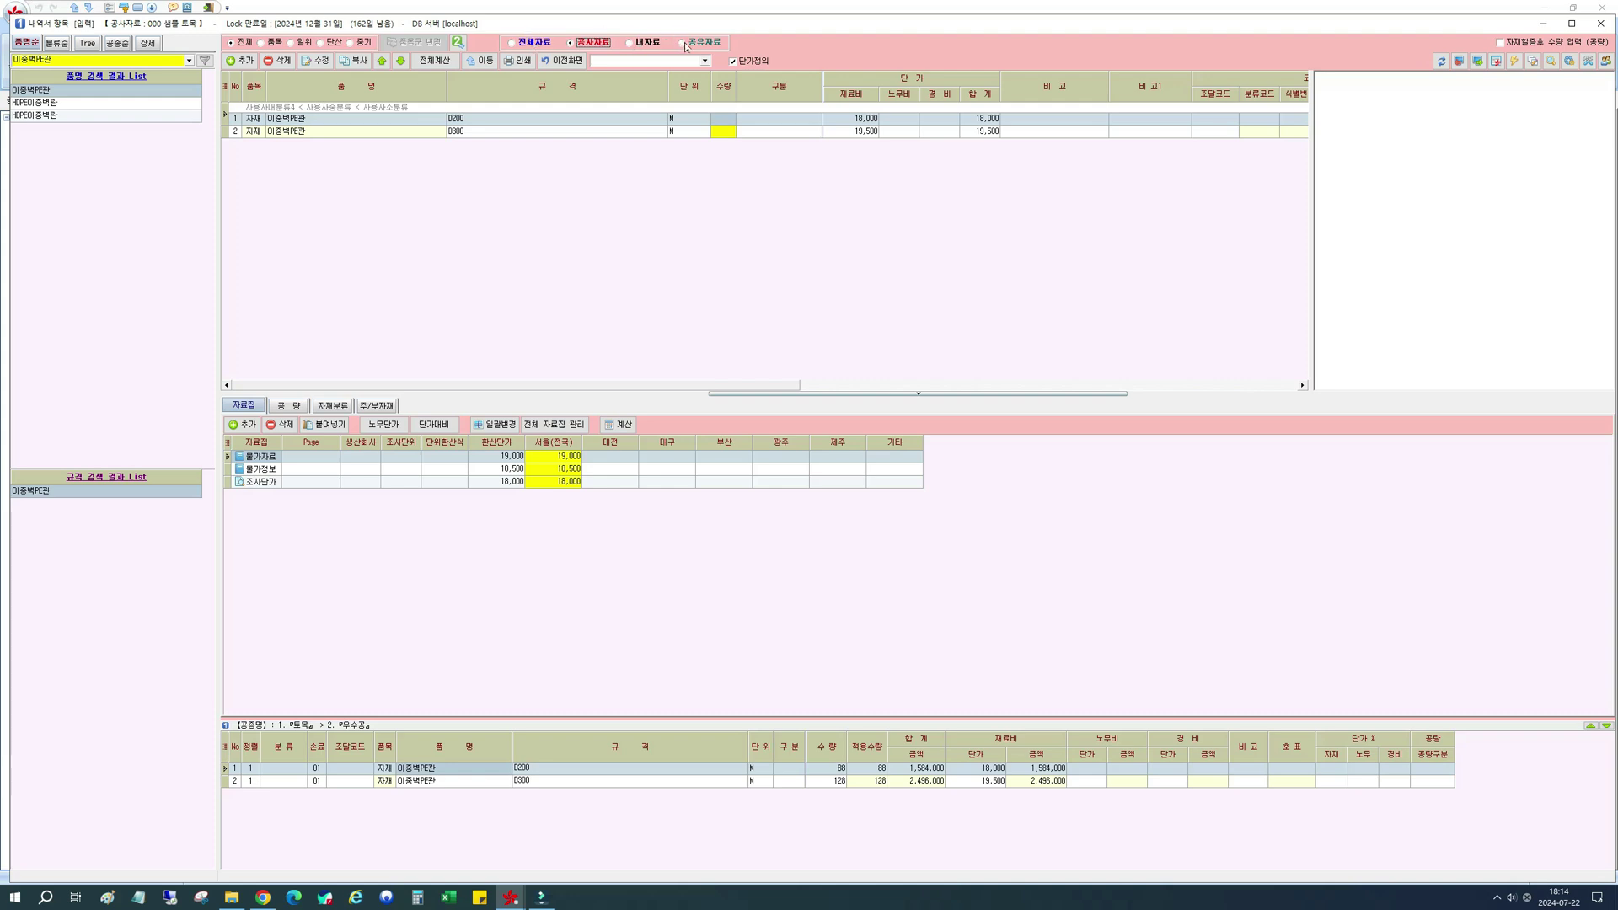
{"action": "left_click", "coordinate": [534, 43]}
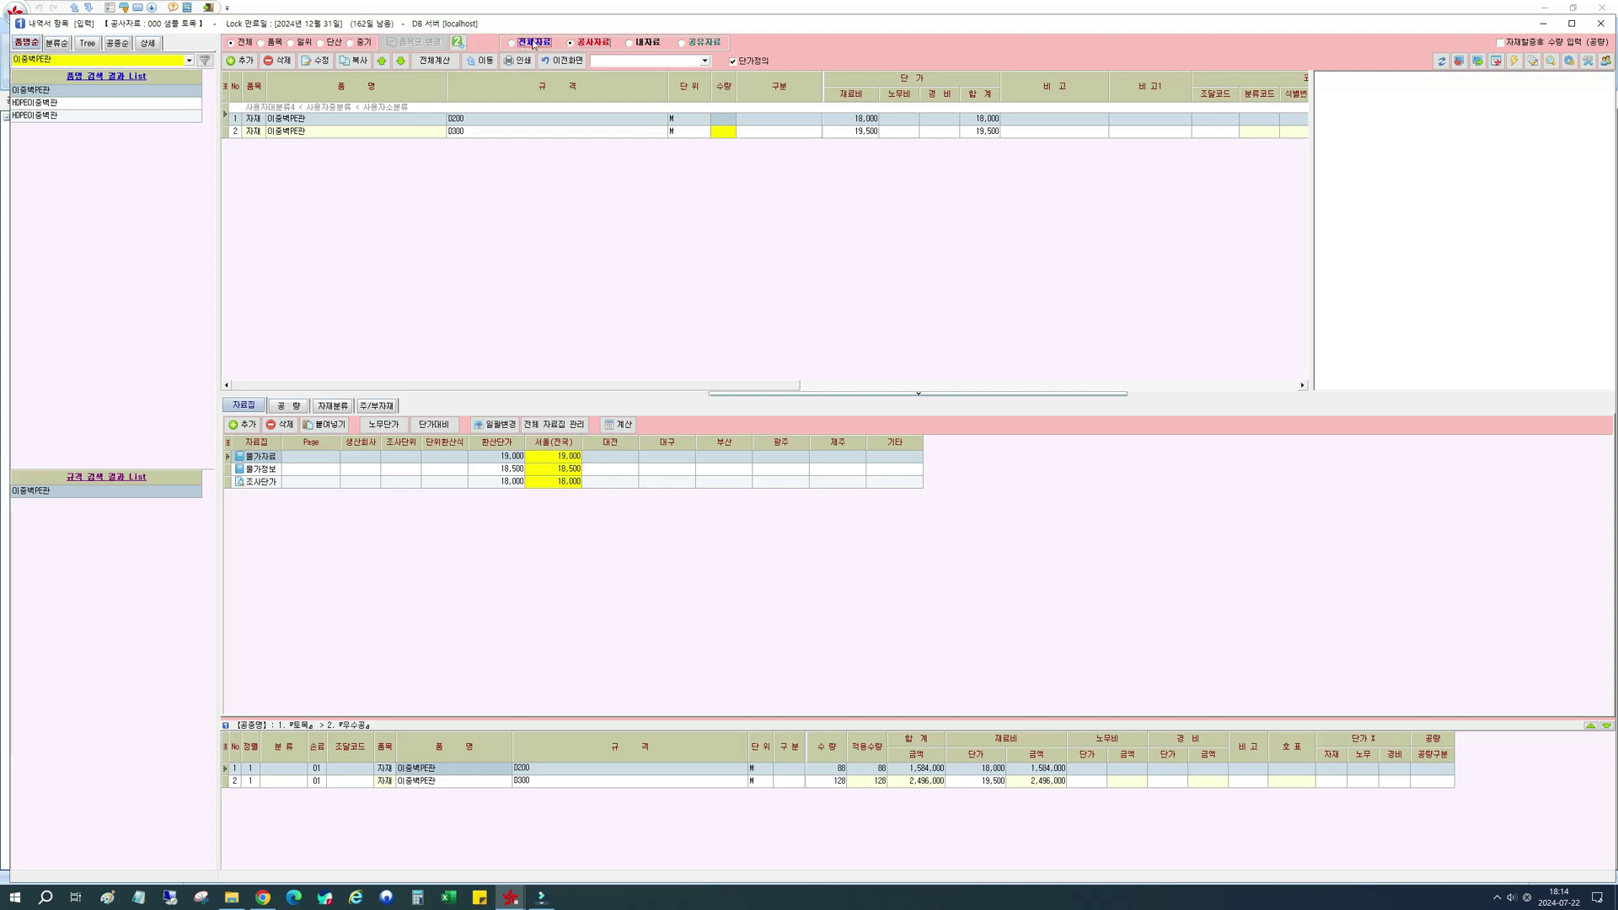
{"action": "right_click", "coordinate": [550, 128]}
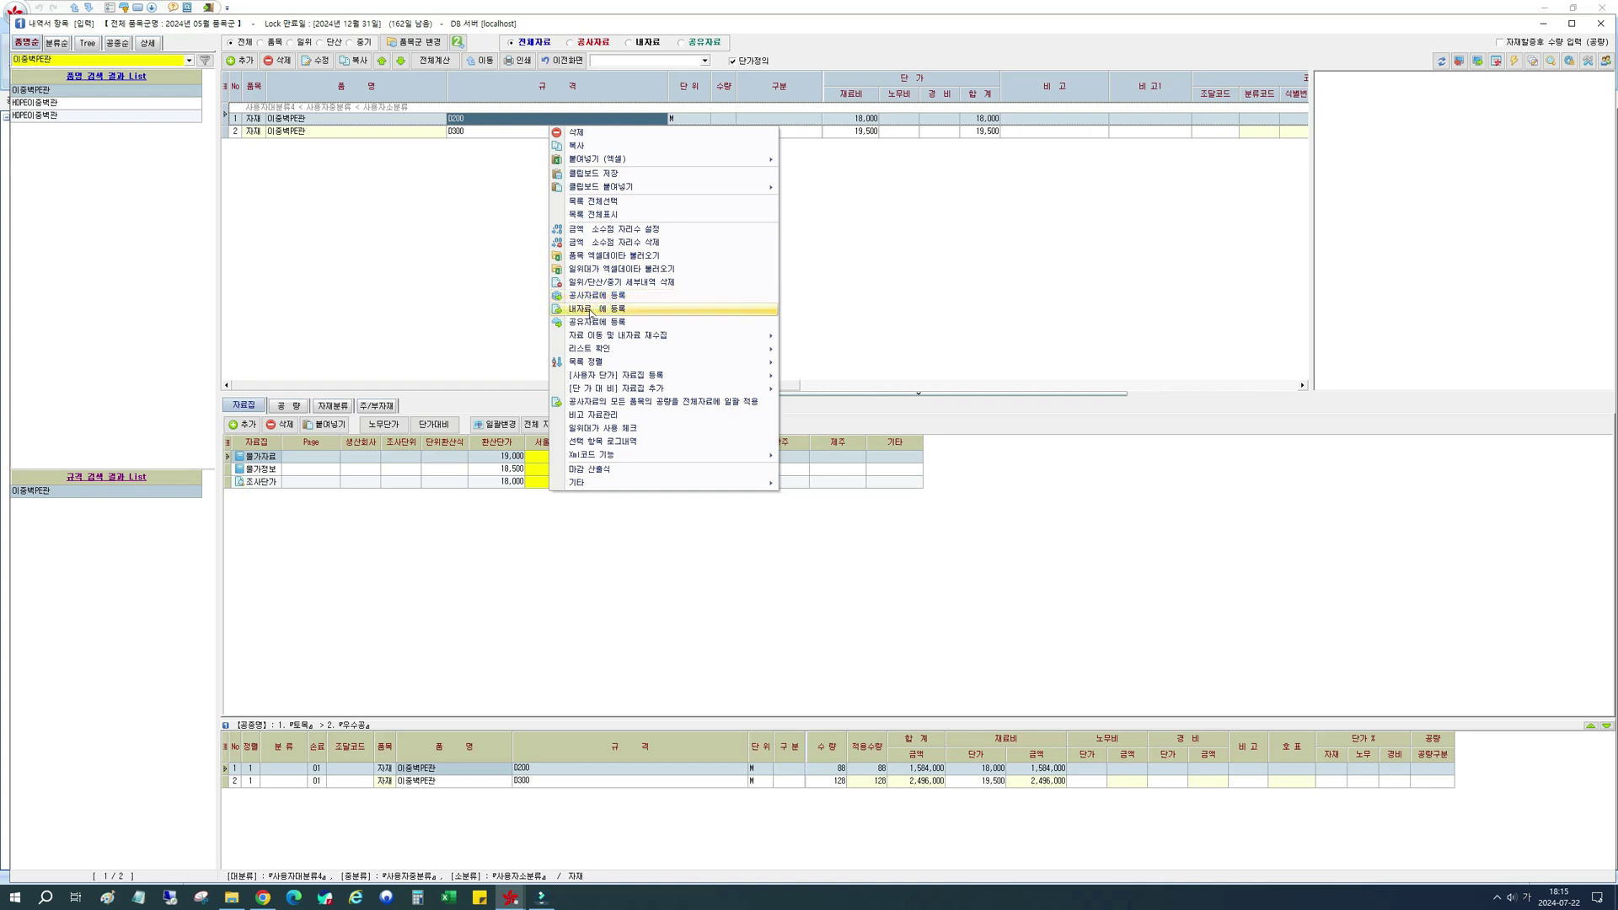
{"action": "left_click", "coordinate": [455, 257]}
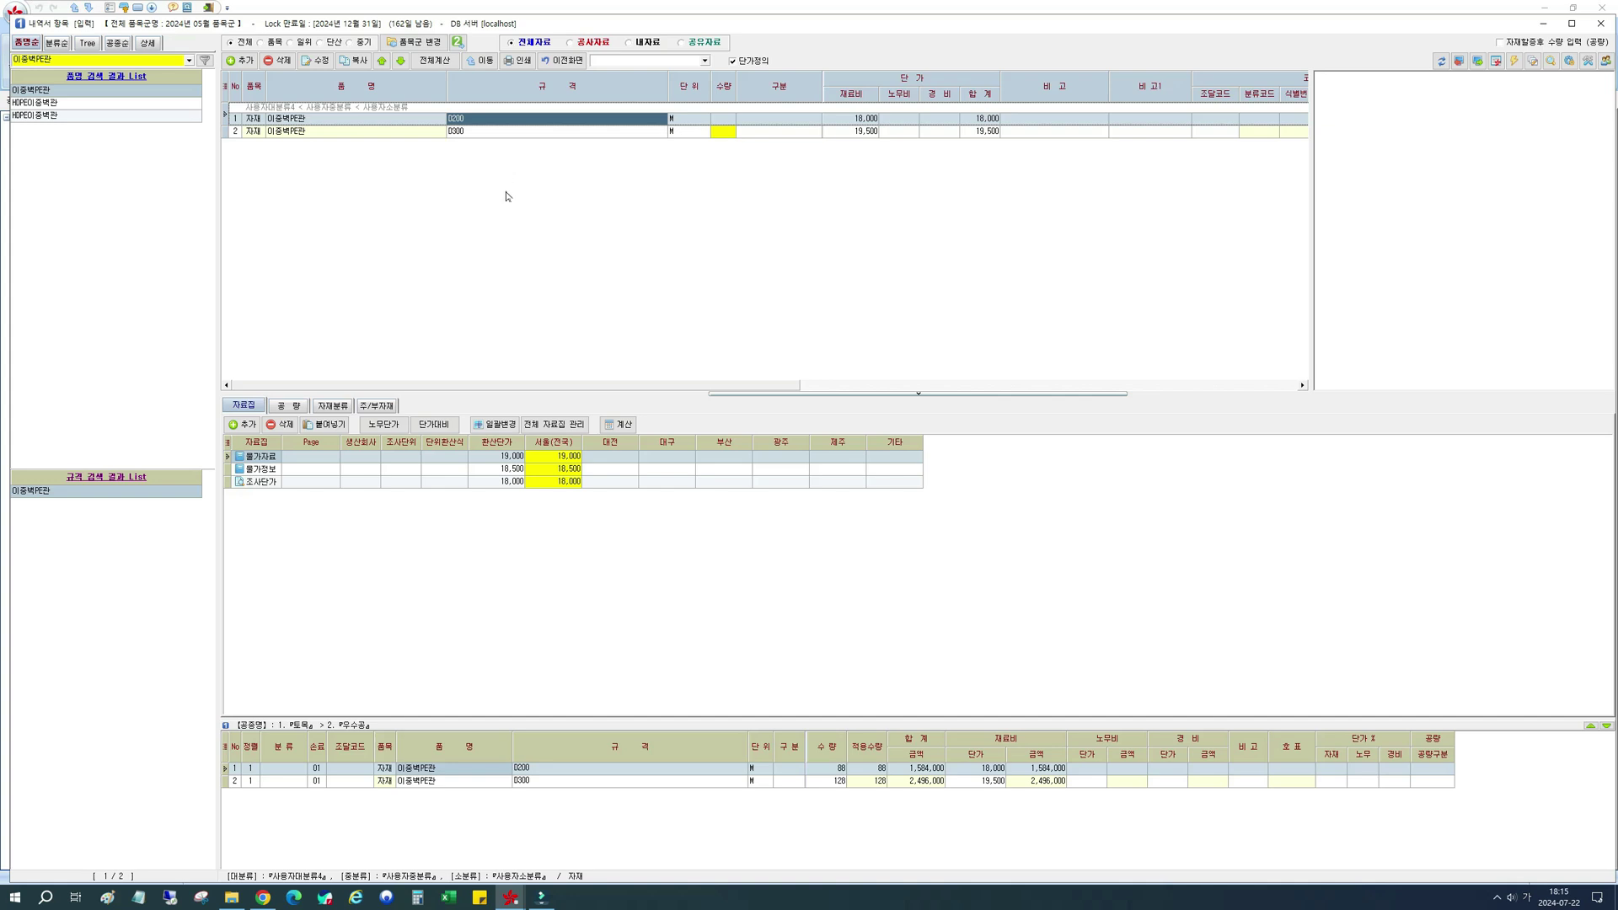
{"action": "left_click", "coordinate": [531, 45]}
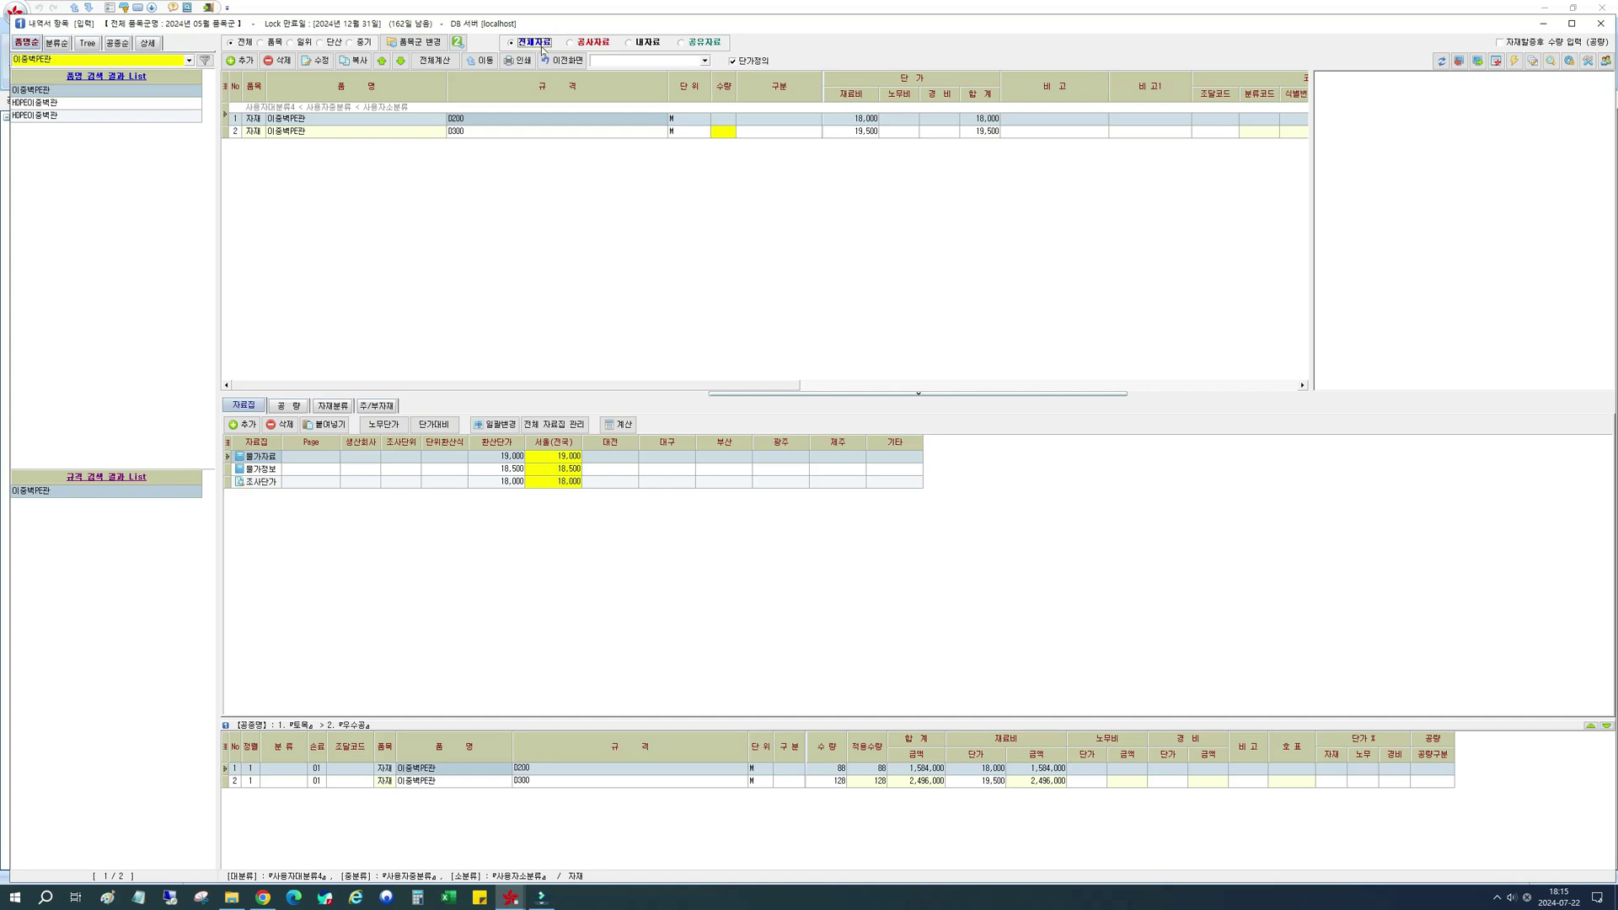
{"action": "key", "text": "Tab"}
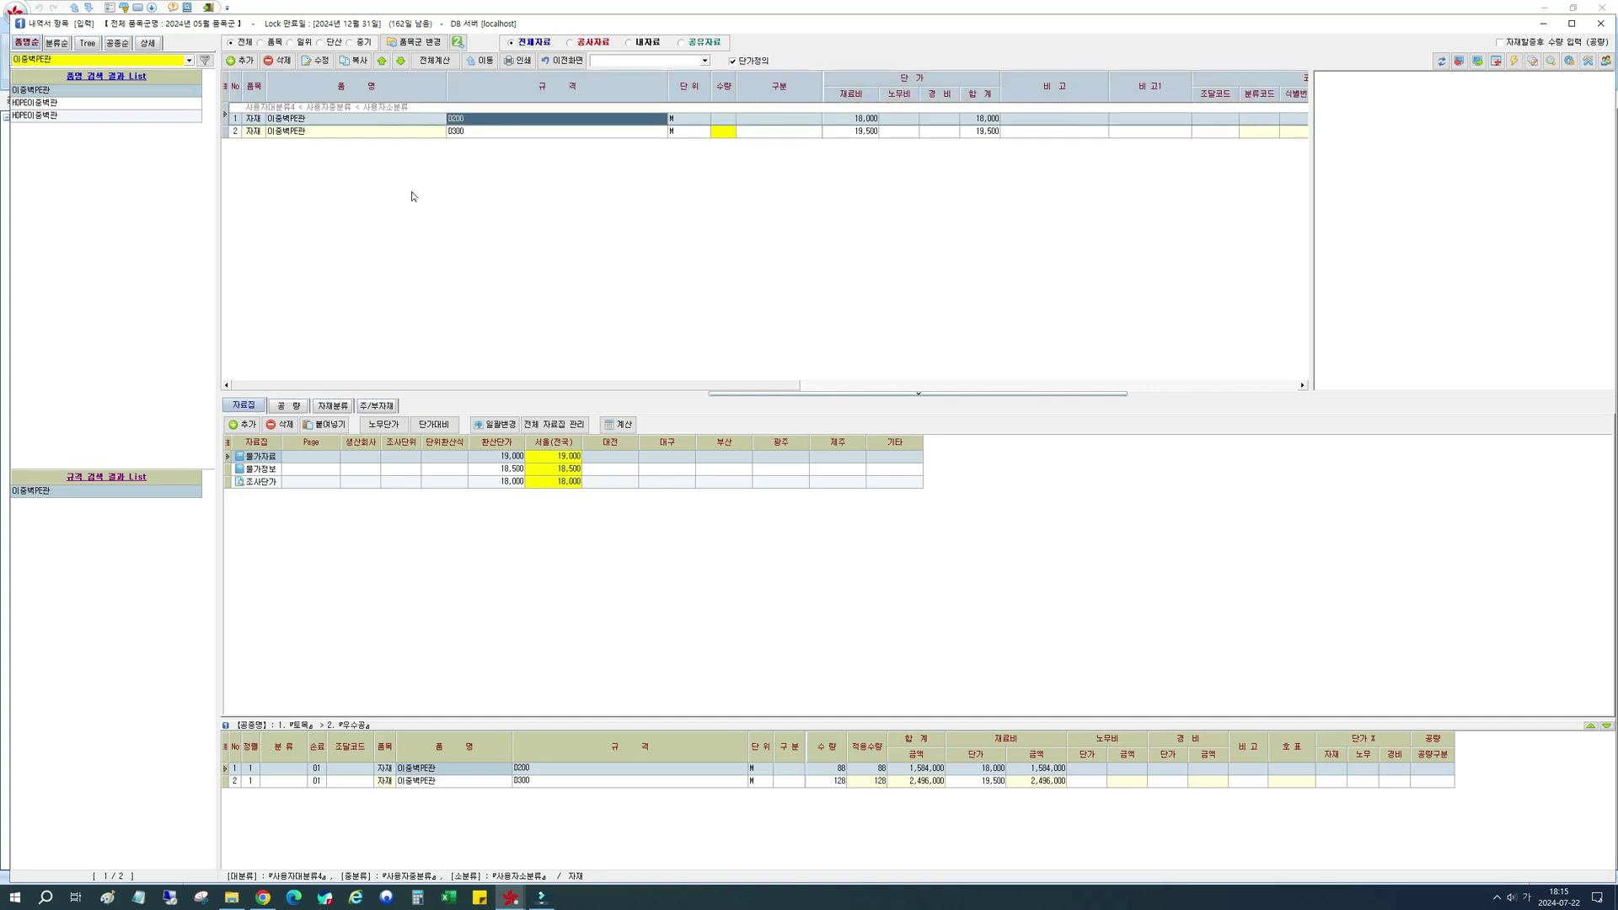
Start a new 일위 item and classify it under 토목자재, [토목일위대가], [토목] 기타참고자료.
{"action": "left_click", "coordinate": [245, 61]}
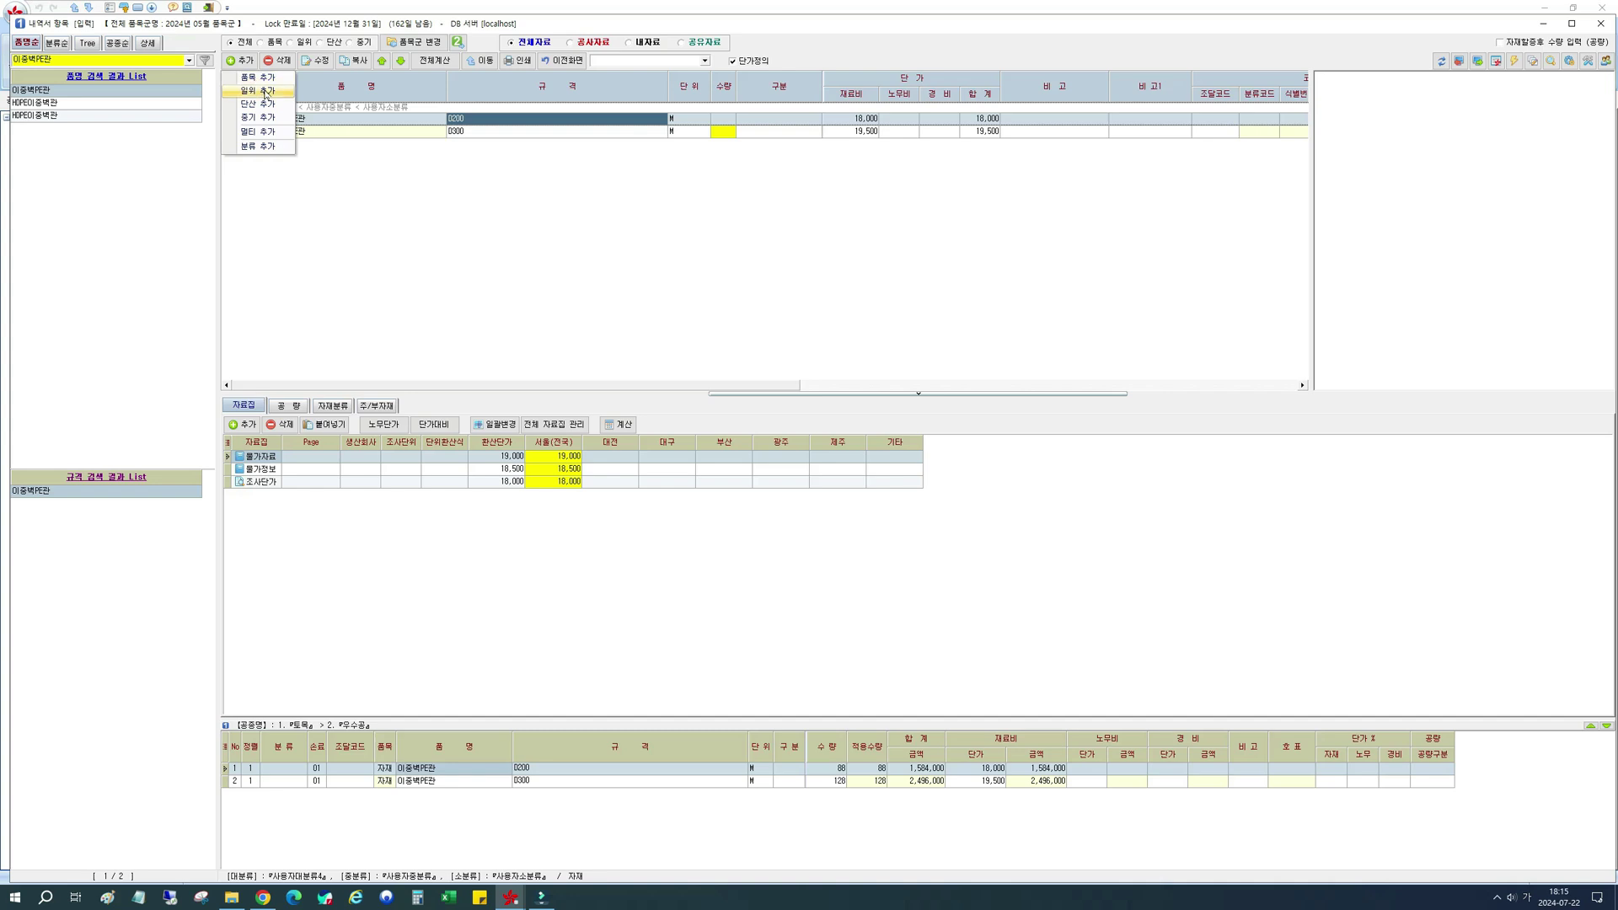
{"action": "left_click", "coordinate": [266, 91]}
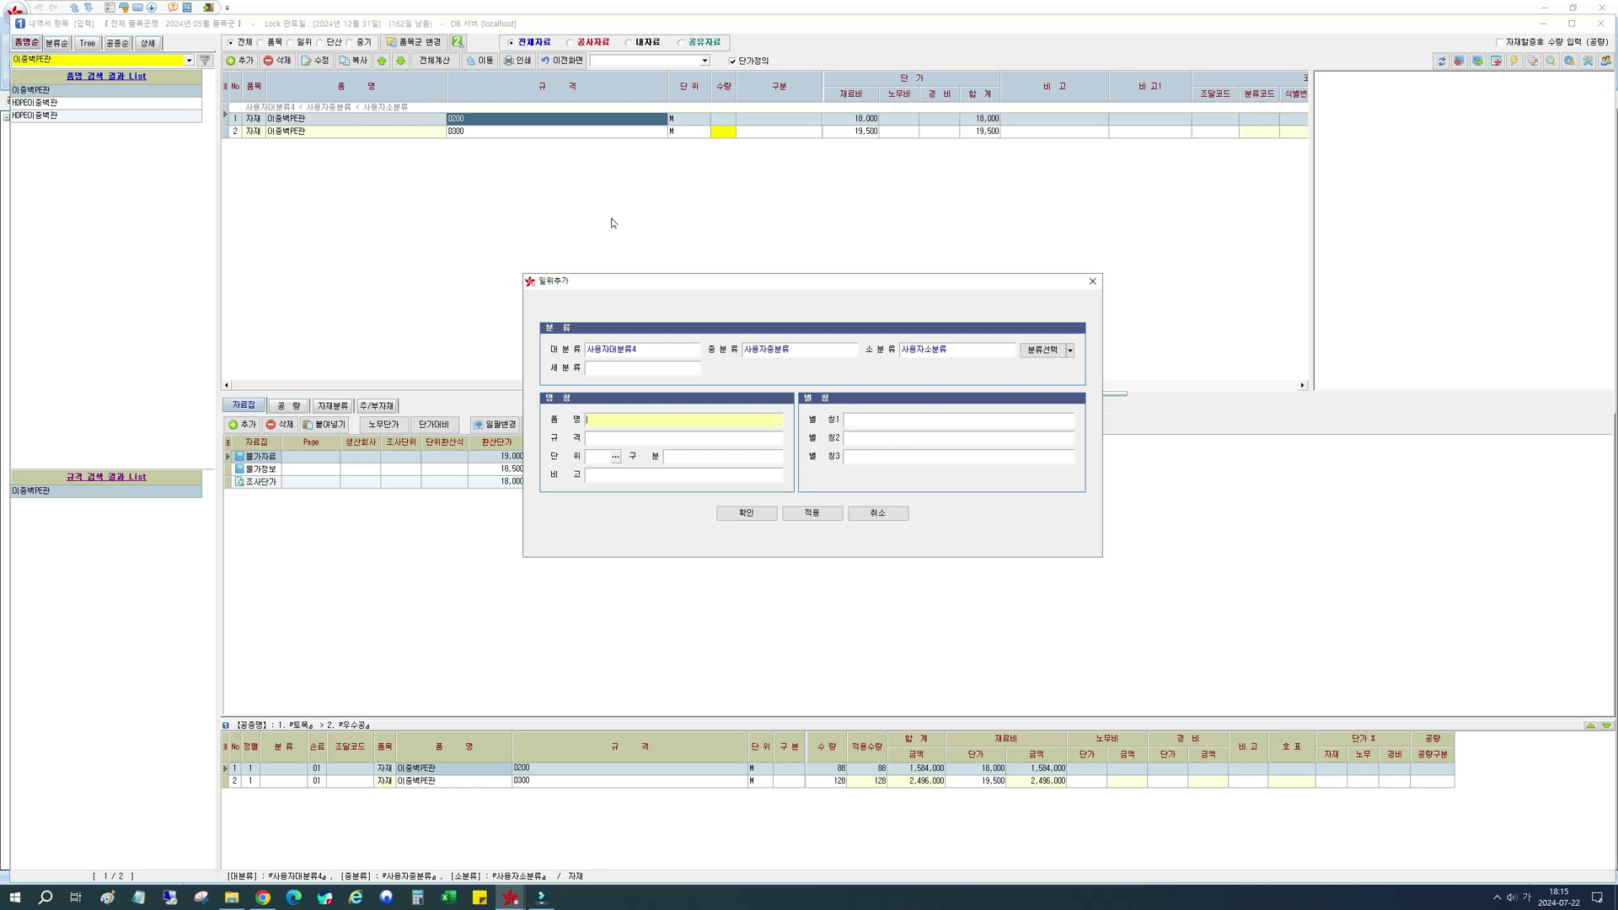
{"action": "left_click", "coordinate": [1036, 351]}
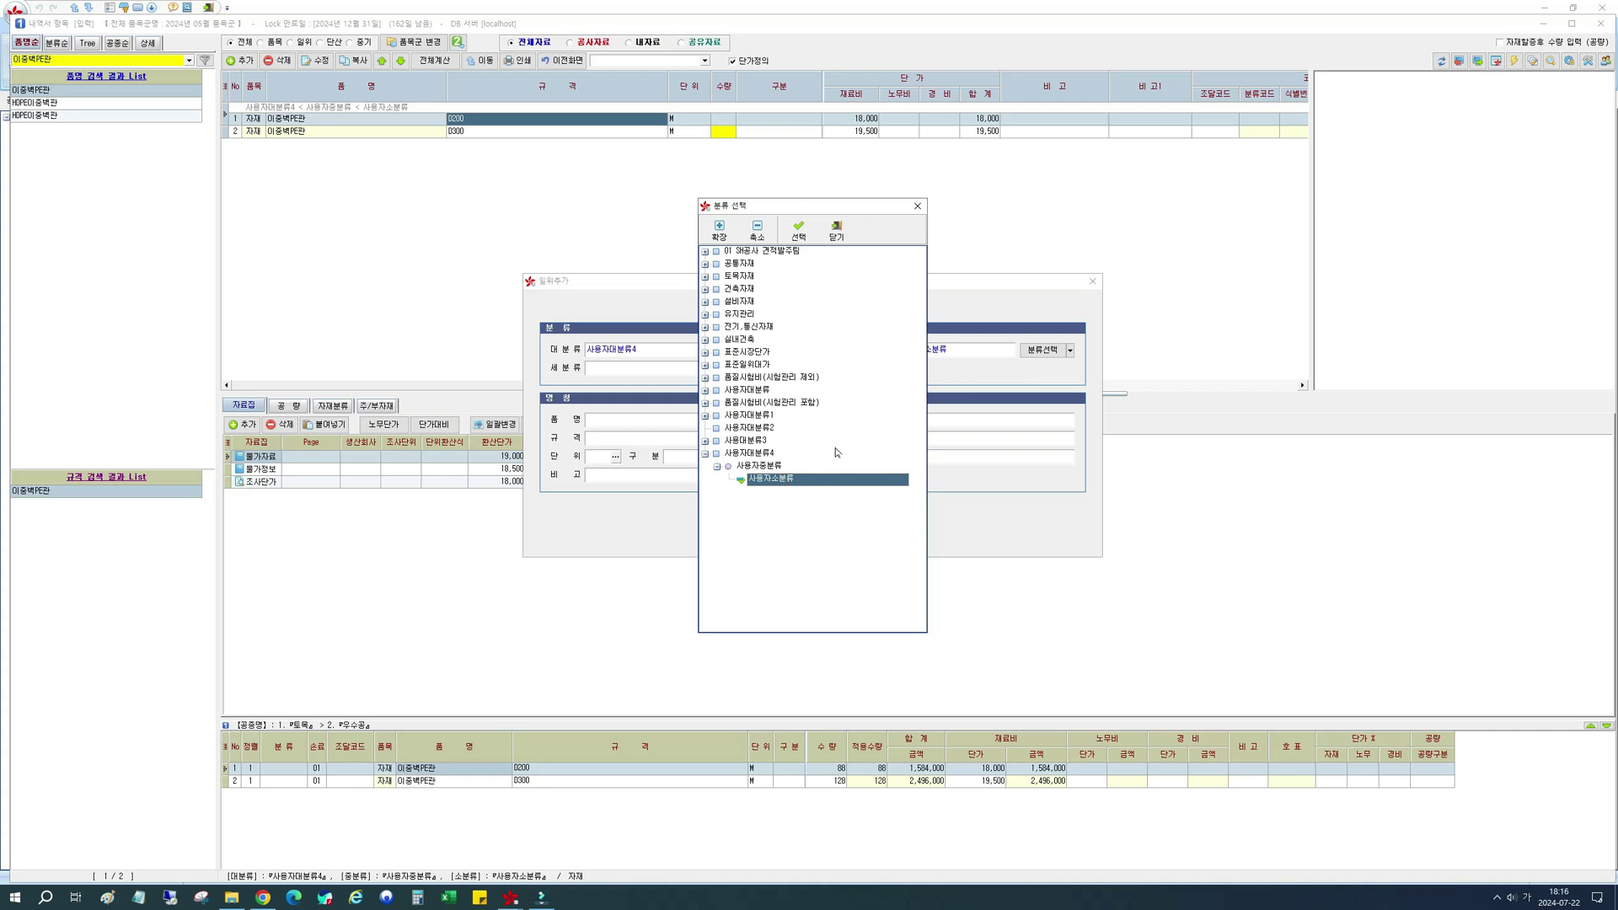
{"action": "left_click", "coordinate": [705, 277]}
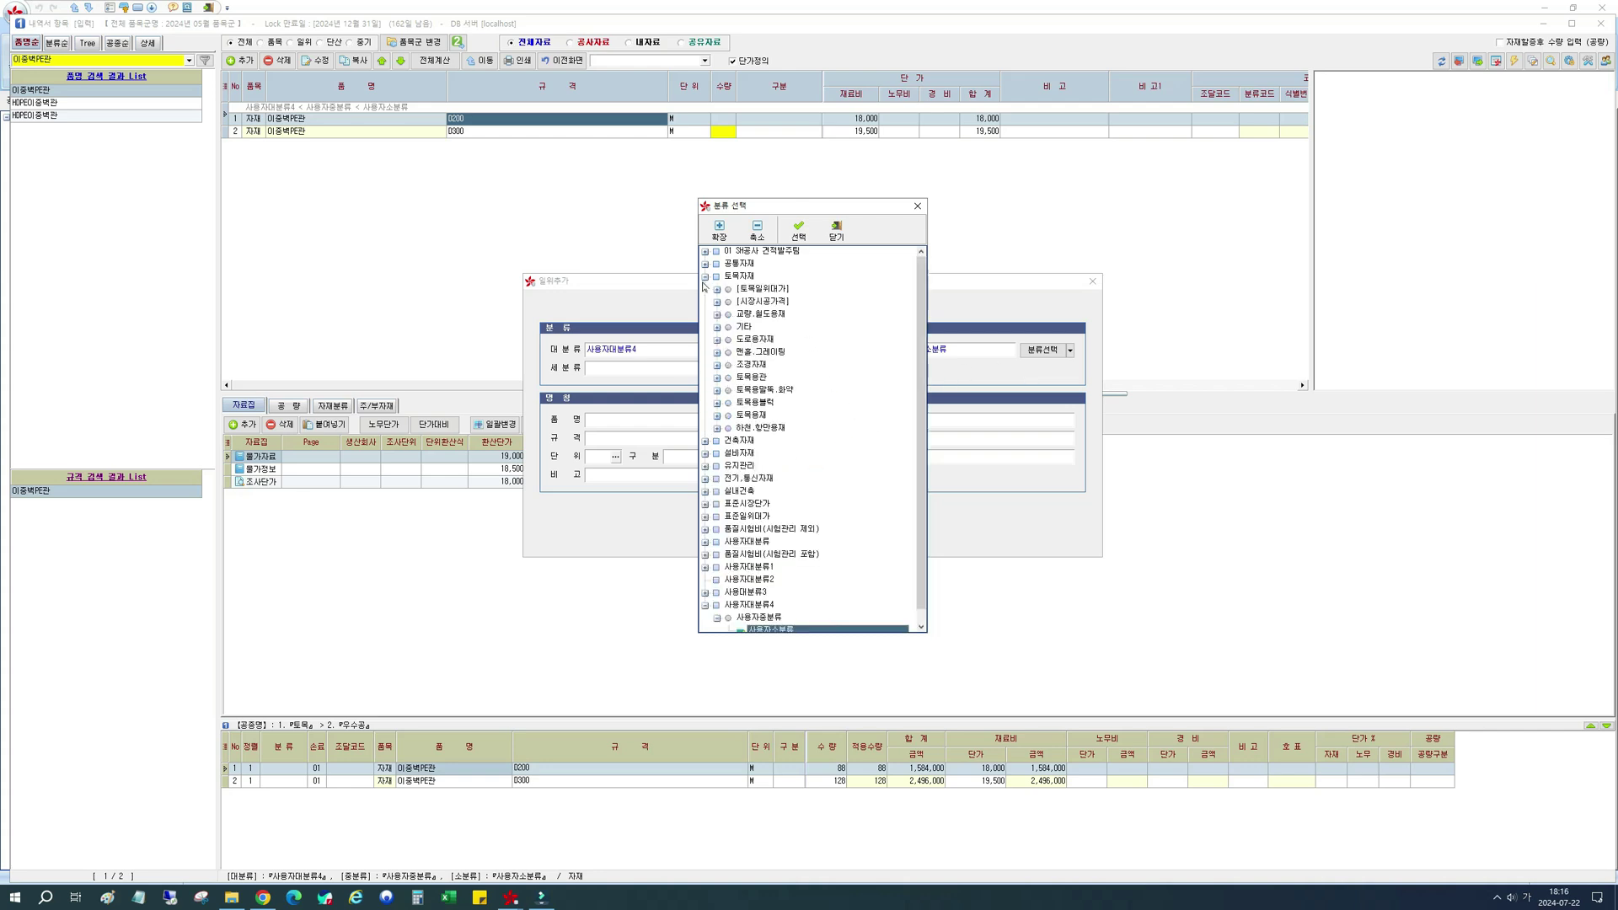
{"action": "left_click", "coordinate": [717, 289]}
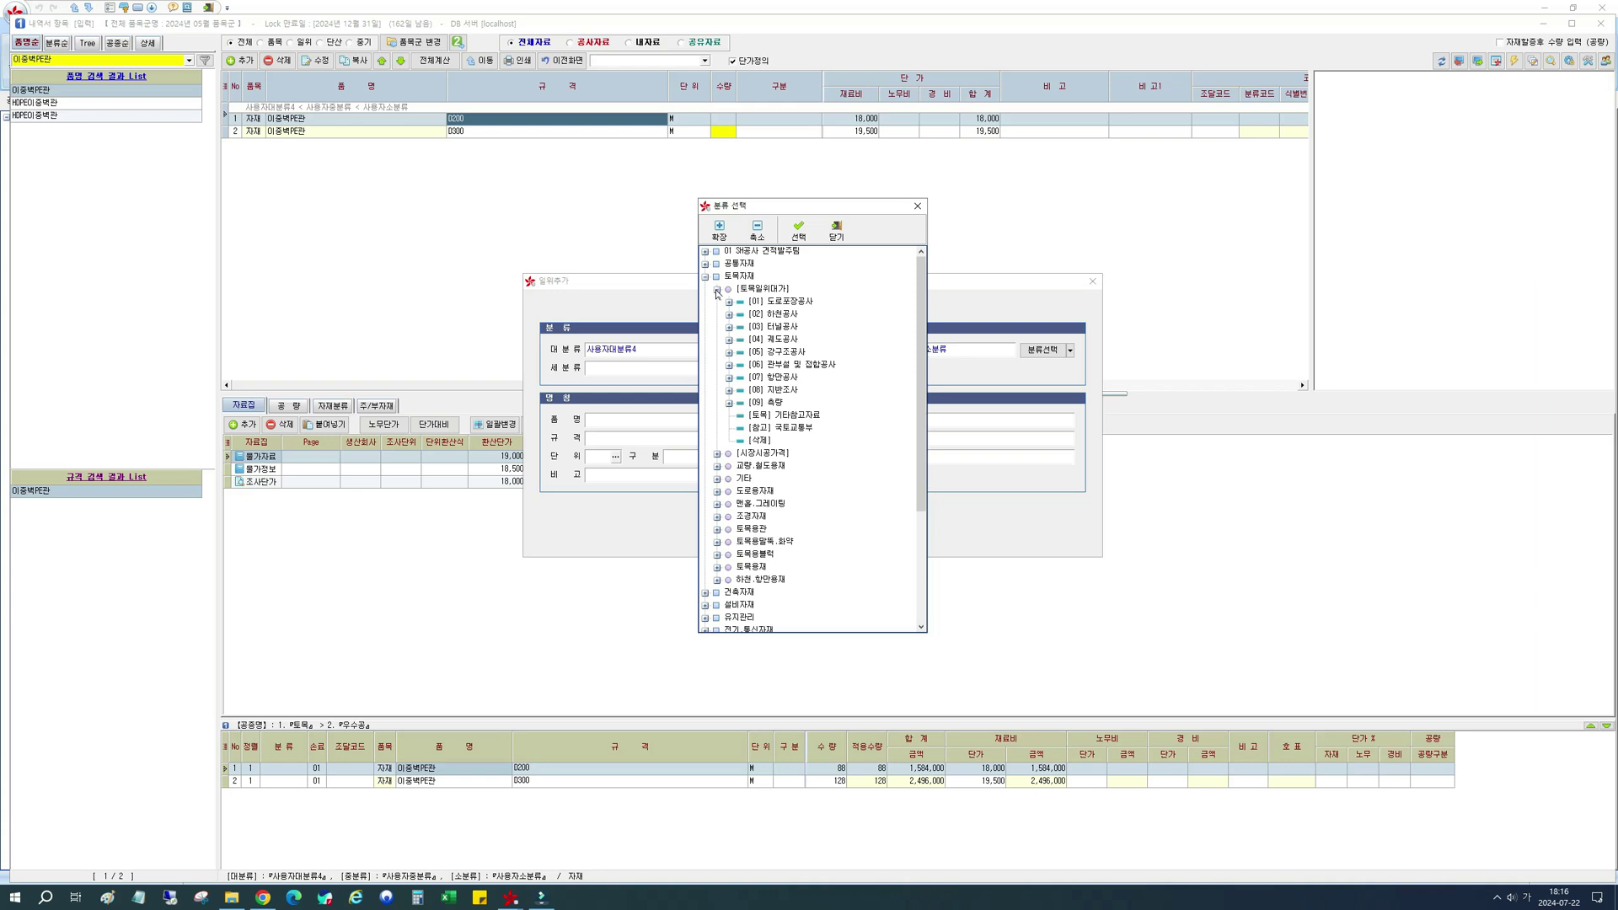
{"action": "left_click", "coordinate": [759, 417]}
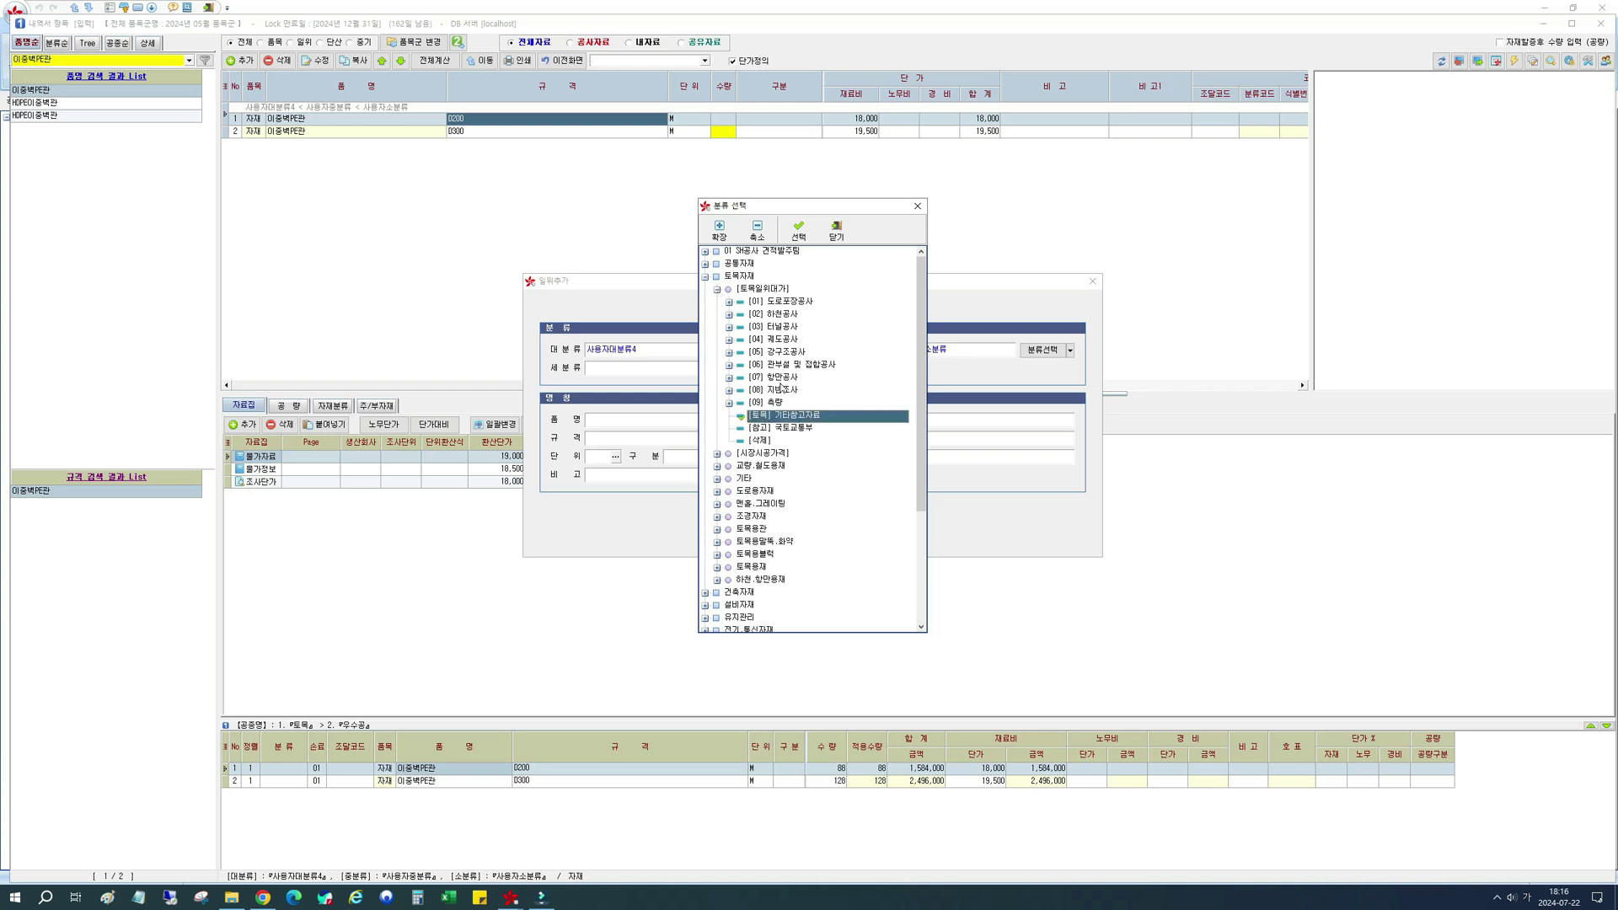
{"action": "left_click", "coordinate": [799, 230]}
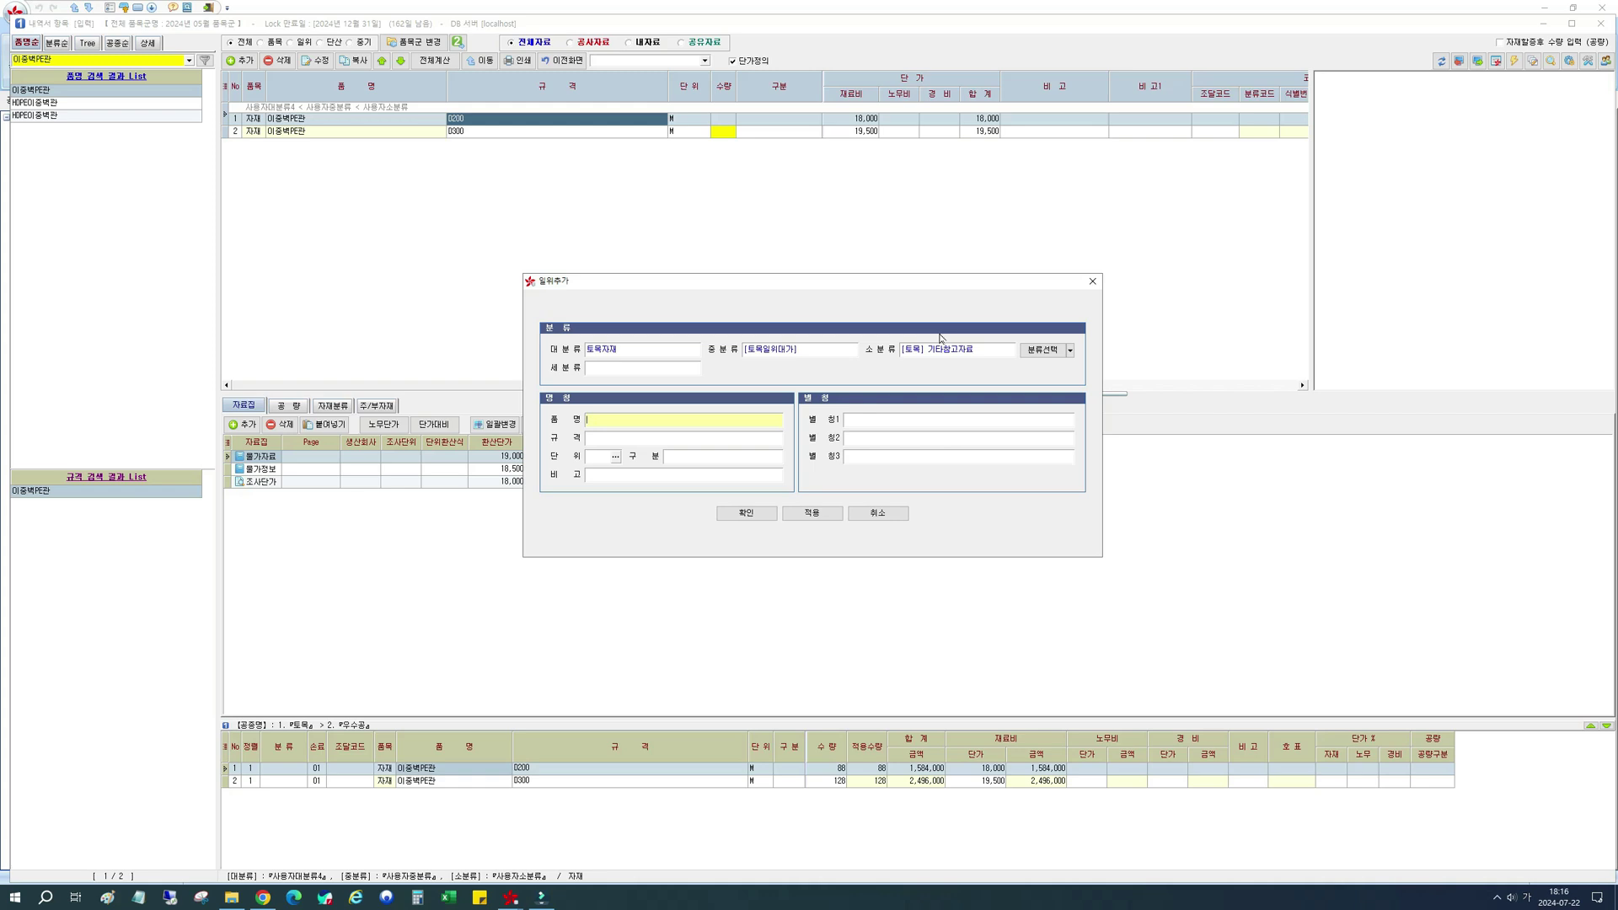
{"action": "left_click", "coordinate": [1043, 350]}
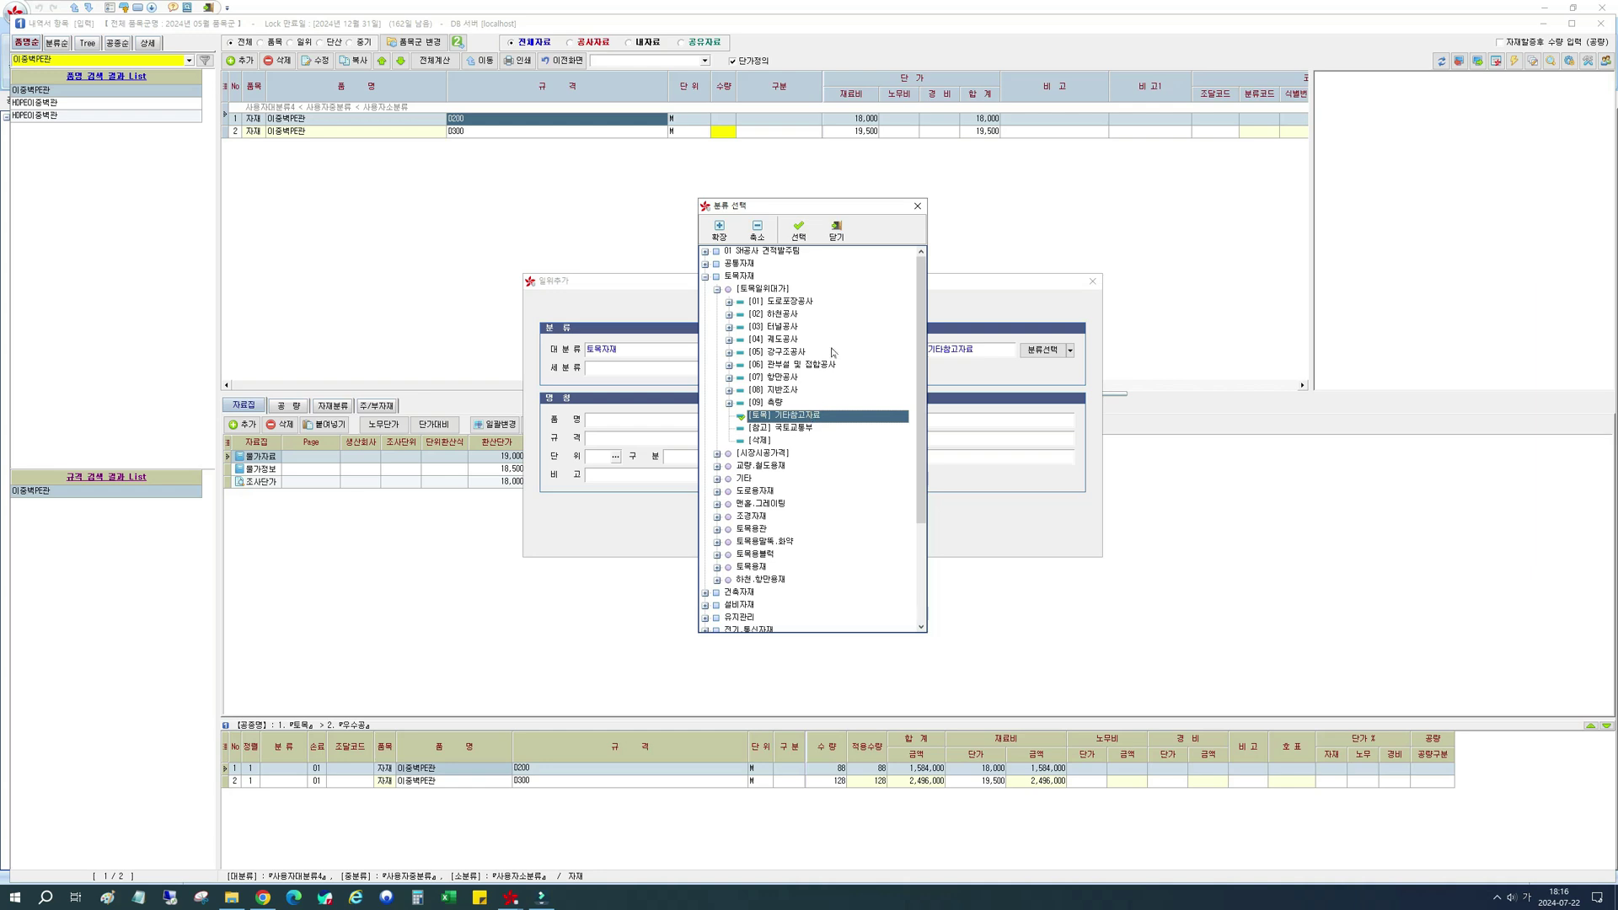
{"action": "left_click", "coordinate": [835, 230]}
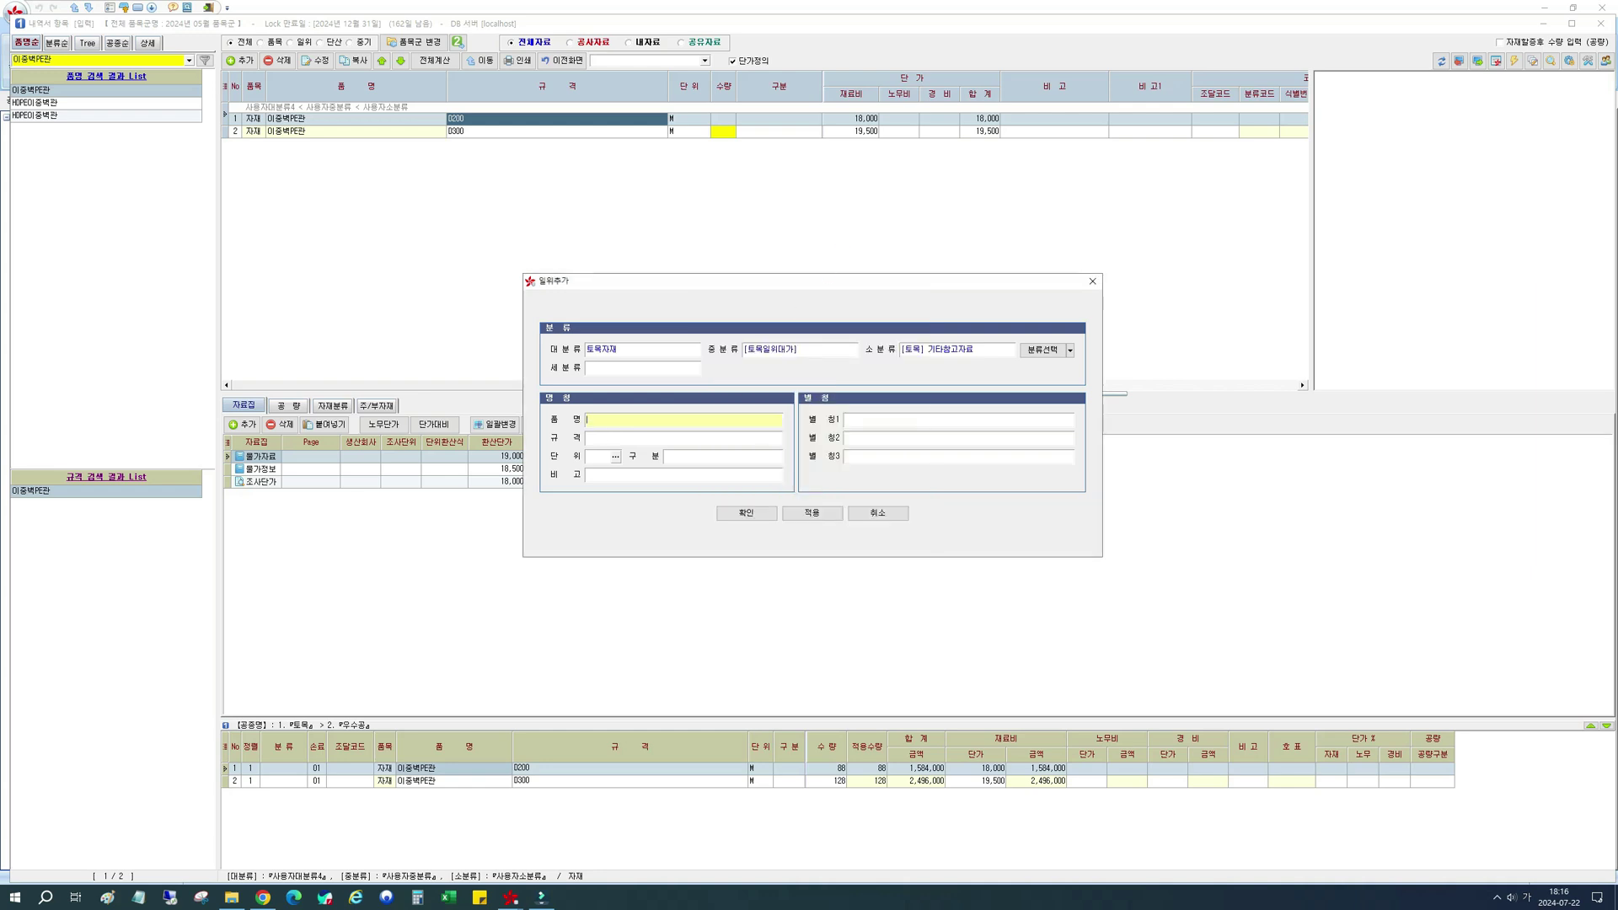
Enter 바트융착 접합 및 부설 as the new item's name and 600mm as its specification.
{"action": "key", "text": "Tab"}
{"action": "key", "text": "Tab"}
{"action": "key", "text": "Tab"}
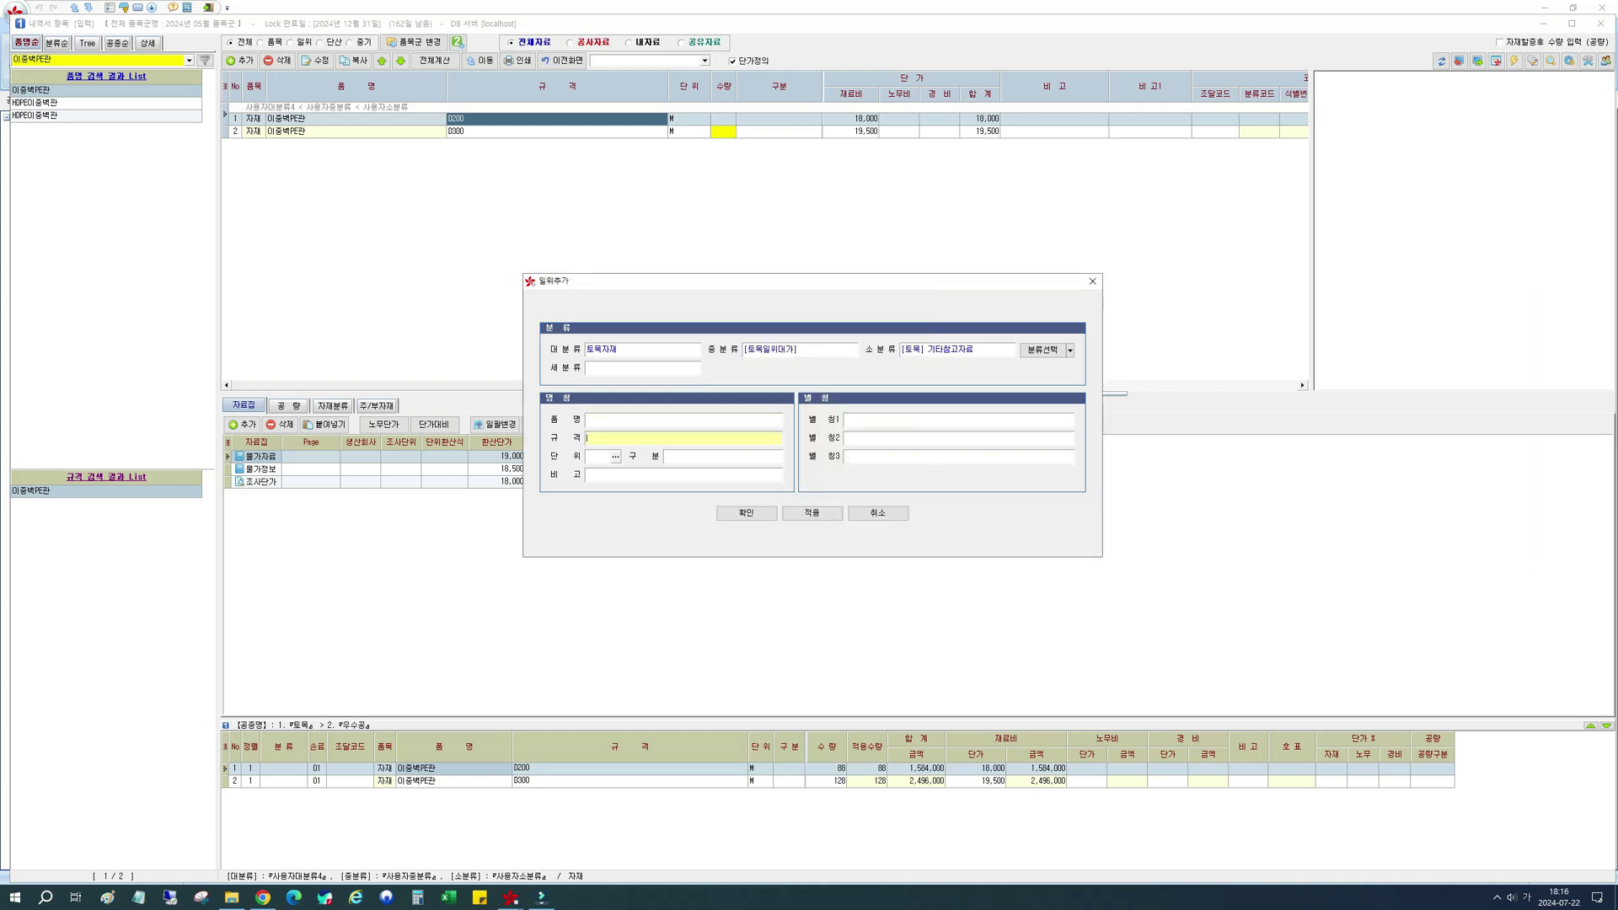
{"action": "left_click", "coordinate": [648, 420]}
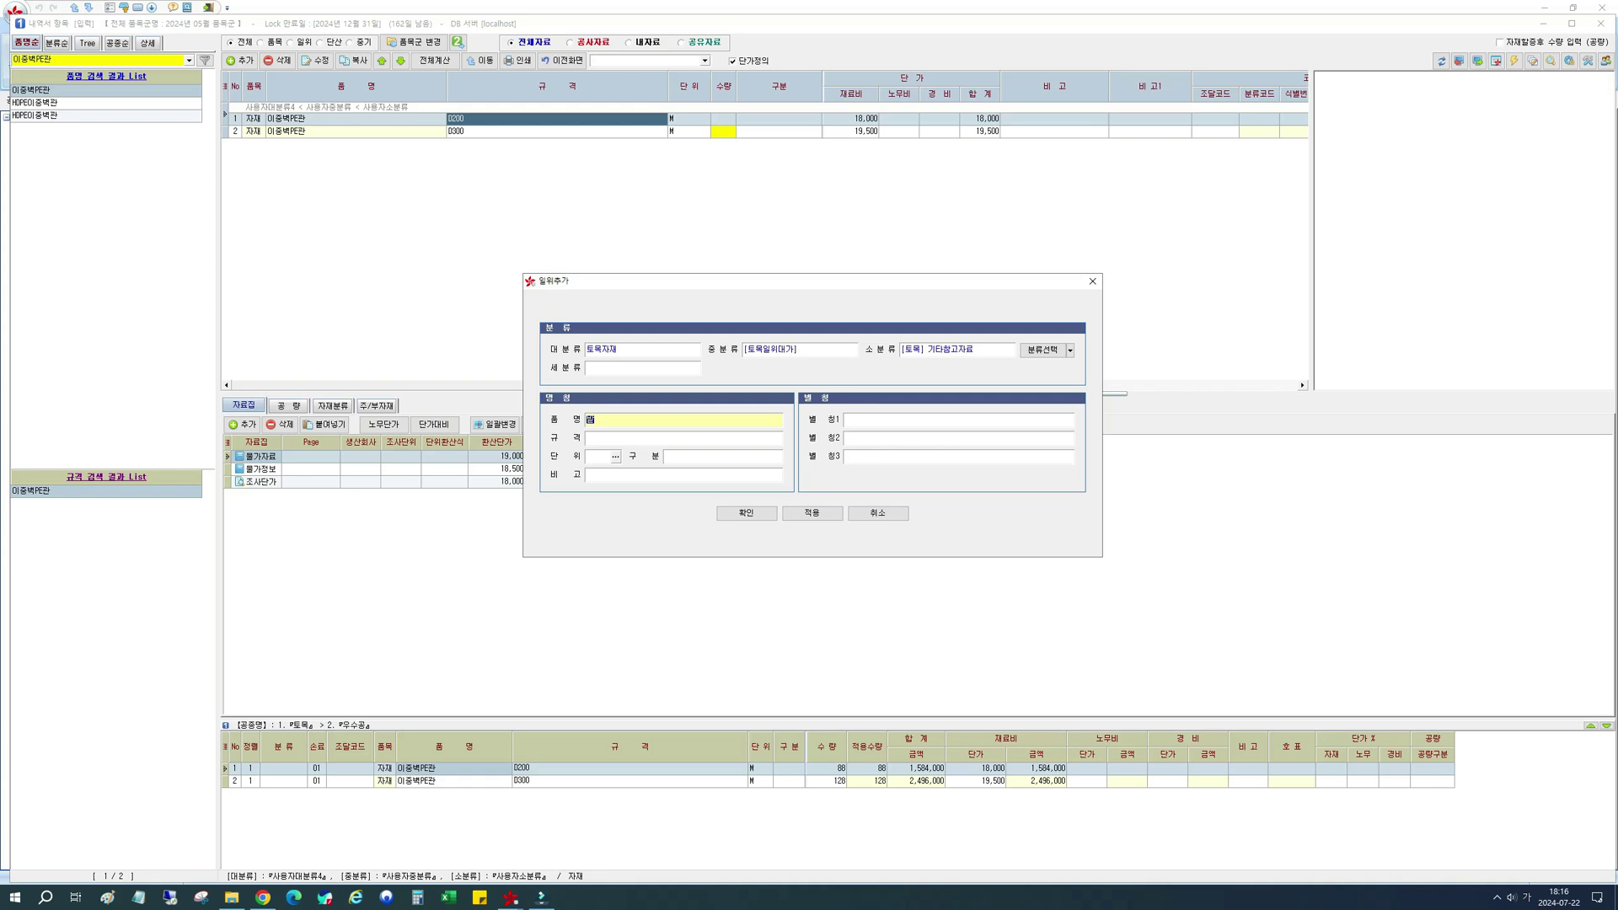
{"action": "type", "text": "바트용창 접합 및 부설"}
{"action": "double_click", "coordinate": [603, 419]}
{"action": "key", "text": "Right"}
{"action": "key", "text": "BackSpace"}
{"action": "type", "text": "ㅊㅏㄱ"}
{"action": "key", "text": "Return"}
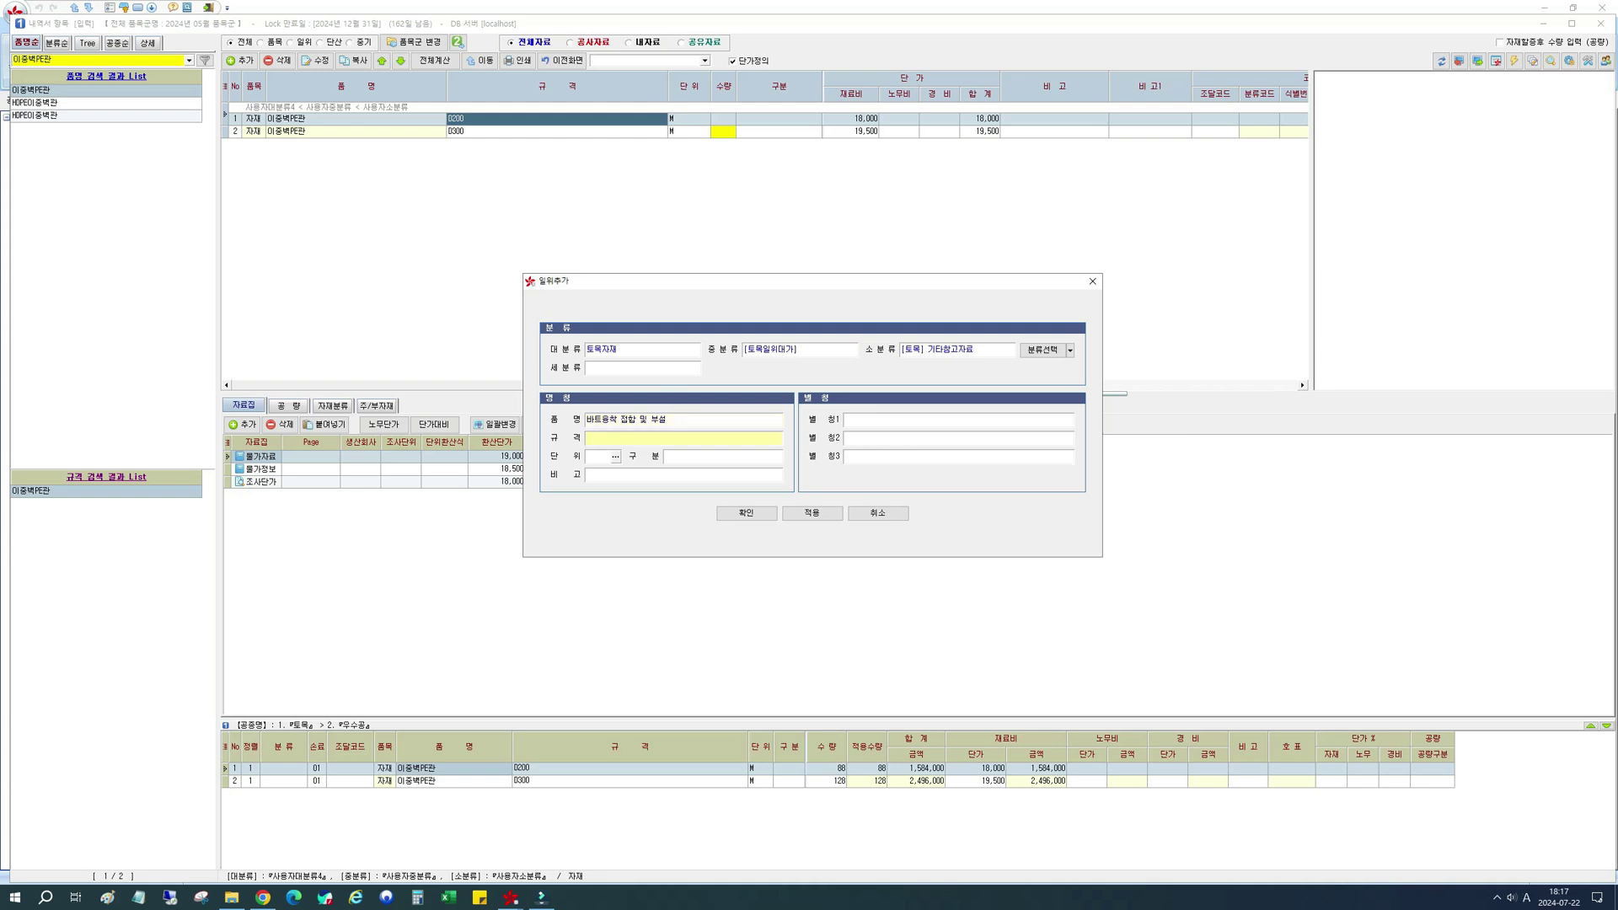
{"action": "type", "text": "600mm"}
Check the counting unit in the standard PDF's section 6-5-4 and set the new item's unit to 개소.
{"action": "left_click", "coordinate": [600, 457]}
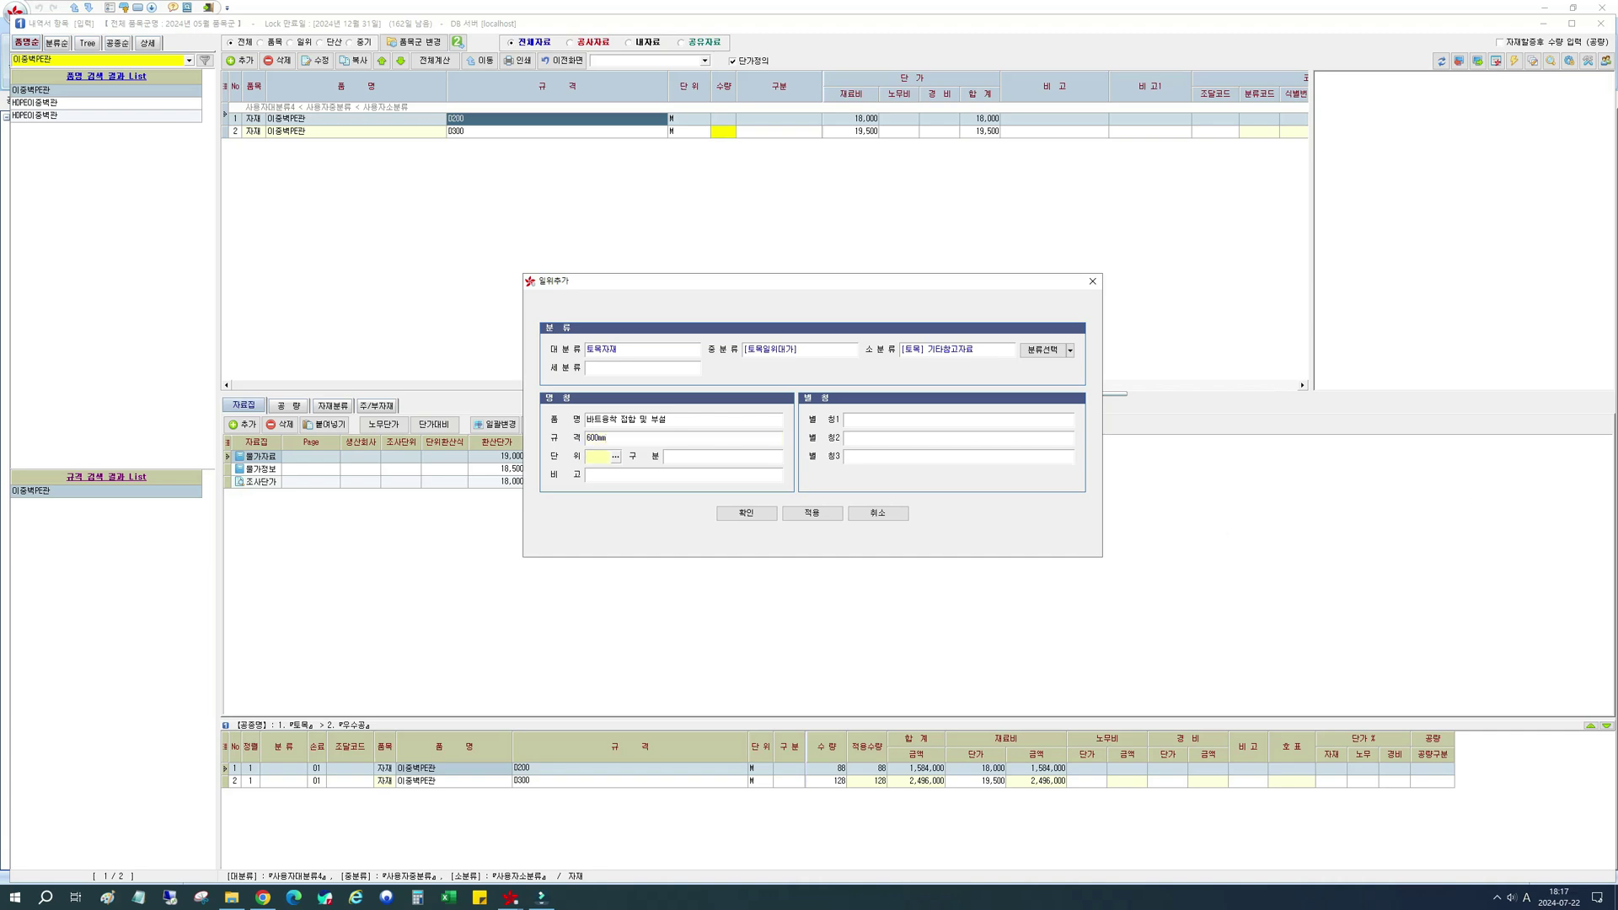
{"action": "key", "text": "alt+Tab"}
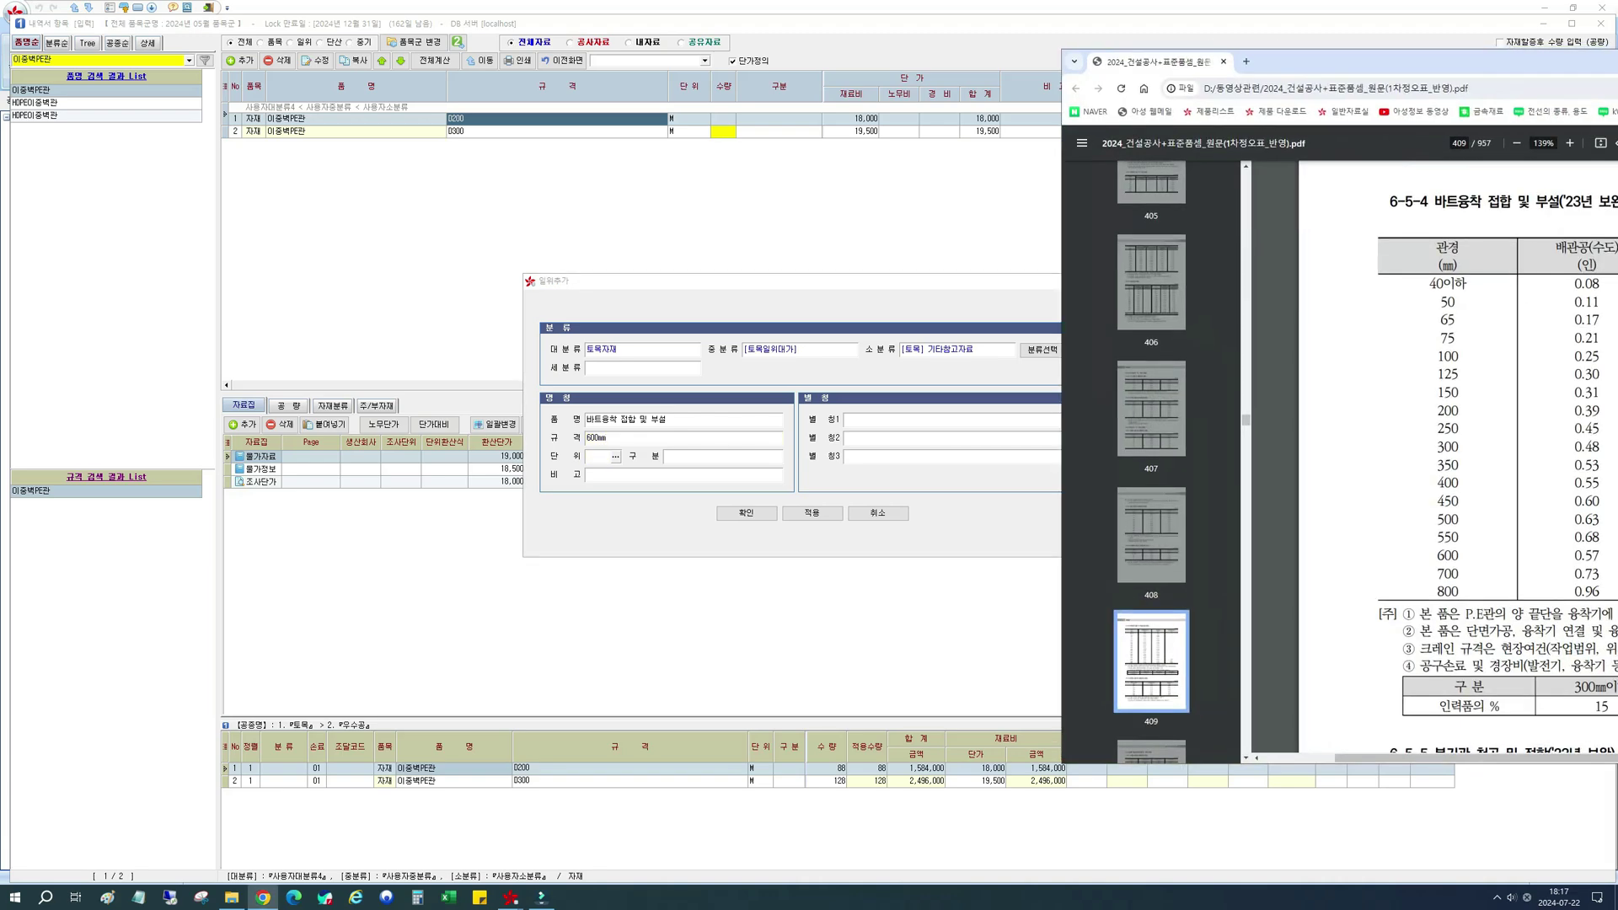
{"action": "left_click_drag", "start_coordinate": [1382, 84], "coordinate": [796, 70]}
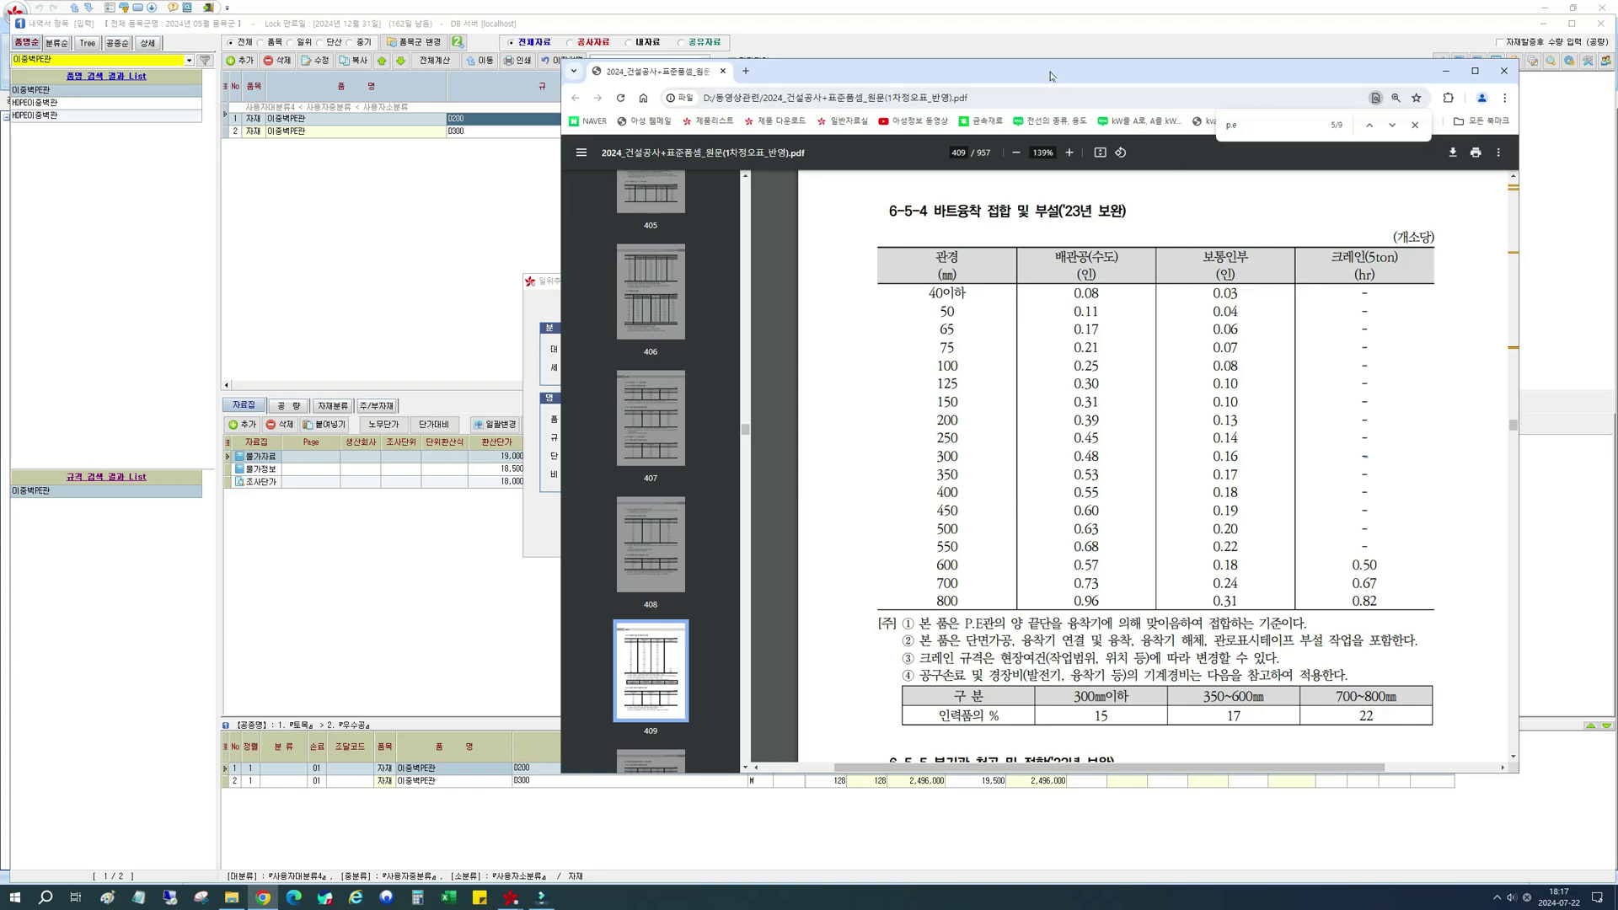
{"action": "left_click_drag", "start_coordinate": [1051, 72], "coordinate": [1617, 93]}
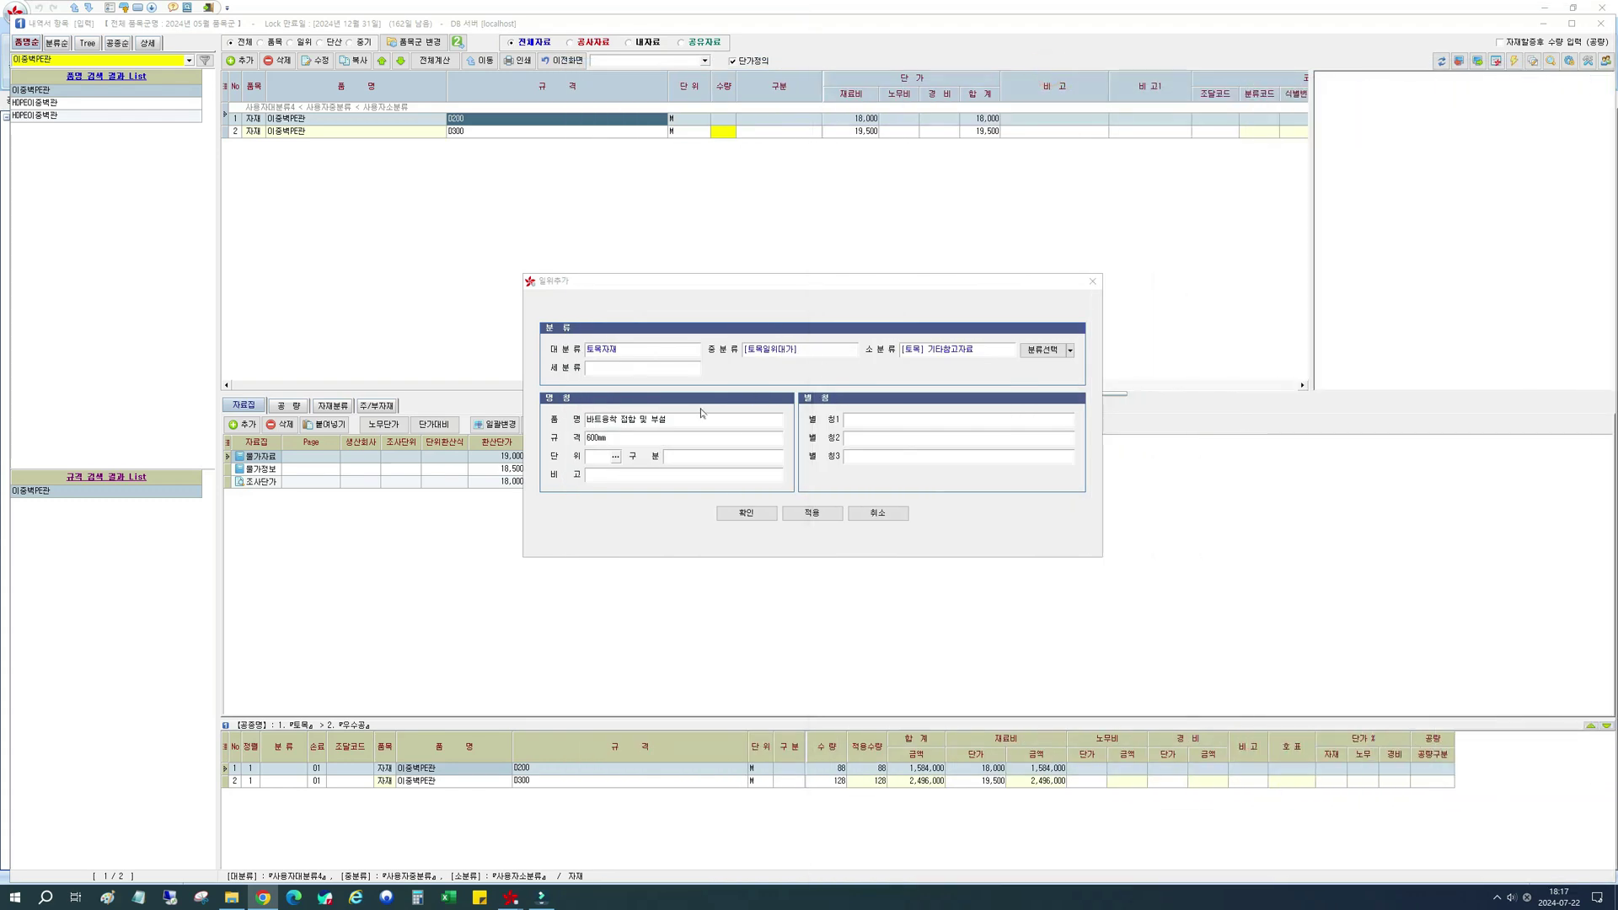
{"action": "left_click", "coordinate": [600, 456]}
{"action": "type", "text": "rot"}
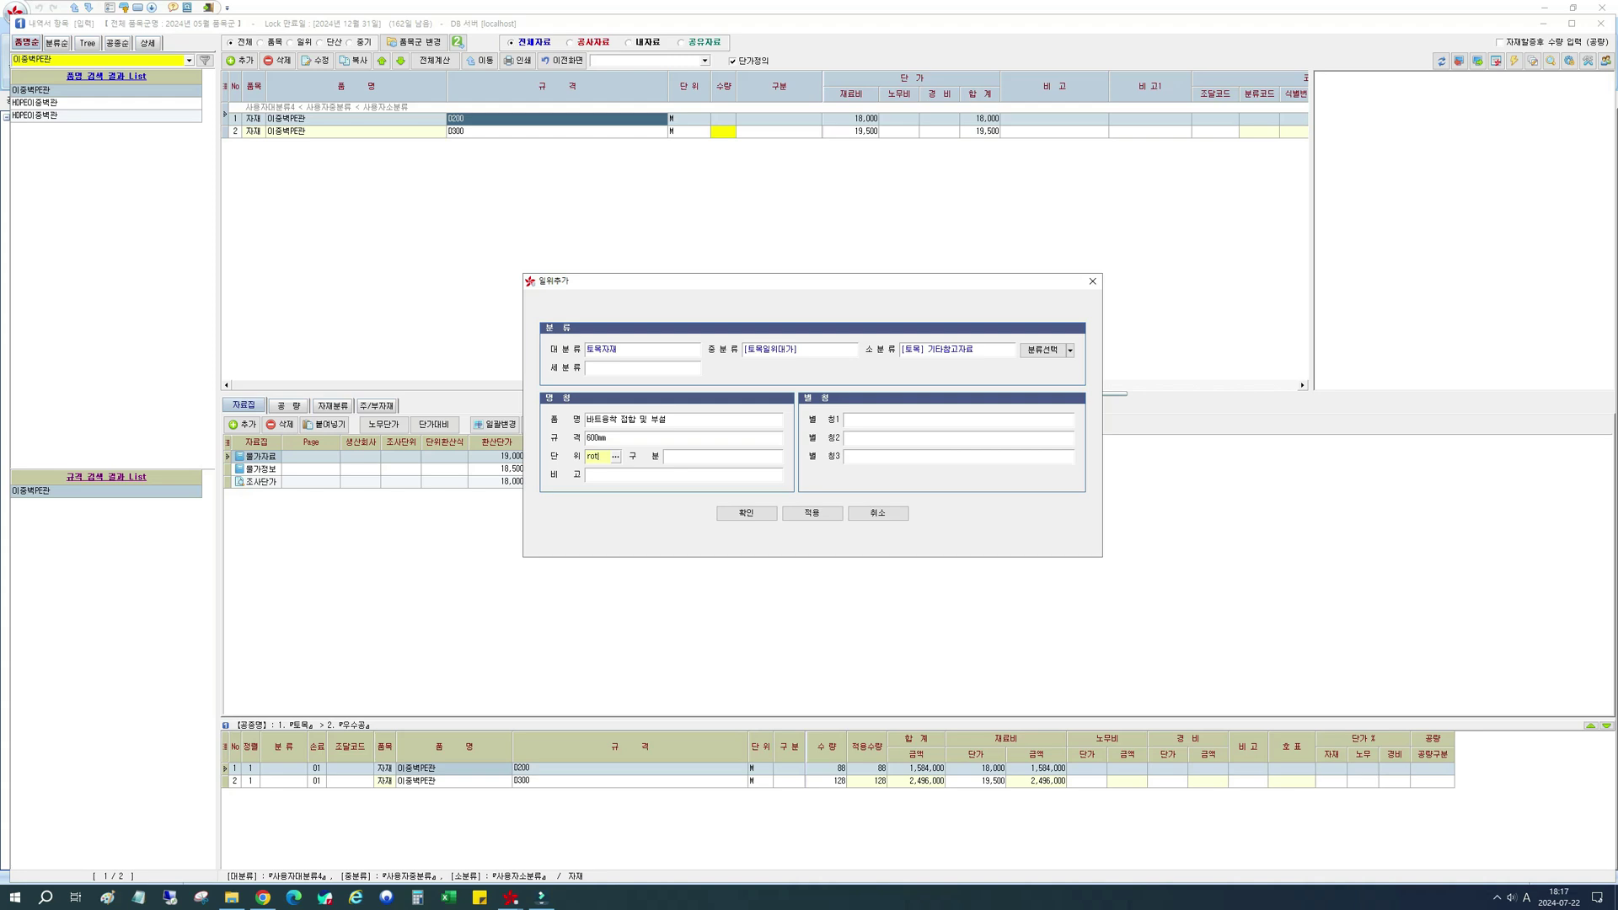
{"action": "type", "text": "hl"}
{"action": "key", "text": "BackSpace"}
{"action": "left_click", "coordinate": [616, 457]}
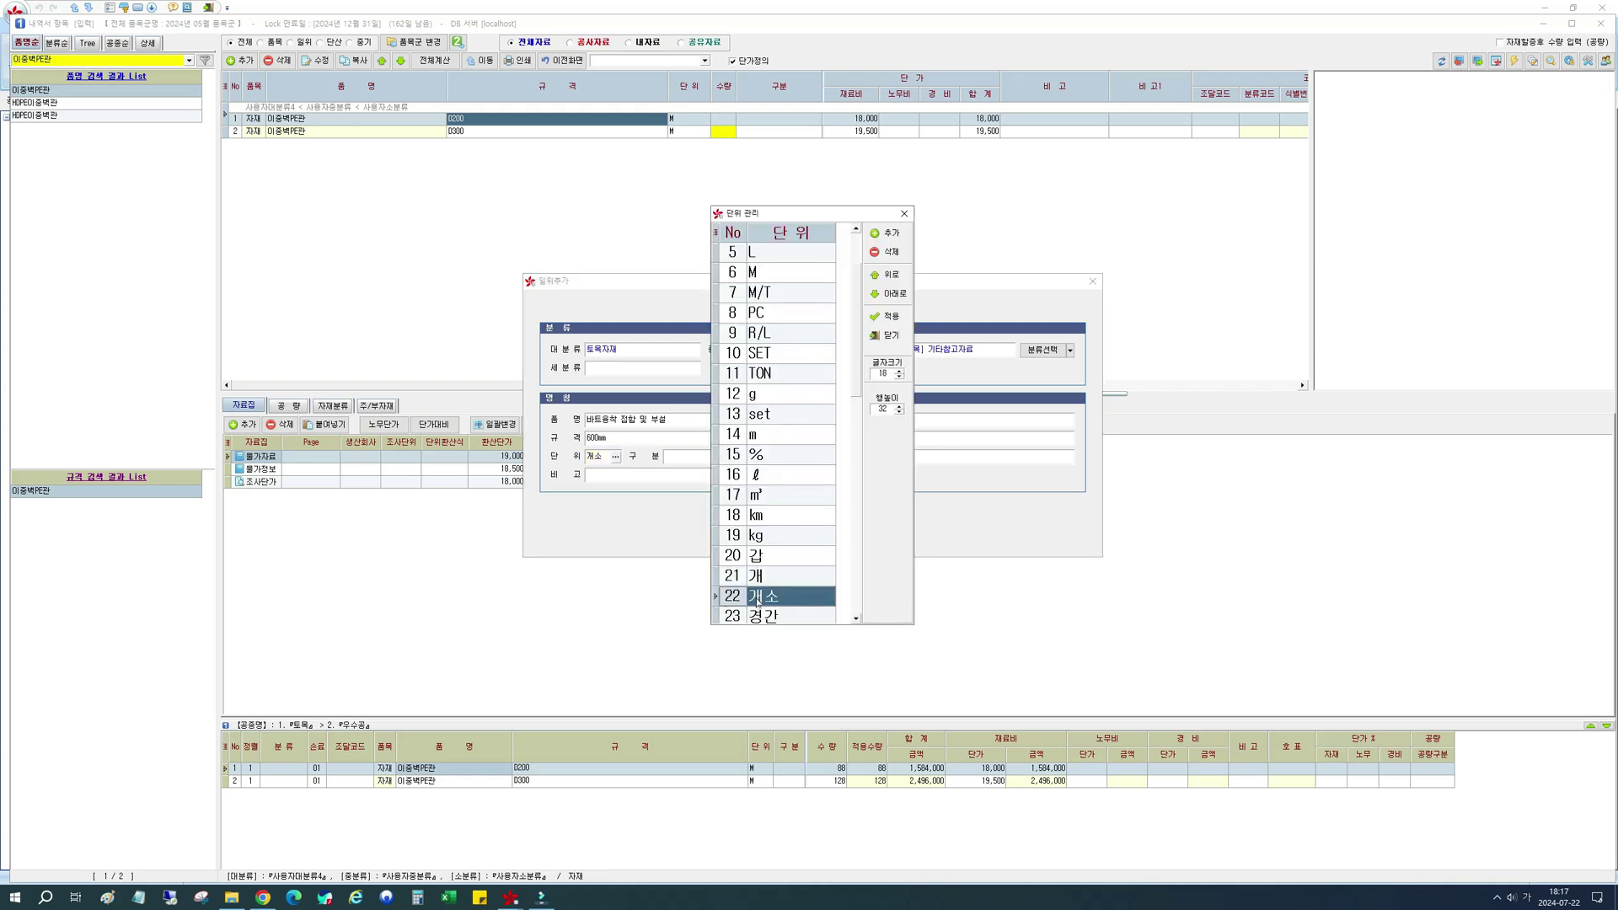
{"action": "left_click", "coordinate": [889, 319]}
Leave the 구분 field empty, enter 토목6-5-4 as the remark, and save the new 일위 item.
{"action": "left_click", "coordinate": [681, 461]}
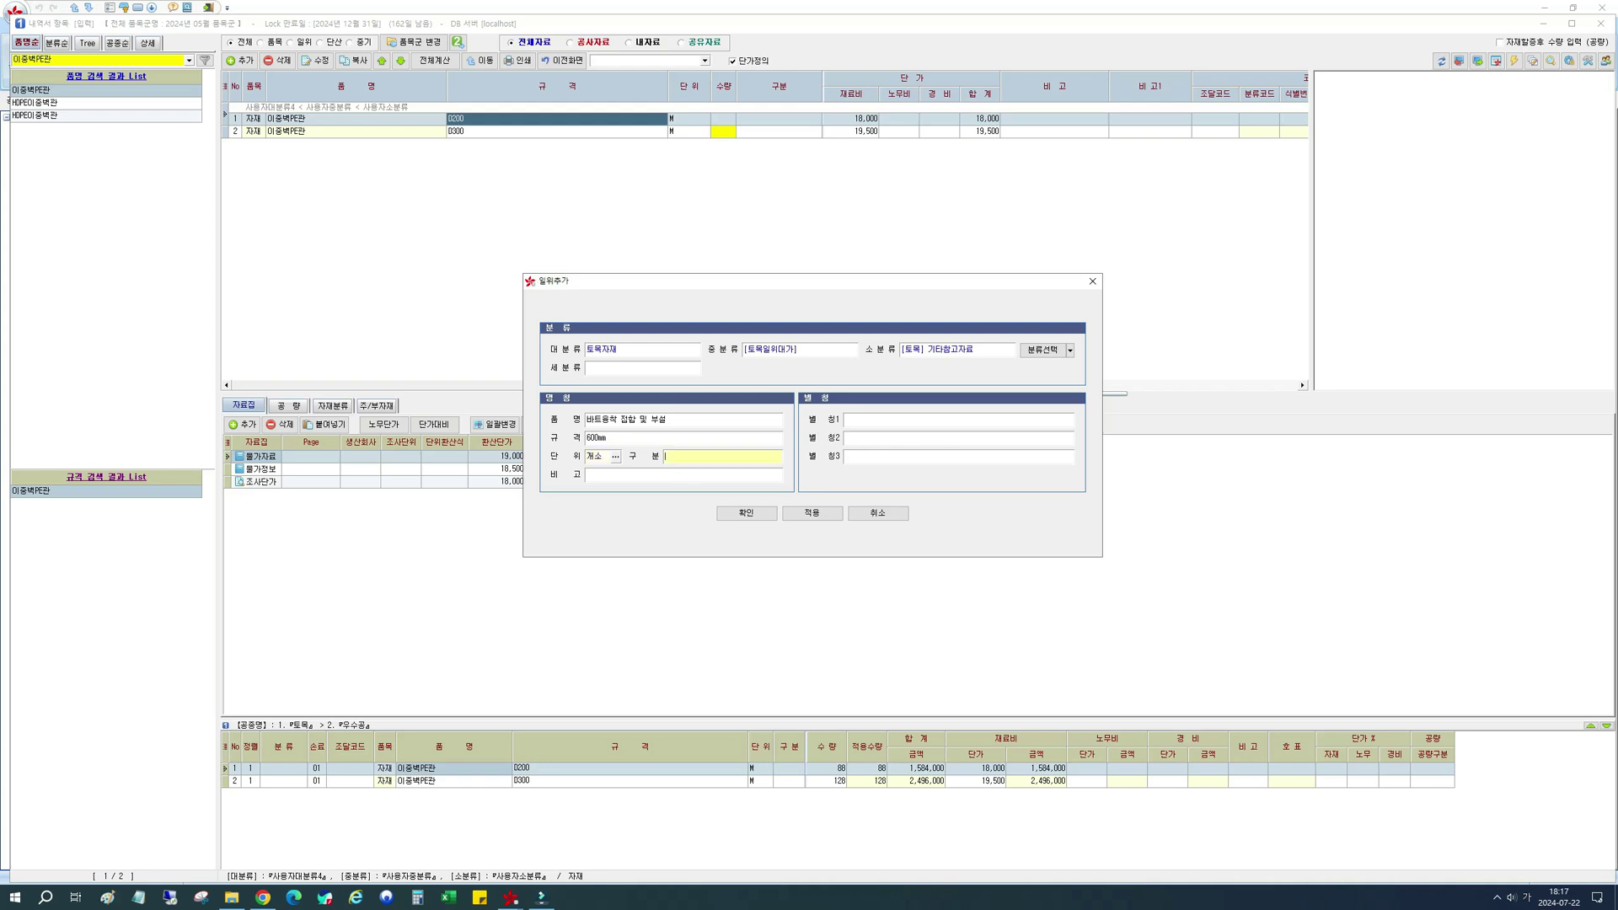
{"action": "key", "text": "Tab"}
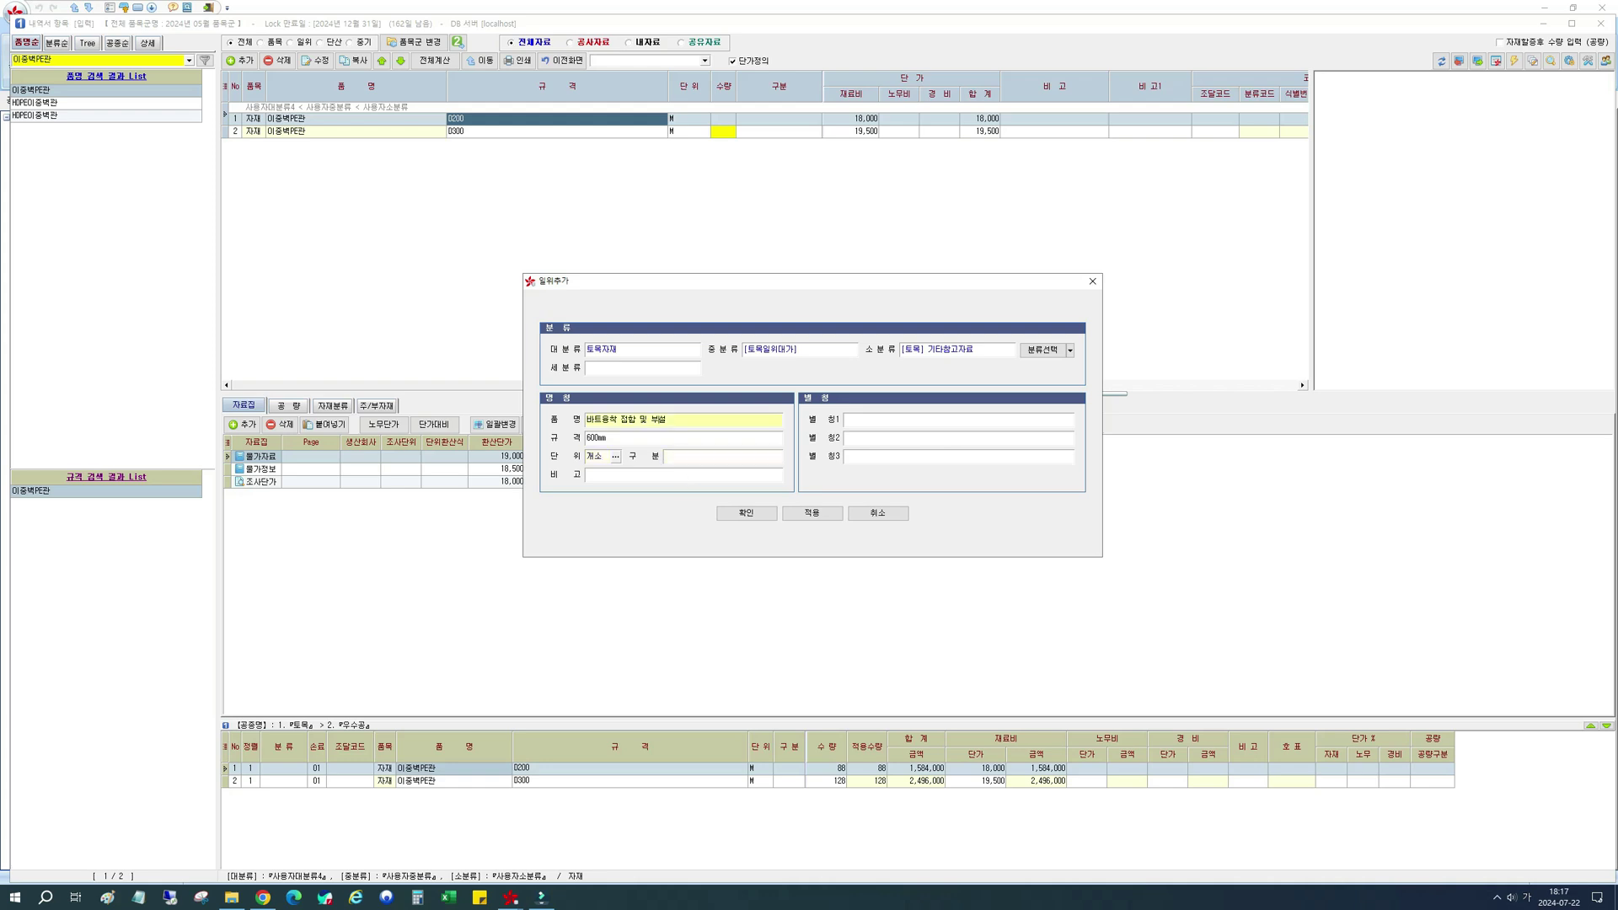
{"action": "key", "text": "Tab"}
{"action": "key", "text": "Tab"}
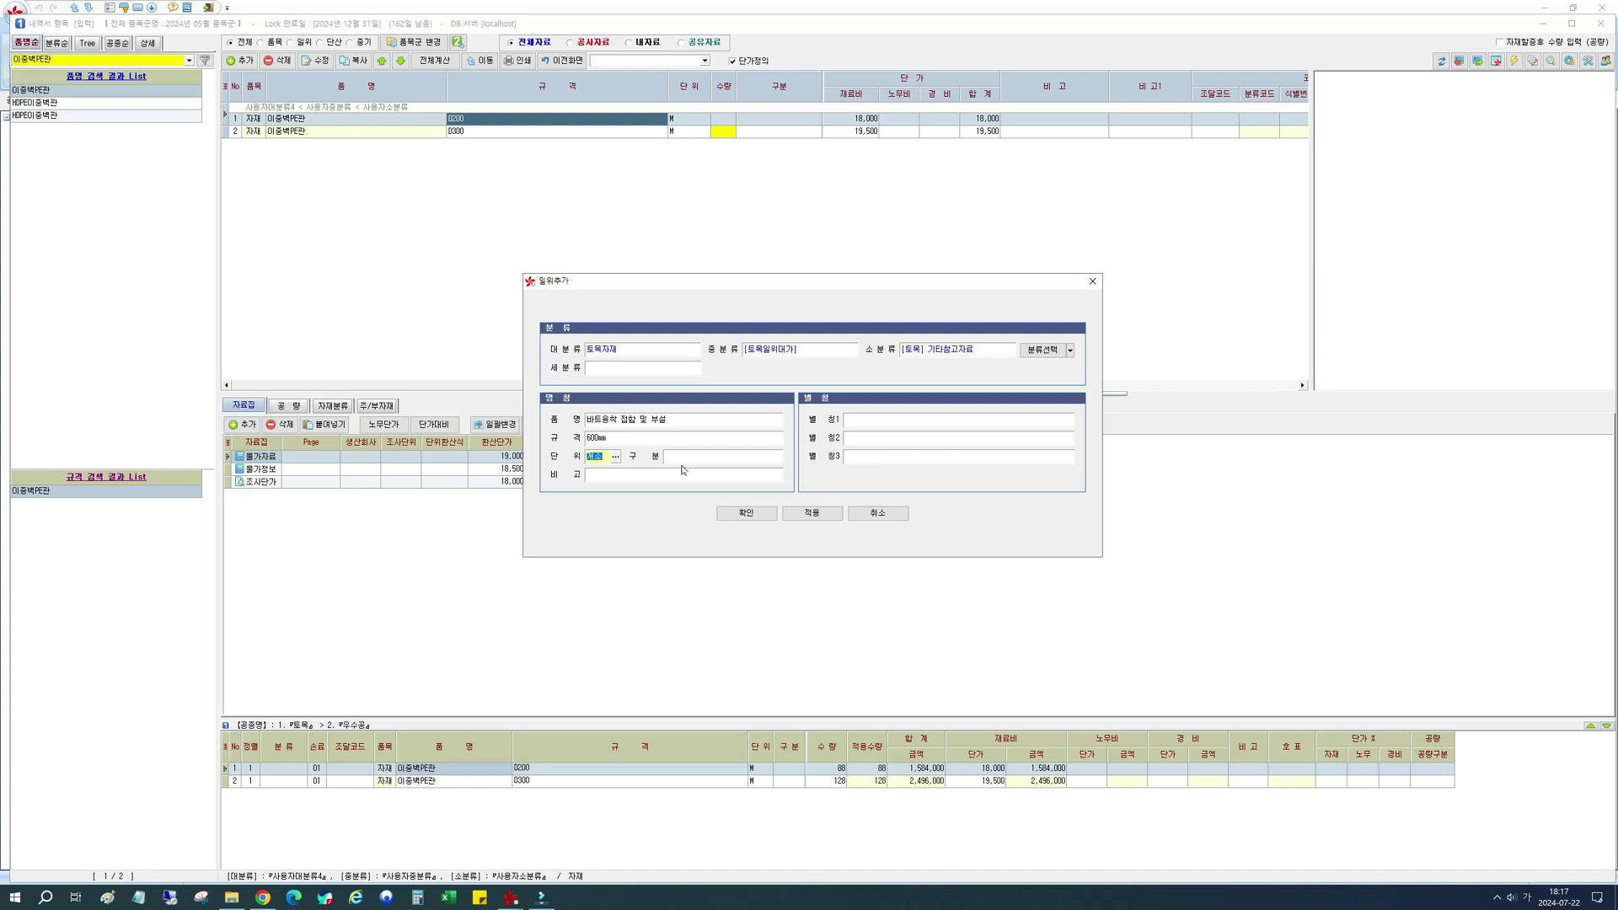
{"action": "left_click", "coordinate": [736, 462]}
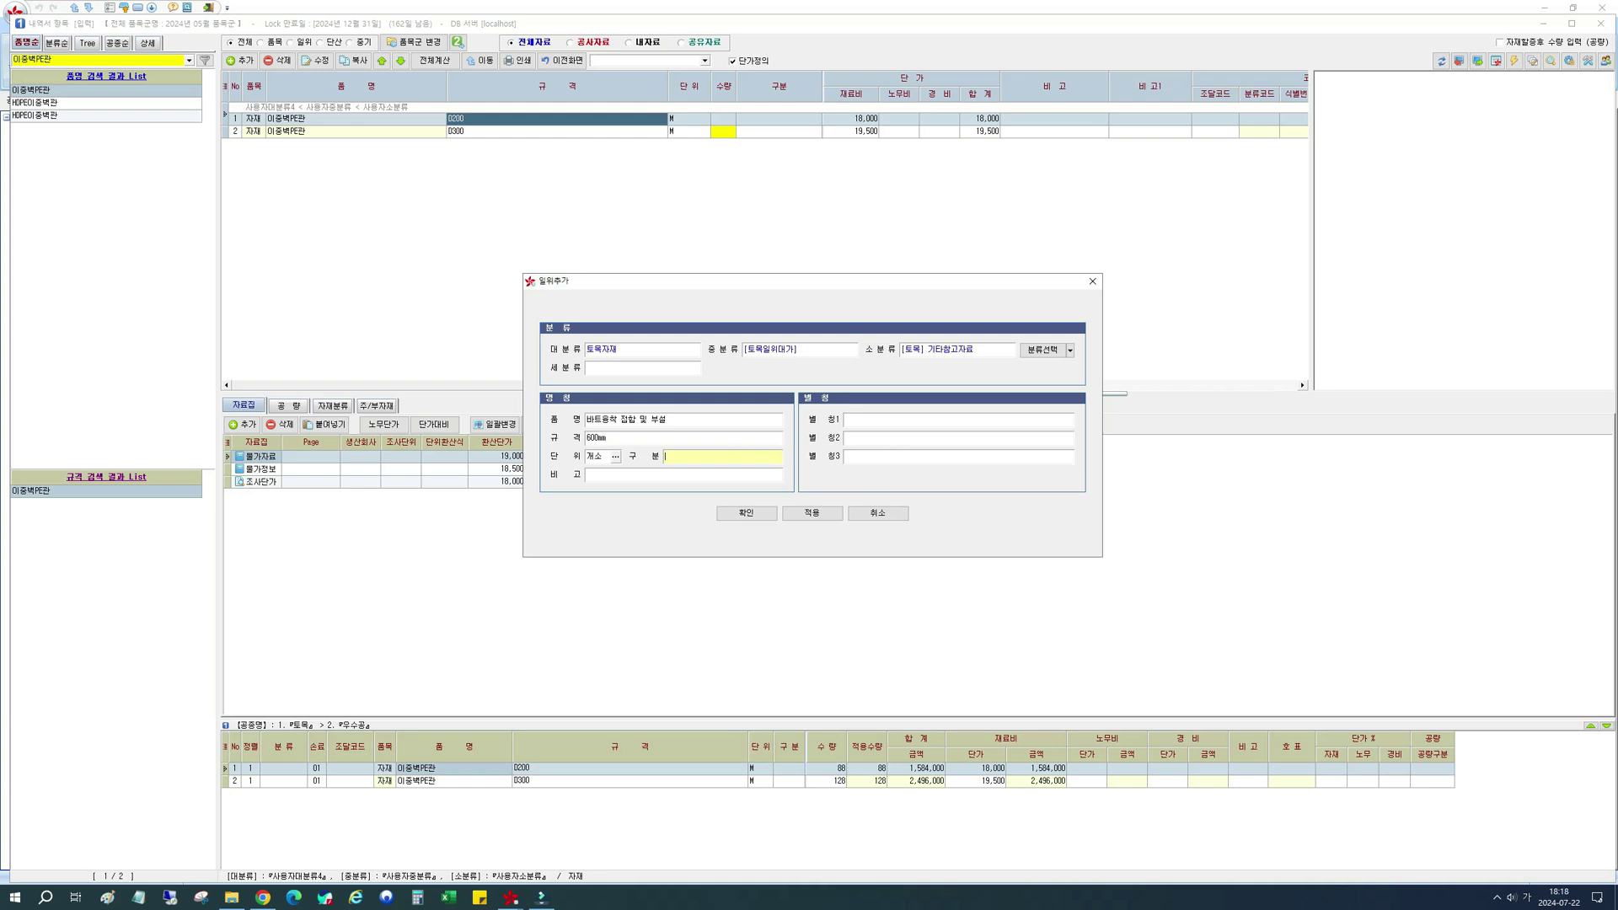
{"action": "key", "text": "Return"}
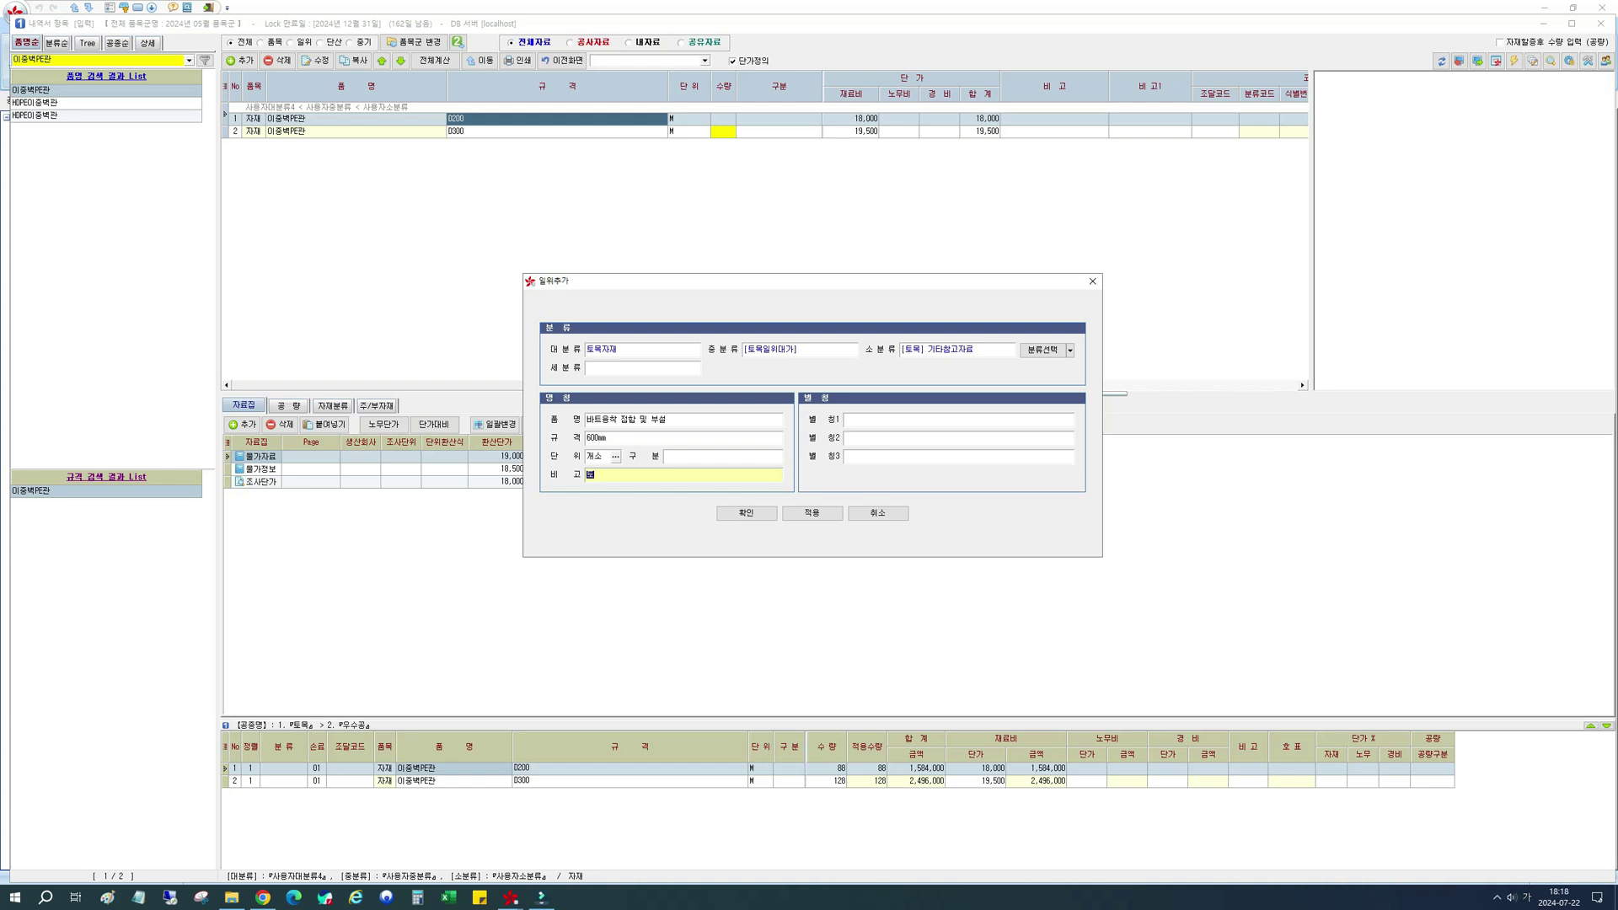
{"action": "type", "text": "토목6-5-4"}
{"action": "key", "text": "shift+Home"}
{"action": "key", "text": "End"}
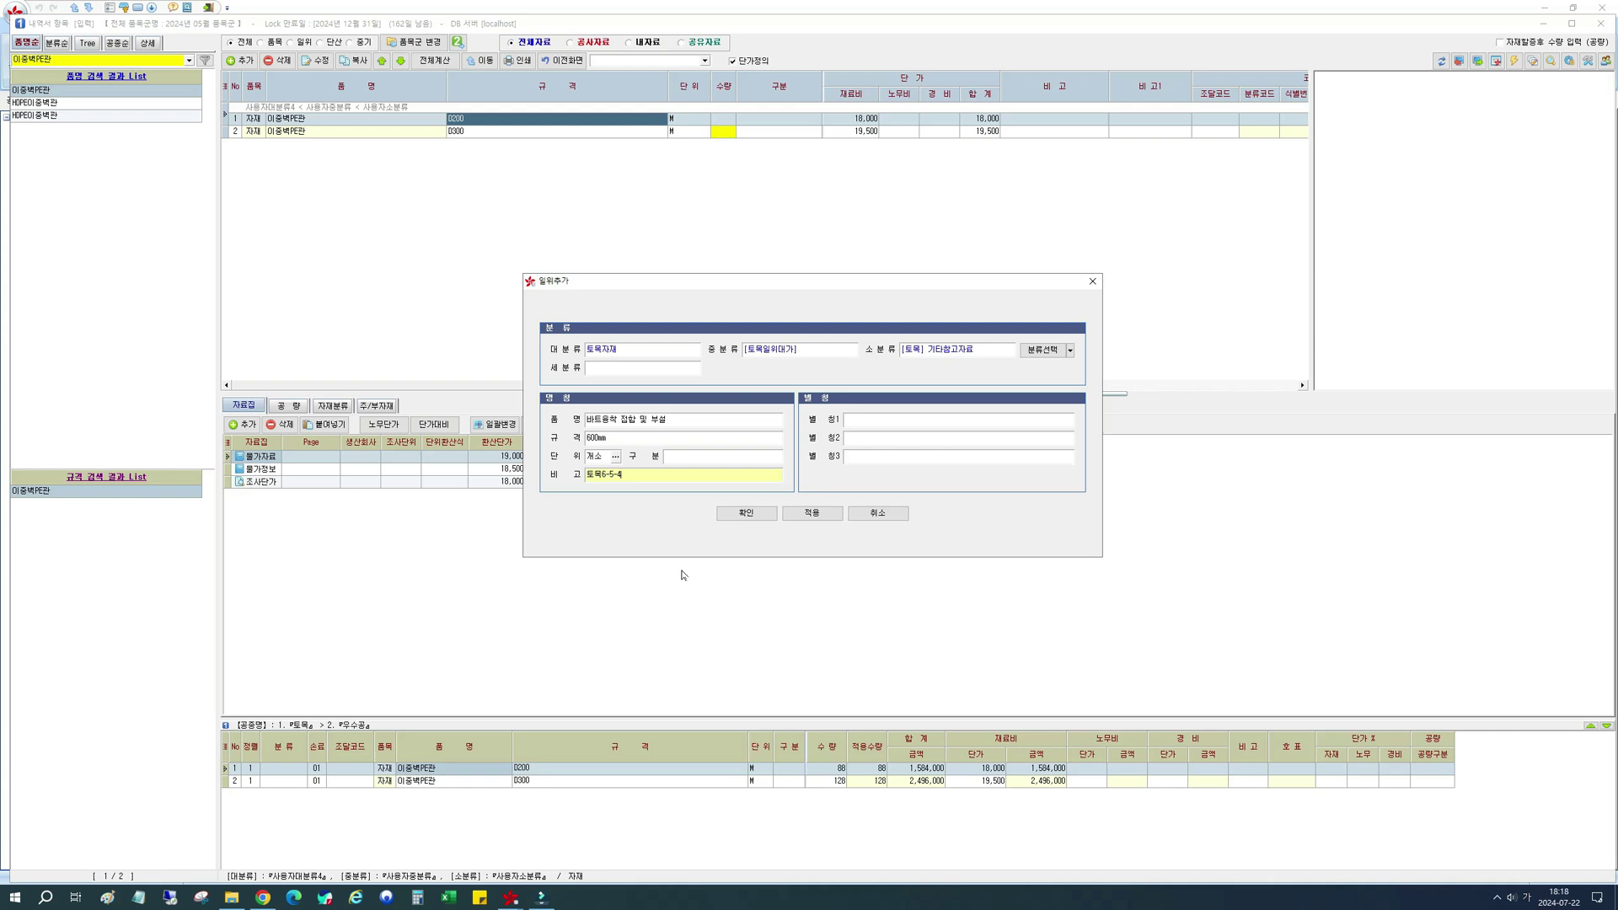
{"action": "left_click", "coordinate": [731, 518]}
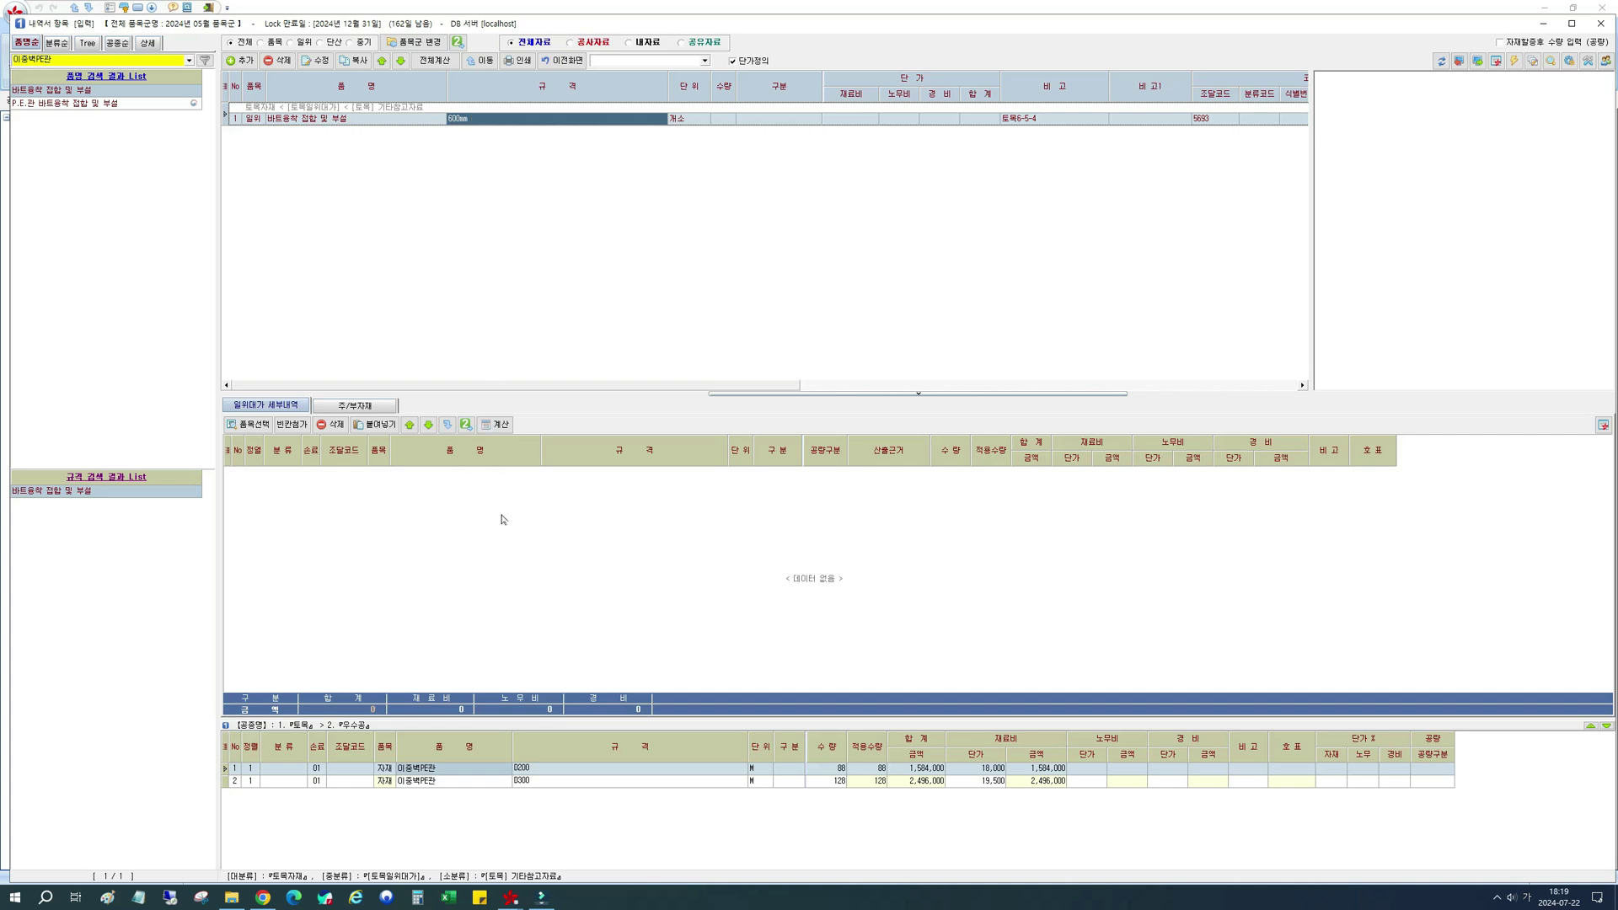
Search the item list for 배관공 and add 배관공(수도) with specification 일반공사 직종 to the new item's detail lines.
{"action": "left_click", "coordinate": [260, 426]}
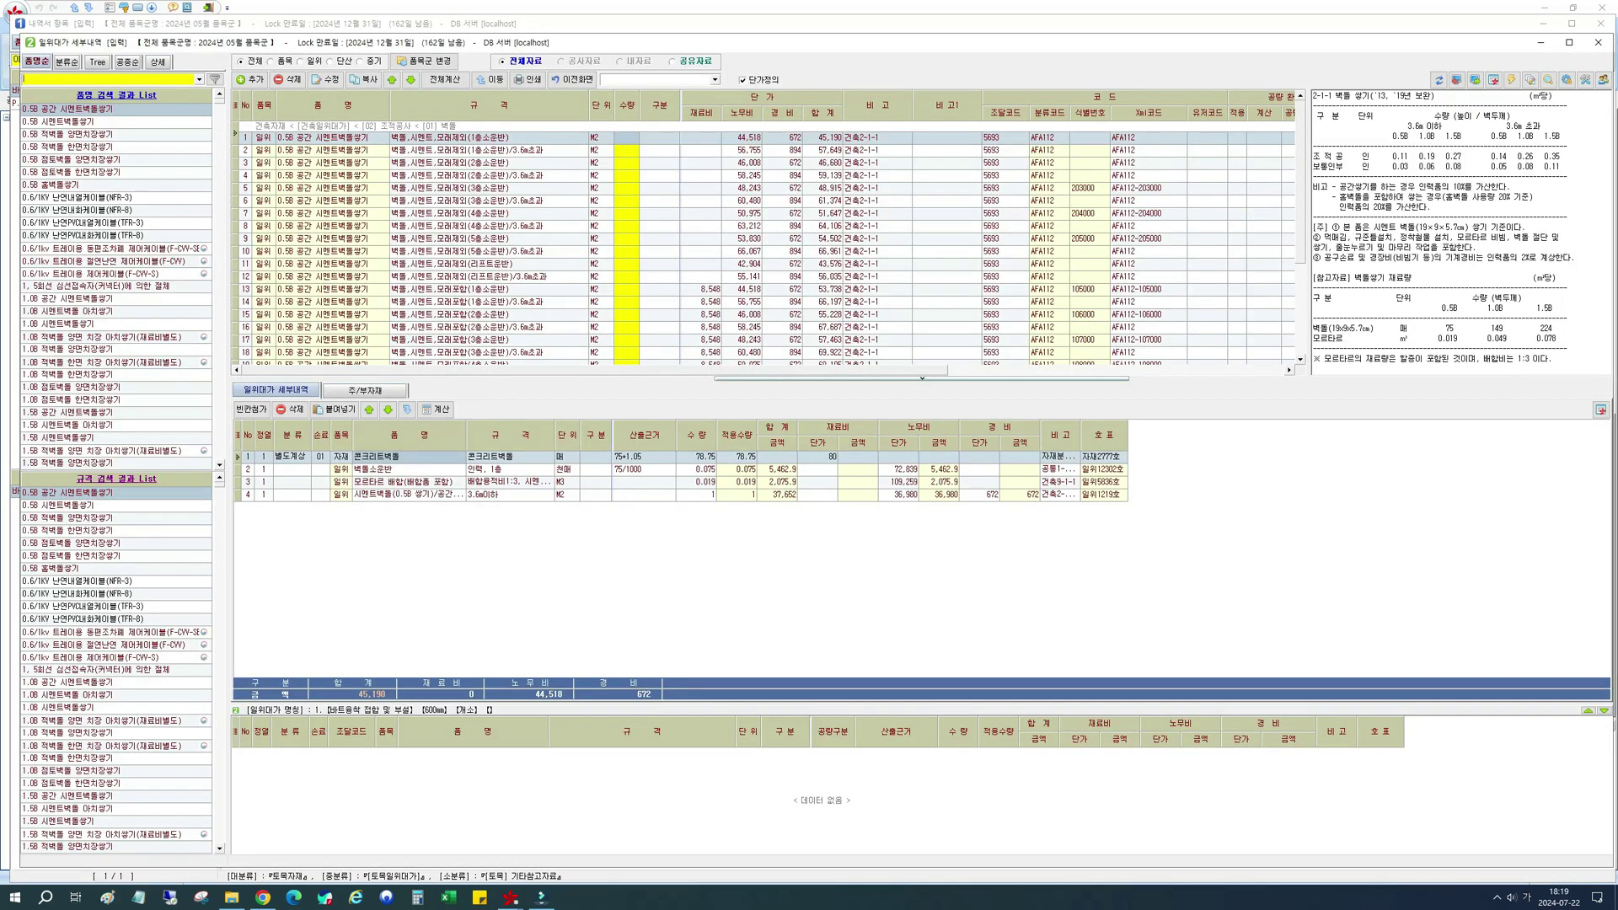
{"action": "type", "text": "벽"}
{"action": "type", "text": "관공"}
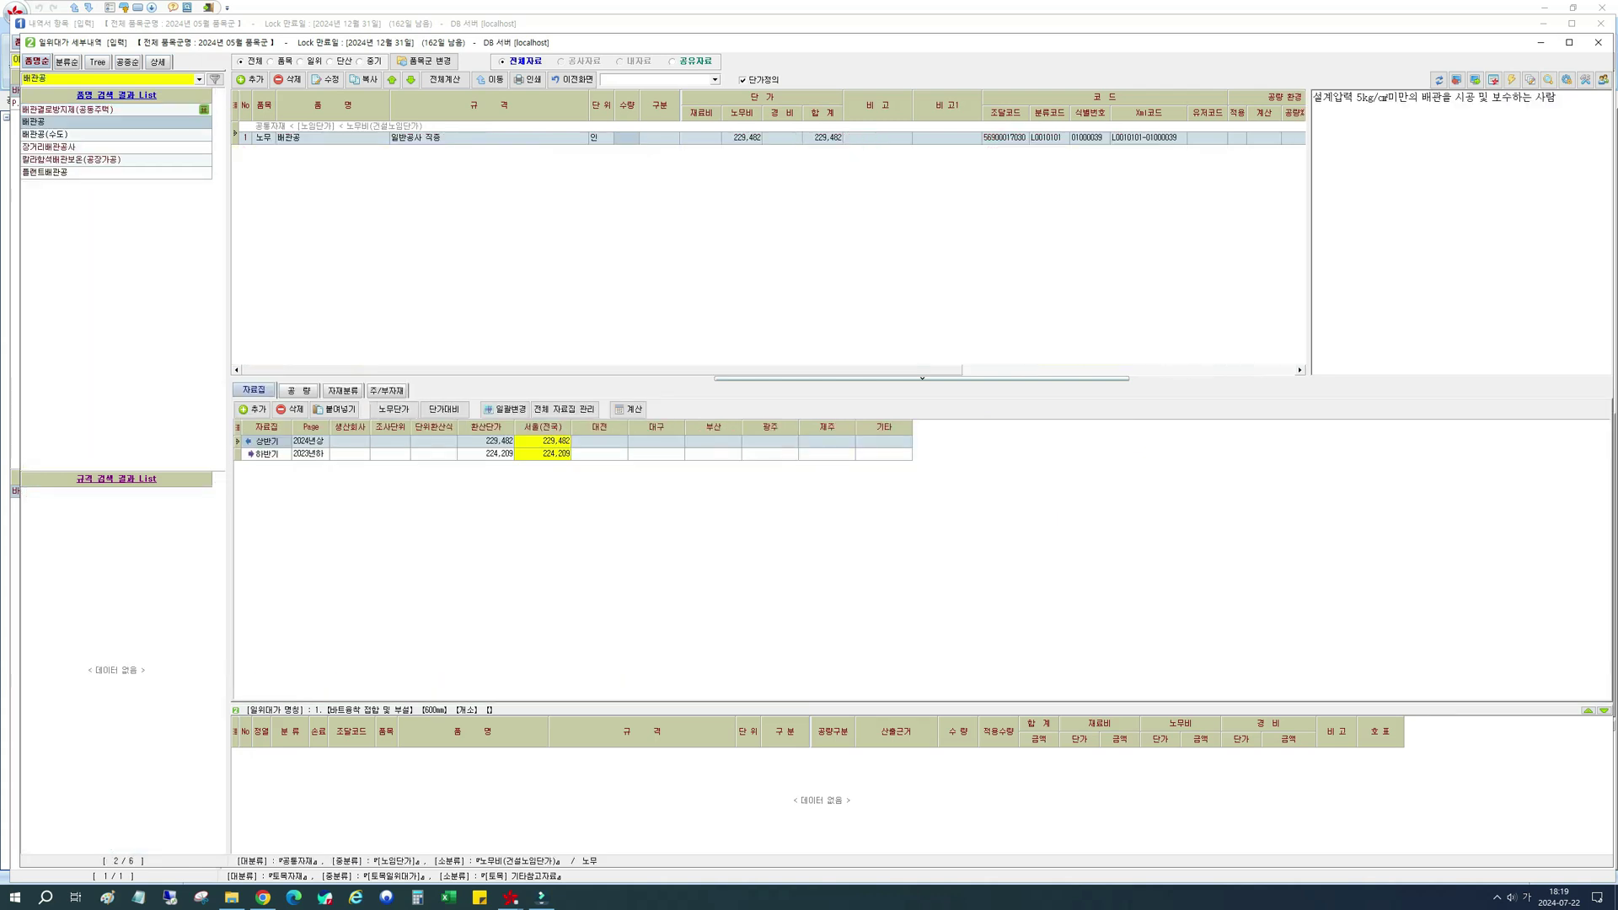
{"action": "left_click", "coordinate": [66, 136]}
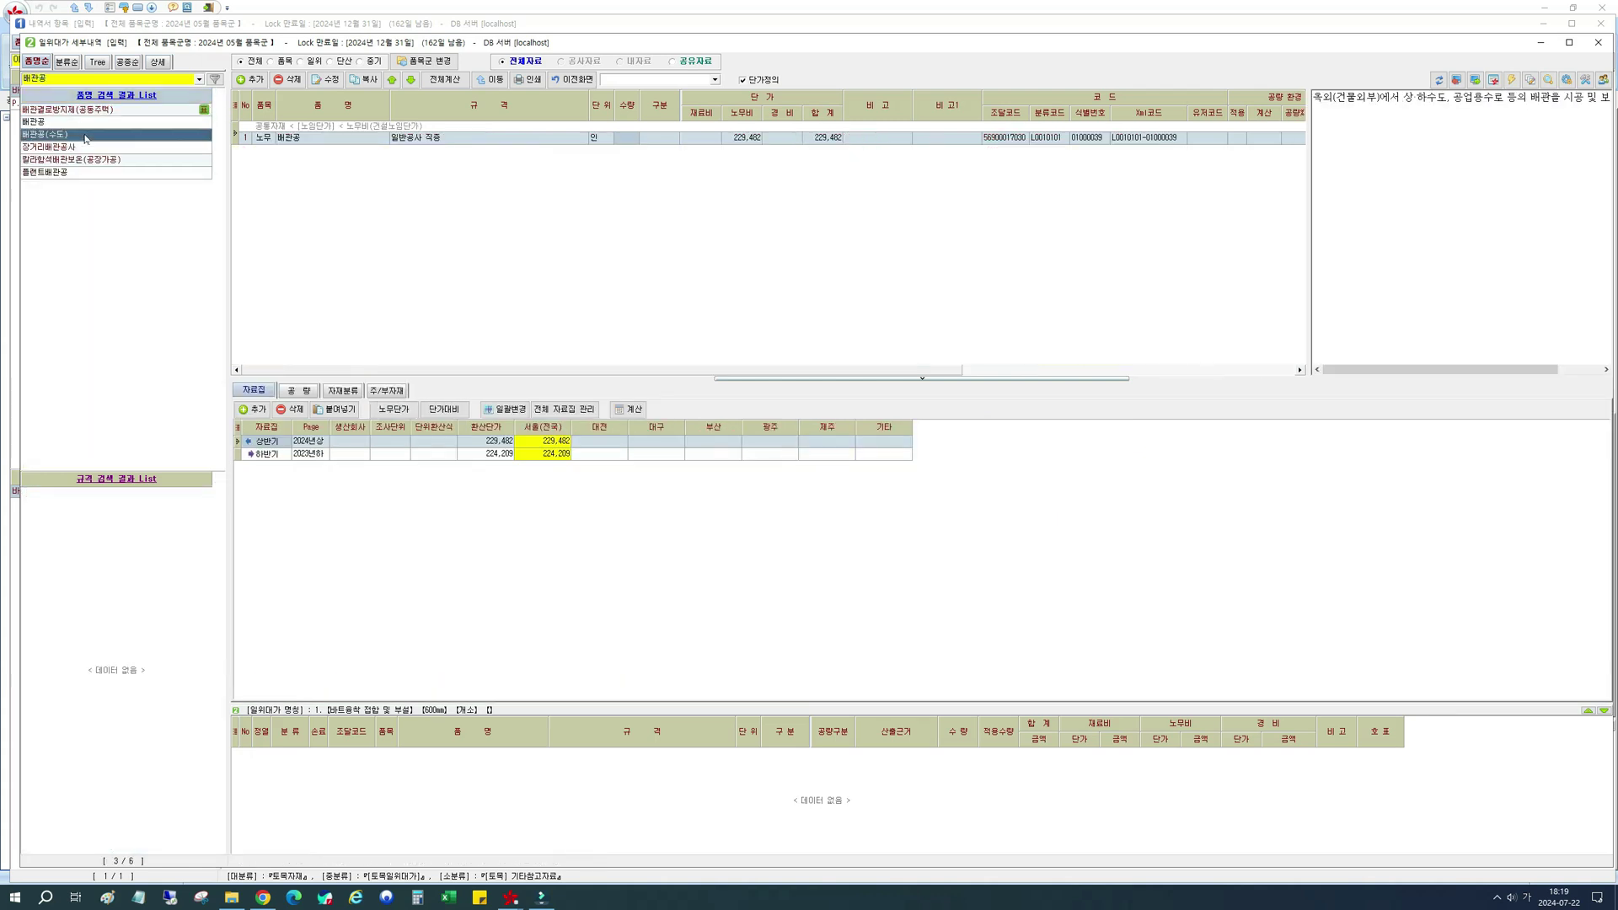
{"action": "left_click", "coordinate": [626, 138]}
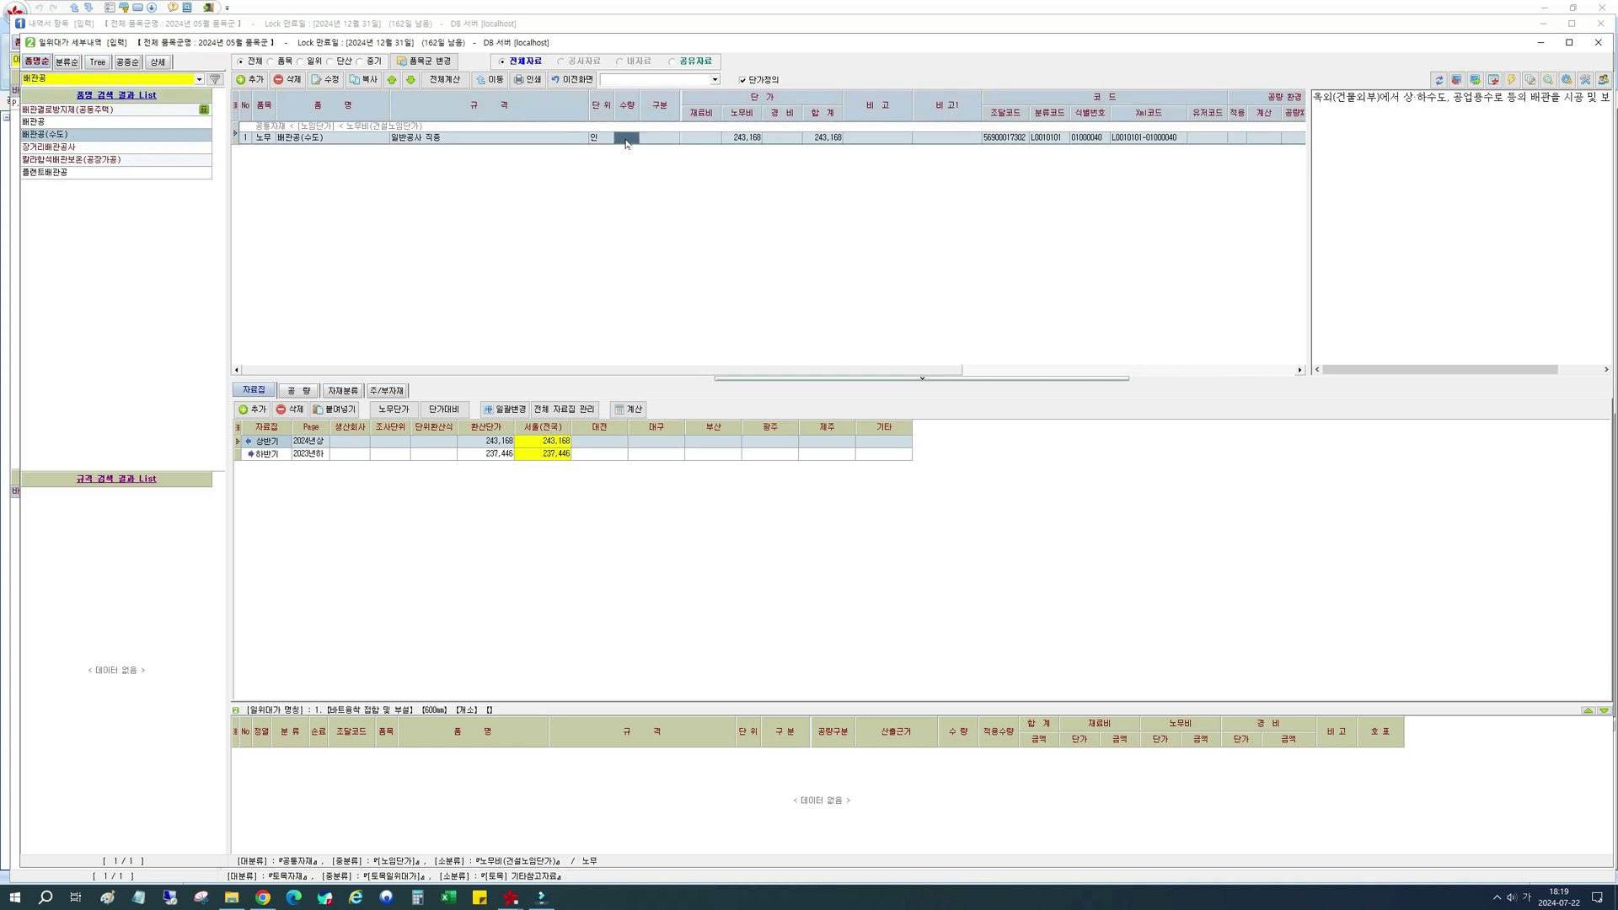
{"action": "key", "text": "Left"}
{"action": "left_click", "coordinate": [509, 137]}
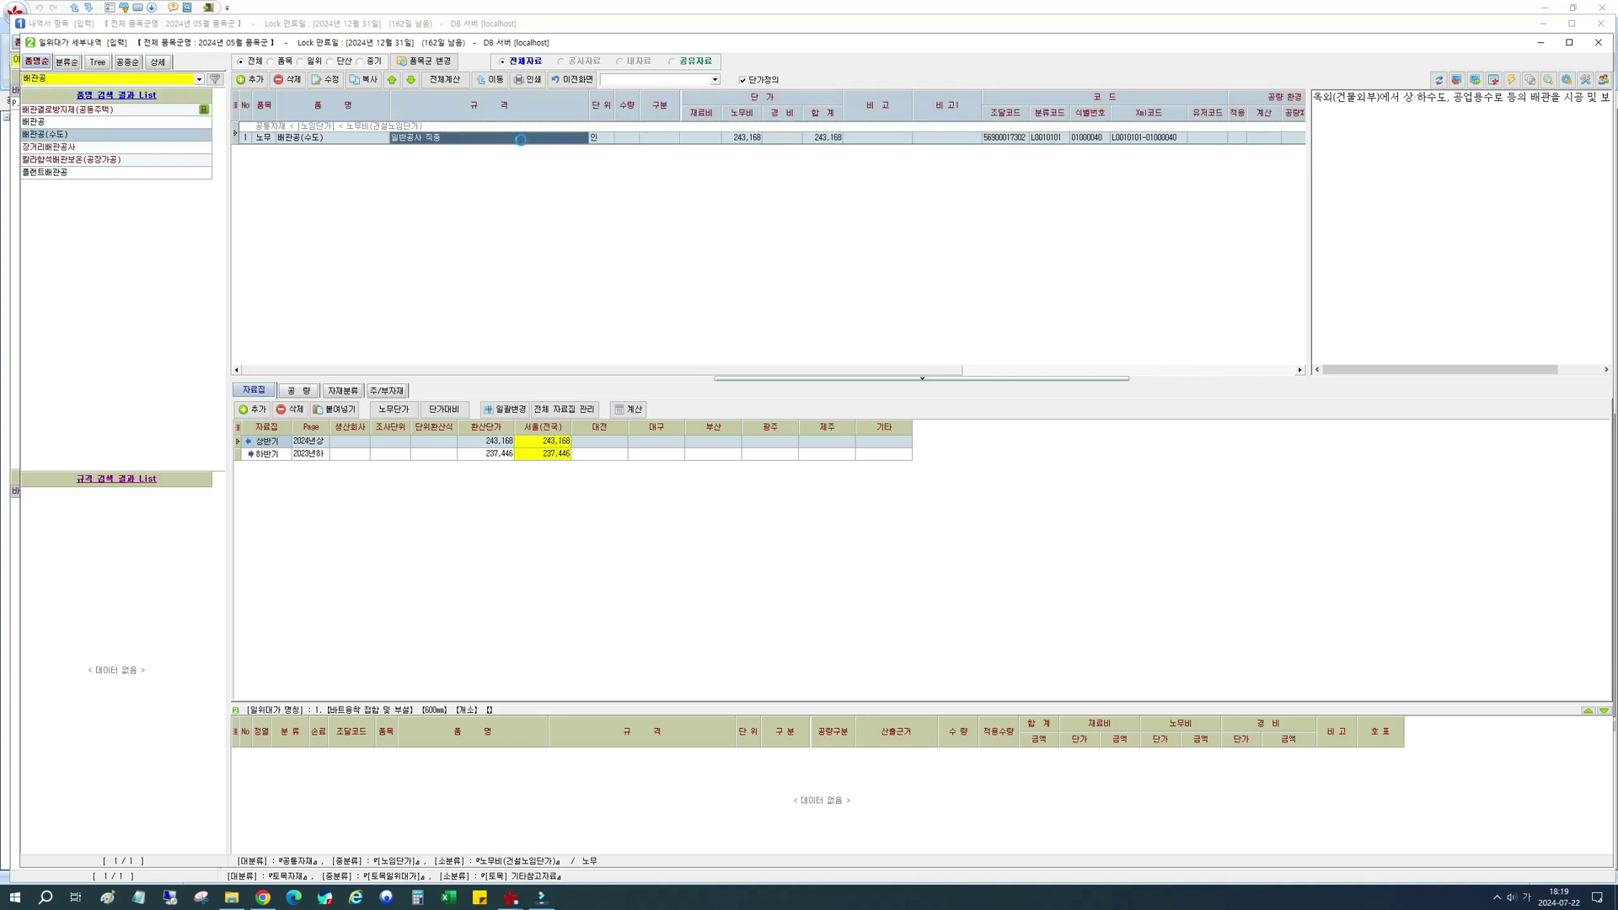
{"action": "double_click", "coordinate": [519, 141]}
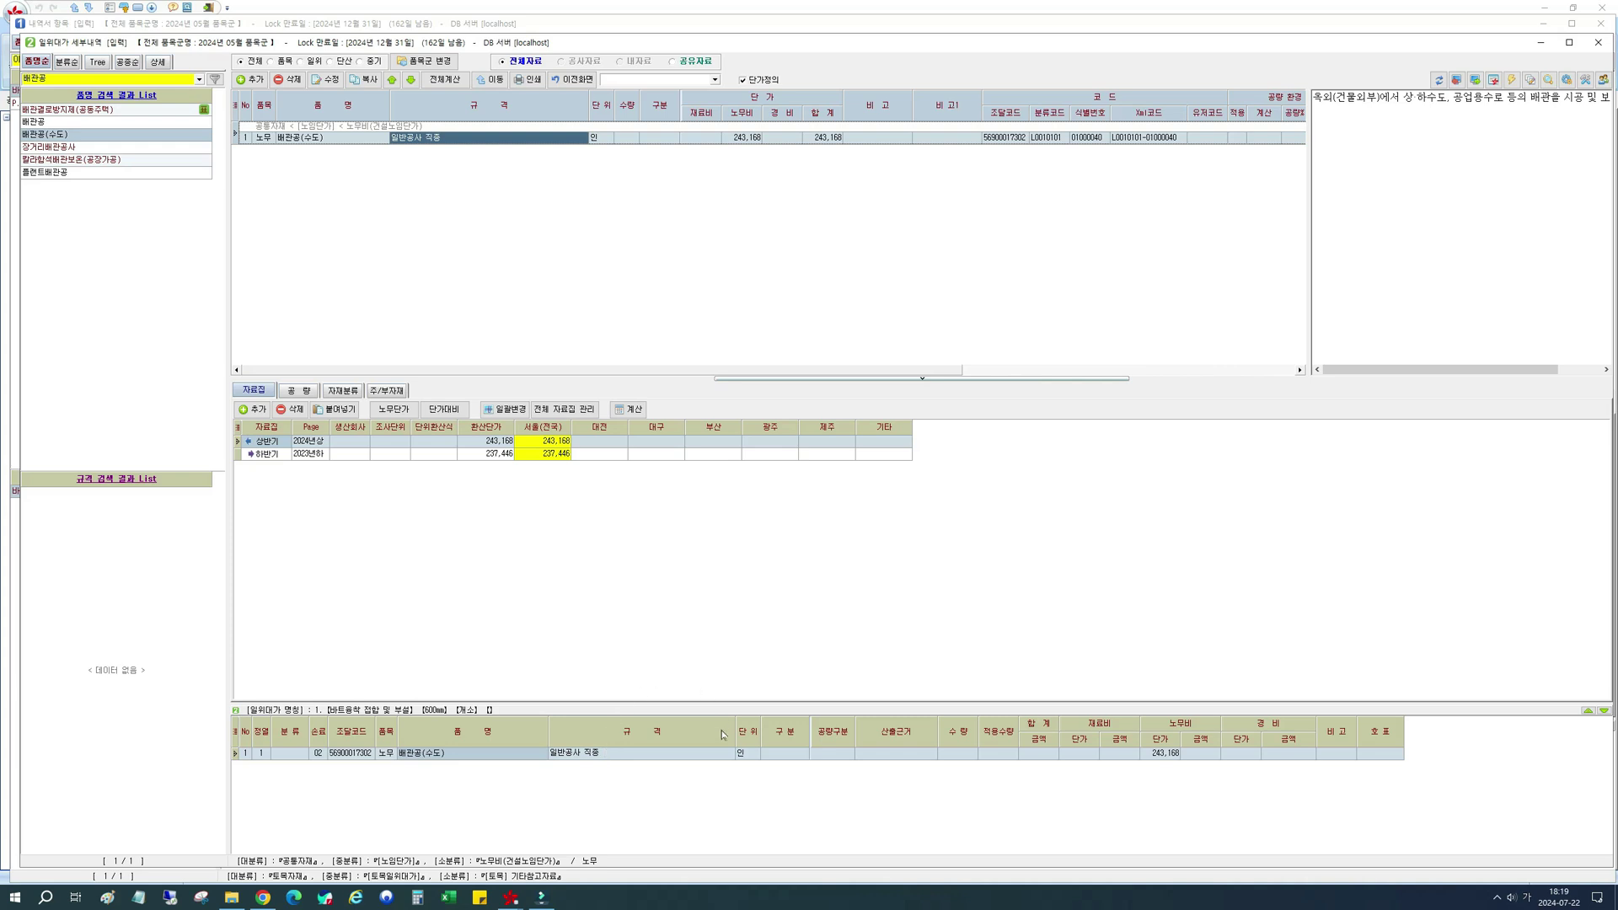
Search for 보통인 and add 보통인부, 일반공사 직종, as the next detail line.
{"action": "left_click", "coordinate": [76, 79]}
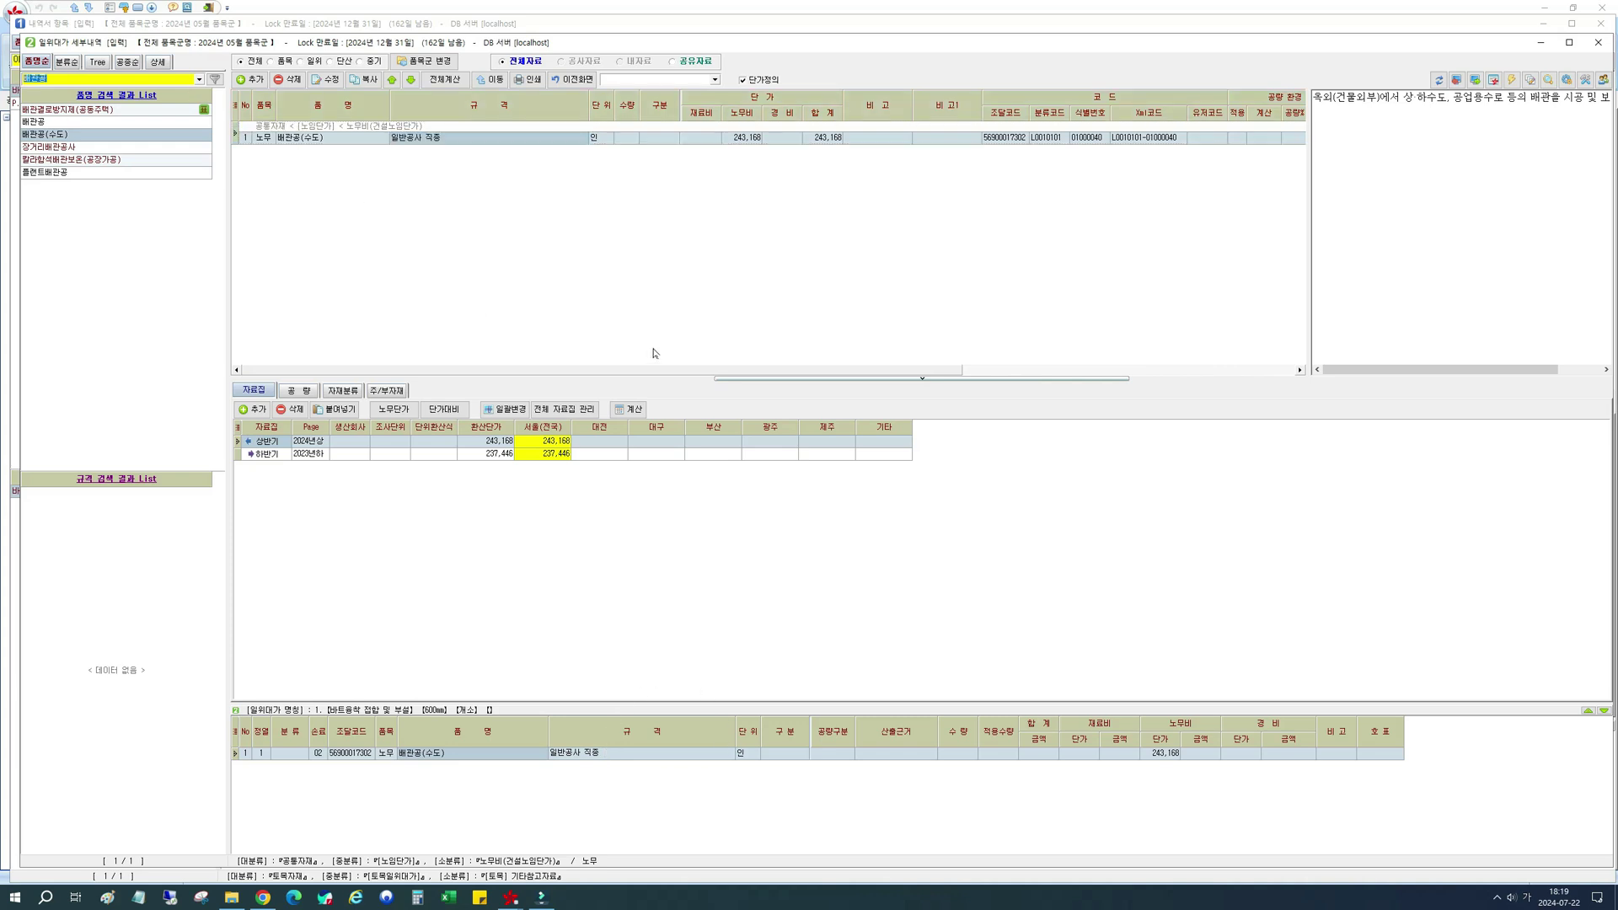
{"action": "type", "text": "보통인"}
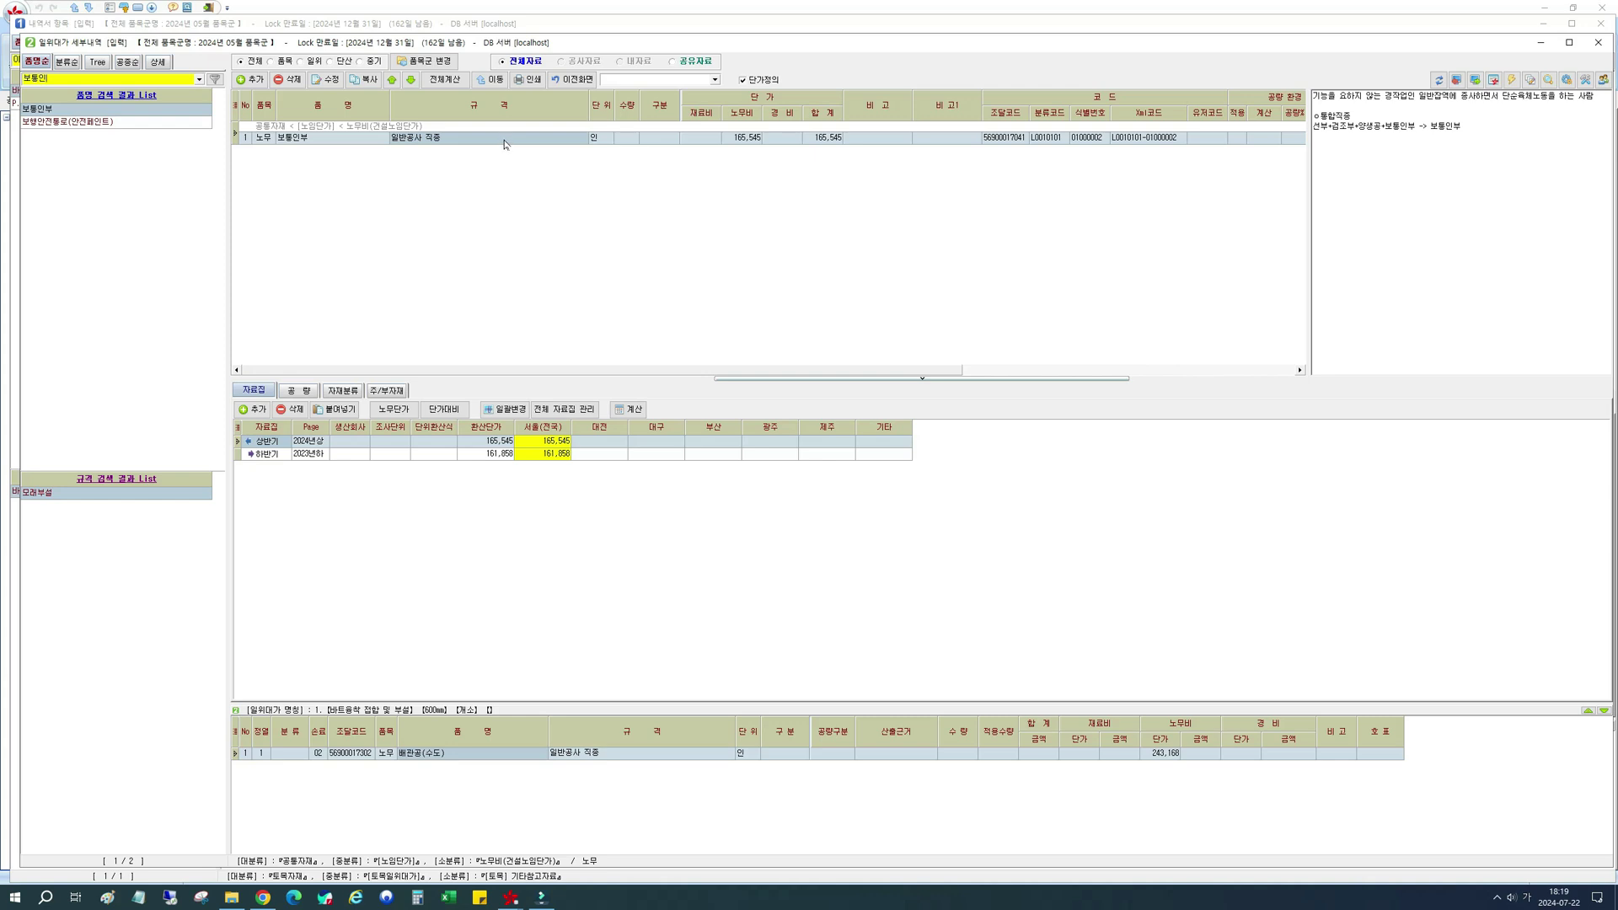
{"action": "left_click", "coordinate": [540, 140]}
{"action": "key", "text": "Return"}
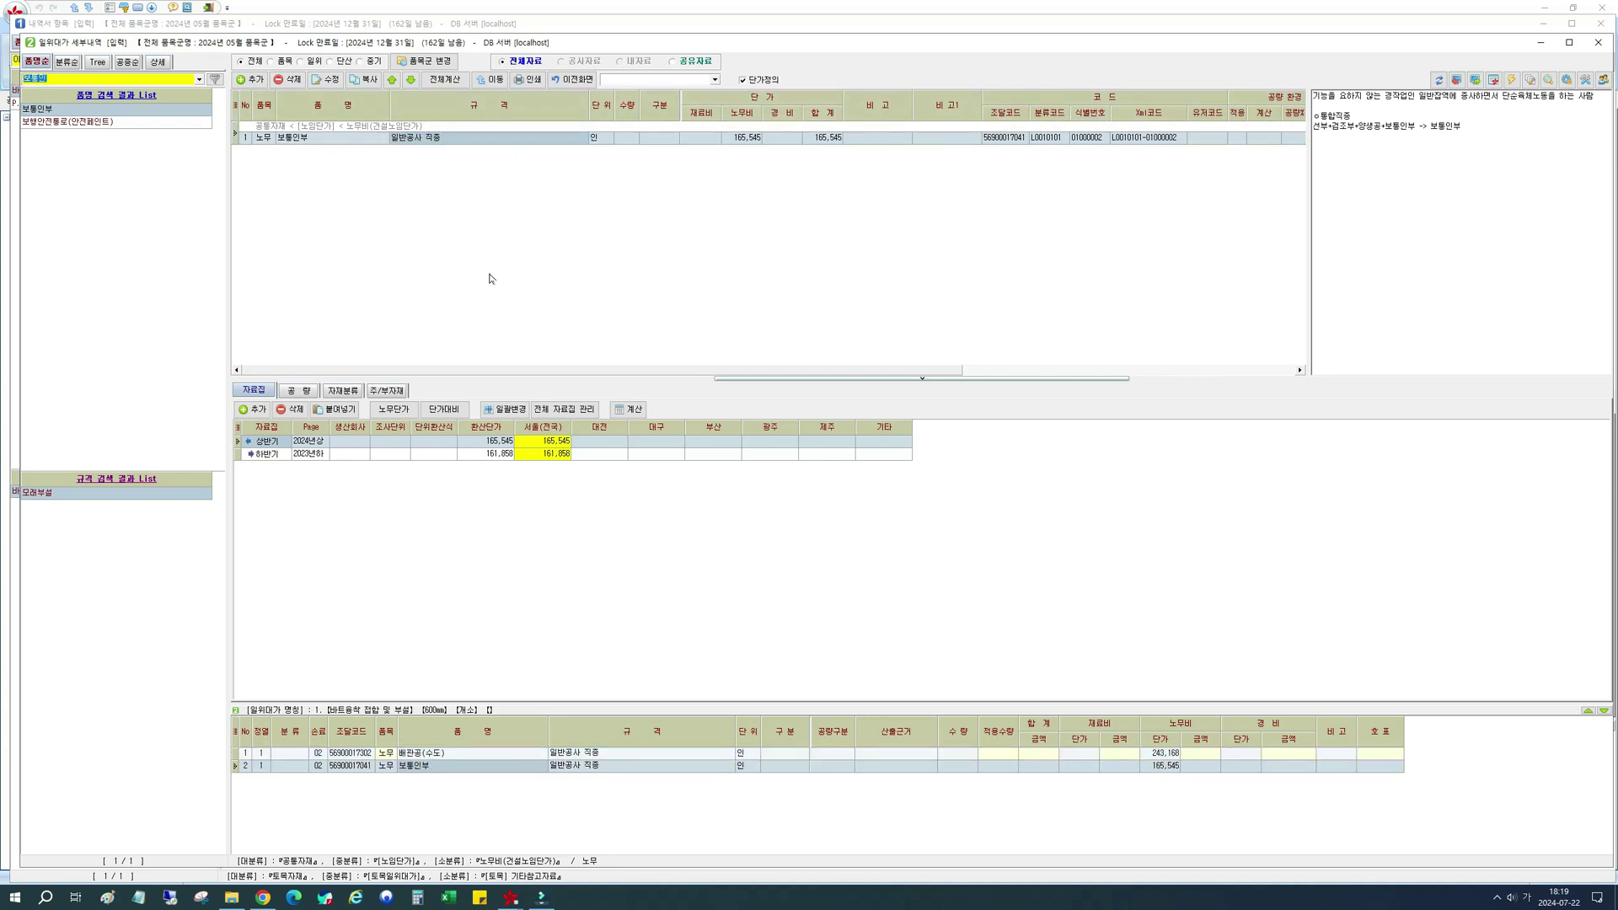
Search for 크레인 and look through the crane entries, including the capacities offered for 크레인(타이어).
{"action": "type", "text": "크레인"}
{"action": "key", "text": "Return"}
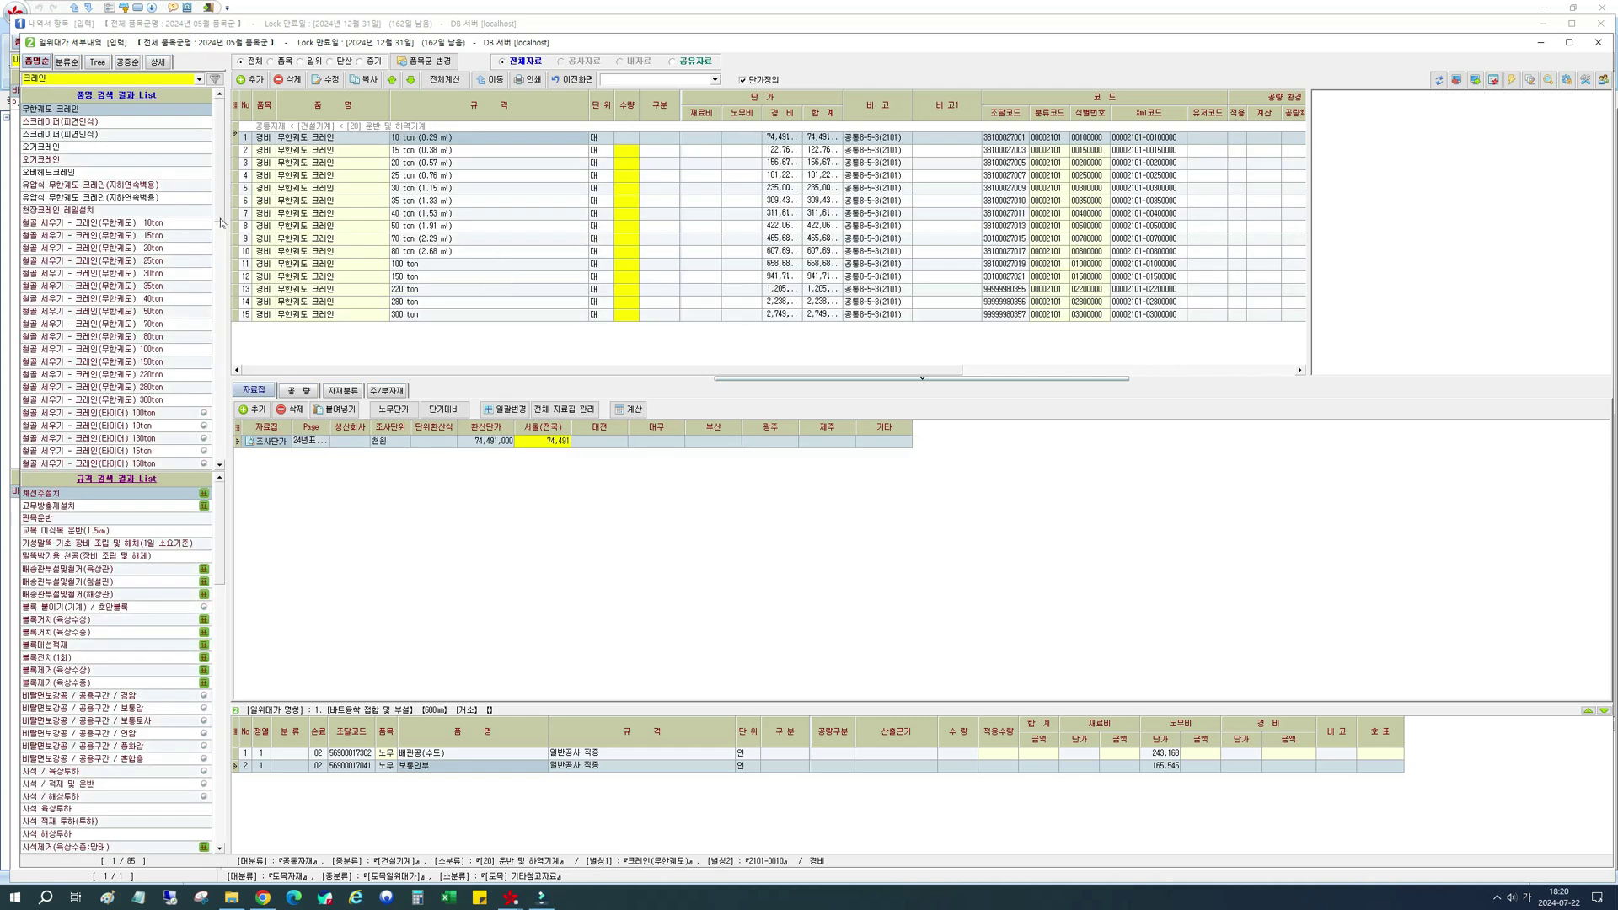
{"action": "left_click_drag", "start_coordinate": [222, 191], "coordinate": [214, 428]}
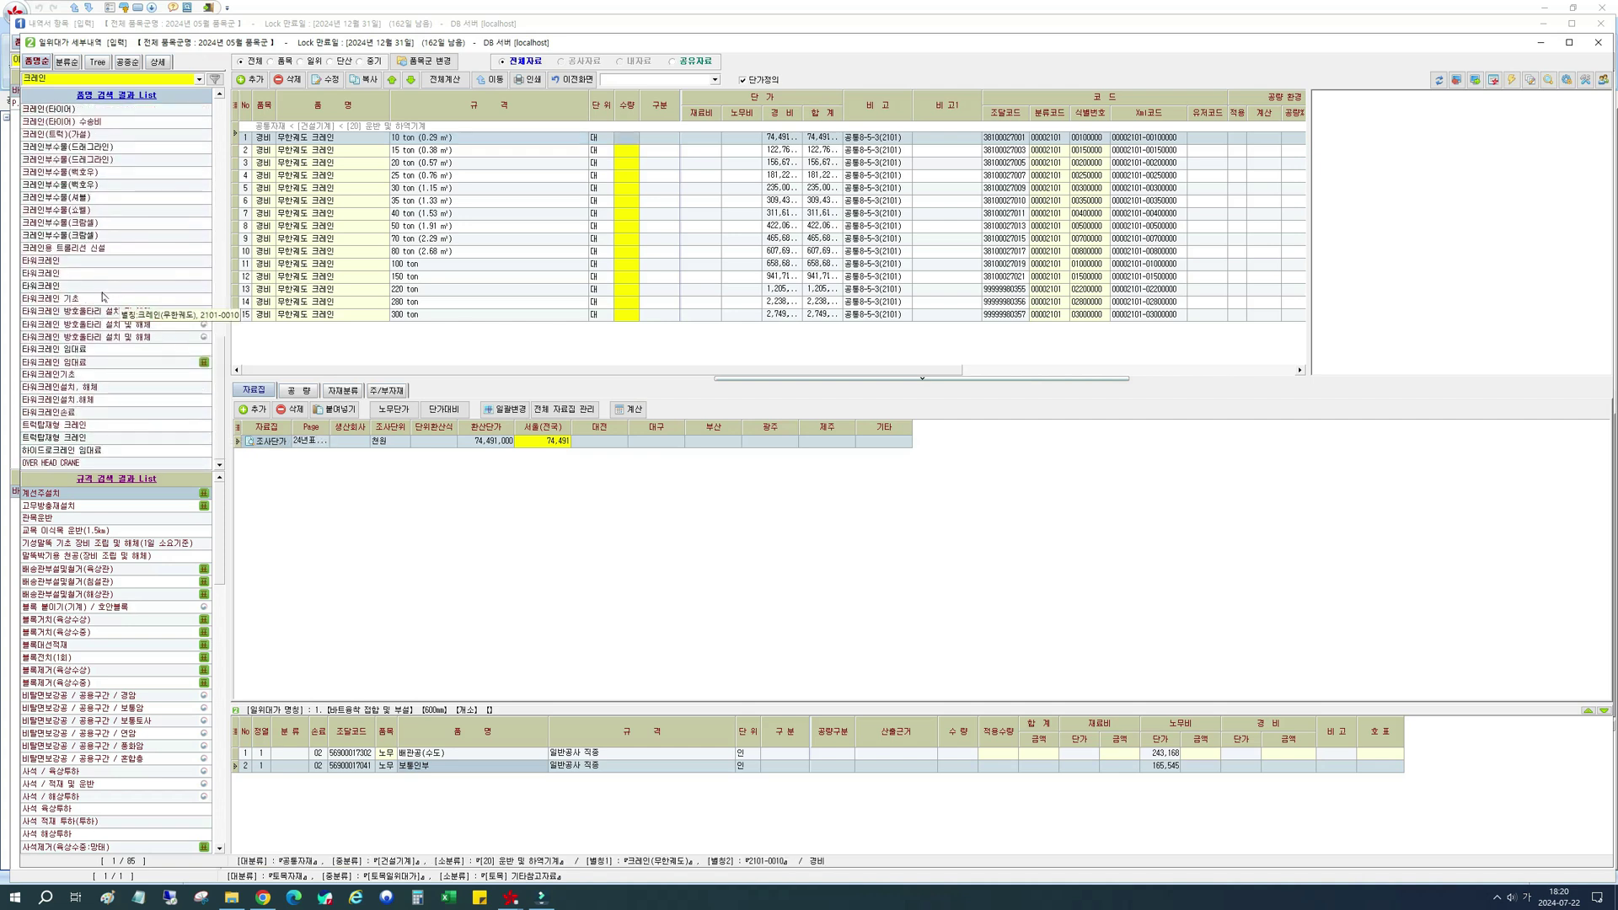
{"action": "left_click", "coordinate": [110, 111]}
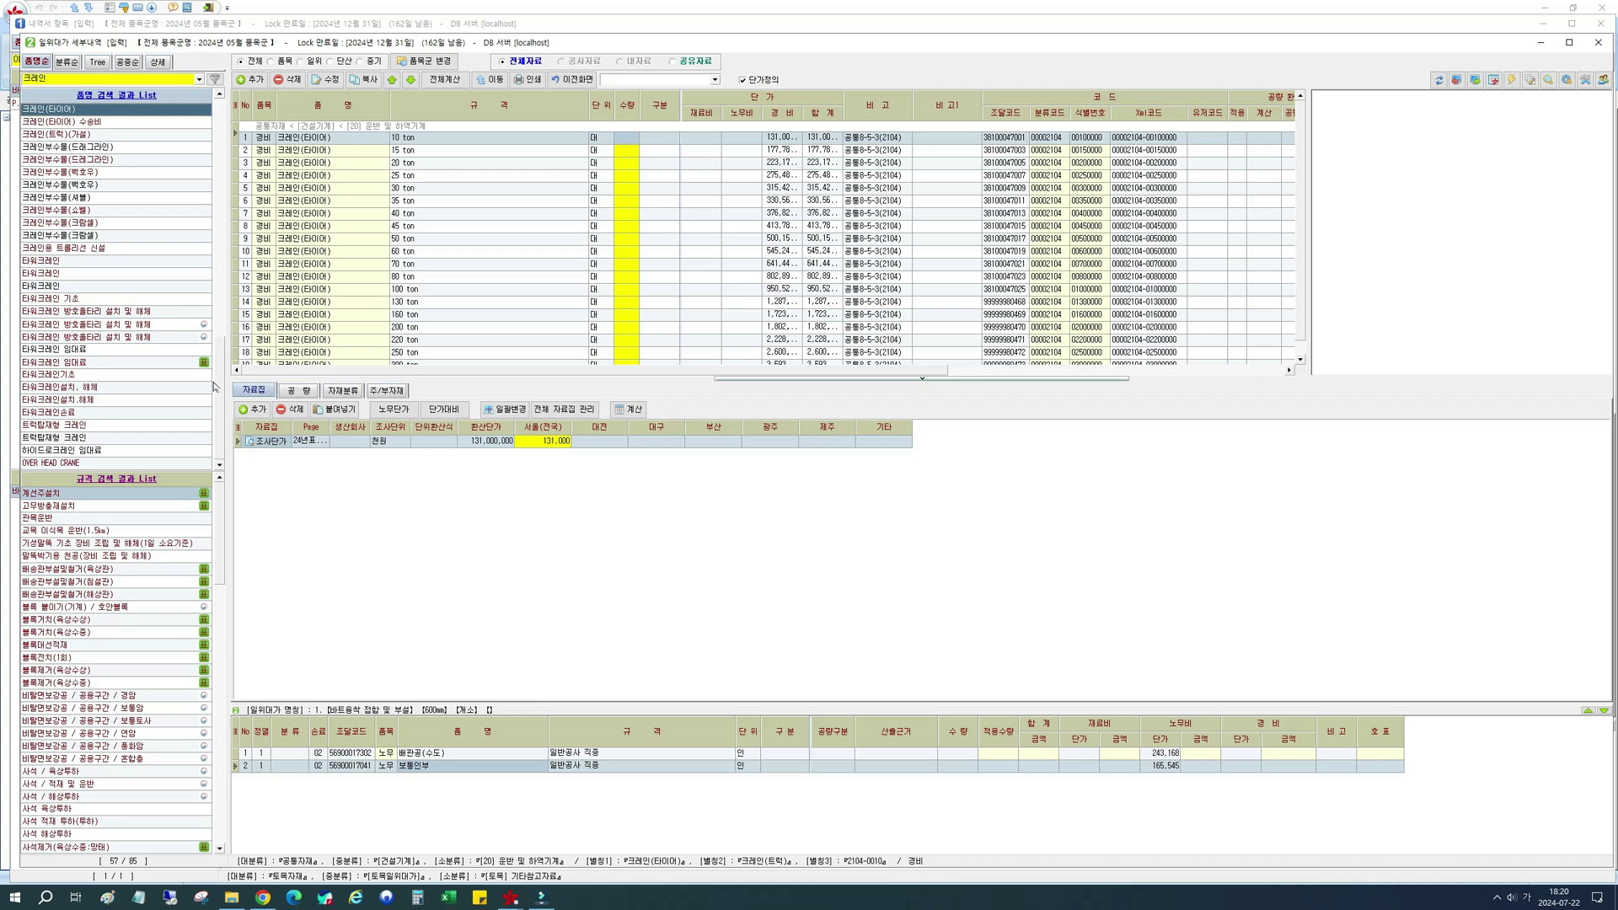
{"action": "scroll", "coordinate": [118, 337], "scroll_direction": "up", "scroll_amount": 3}
{"action": "left_click", "coordinate": [410, 140]}
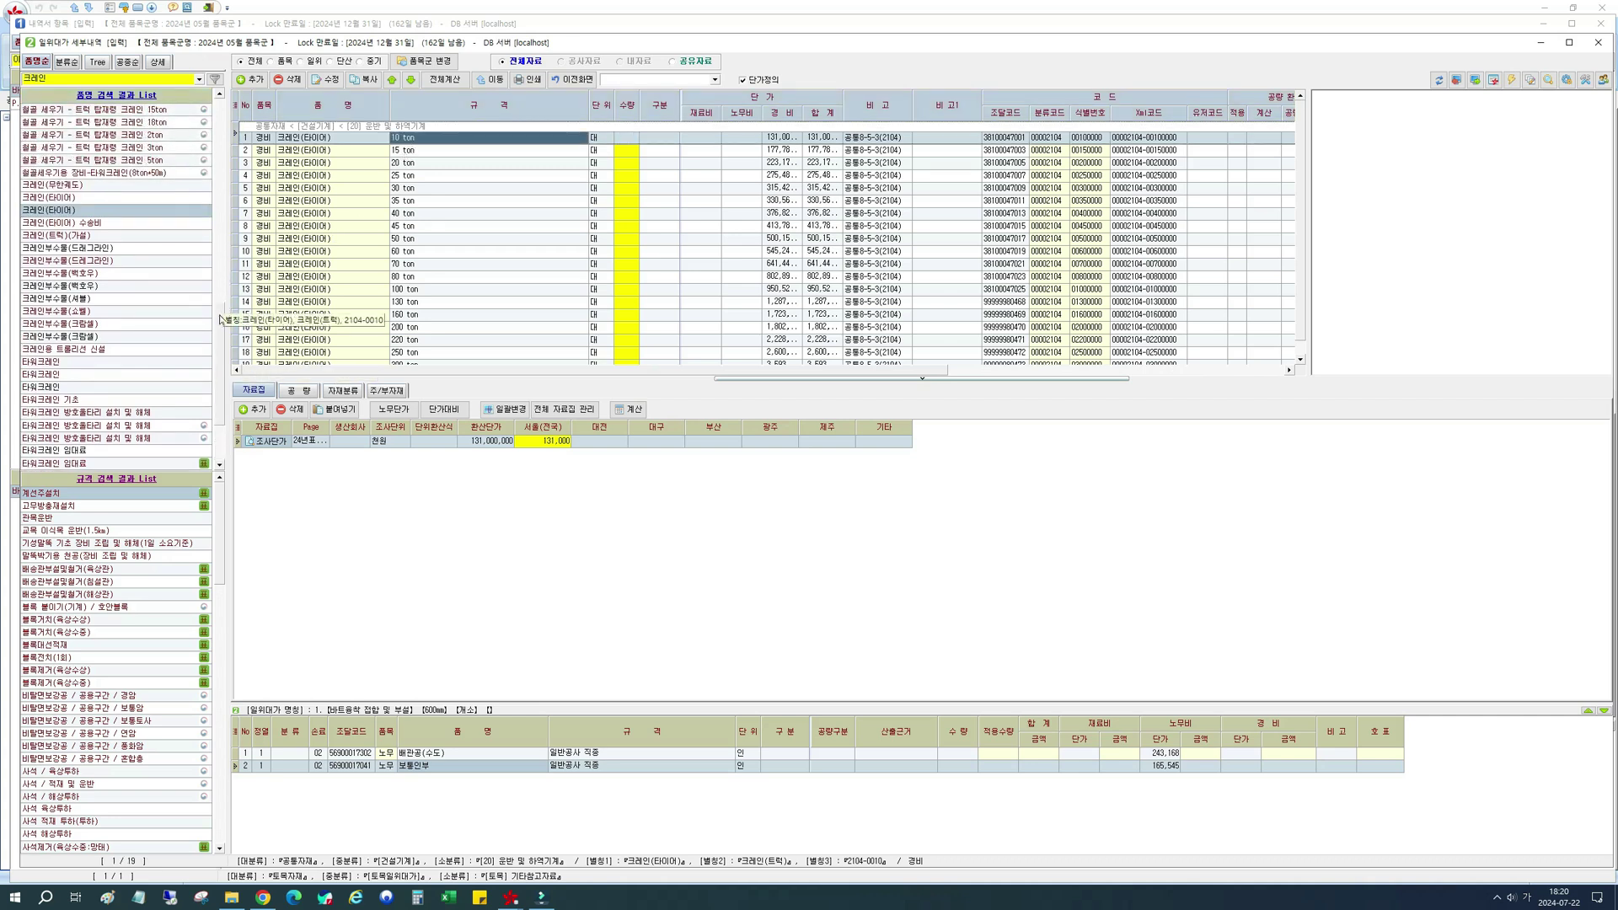
{"action": "scroll", "coordinate": [192, 287], "scroll_direction": "up", "scroll_amount": 5}
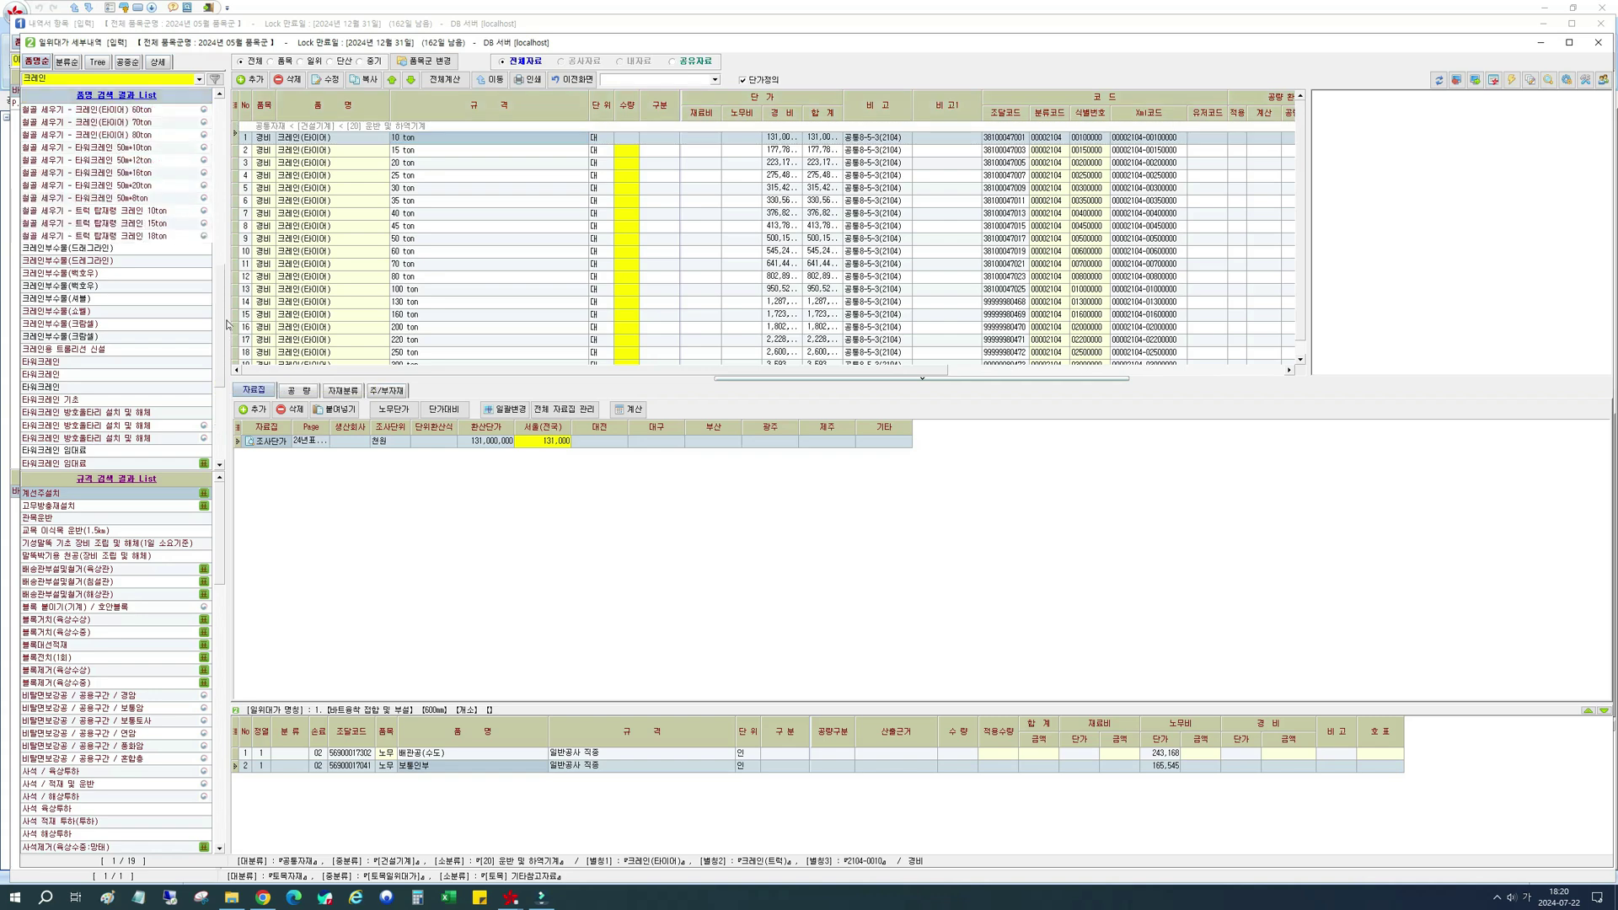
{"action": "scroll", "coordinate": [232, 297], "scroll_direction": "up", "scroll_amount": 10}
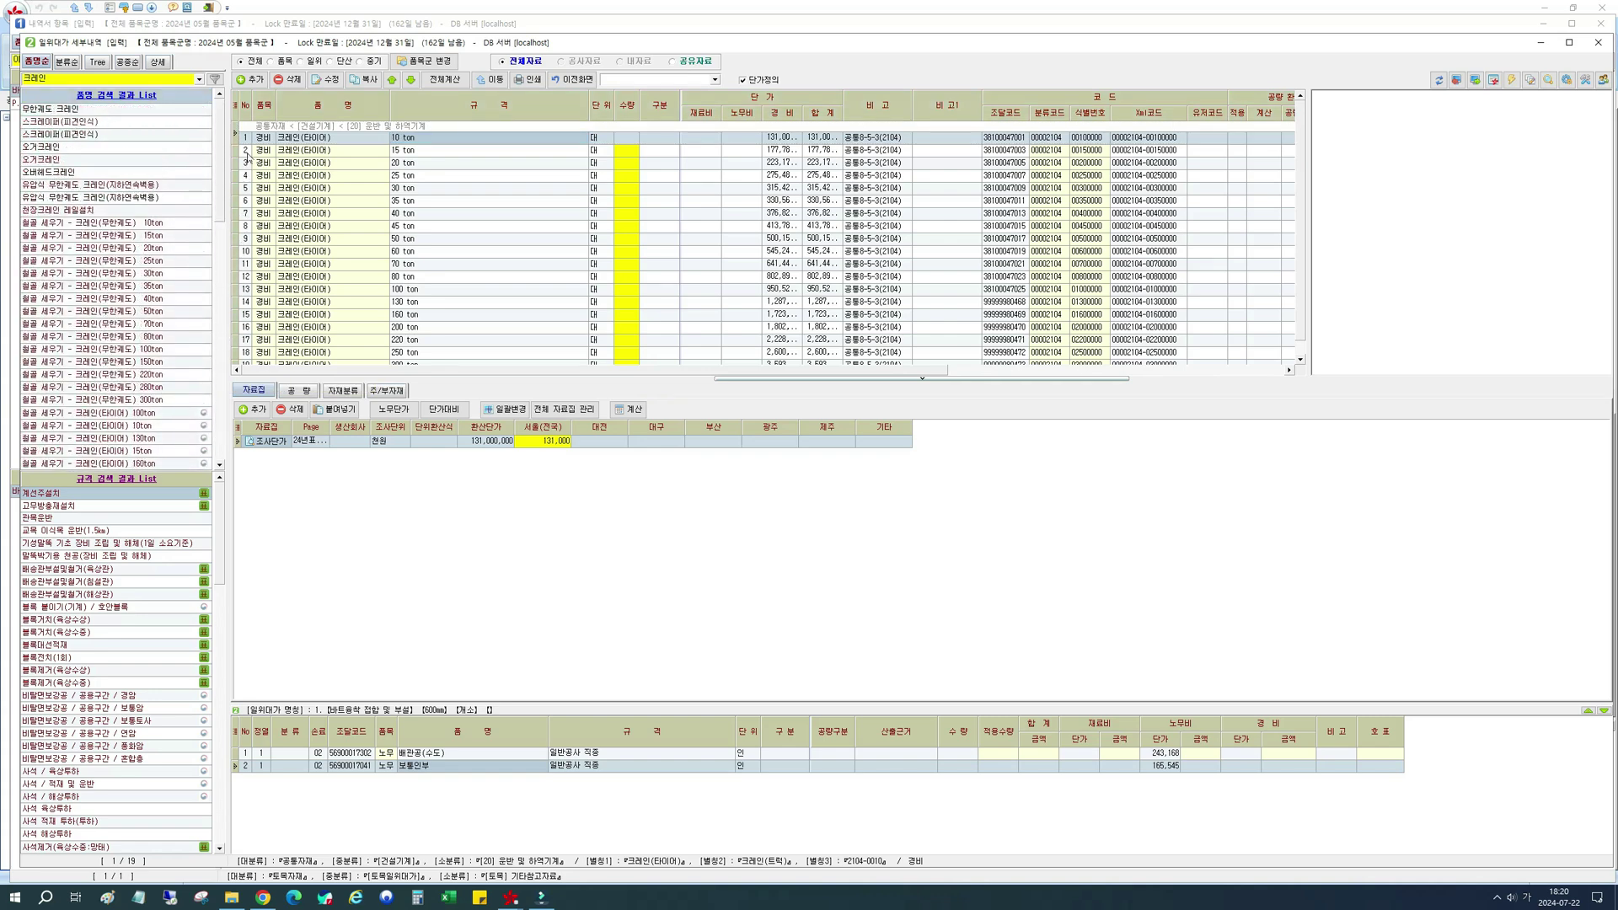
{"action": "scroll", "coordinate": [232, 354], "scroll_direction": "down", "scroll_amount": 12}
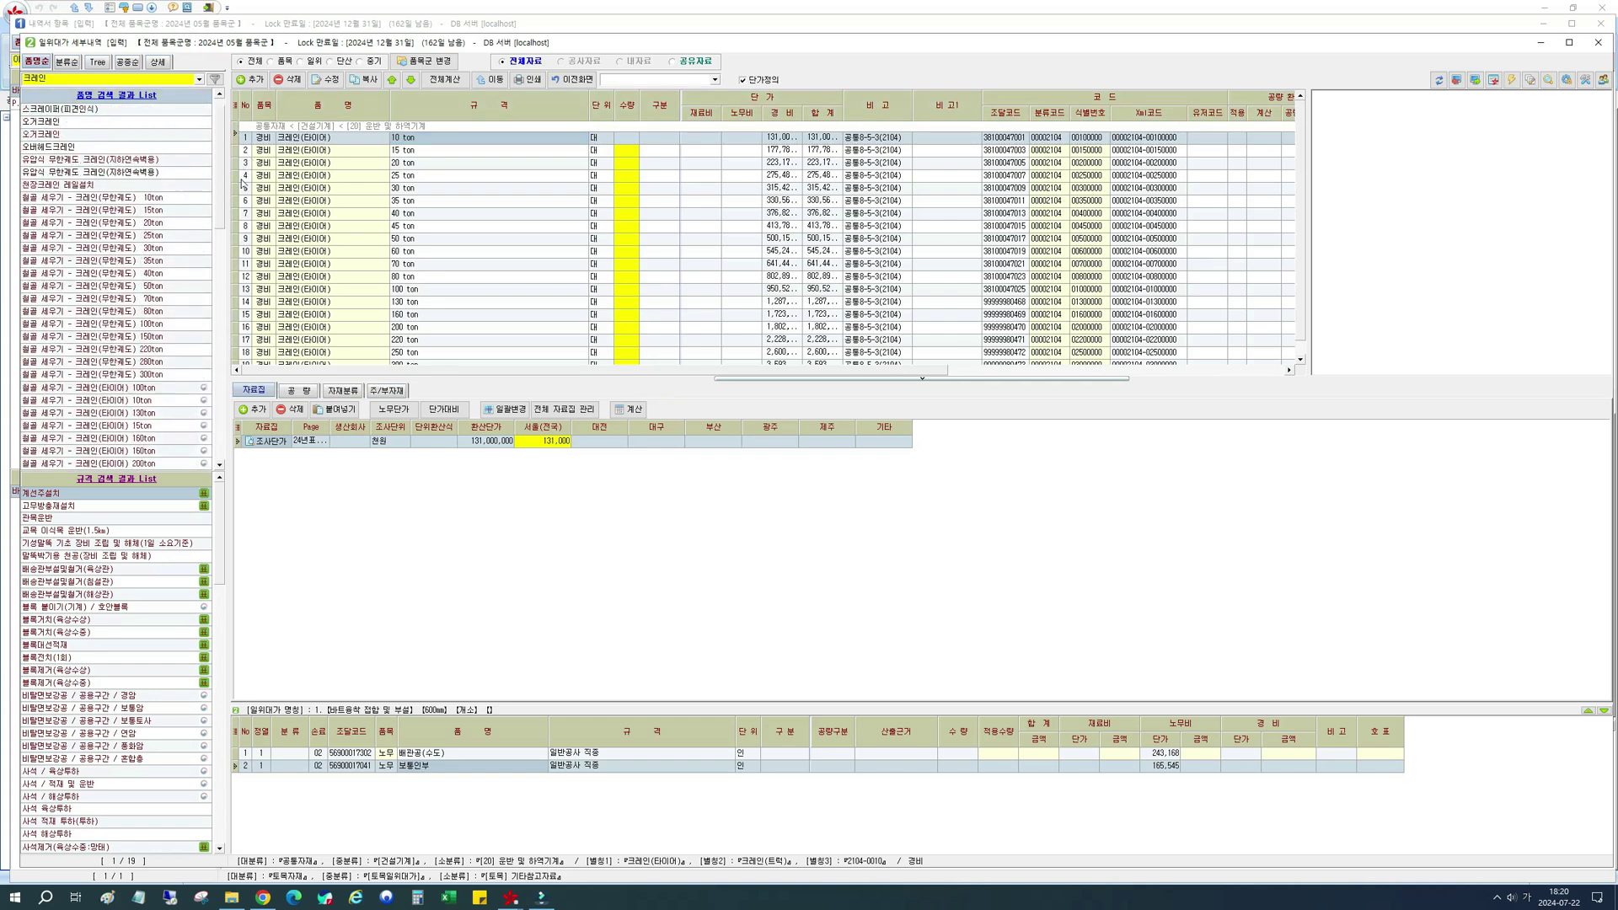
{"action": "scroll", "coordinate": [232, 355], "scroll_direction": "down", "scroll_amount": 4}
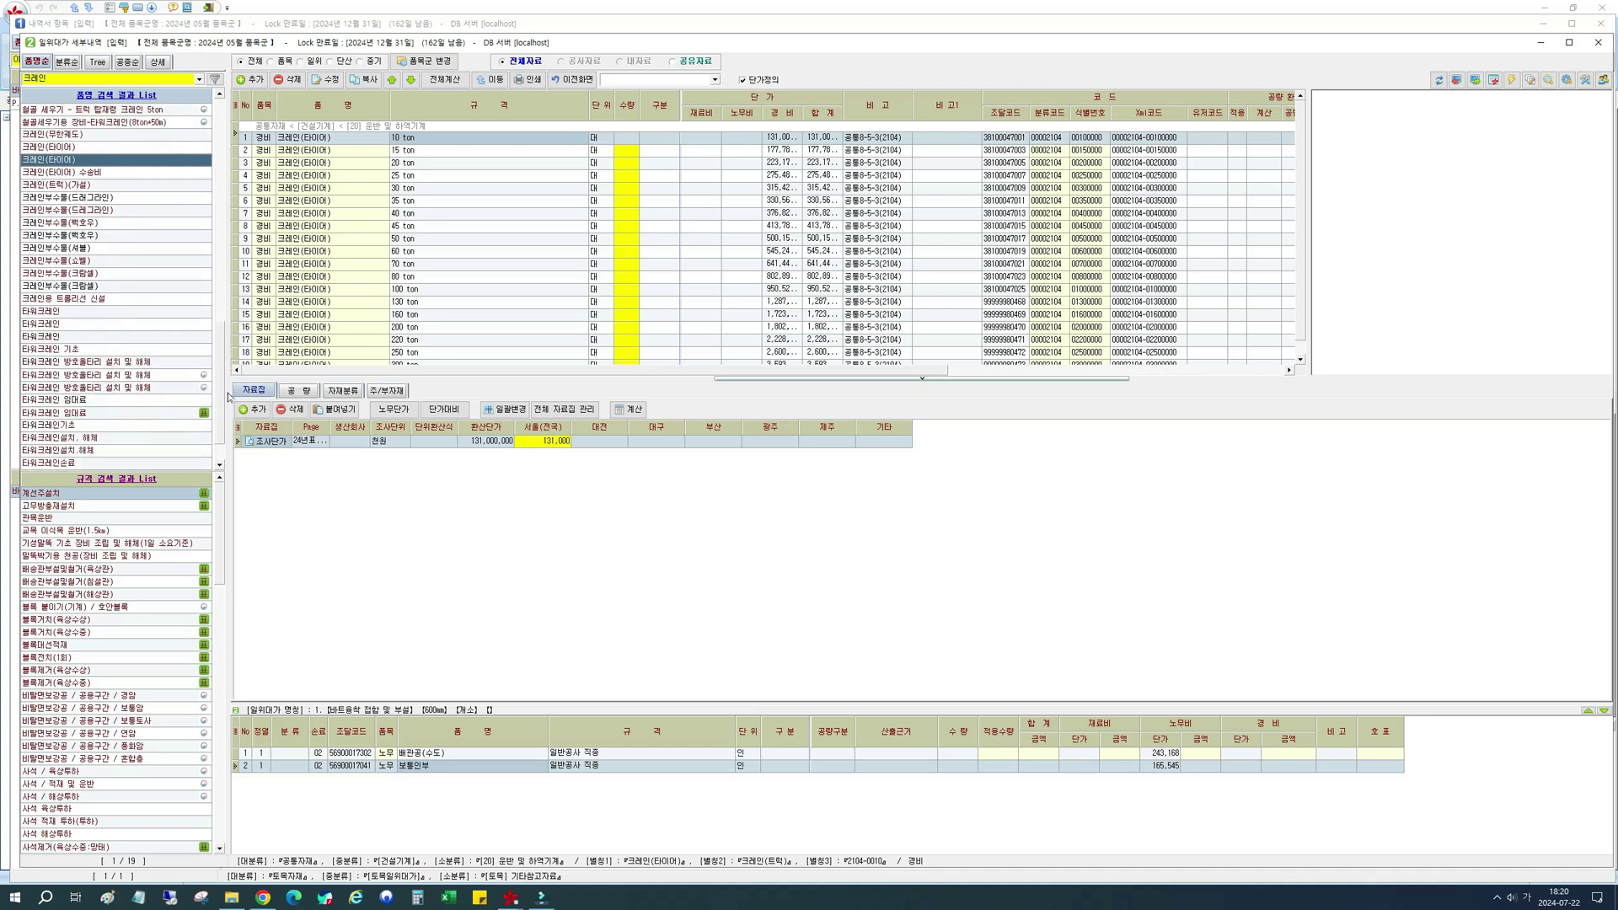
Add the 5 ton 트럭탑재형 크레인 as the next detail line.
{"action": "left_click", "coordinate": [95, 436]}
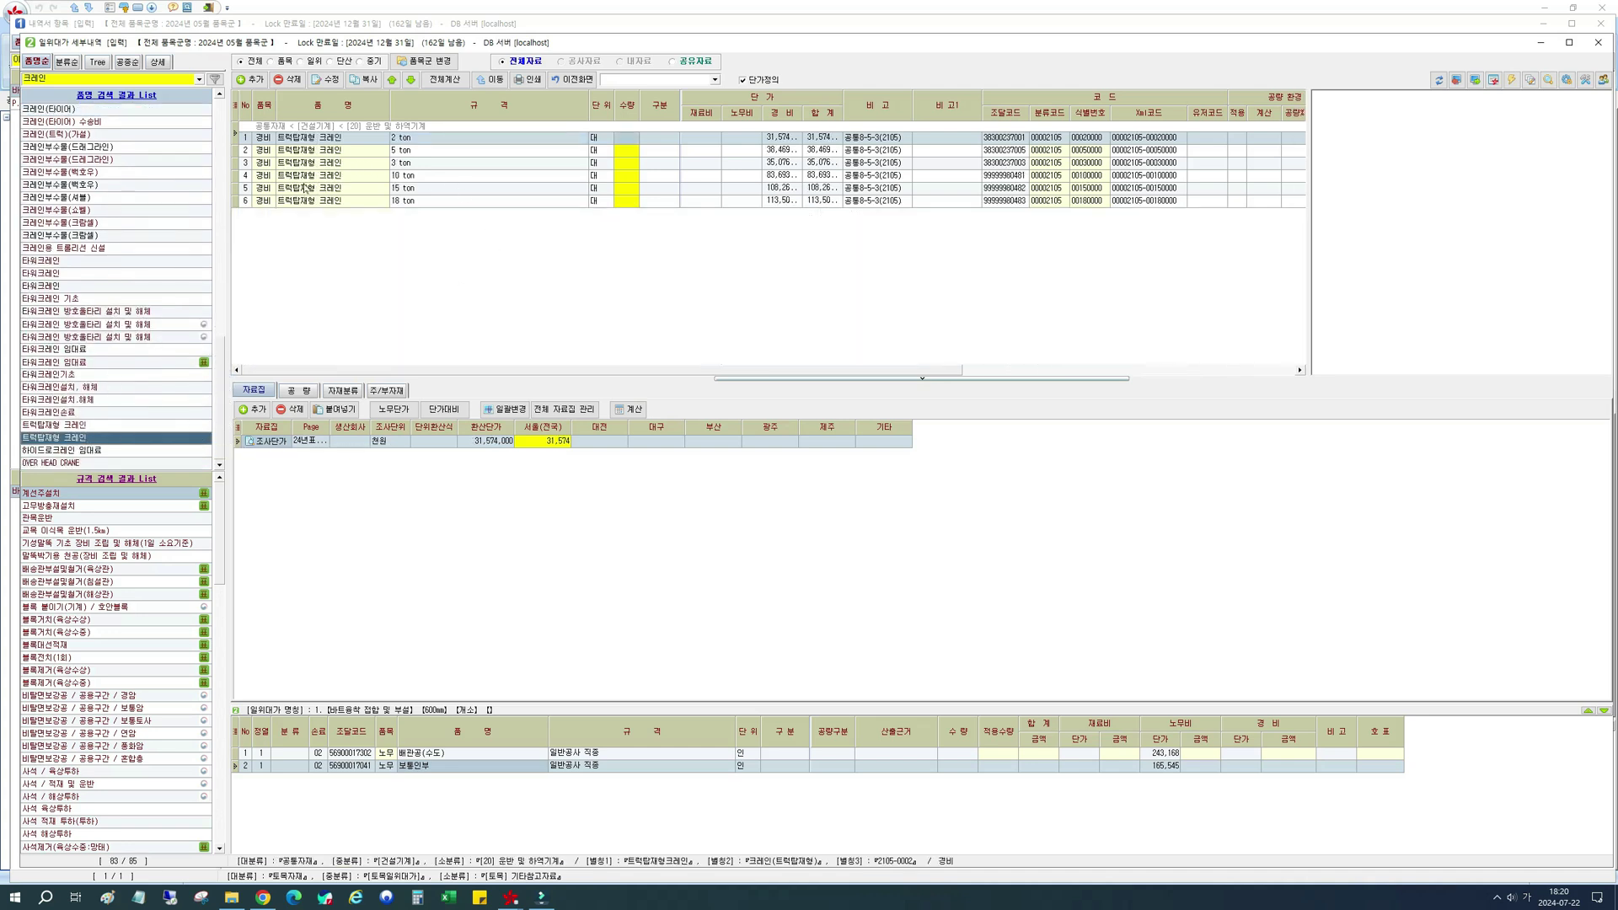
{"action": "left_click", "coordinate": [460, 152]}
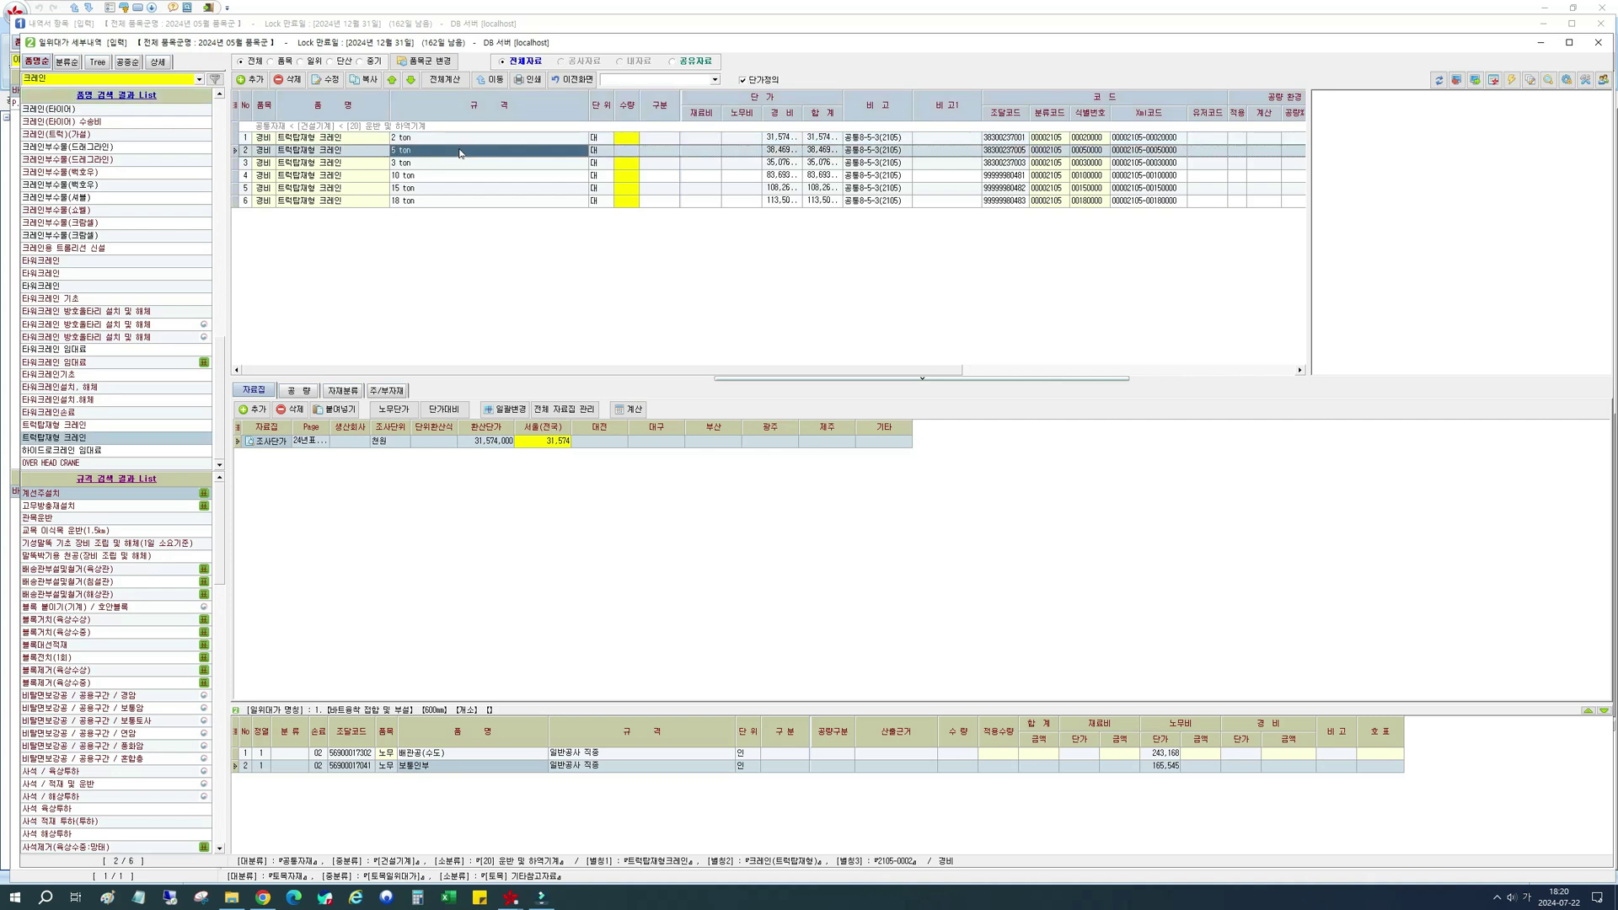
{"action": "double_click", "coordinate": [596, 154]}
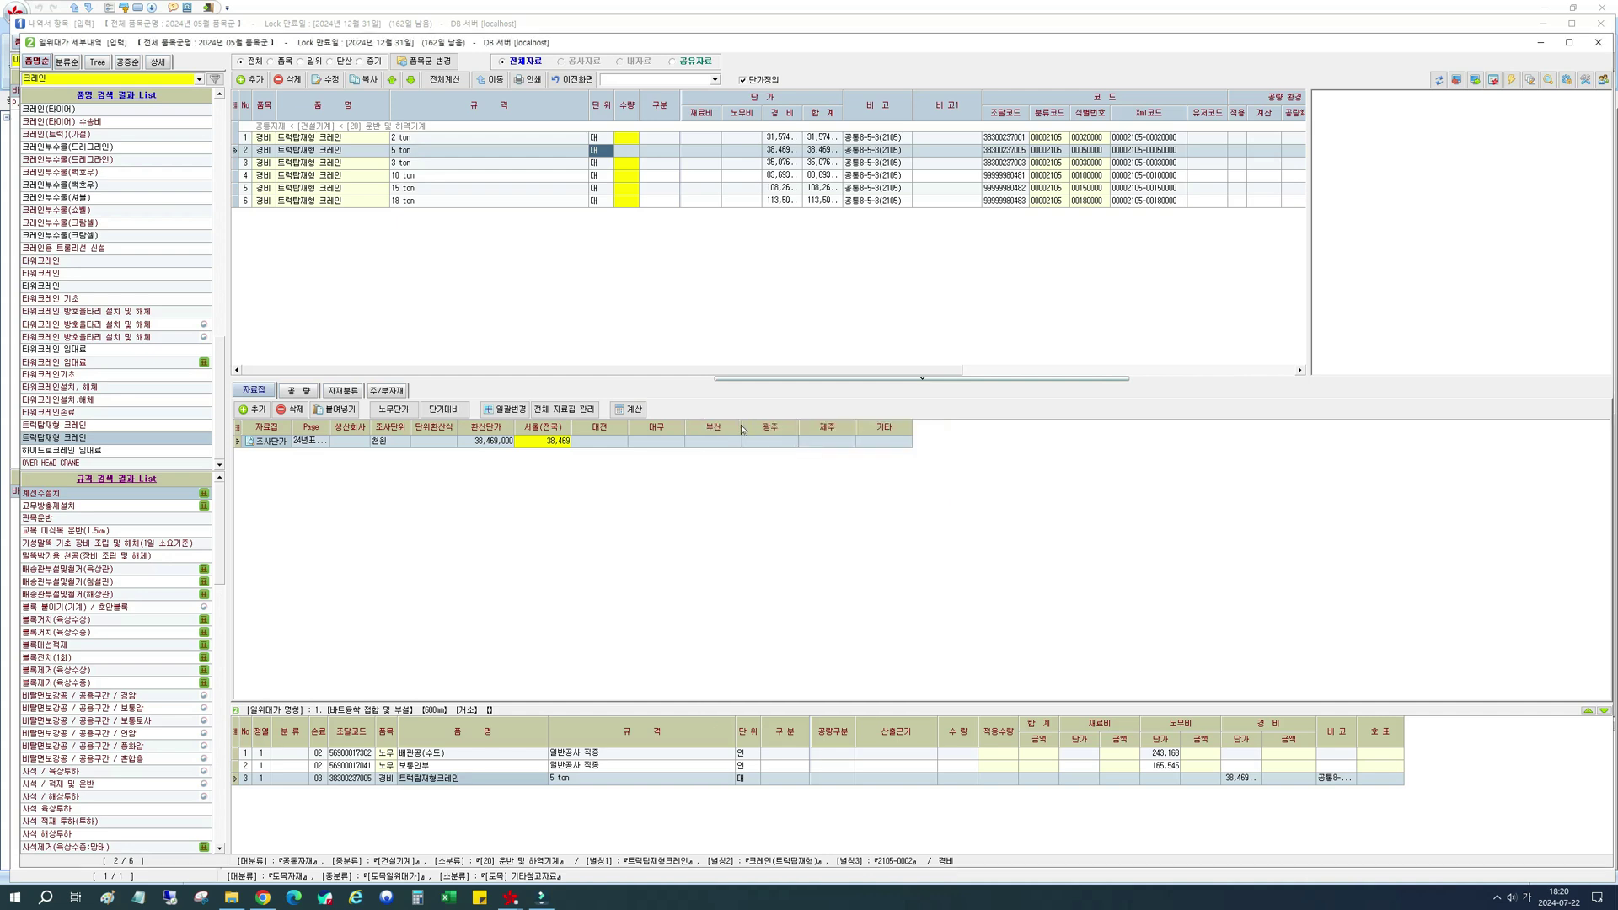
Examine the other crane entries for comparison: 타워크레인, 크레인(타이어) and the 중기 entry 크레인(무한궤도).
{"action": "double_click", "coordinate": [746, 431]}
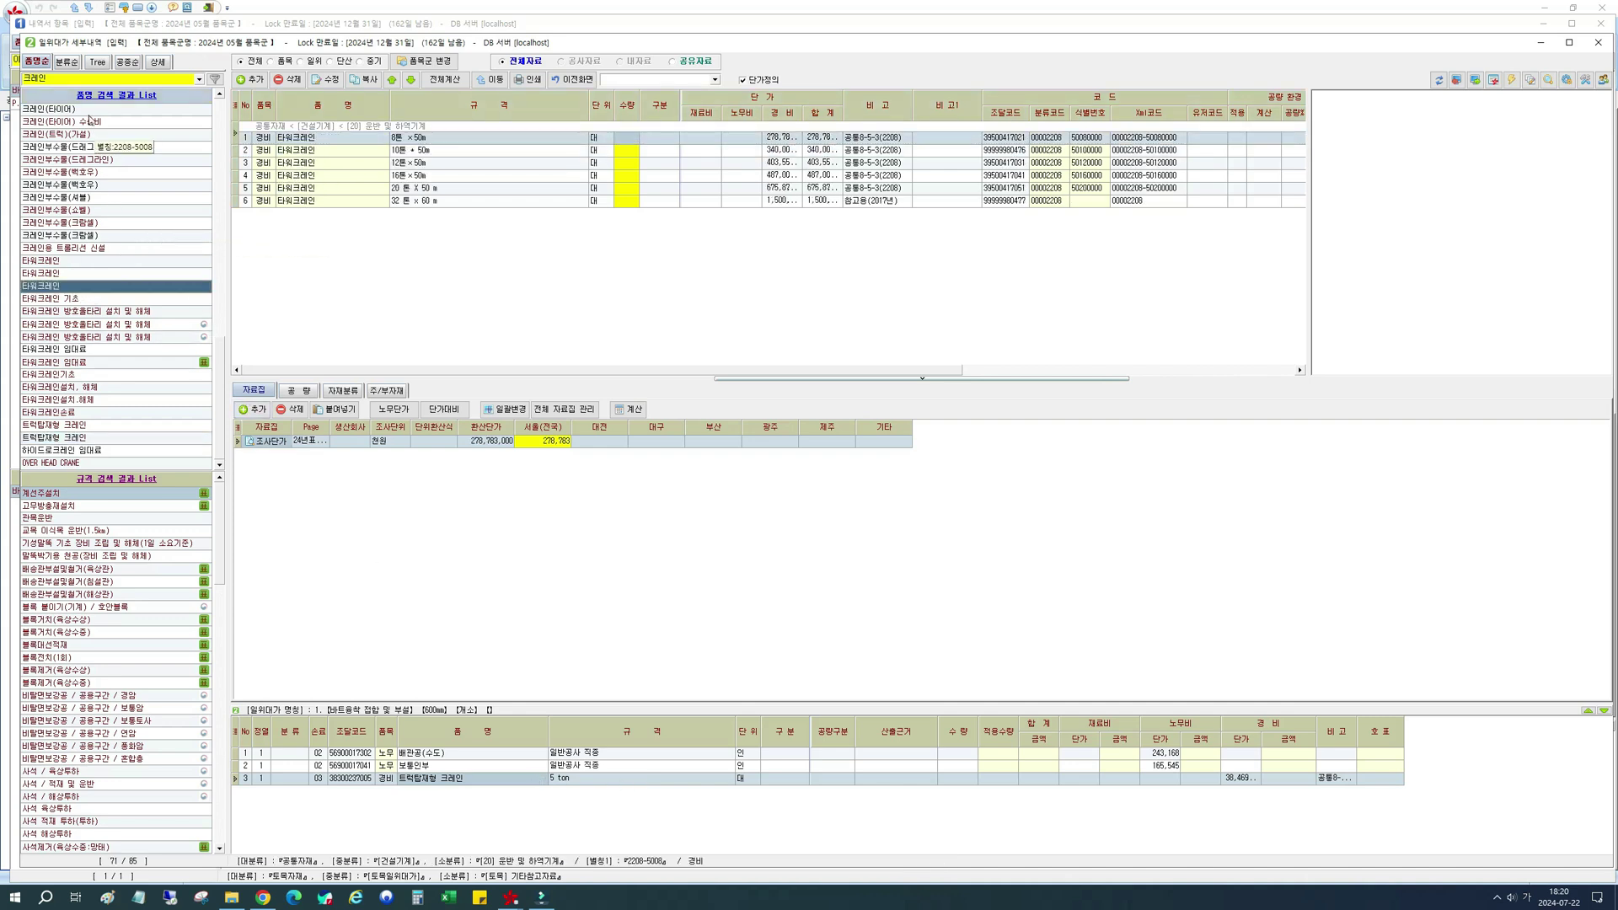
{"action": "left_click", "coordinate": [91, 109]}
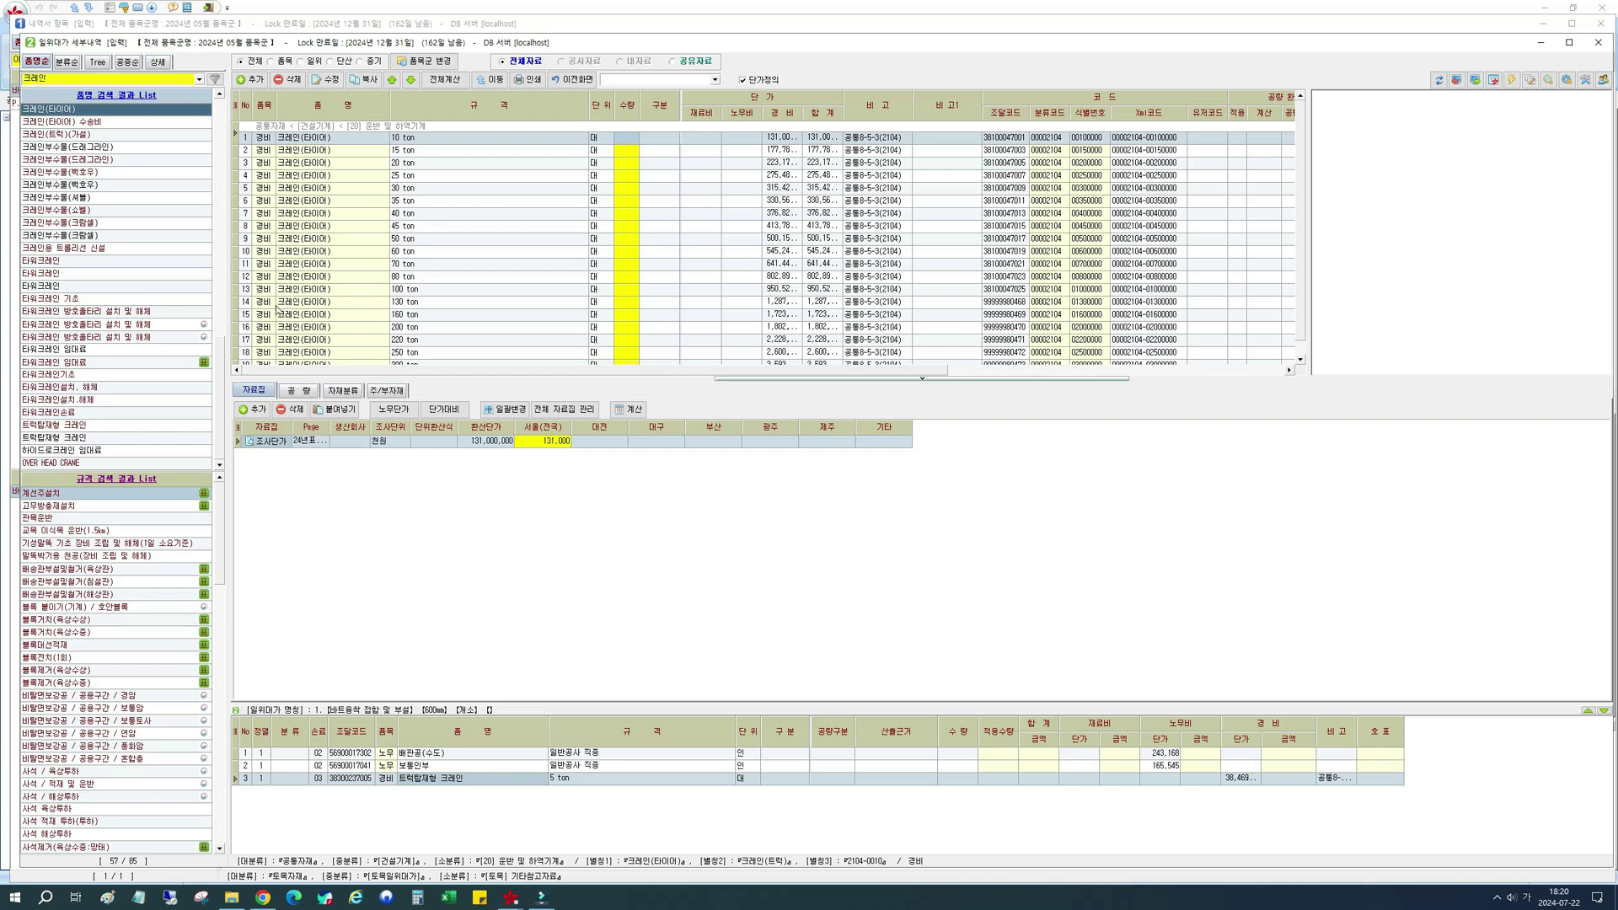
{"action": "scroll", "coordinate": [223, 365], "scroll_direction": "up", "scroll_amount": 2}
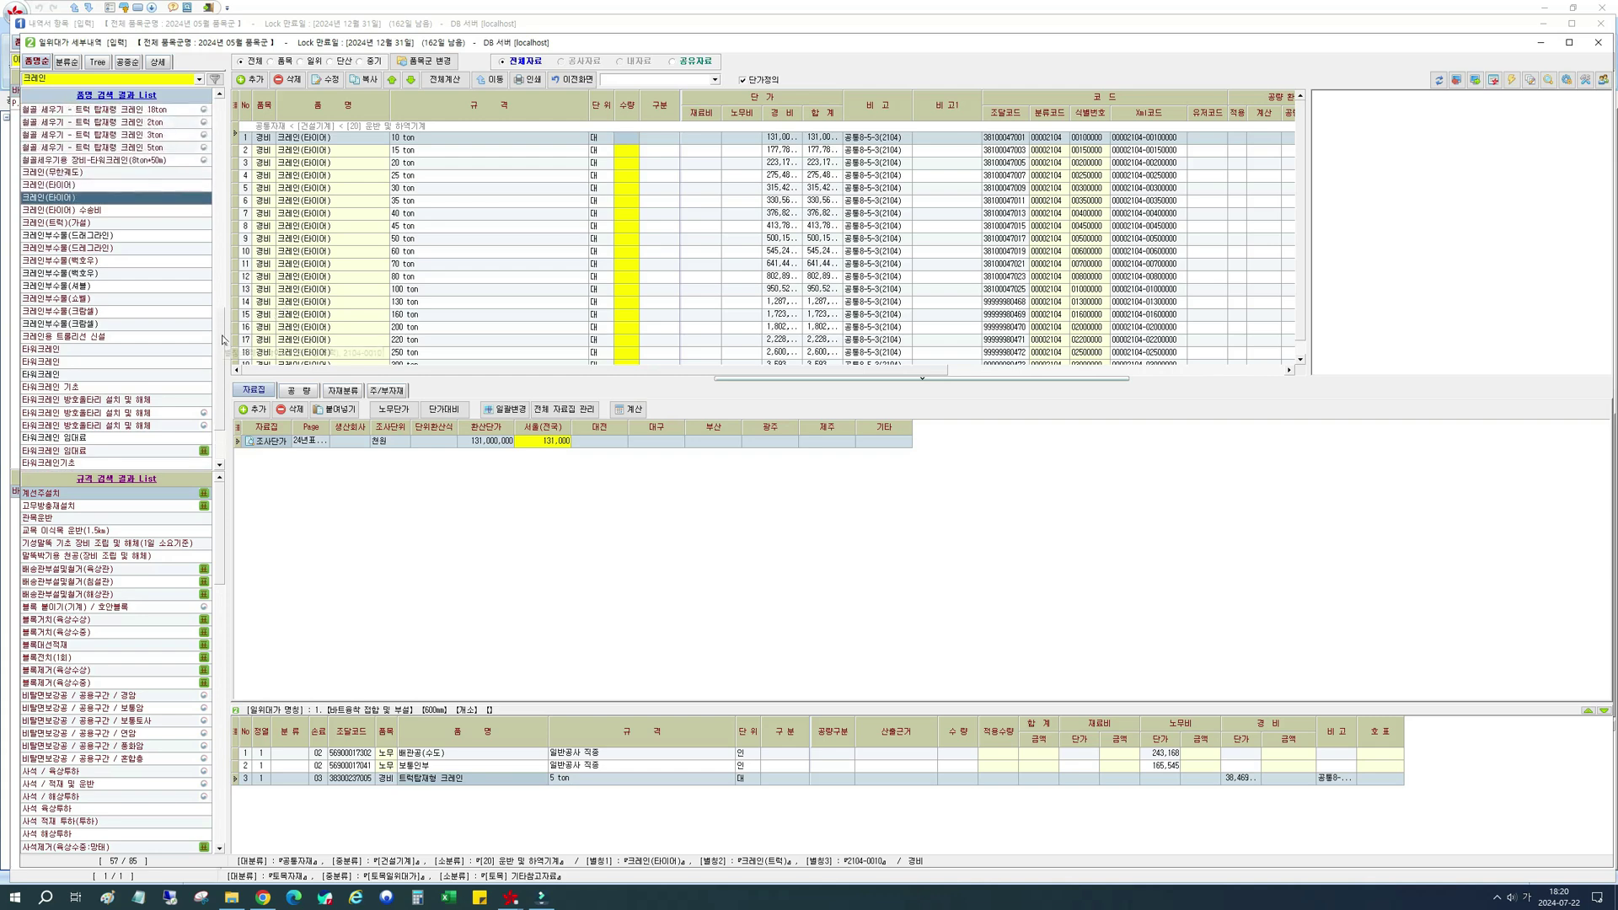
{"action": "left_click", "coordinate": [86, 172]}
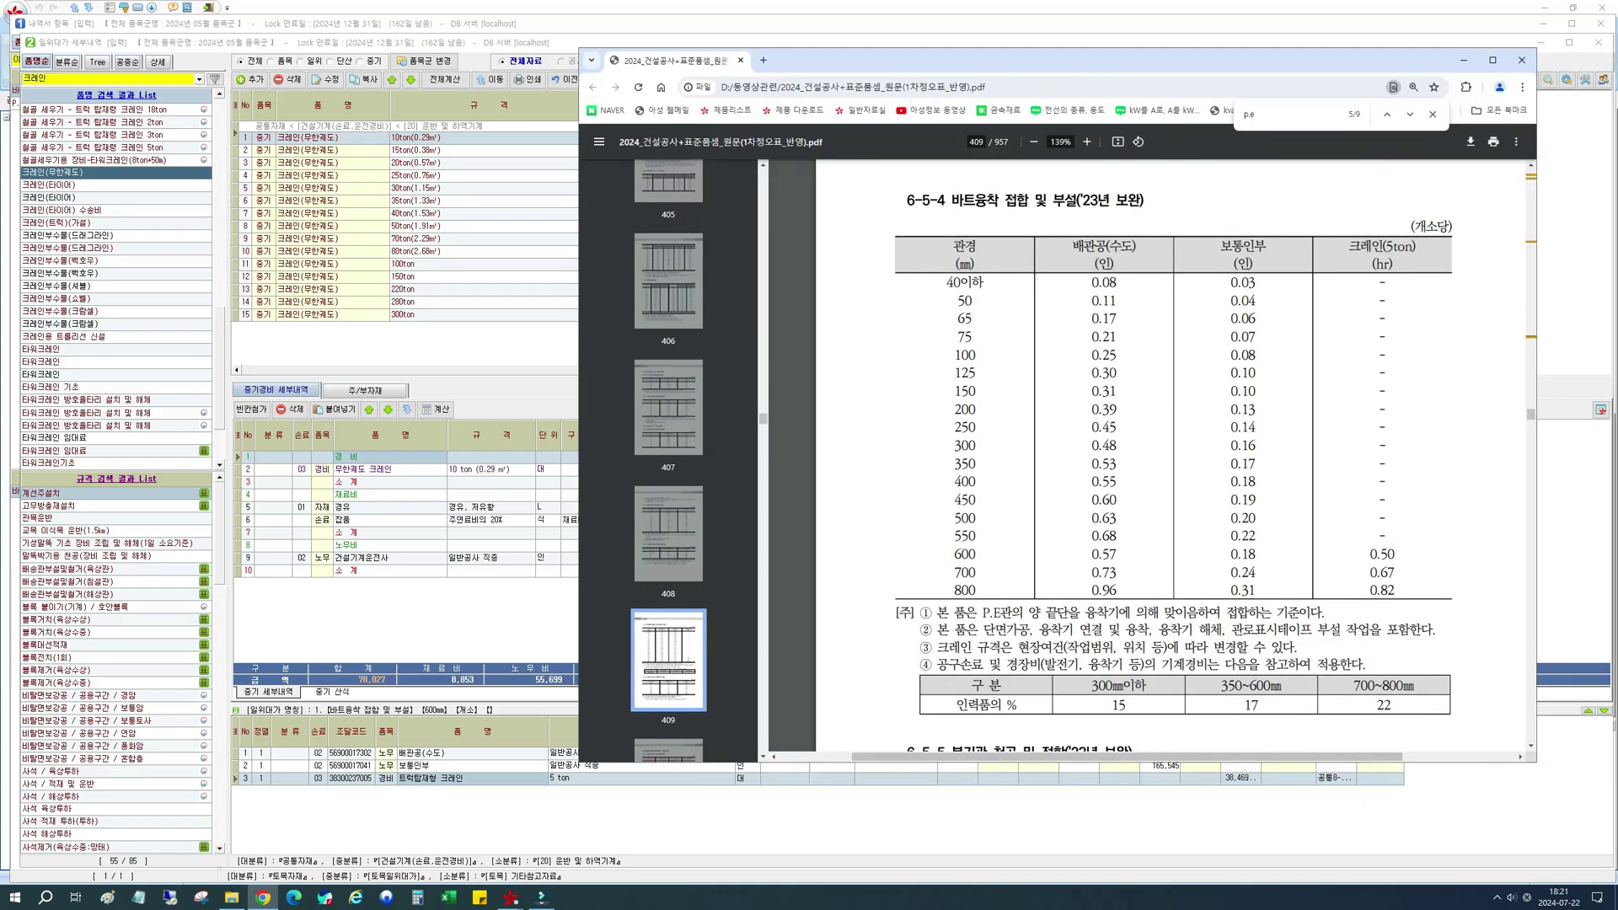
Read note ④ of section 6-5-4 in the standard PDF for the tool and light-equipment rate at 350~600mm, then clear the PDF away.
{"action": "left_click_drag", "start_coordinate": [921, 665], "coordinate": [1365, 665]}
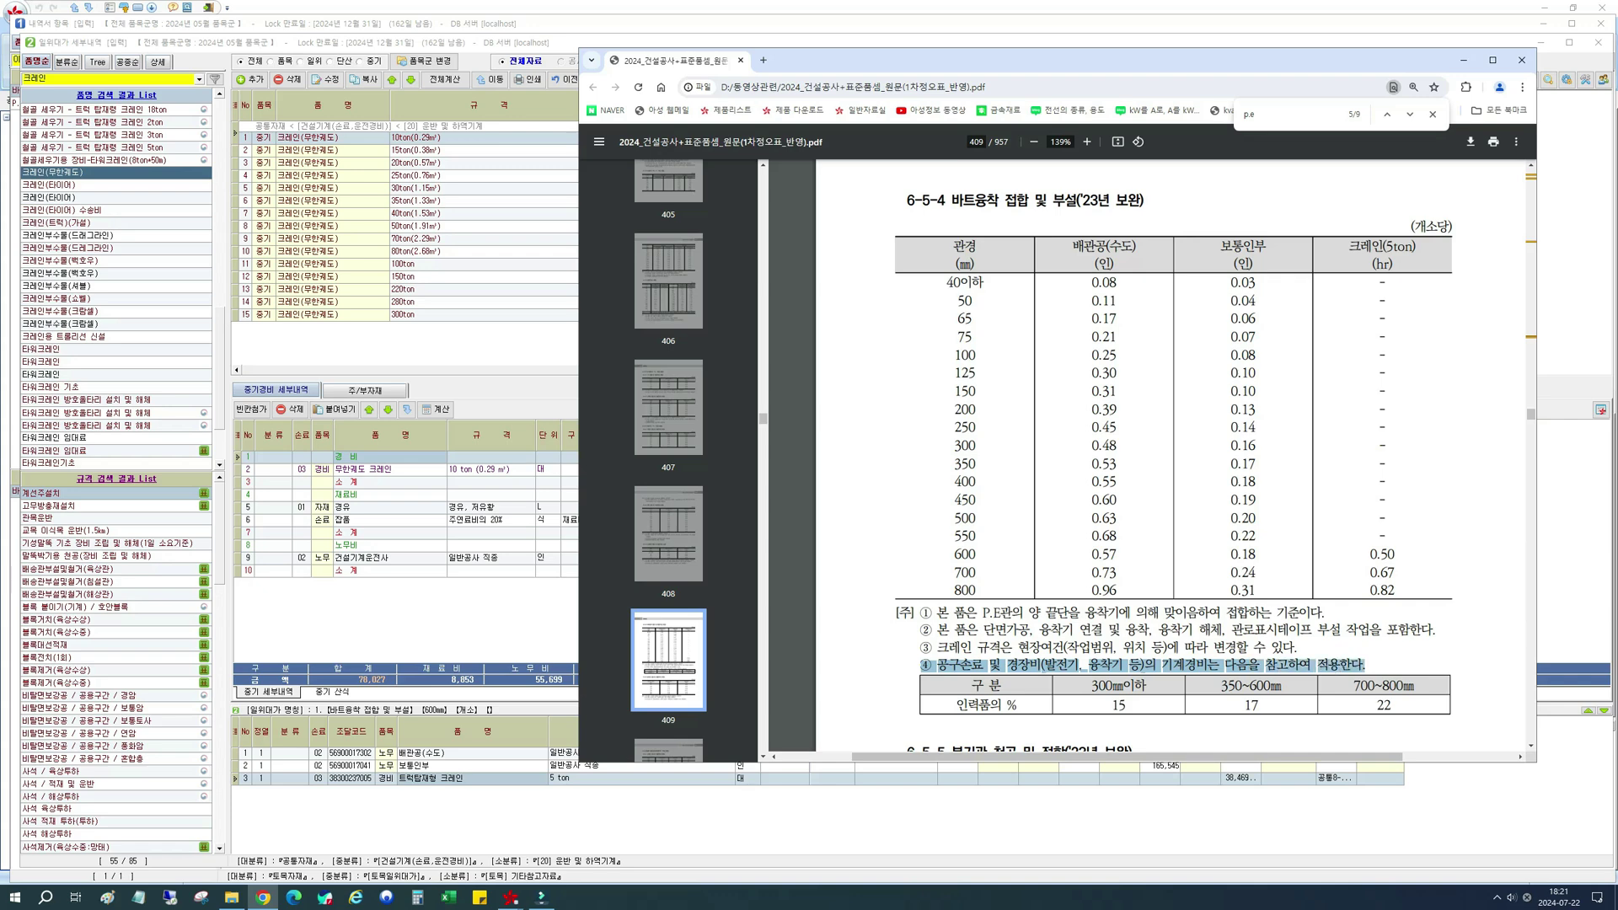
{"action": "left_click", "coordinate": [967, 661]}
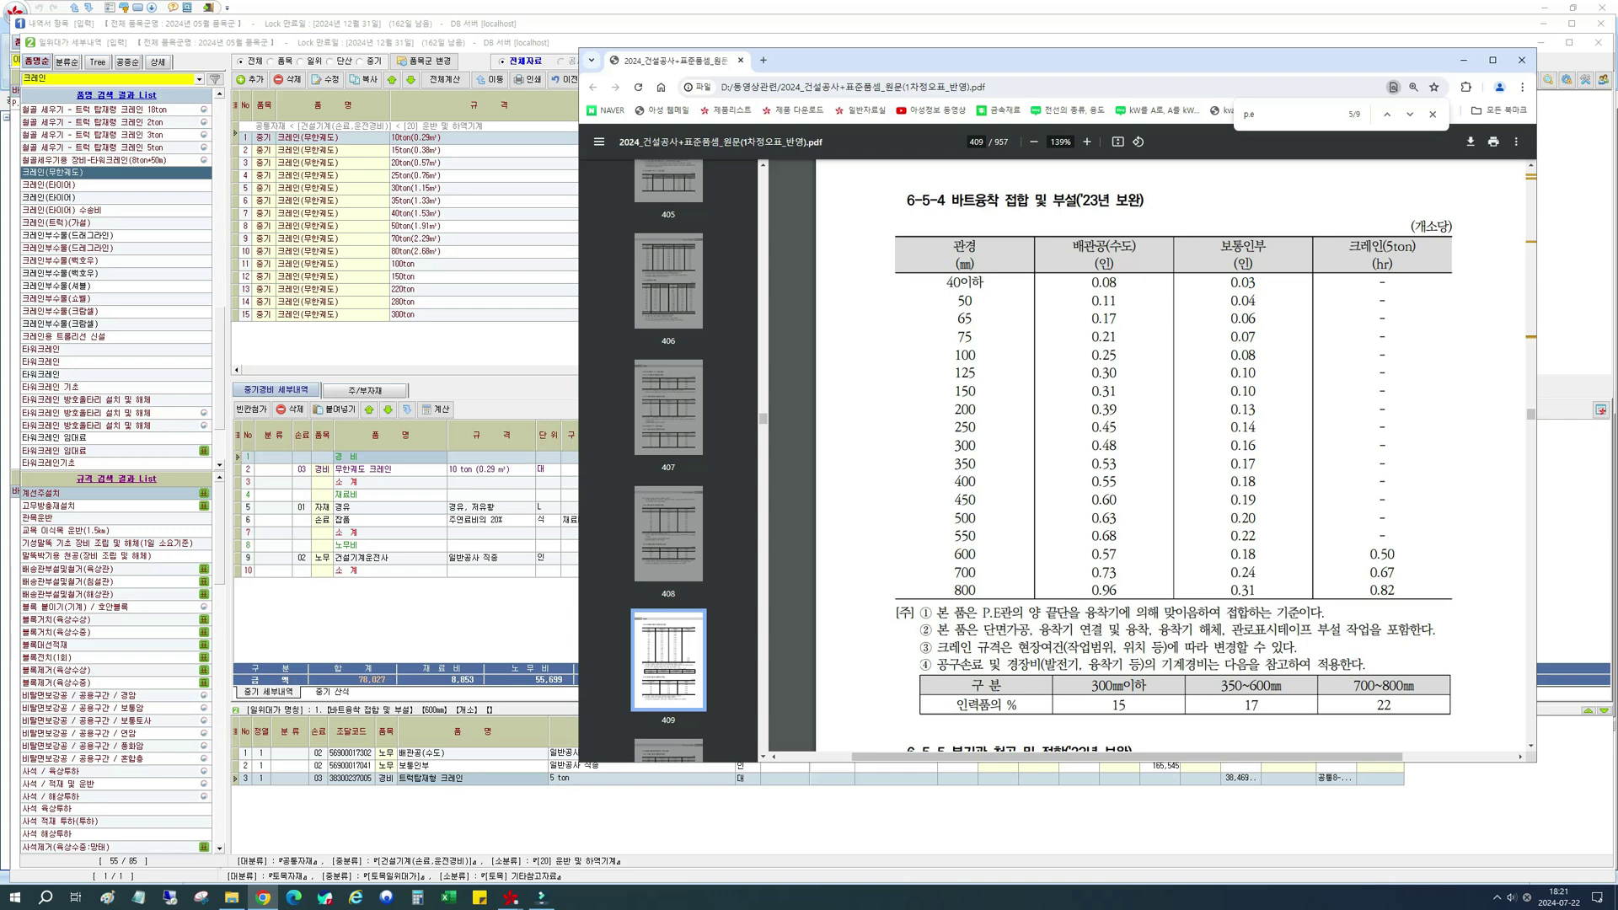
{"action": "mouse_move", "coordinate": [1244, 686]}
{"action": "left_mouse_down"}
{"action": "mouse_move", "coordinate": [1270, 687]}
{"action": "mouse_move", "coordinate": [1239, 707]}
{"action": "mouse_move", "coordinate": [1260, 706]}
{"action": "left_mouse_up"}
{"action": "left_click_drag", "start_coordinate": [1038, 58], "coordinate": [1617, 116]}
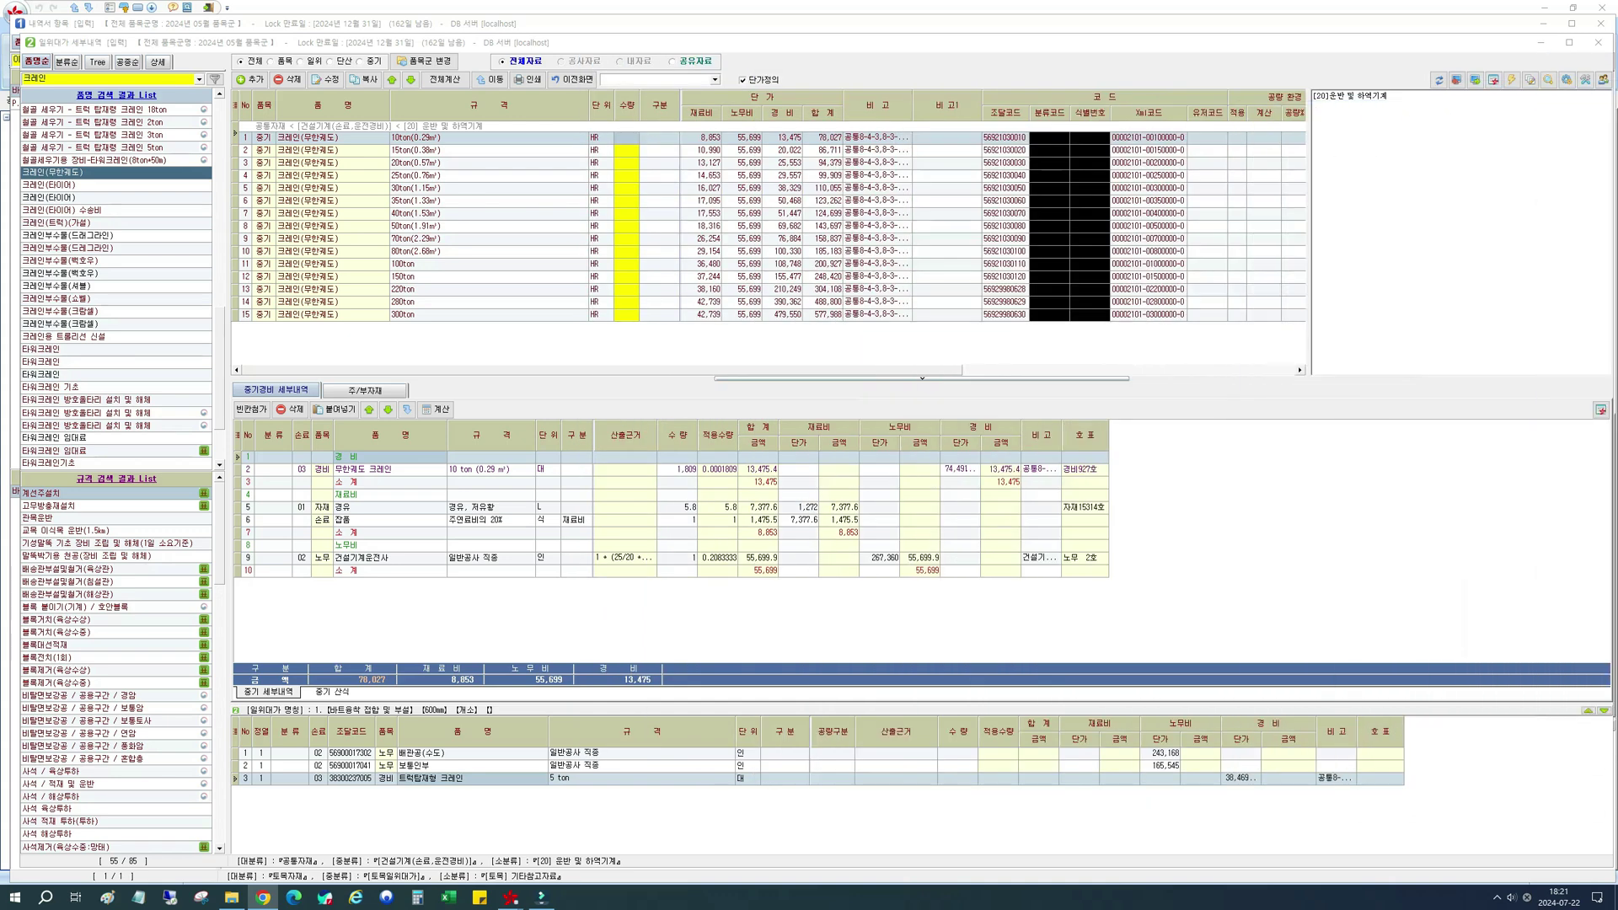
Search for 공구손 and show the entries of 공구손료 및 경장비의 기계경비.
{"action": "left_click", "coordinate": [84, 78]}
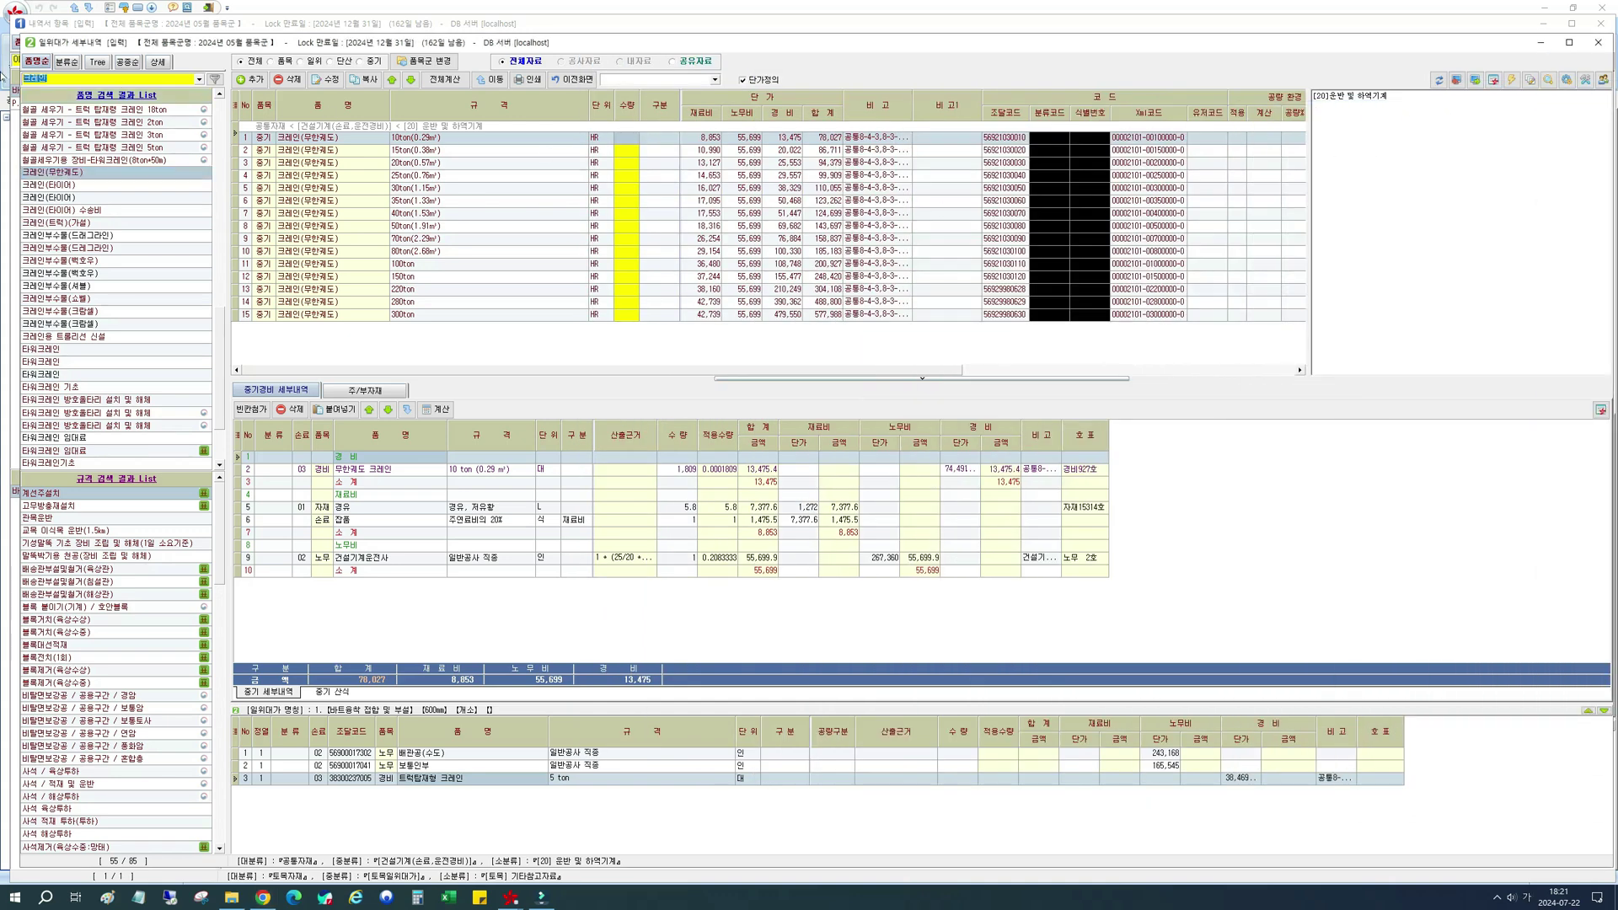
{"action": "type", "text": "ㄱ"}
{"action": "type", "text": "공구ㅎ"}
{"action": "type", "text": "손"}
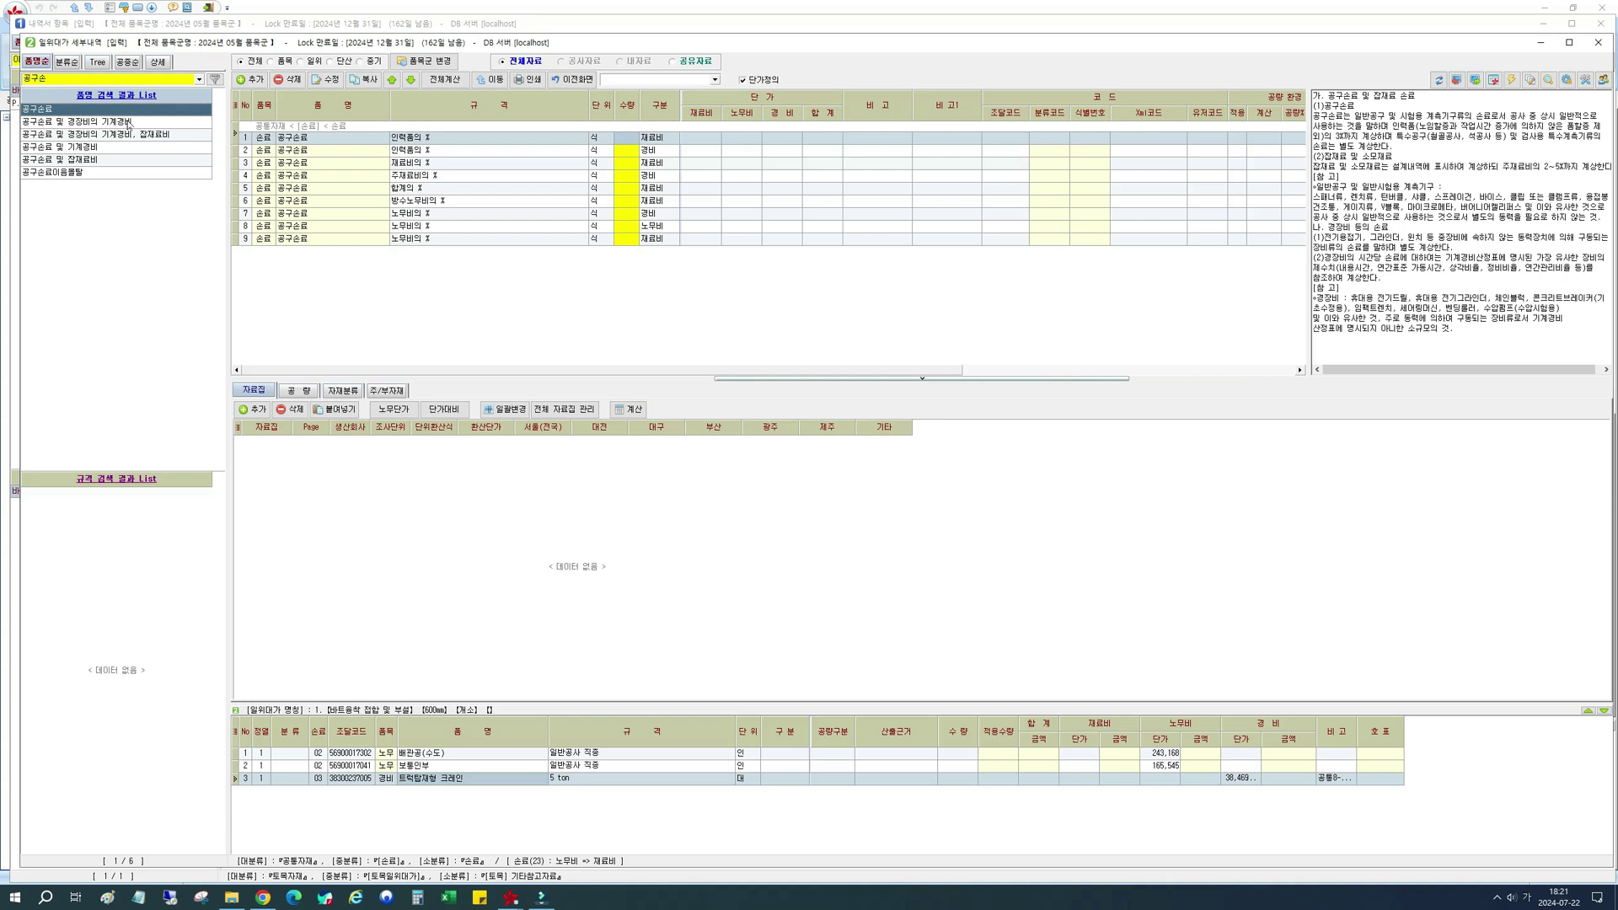
{"action": "left_click", "coordinate": [133, 125]}
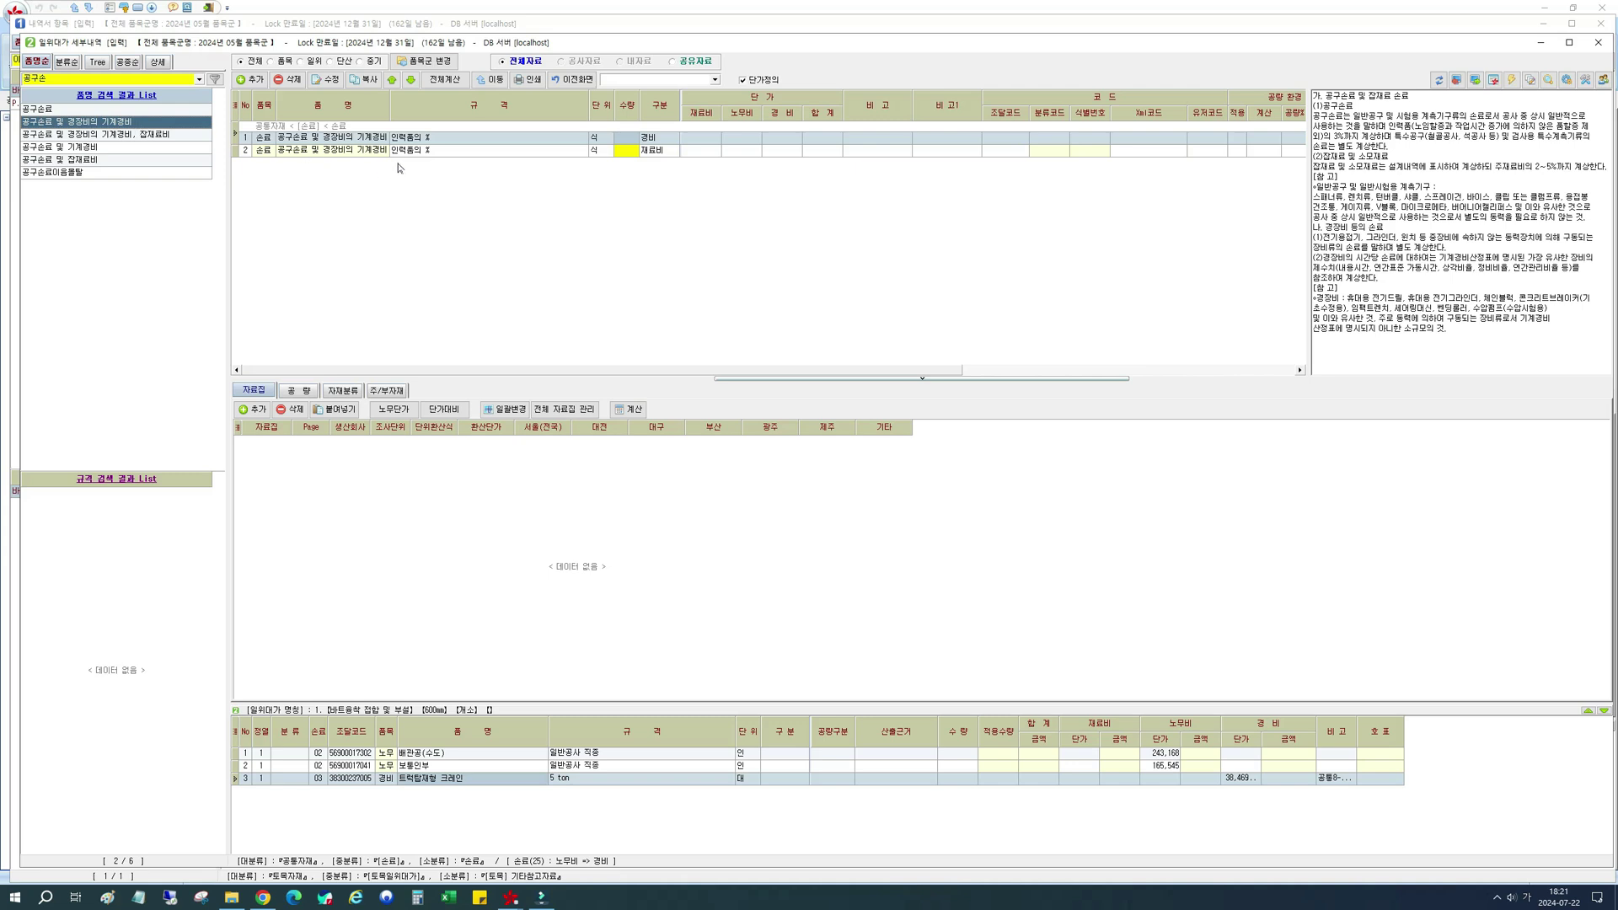
Widen the name column slightly and compare the 경비 and 재료비 versions of 공구손료 및 경장비의 기계경비, checking specification, unit and 구분.
{"action": "left_click", "coordinate": [655, 140]}
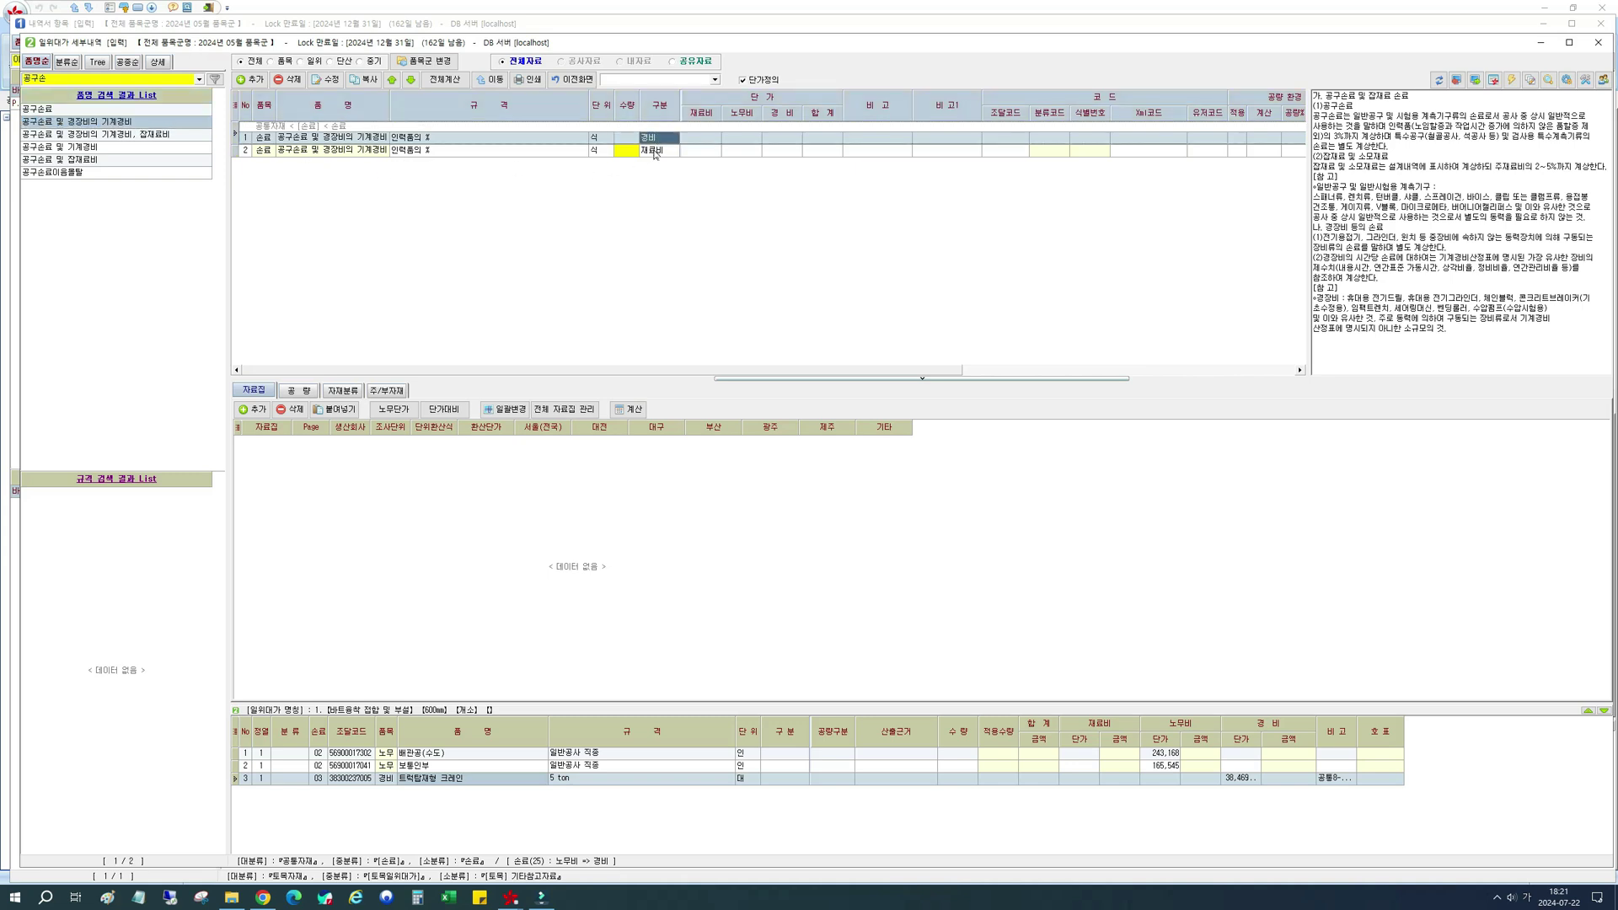
{"action": "left_click", "coordinate": [656, 155]}
{"action": "left_click_drag", "start_coordinate": [390, 110], "coordinate": [404, 111]}
{"action": "left_click", "coordinate": [360, 140]}
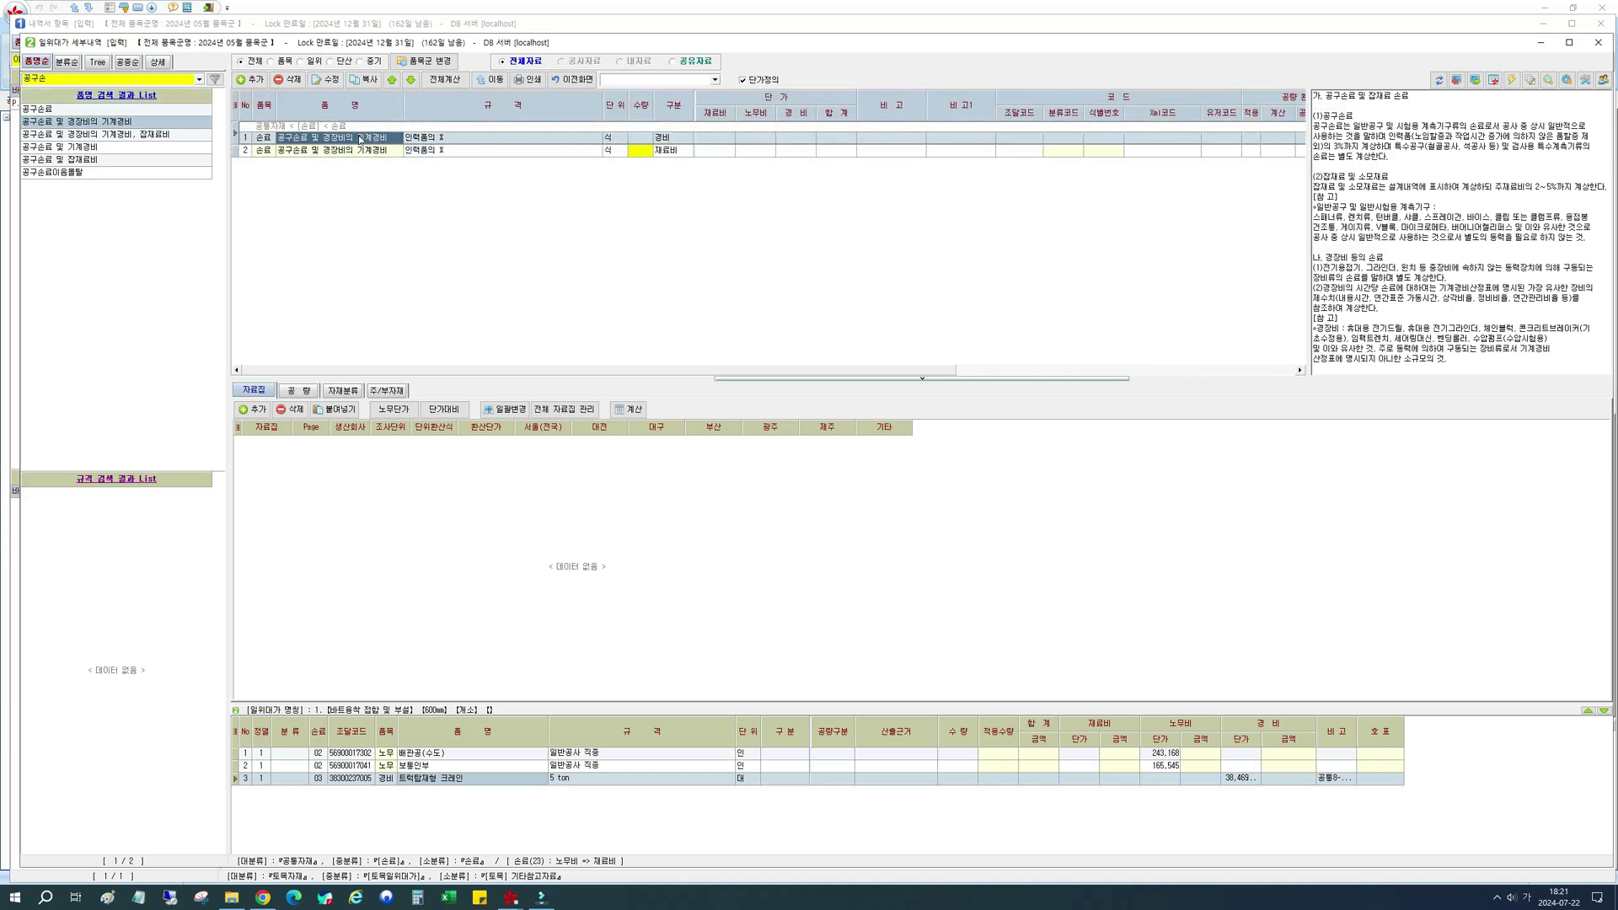
{"action": "left_click", "coordinate": [487, 139]}
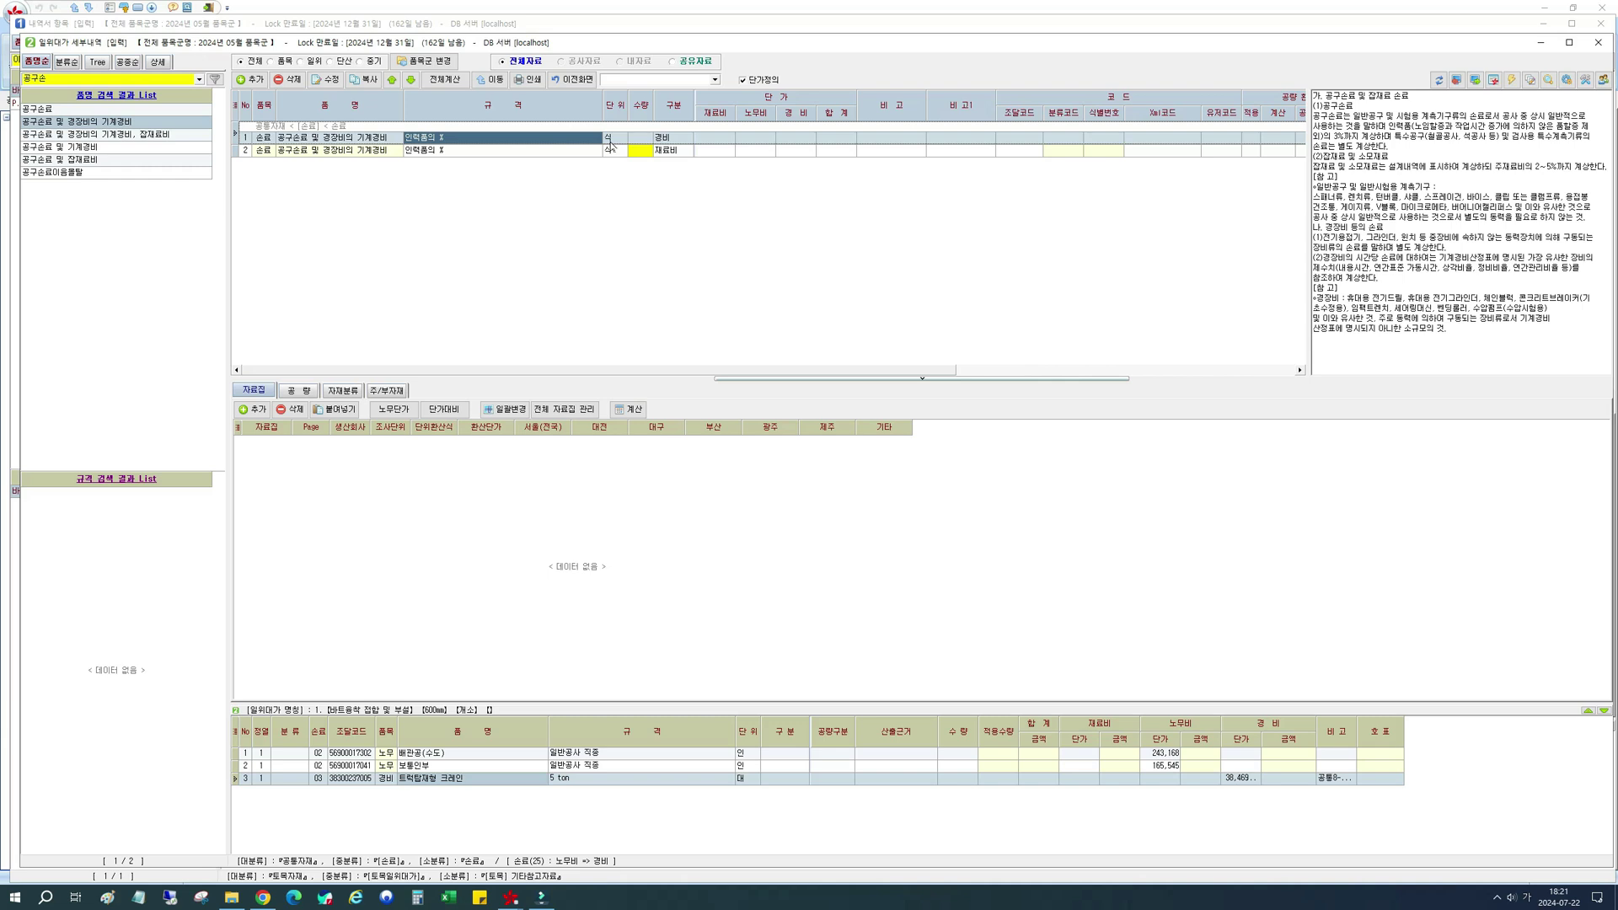
{"action": "left_click", "coordinate": [609, 141]}
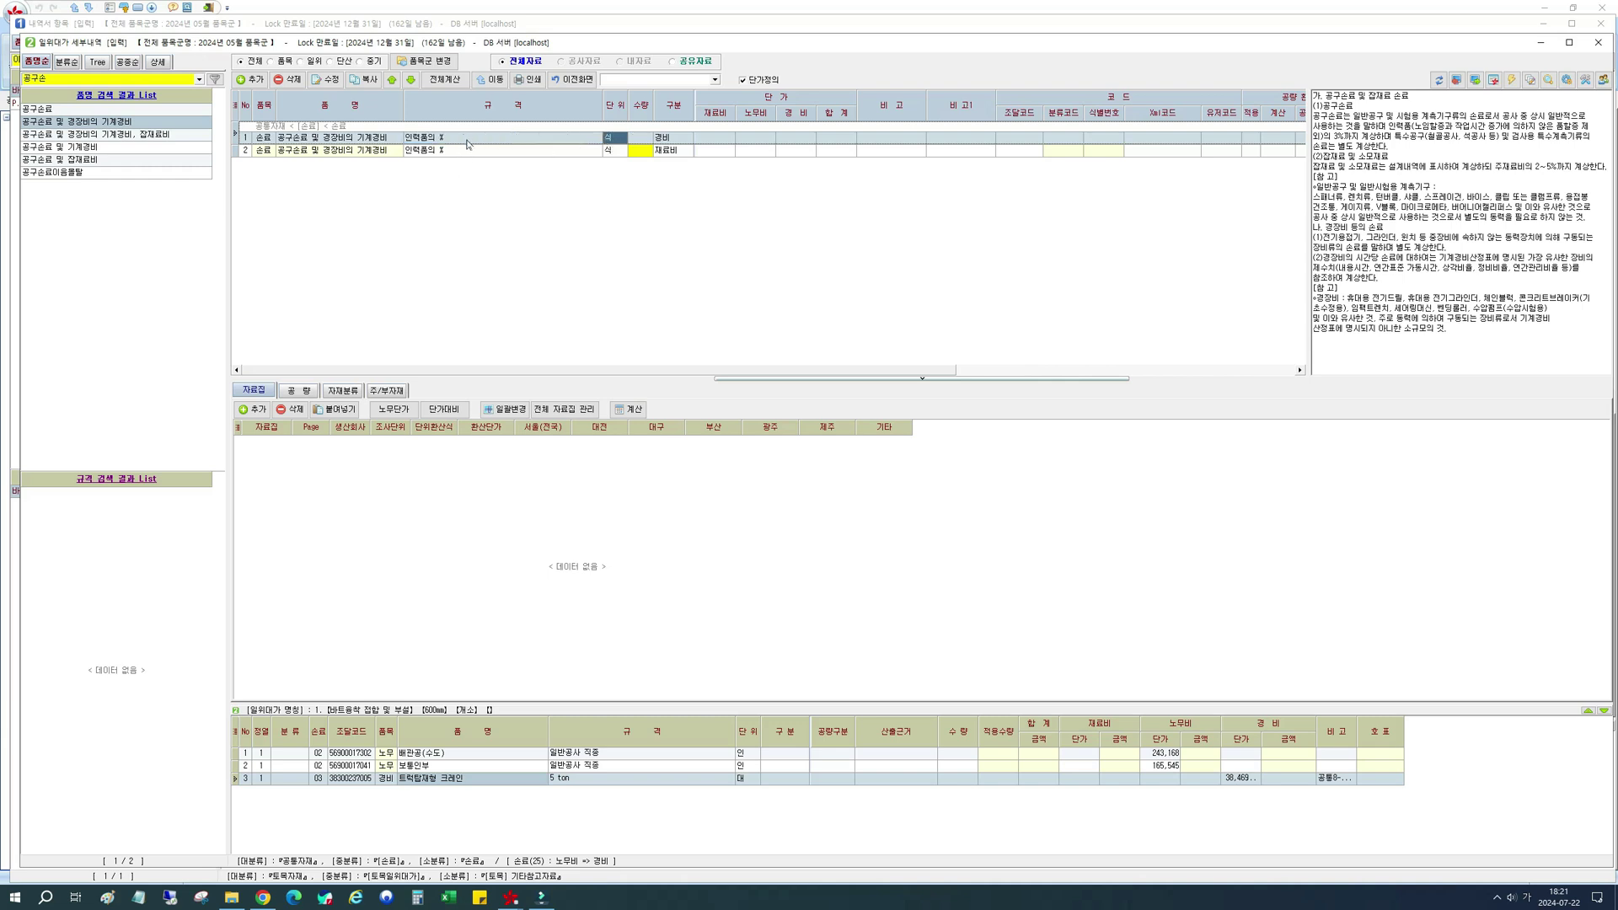
{"action": "left_click", "coordinate": [665, 140]}
{"action": "left_click", "coordinate": [658, 152]}
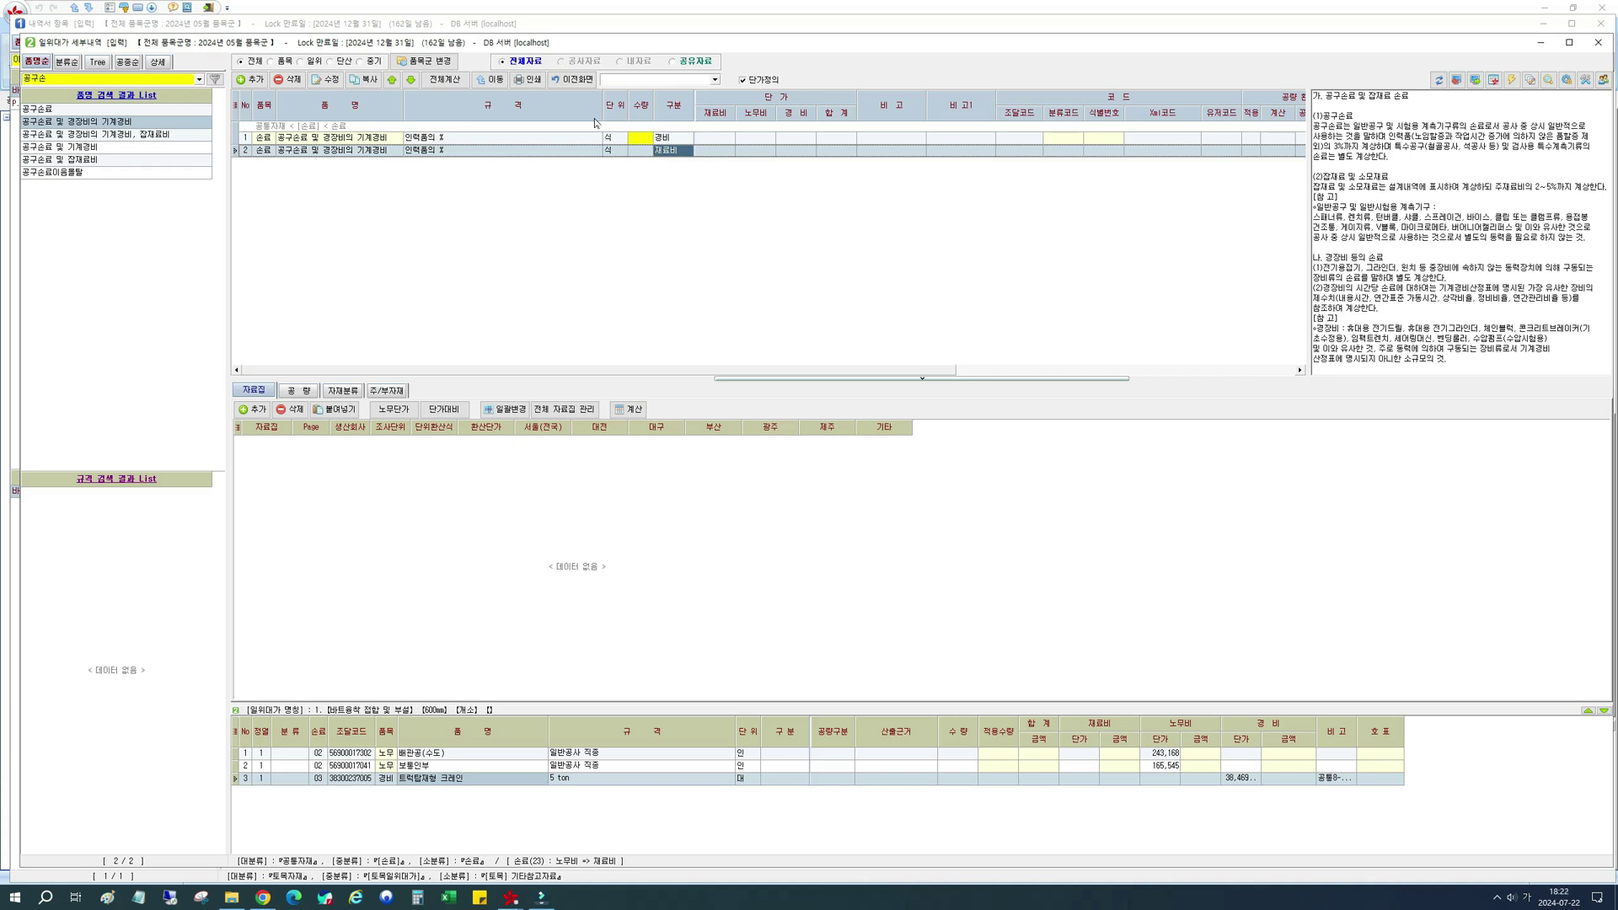
Add the 경비 version of 공구손료 및 경장비의 기계경비 to the 일위대가 details and close the item selection window.
{"action": "left_click", "coordinate": [546, 152]}
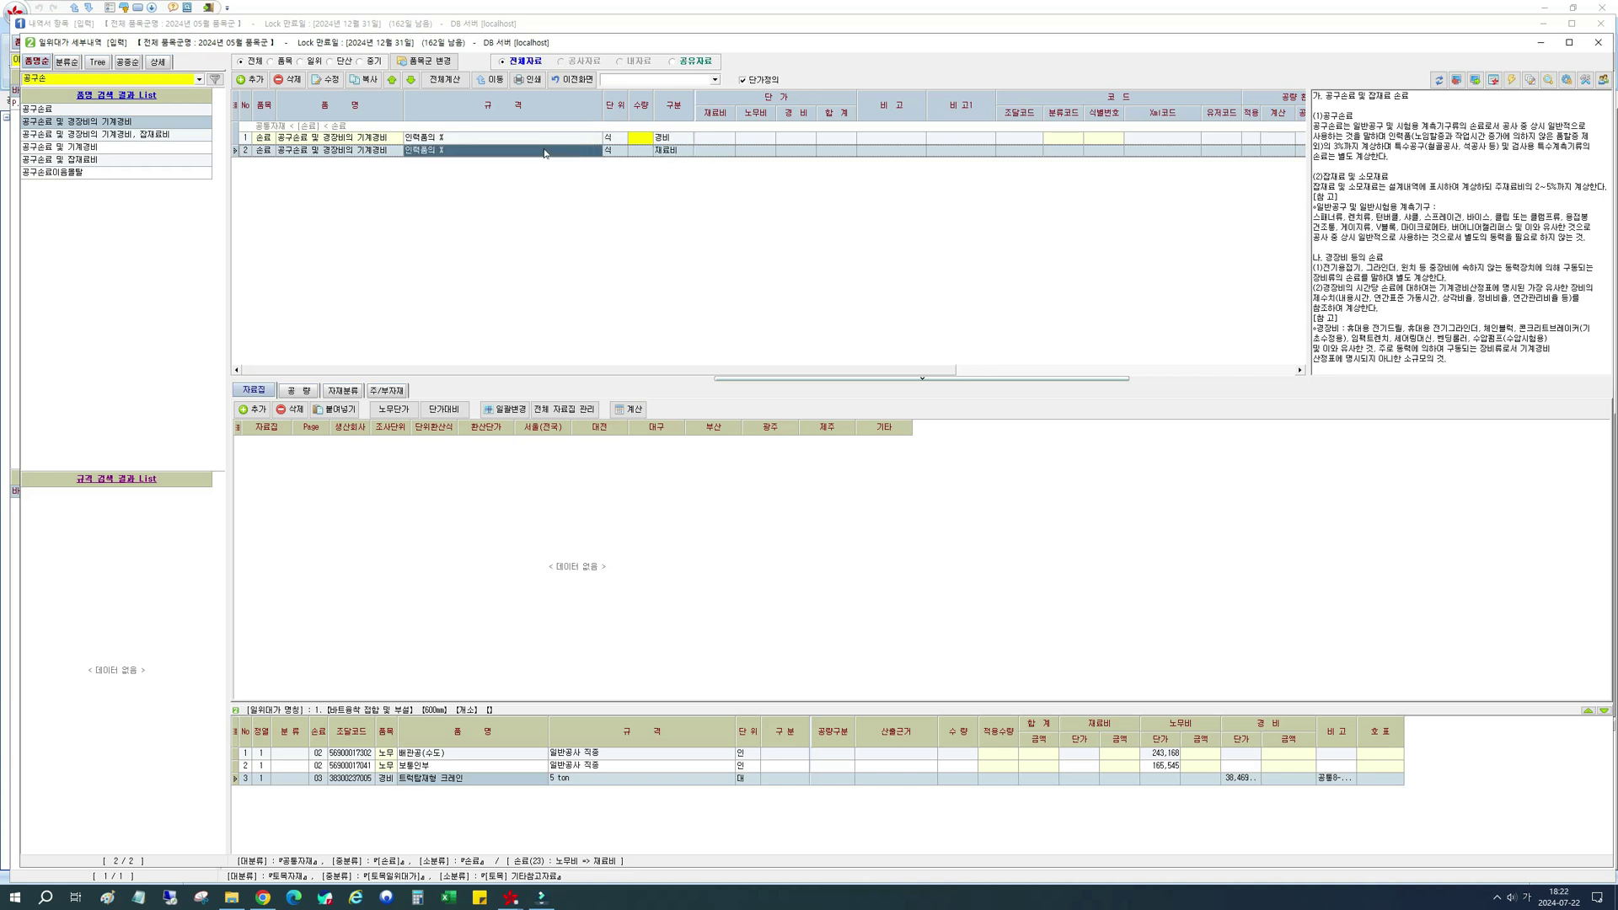
{"action": "left_click", "coordinate": [670, 137]}
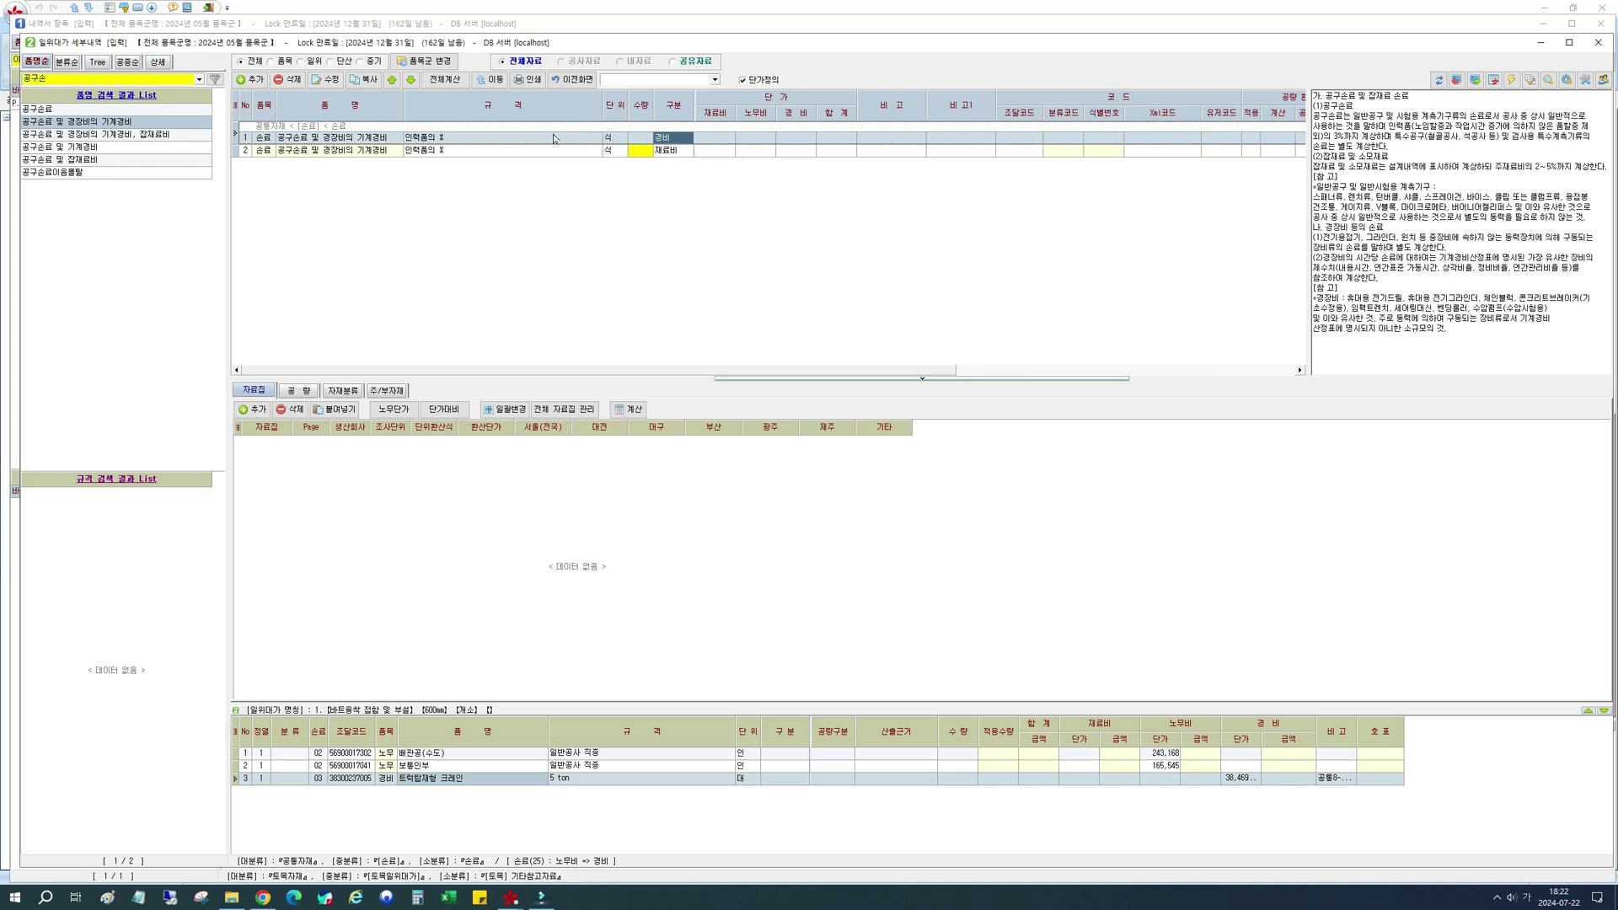
{"action": "double_click", "coordinate": [549, 143]}
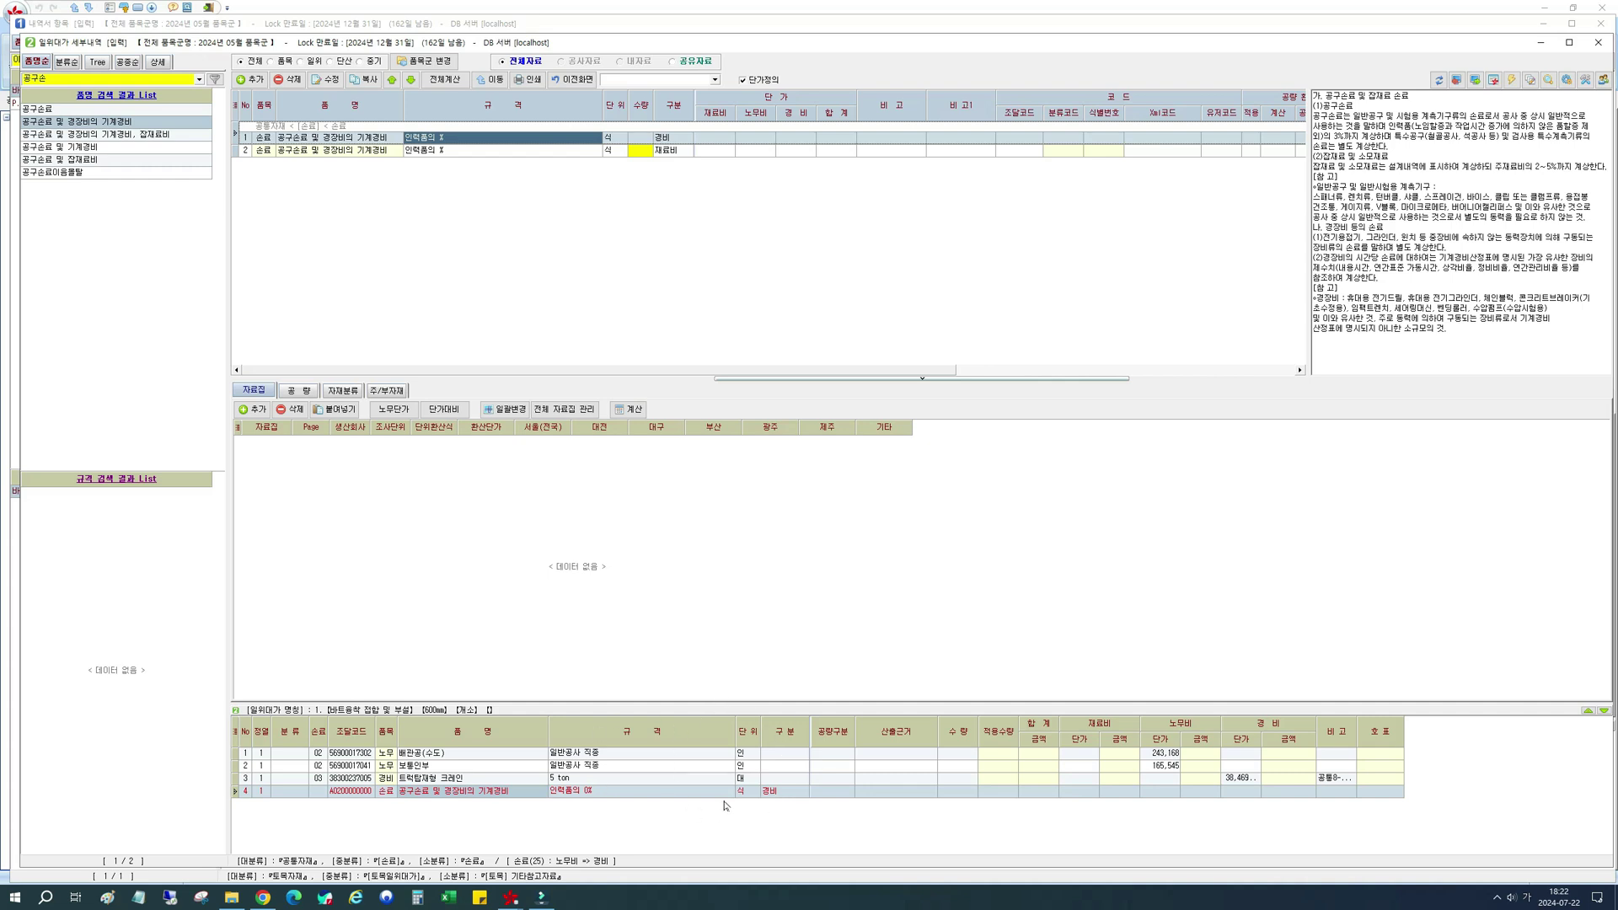
{"action": "left_click", "coordinate": [1598, 42]}
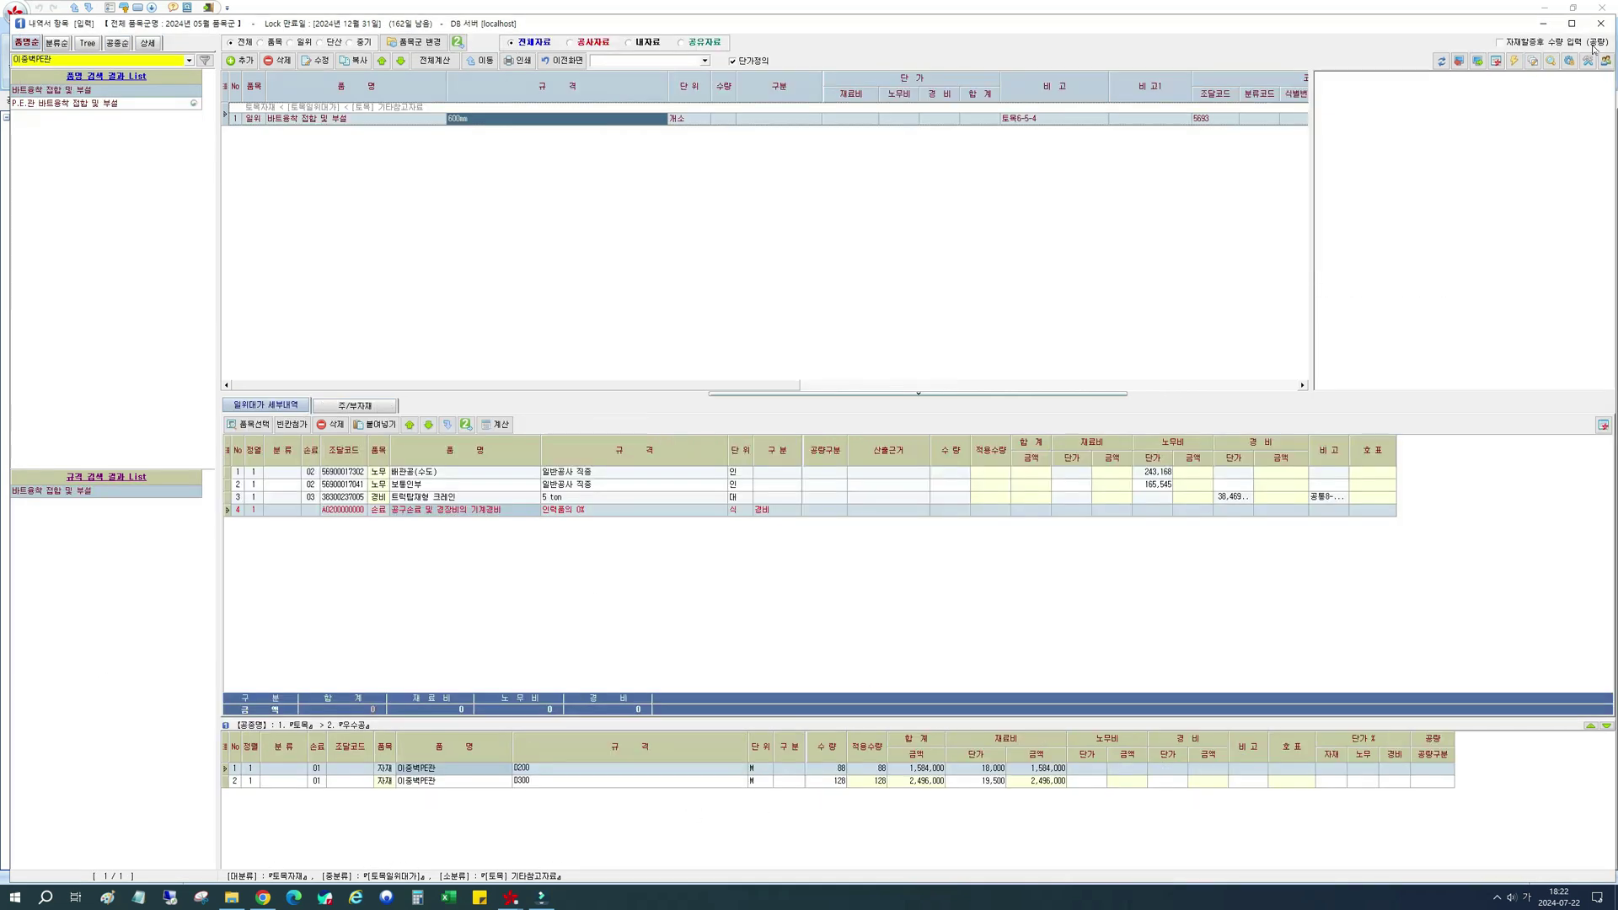
Enter the detail quantities: 0.57 for 배관공(수도), 0.18 for 보통인부 and 0.5 for the 5 ton 트럭탑재형 크레인.
{"action": "left_click", "coordinate": [440, 474]}
{"action": "left_click", "coordinate": [555, 493]}
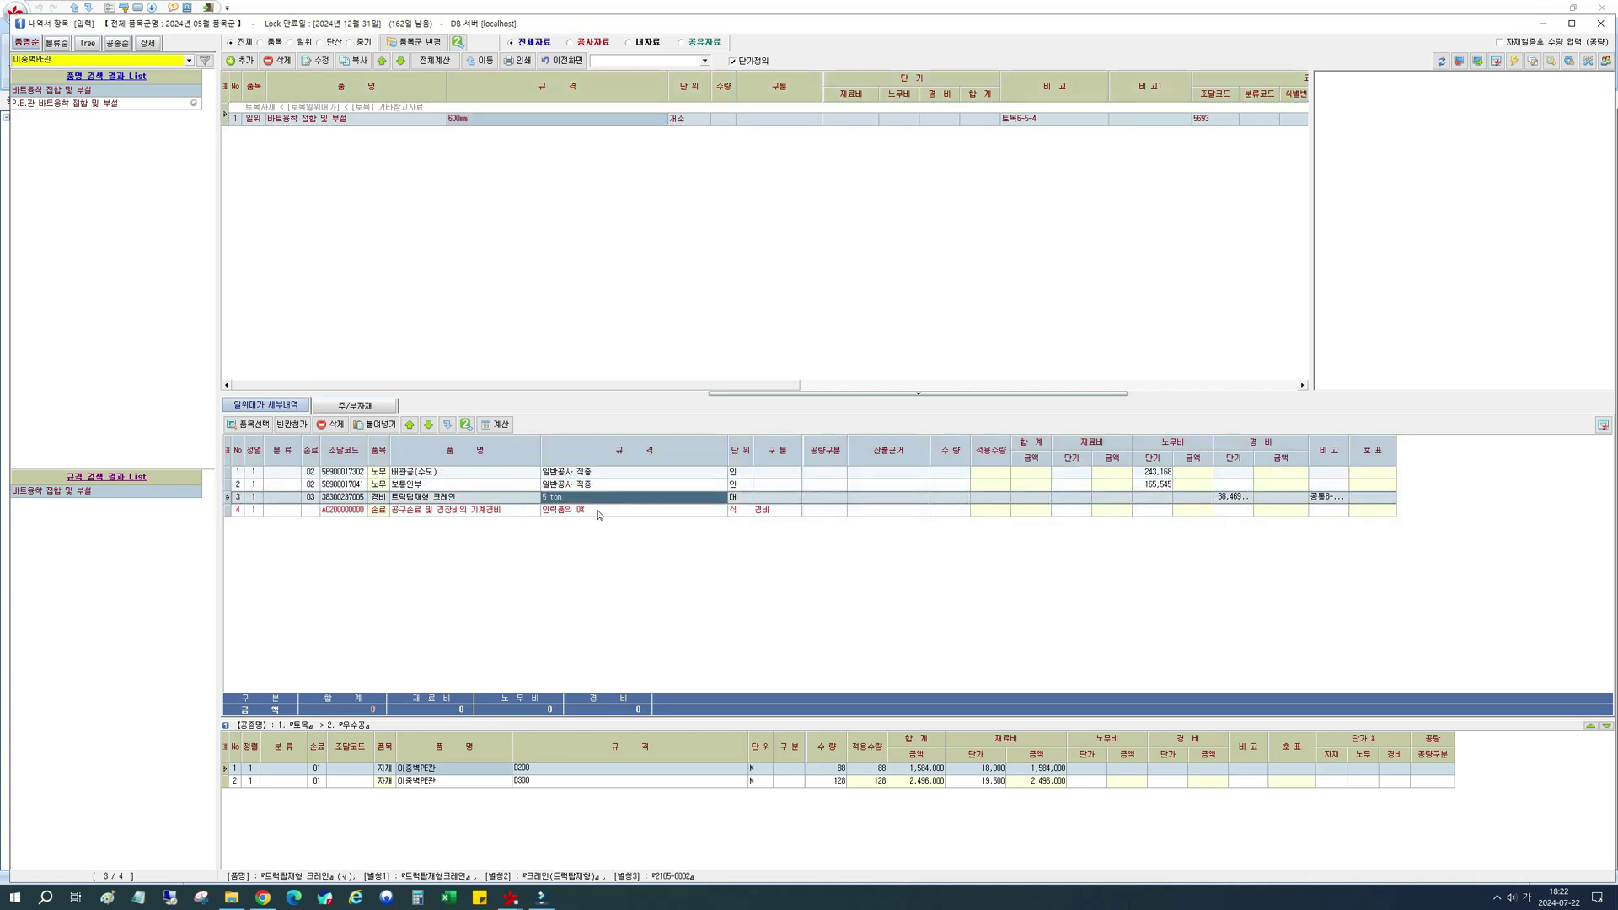
{"action": "left_click", "coordinate": [598, 511]}
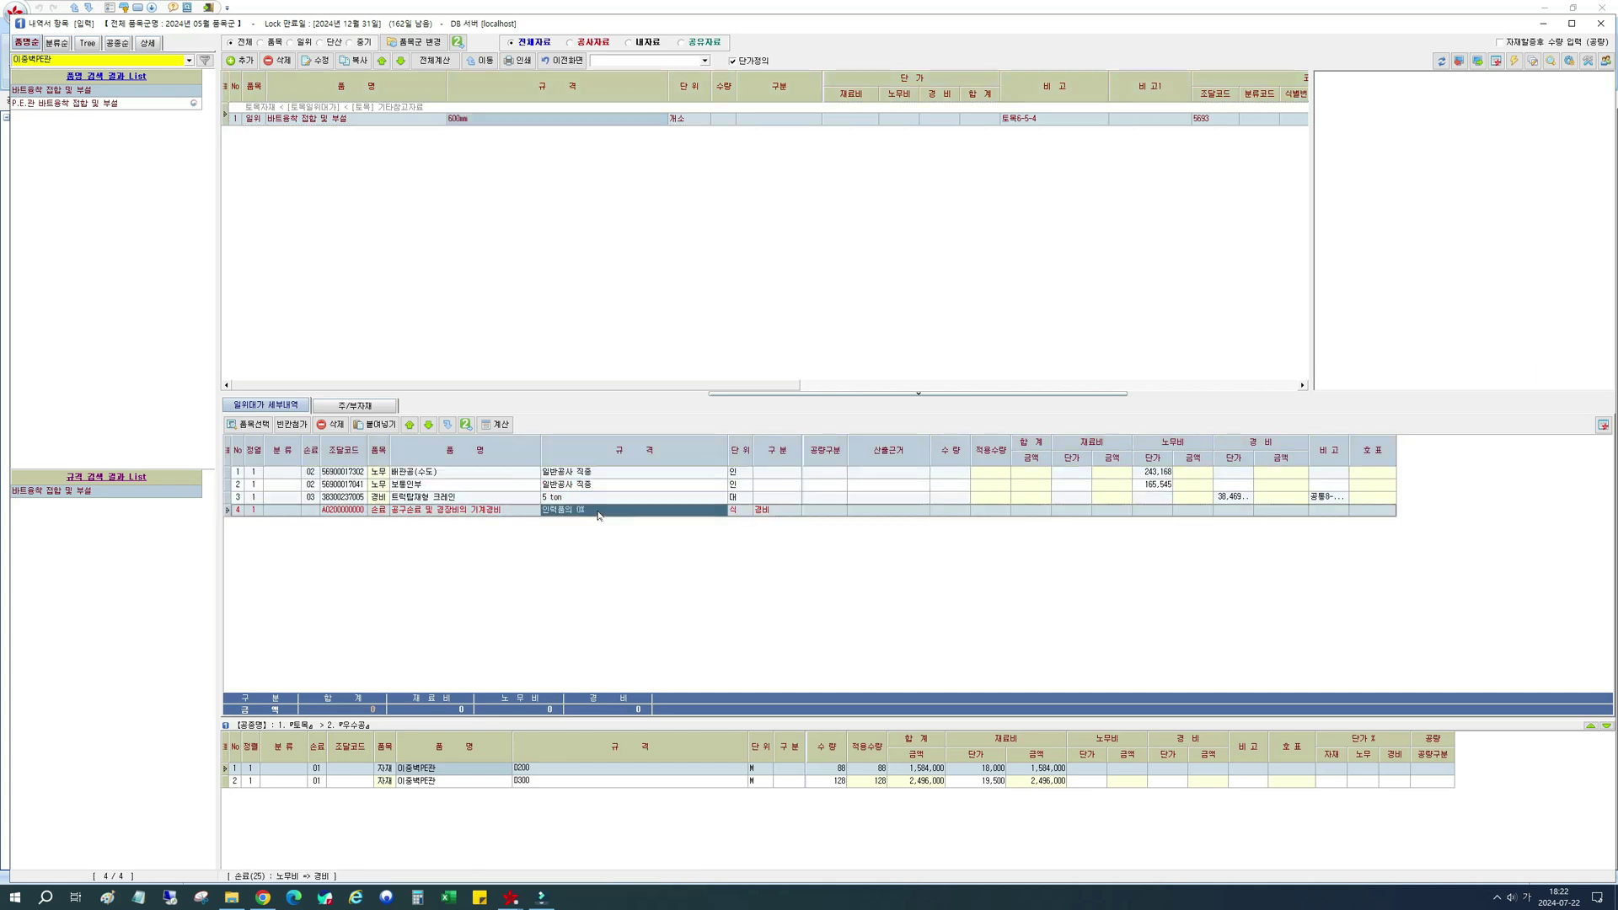
{"action": "left_click", "coordinate": [948, 477]}
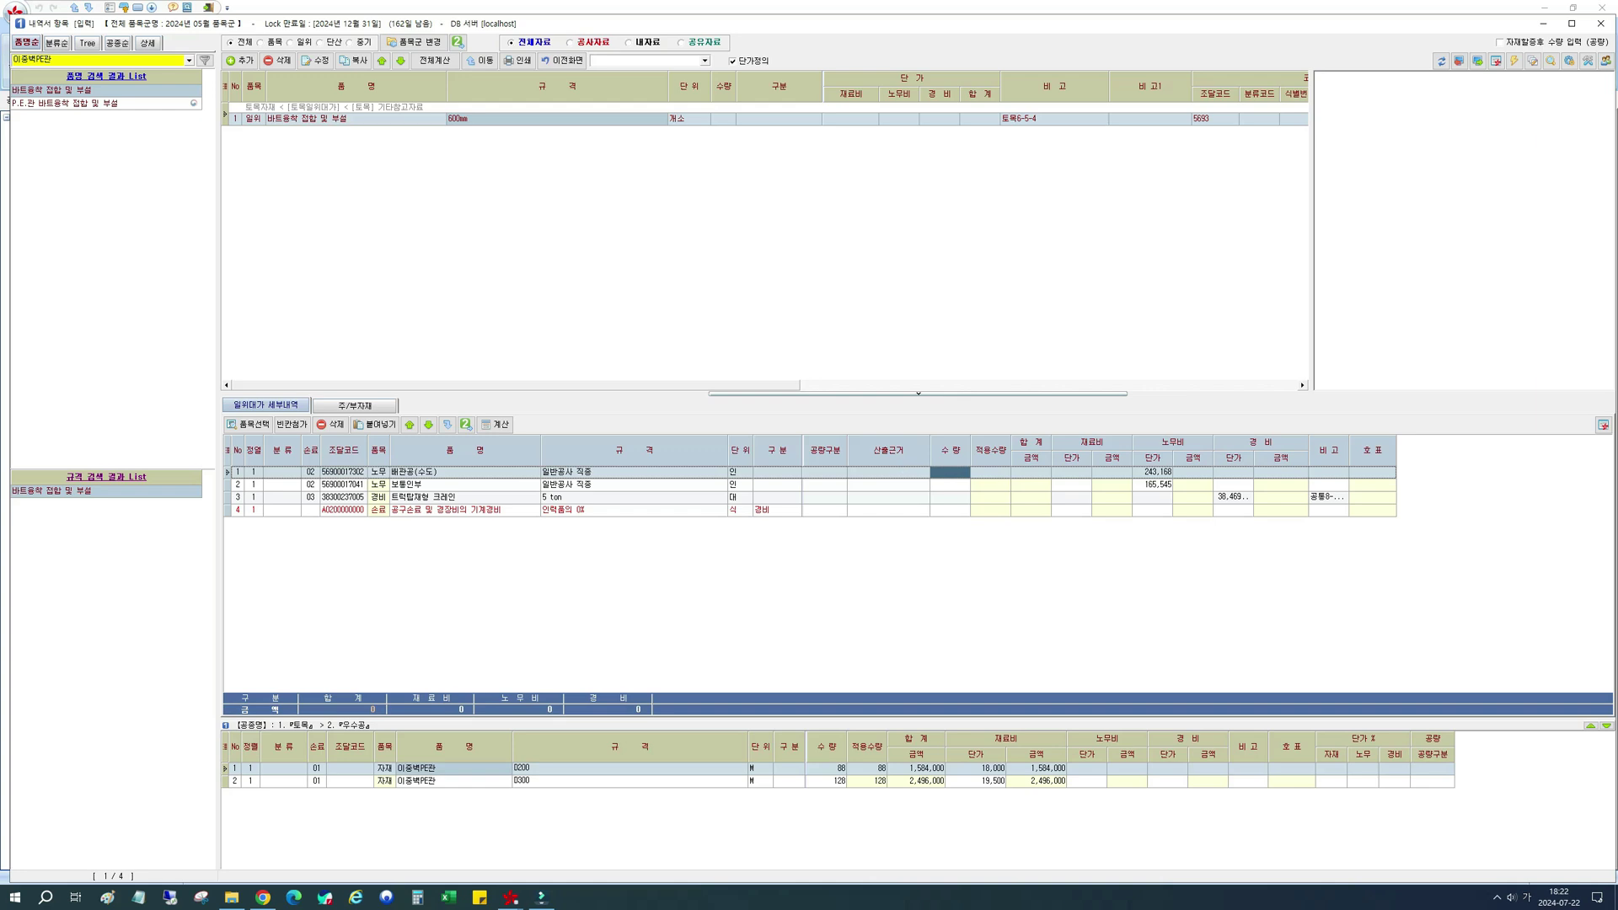
{"action": "type", "text": "0.57"}
{"action": "key", "text": "Return"}
{"action": "type", "text": "0.18"}
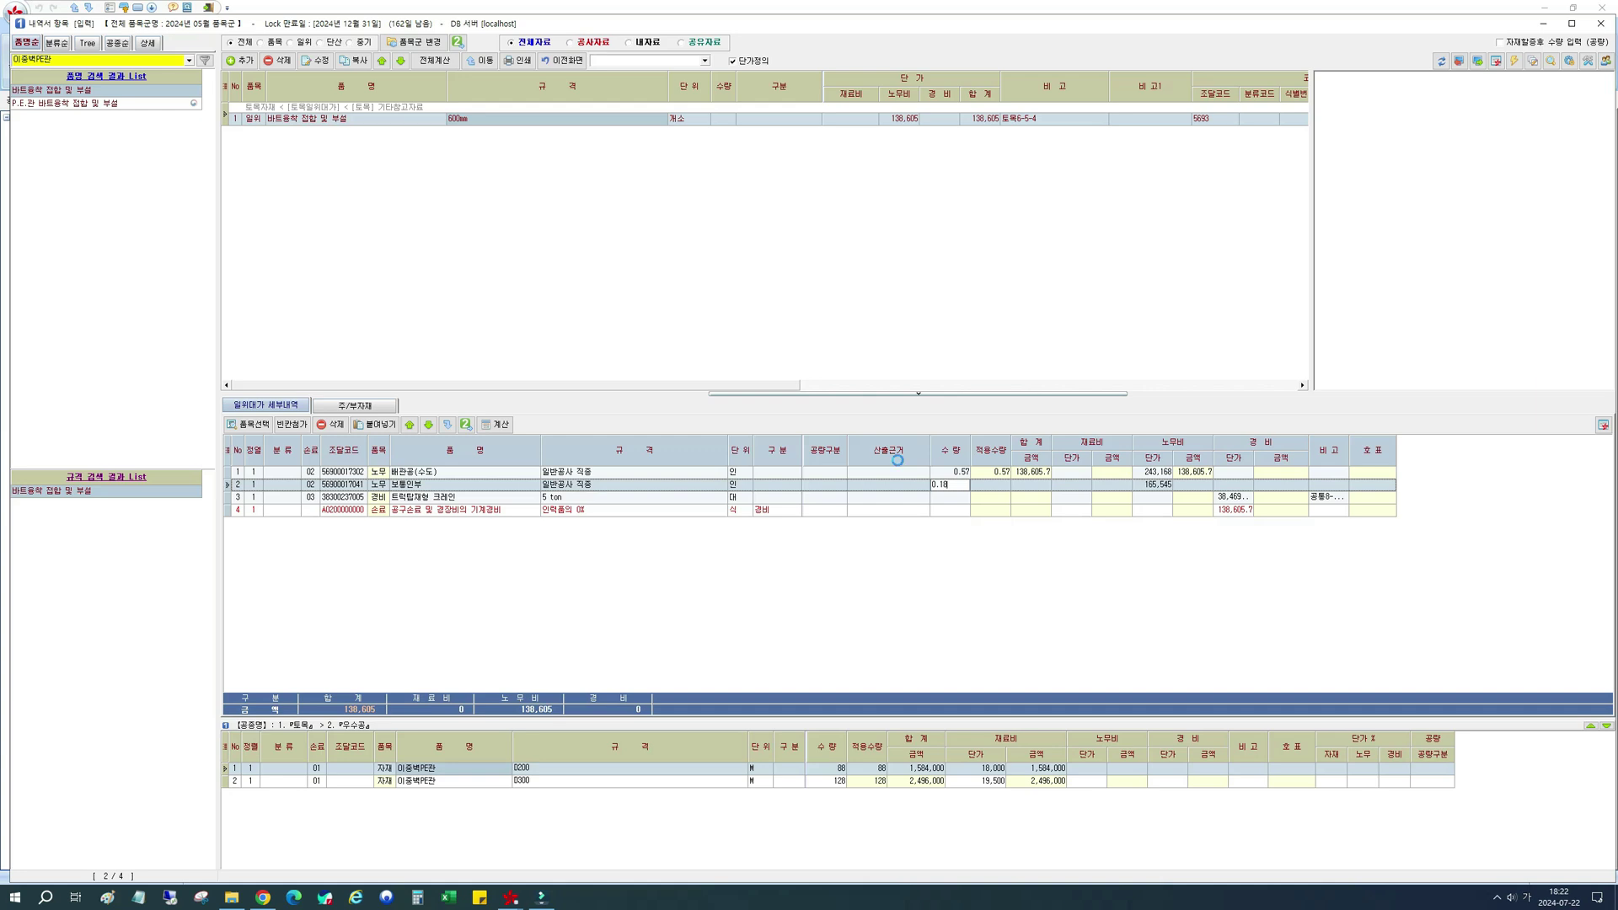
{"action": "key", "text": "Return"}
{"action": "type", "text": "0.5"}
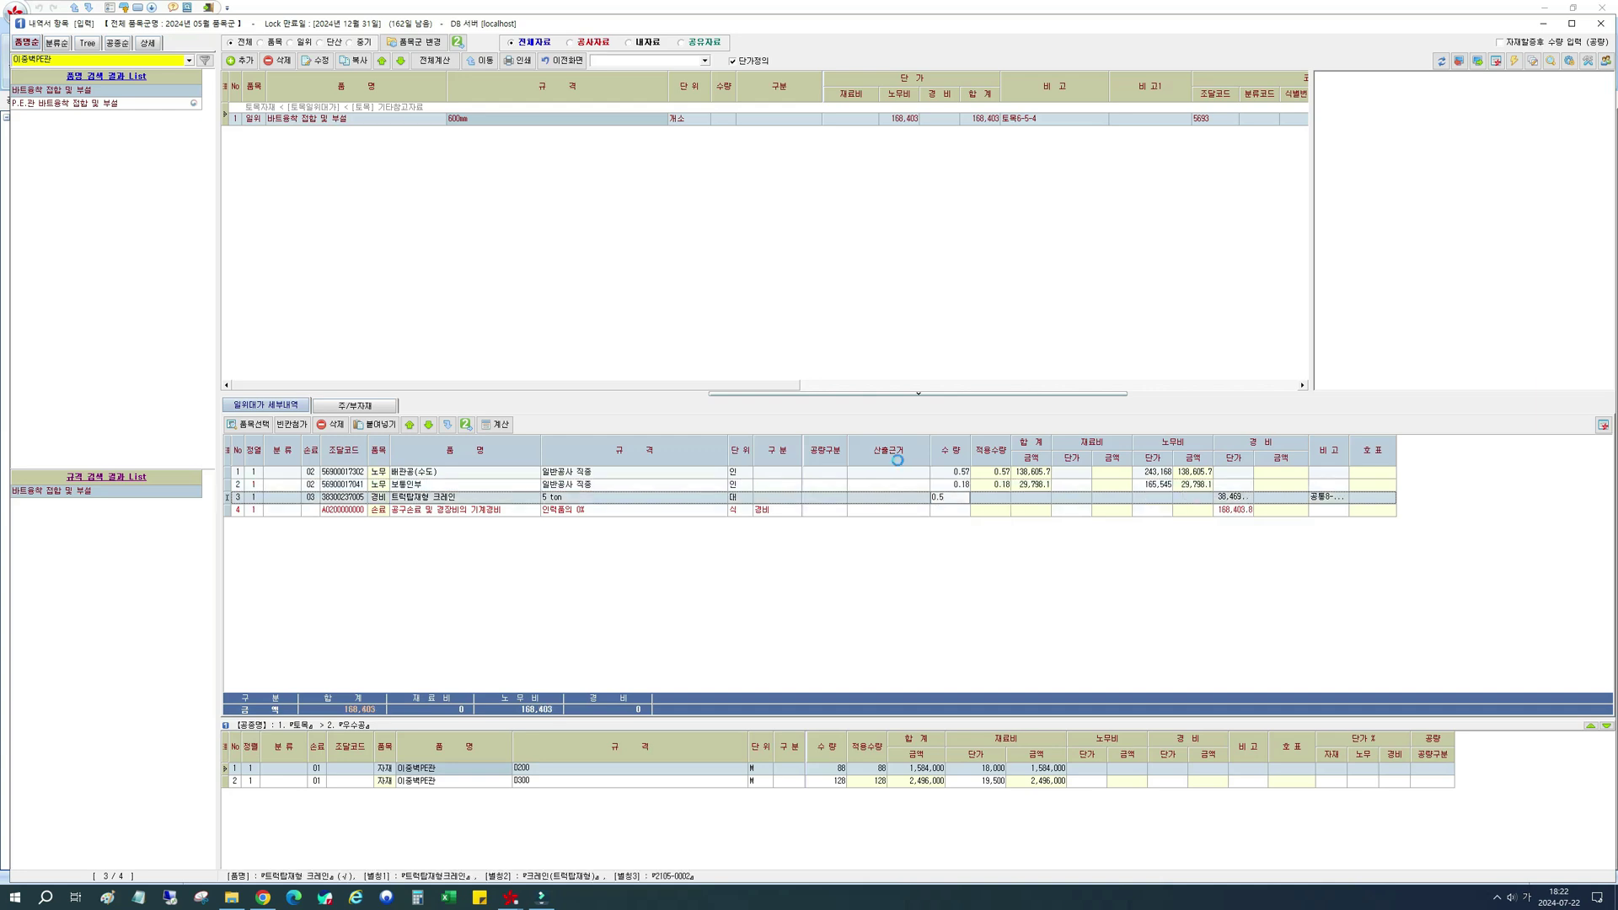
{"action": "key", "text": "Return"}
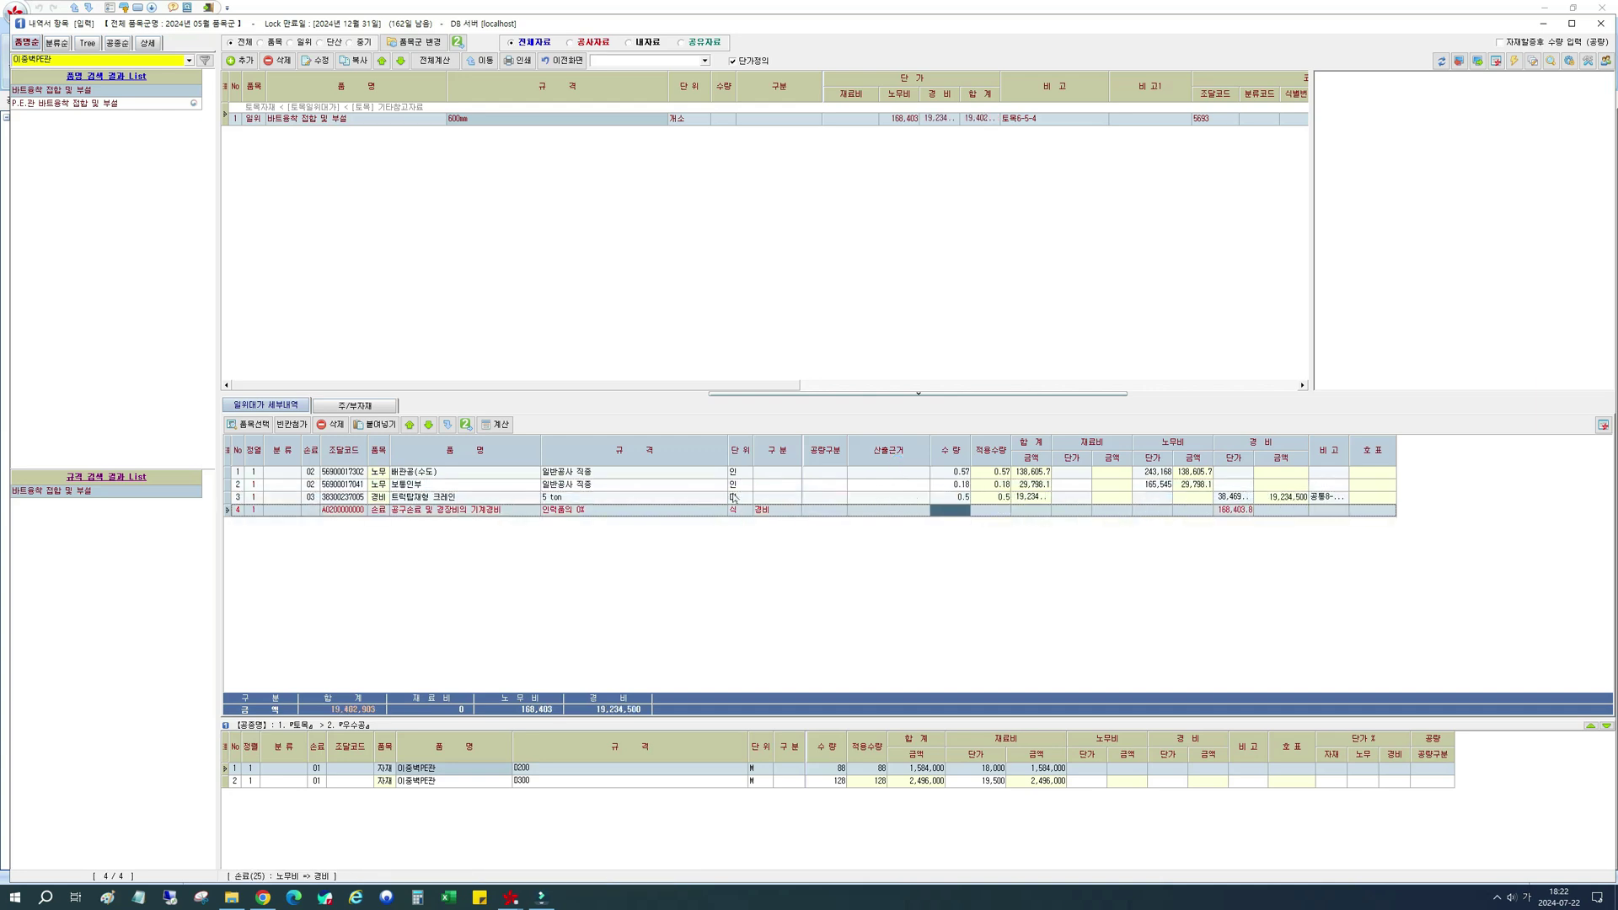
Check the name, unit and specification of the 트럭탑재형 크레인 line, then search the item database for 크레인.
{"action": "left_click", "coordinate": [426, 498]}
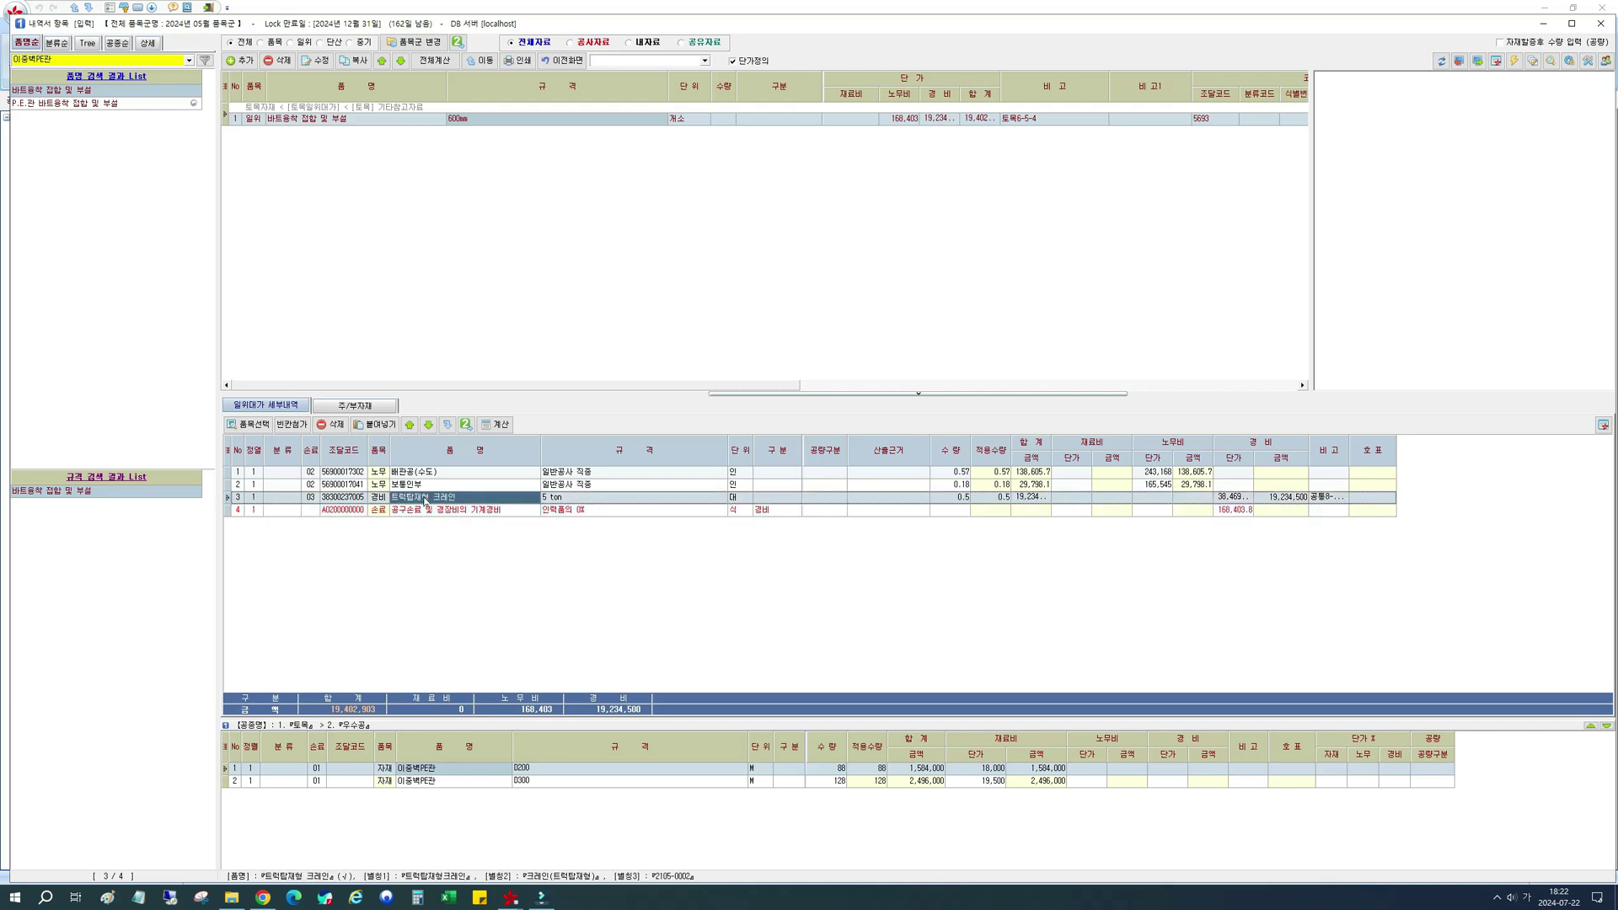
{"action": "left_click", "coordinate": [732, 503]}
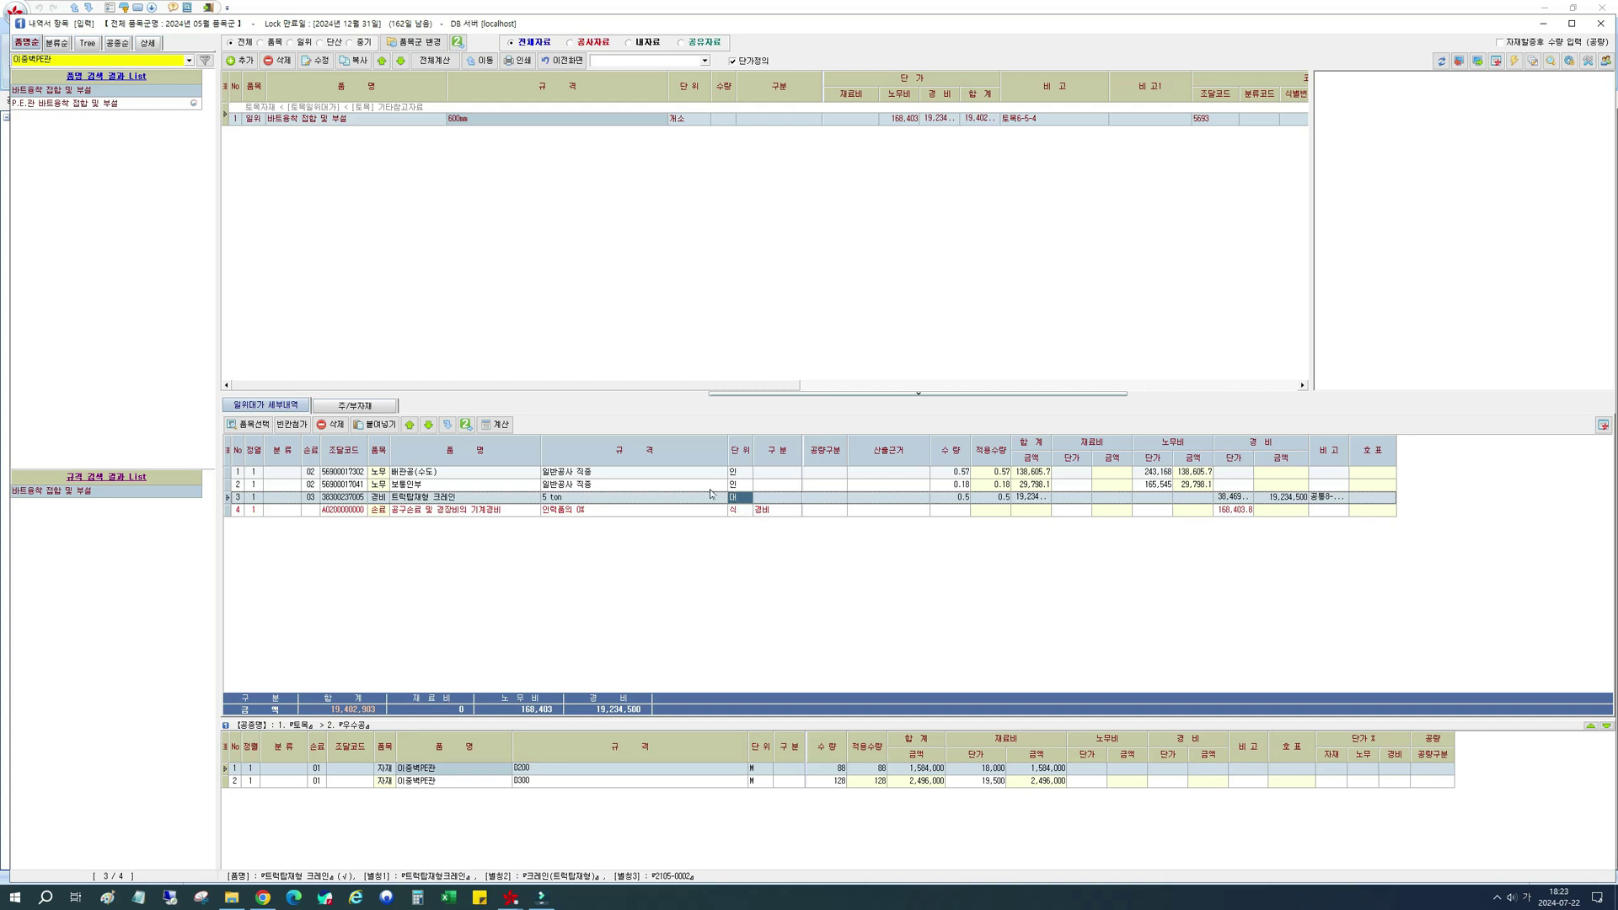
{"action": "left_click", "coordinate": [621, 497]}
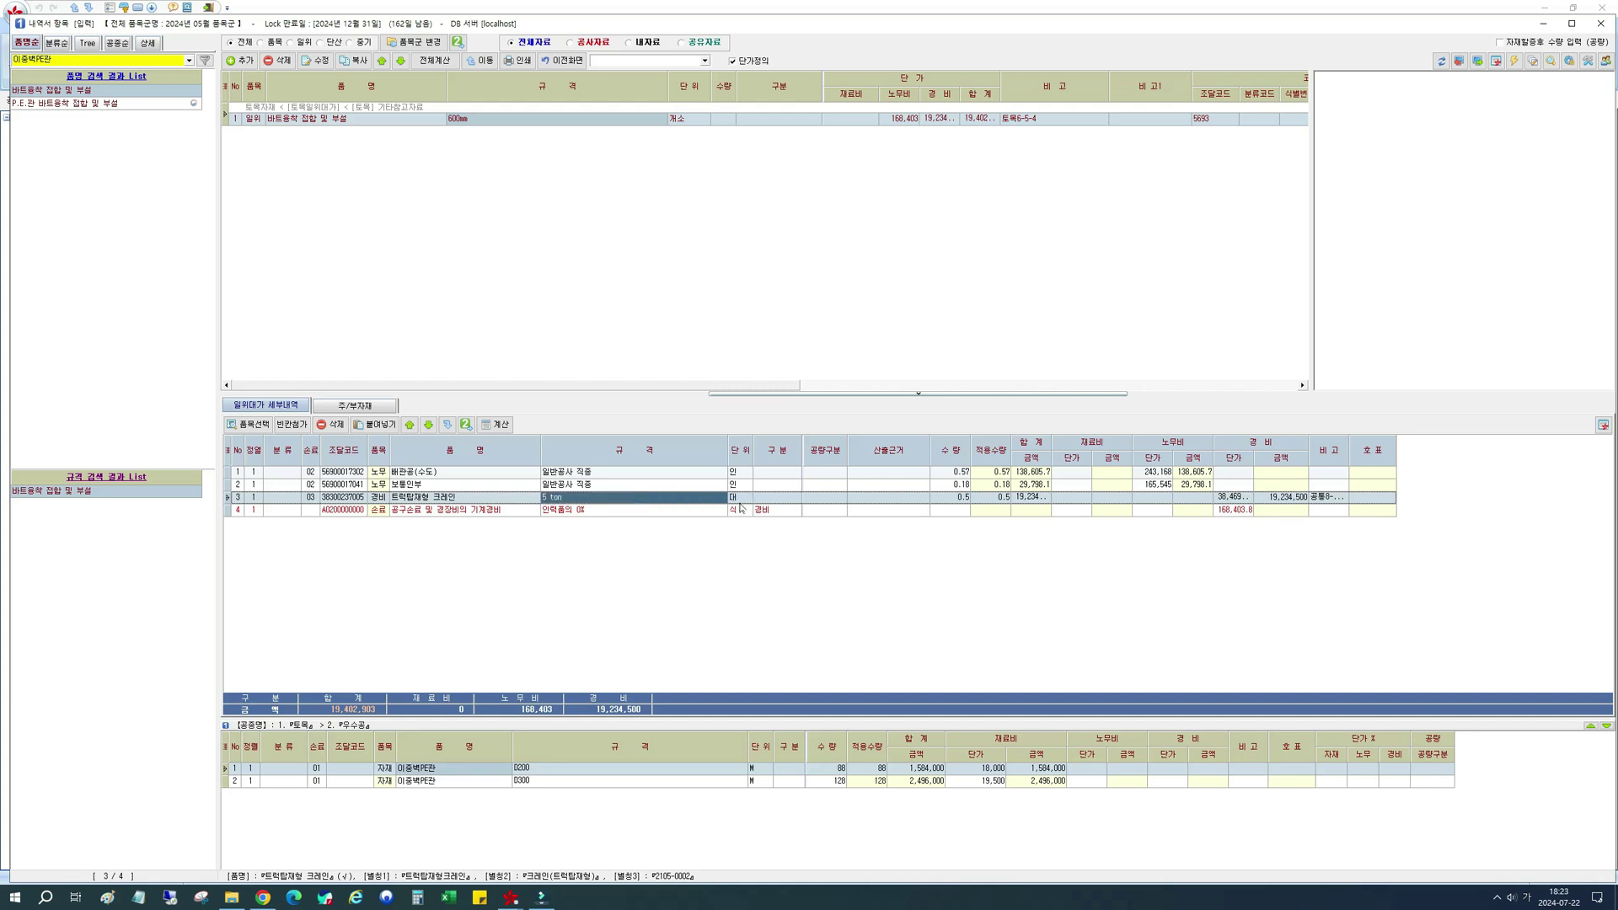
{"action": "left_click", "coordinate": [254, 420]}
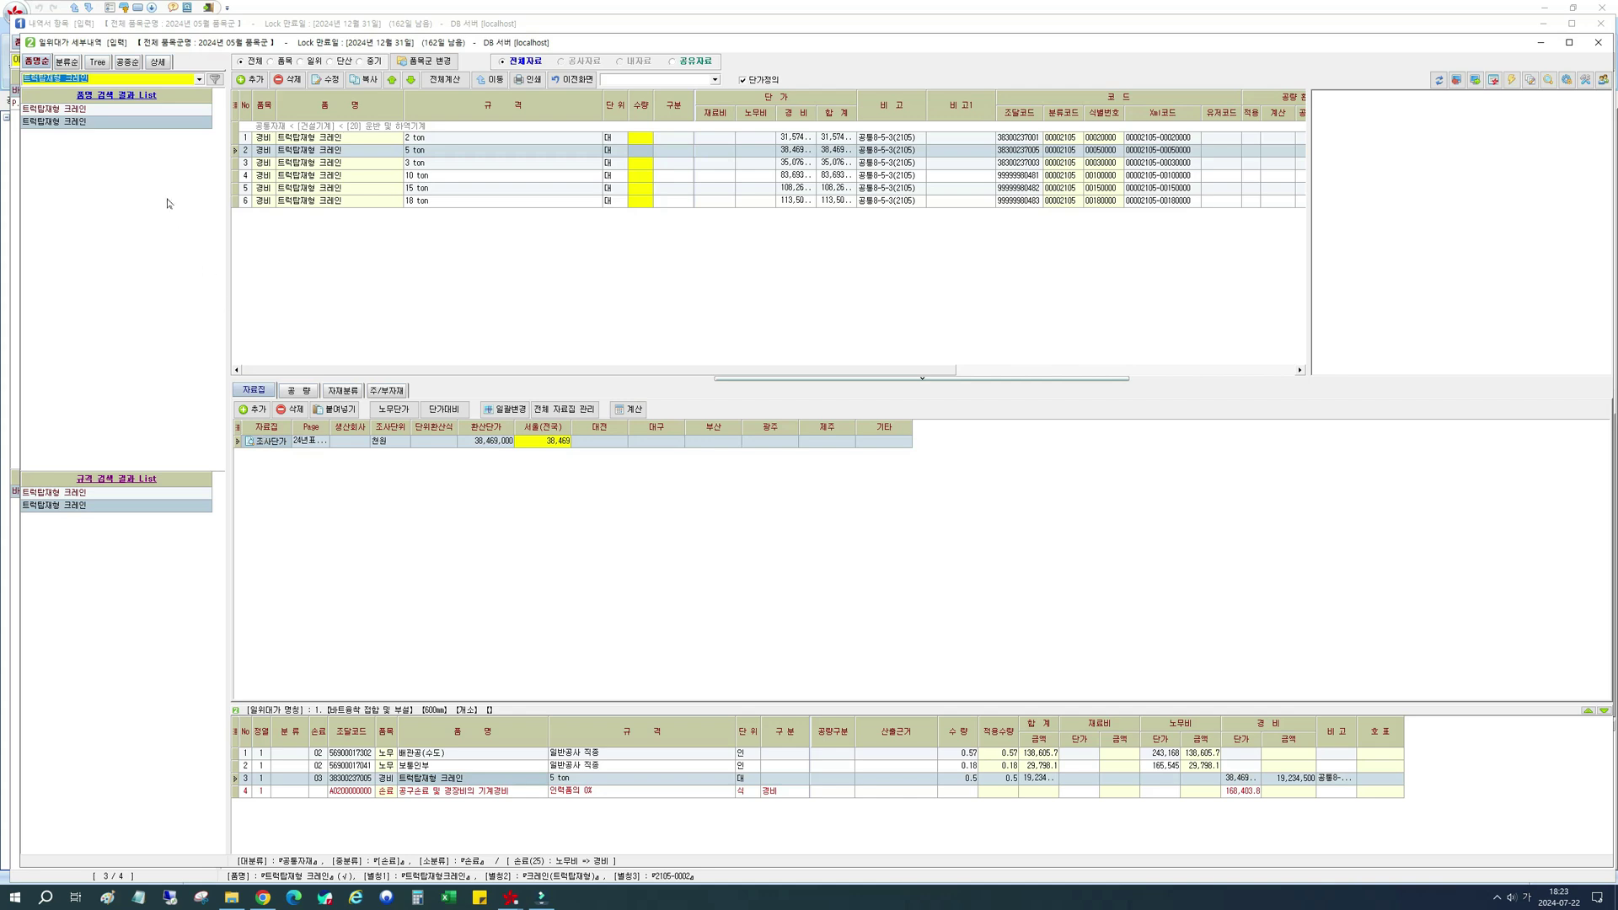
{"action": "type", "text": "크레인"}
{"action": "key", "text": "Return"}
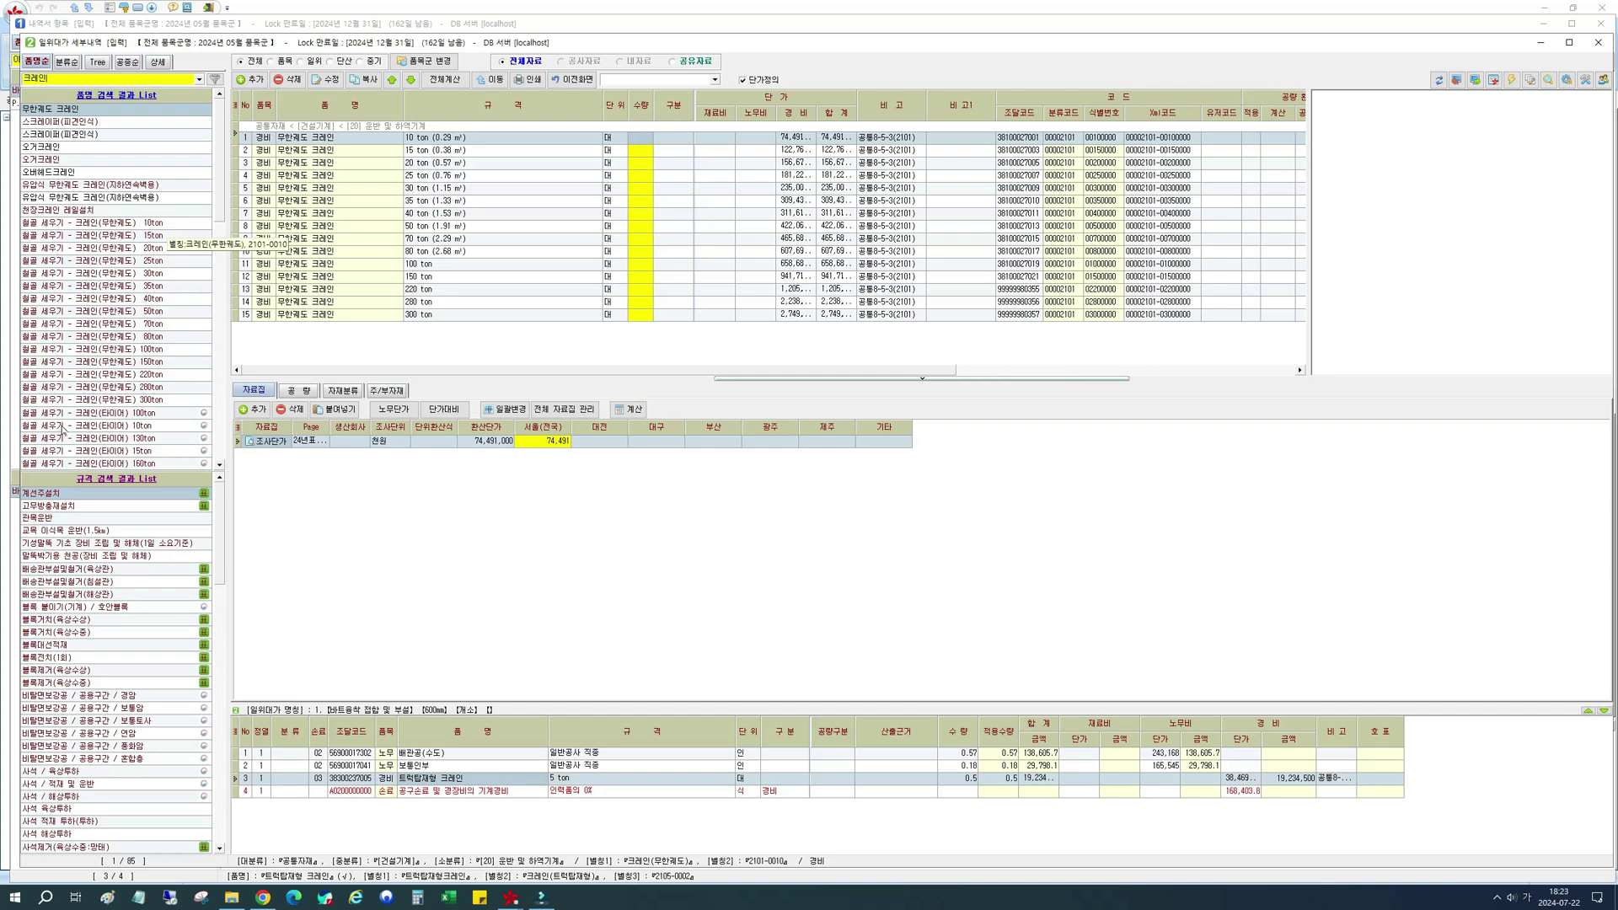
Compare the two 트럭탑재형 크레인 entries in the search results and open the 중기 one.
{"action": "left_click_drag", "start_coordinate": [223, 154], "coordinate": [223, 417]}
{"action": "left_click", "coordinate": [89, 425]}
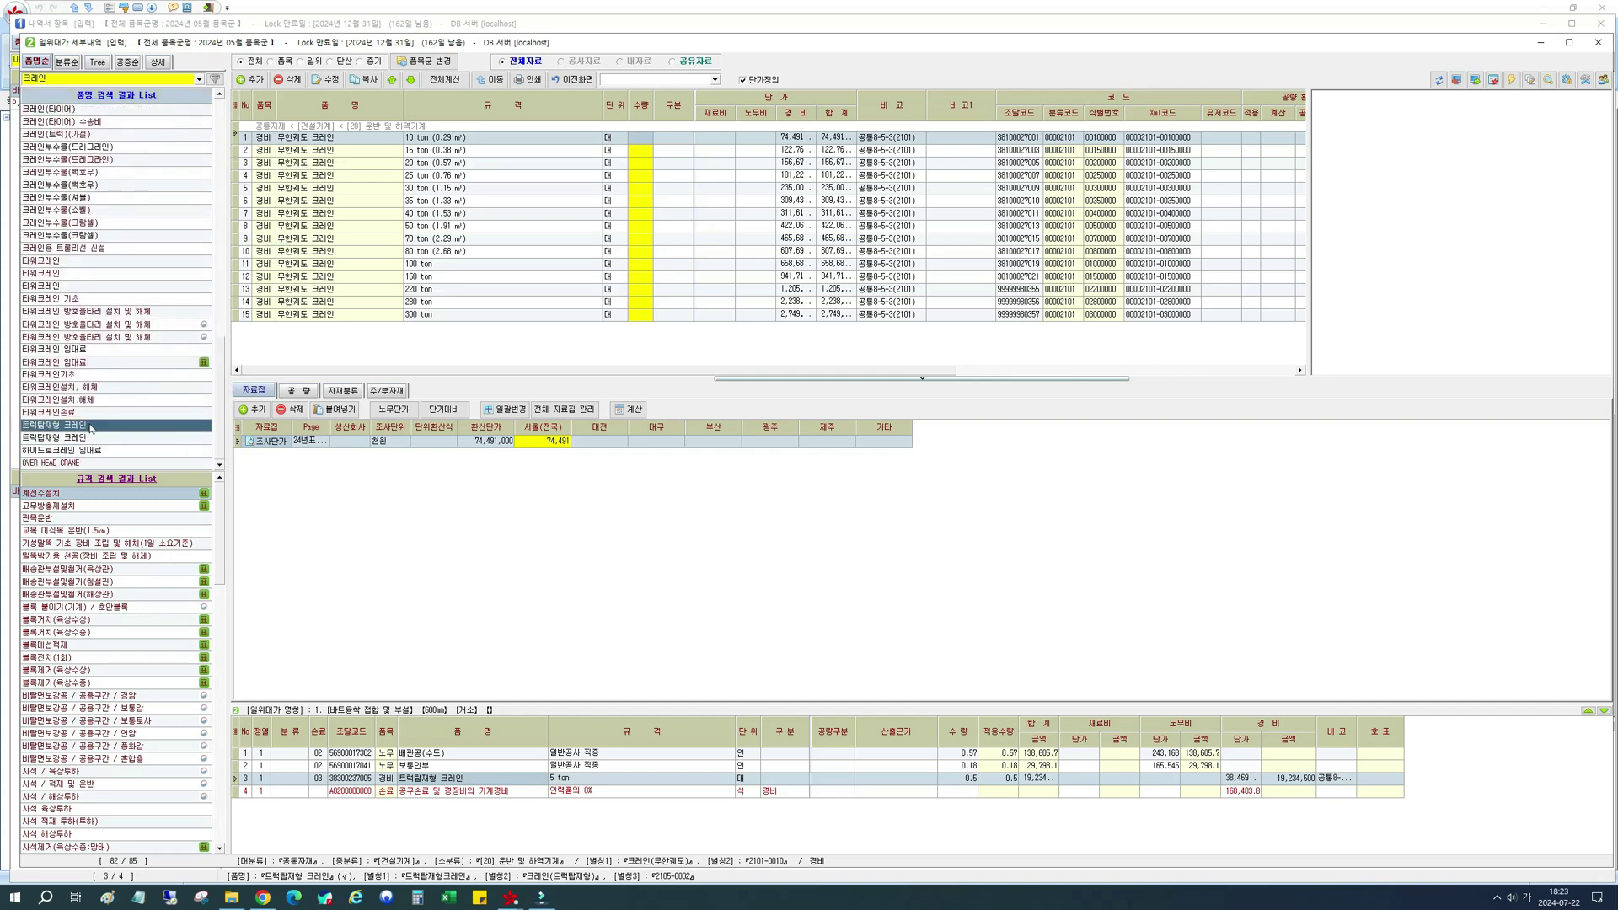
{"action": "left_click", "coordinate": [89, 438]}
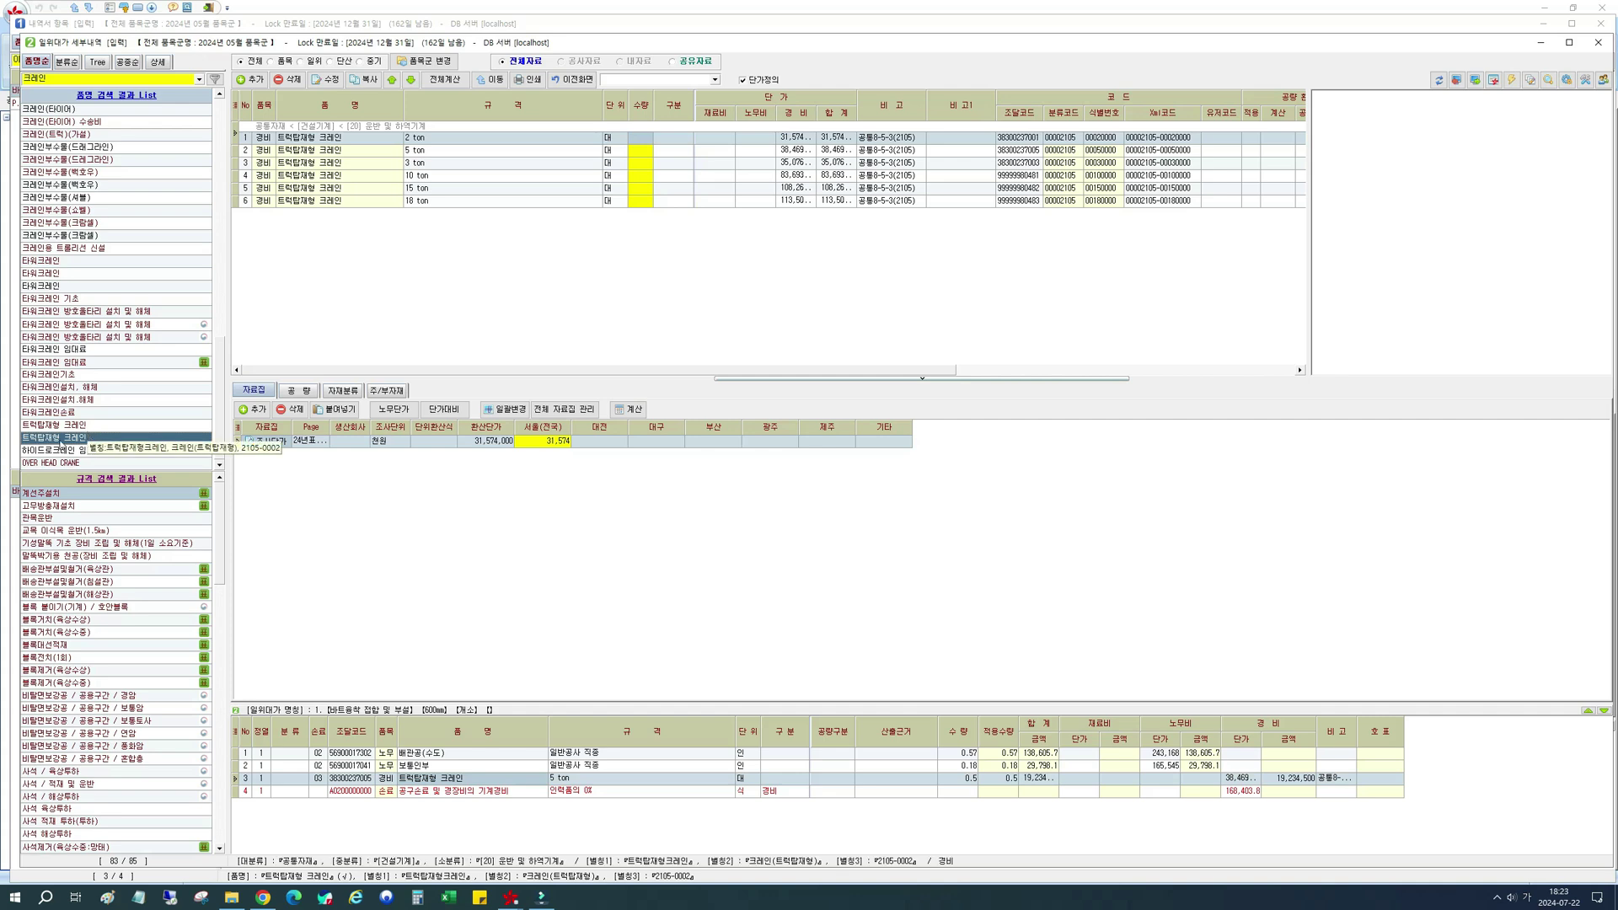
{"action": "left_click", "coordinate": [76, 438]}
{"action": "left_click", "coordinate": [76, 438]}
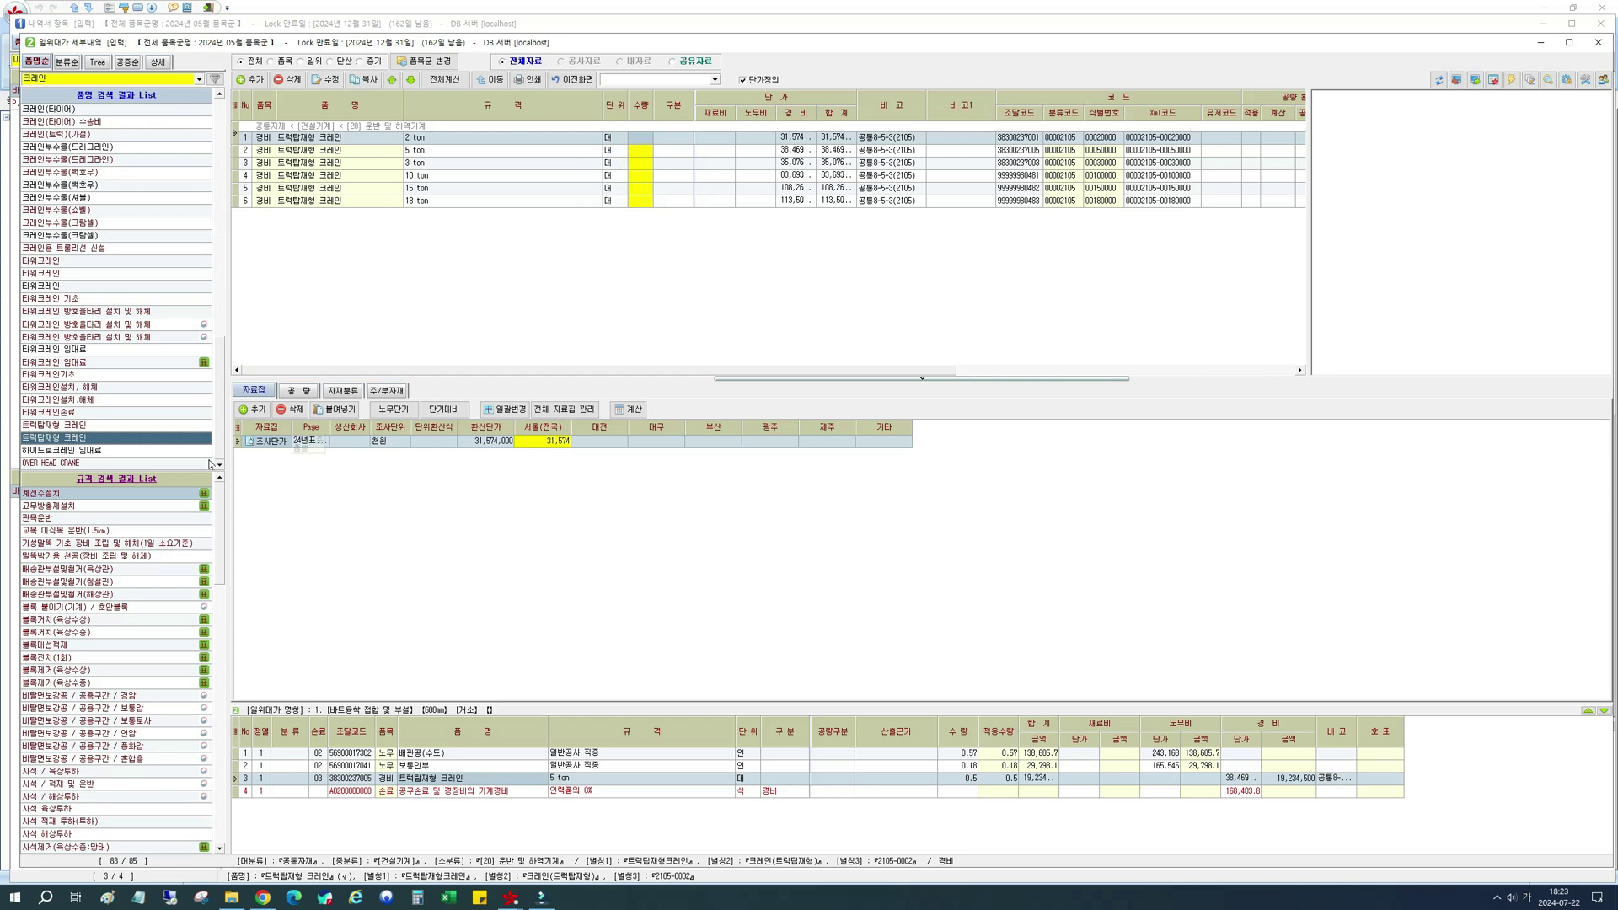
{"action": "left_click", "coordinate": [84, 426]}
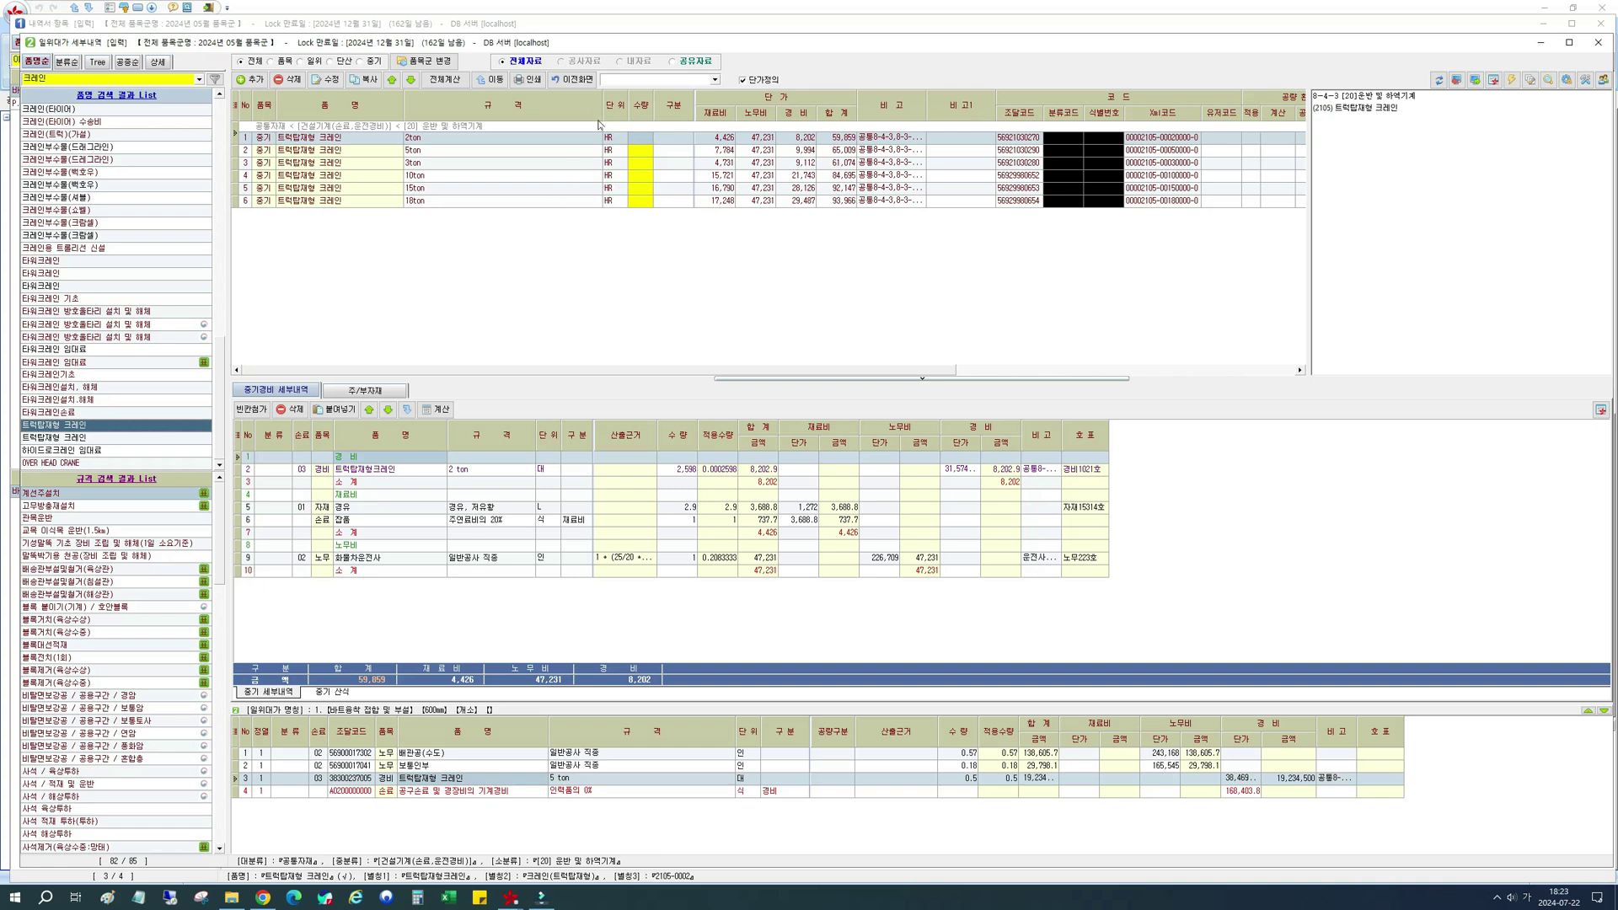
Add the 중기 트럭탑재형 크레인 5ton with unit HR to the 일위대가 details and set its quantity to 0.5.
{"action": "left_click", "coordinate": [409, 152]}
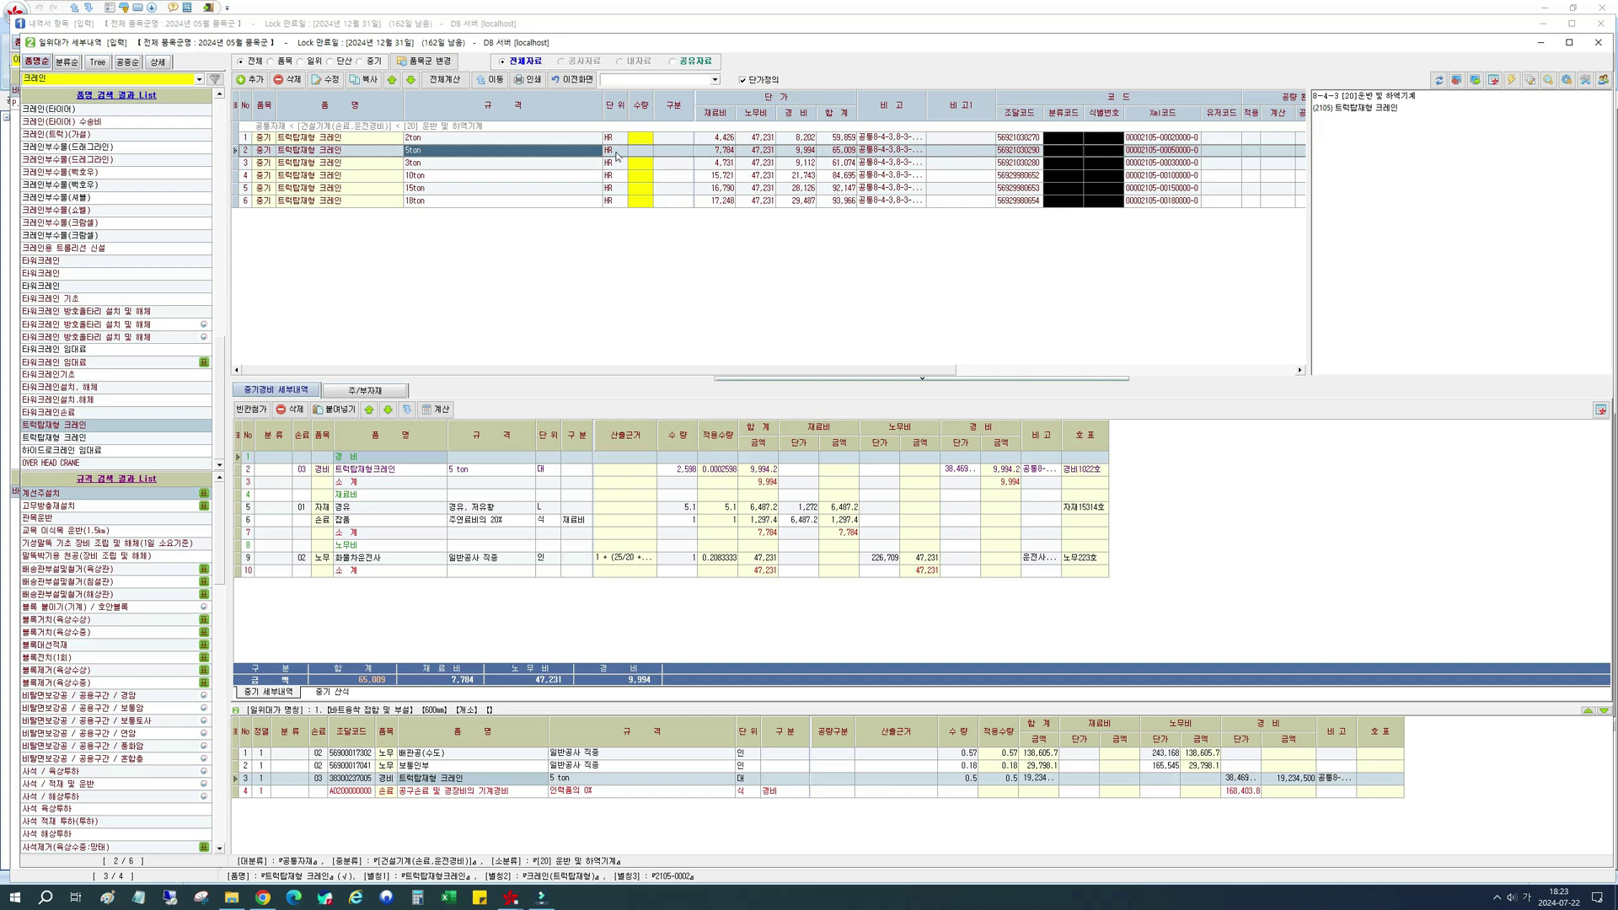
{"action": "double_click", "coordinate": [529, 152]}
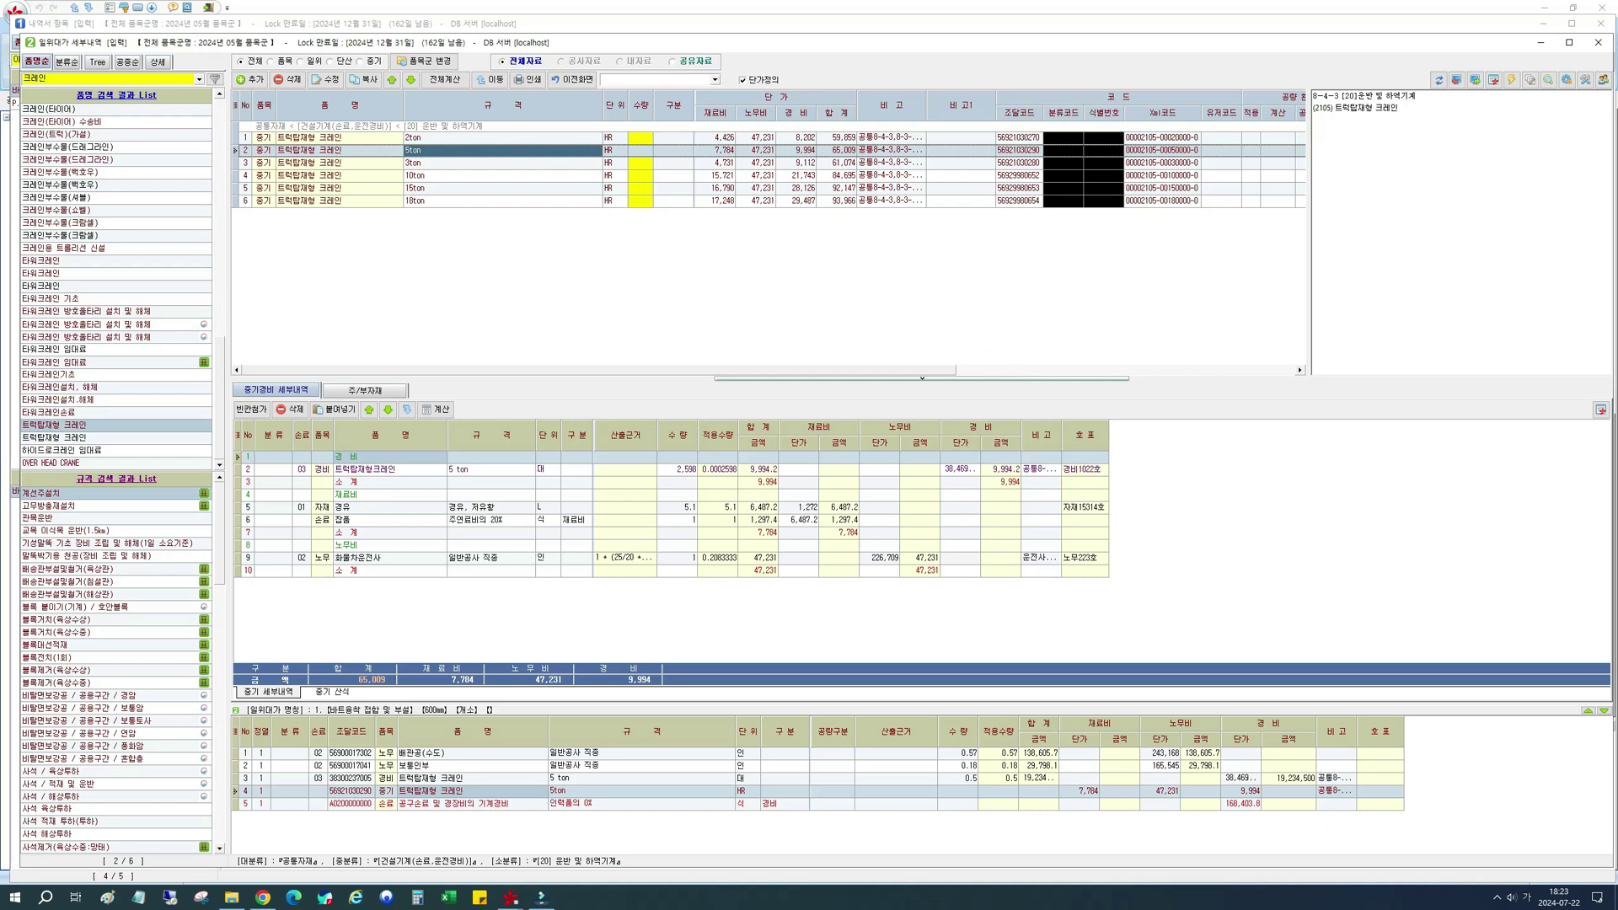
{"action": "left_click", "coordinate": [1599, 43]}
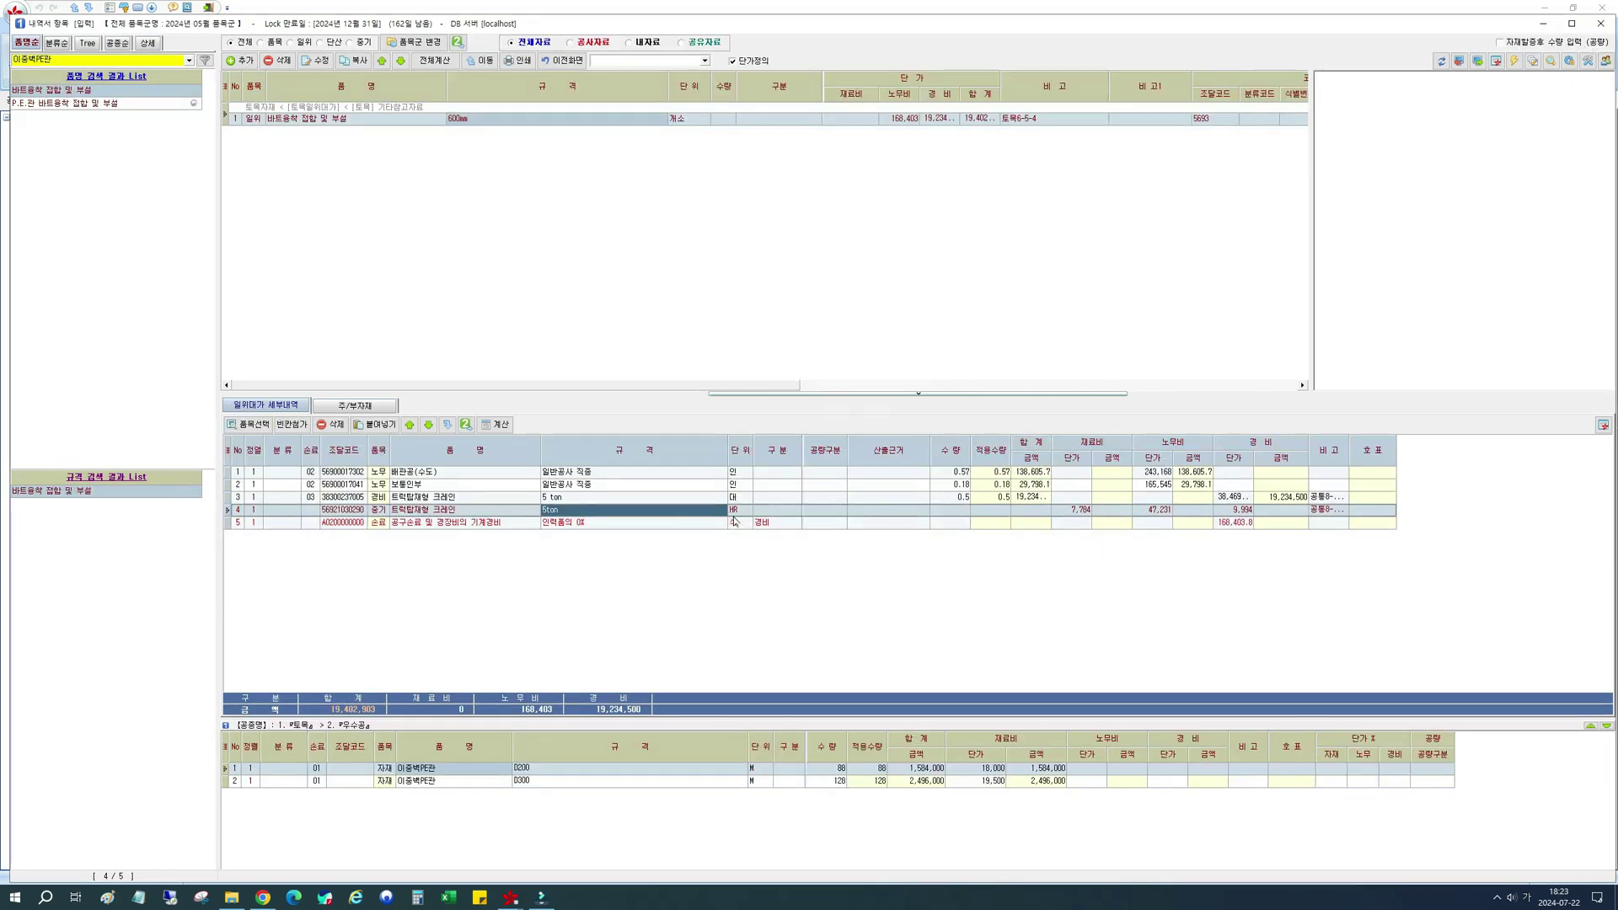
{"action": "left_click", "coordinate": [948, 509]}
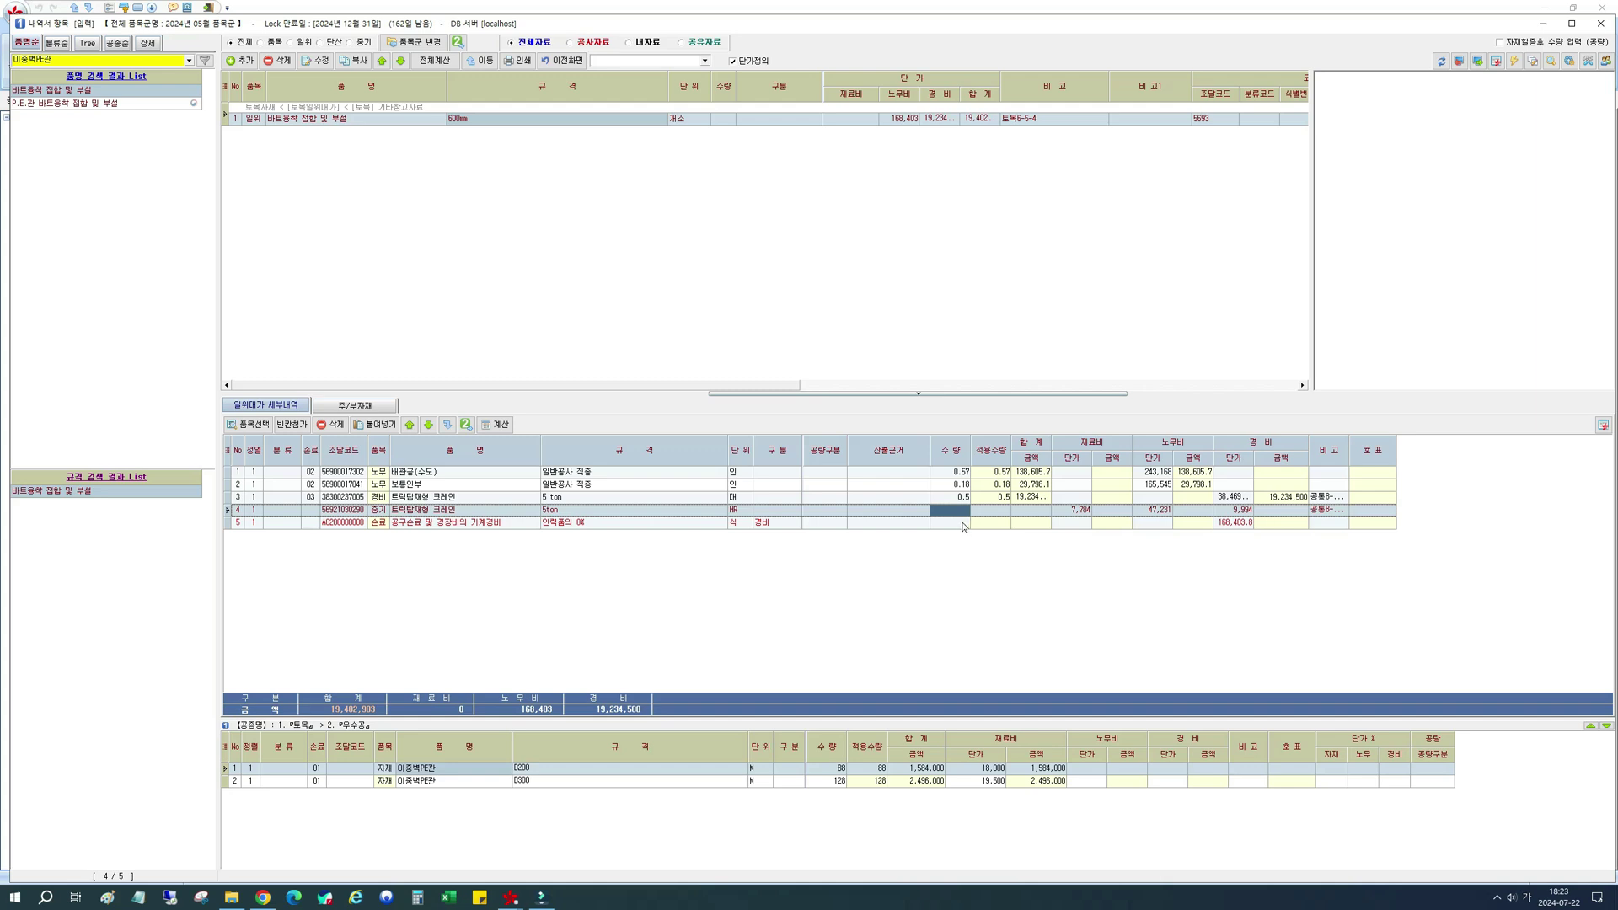
{"action": "type", "text": "0.5"}
{"action": "key", "text": "Return"}
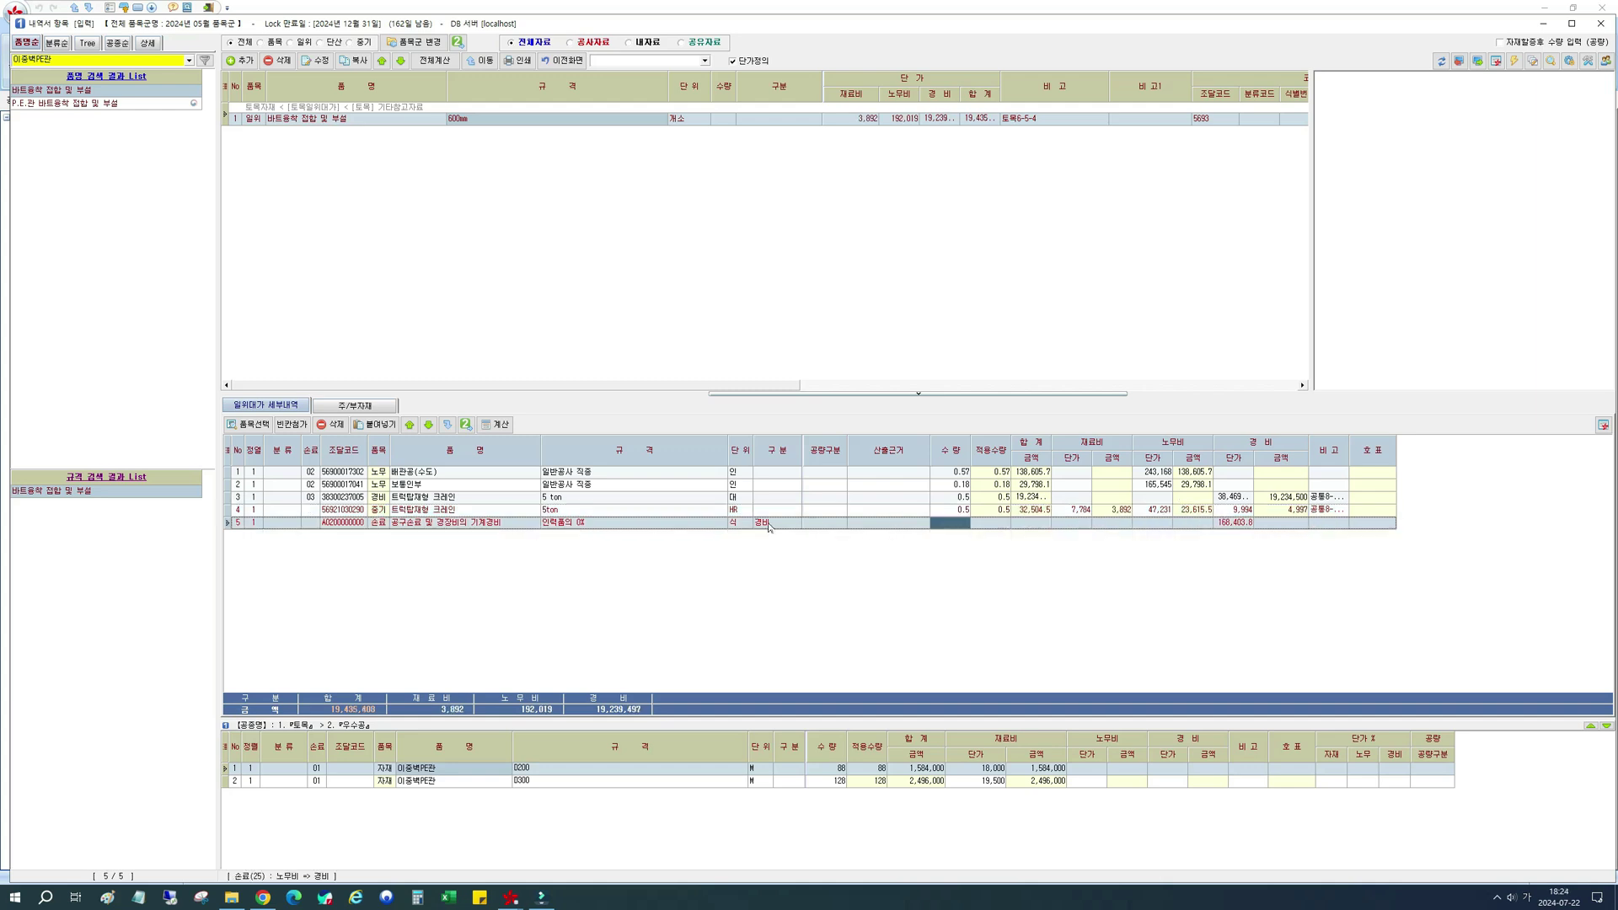
Delete the 경비-type 트럭탑재형 크레인 5 ton line with unit 대 from the 일위대가 details.
{"action": "left_click", "coordinate": [516, 496]}
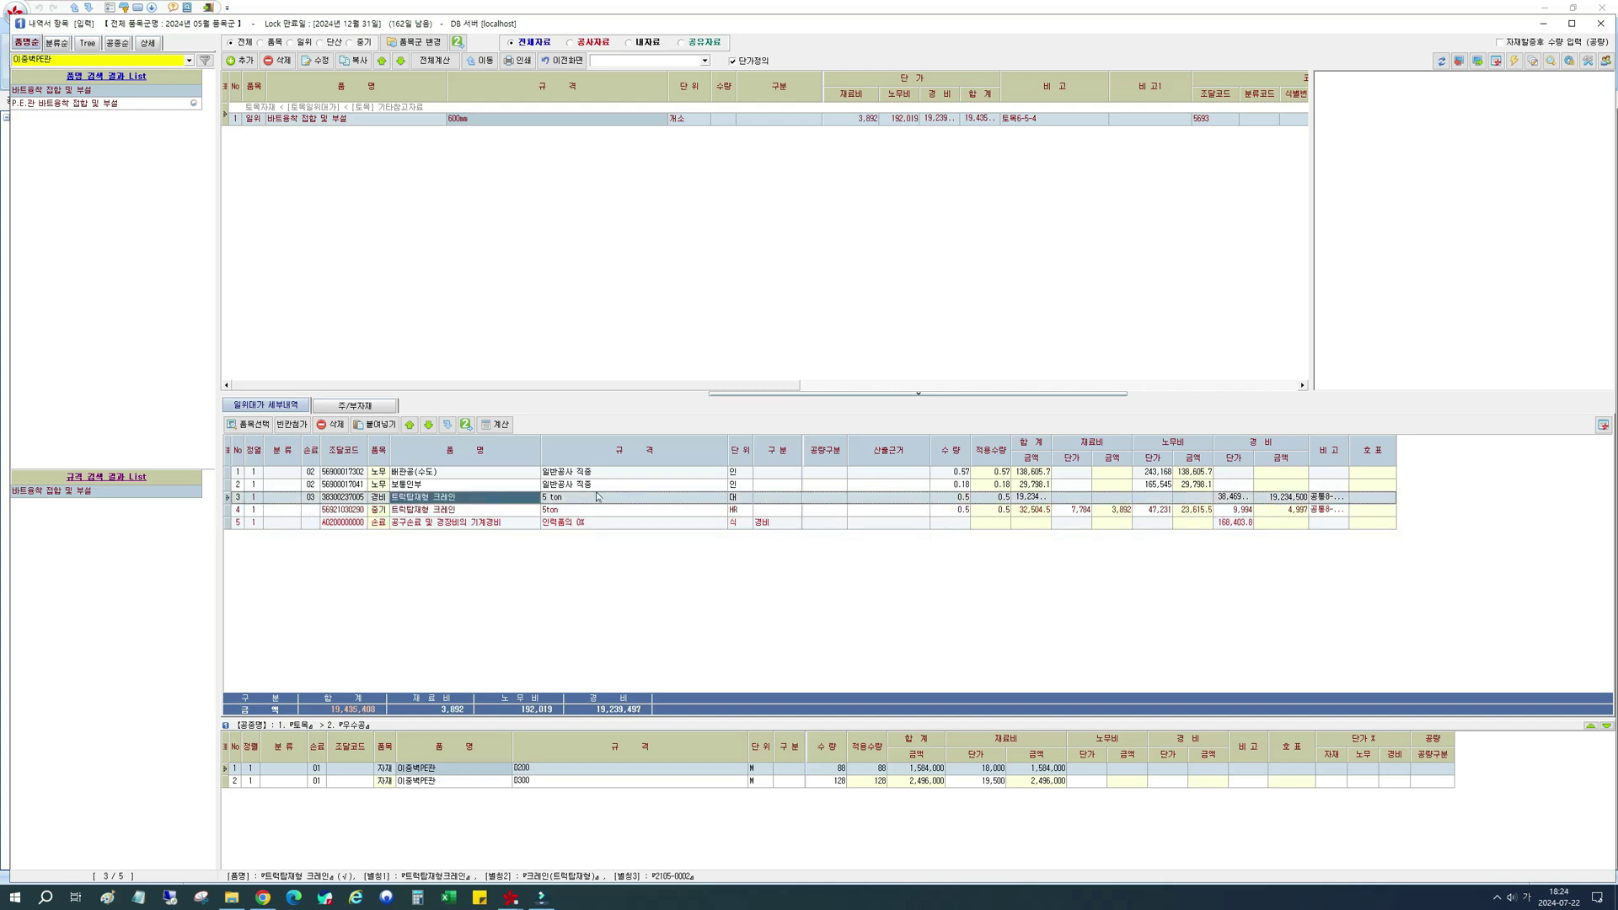
{"action": "left_click", "coordinate": [333, 425]}
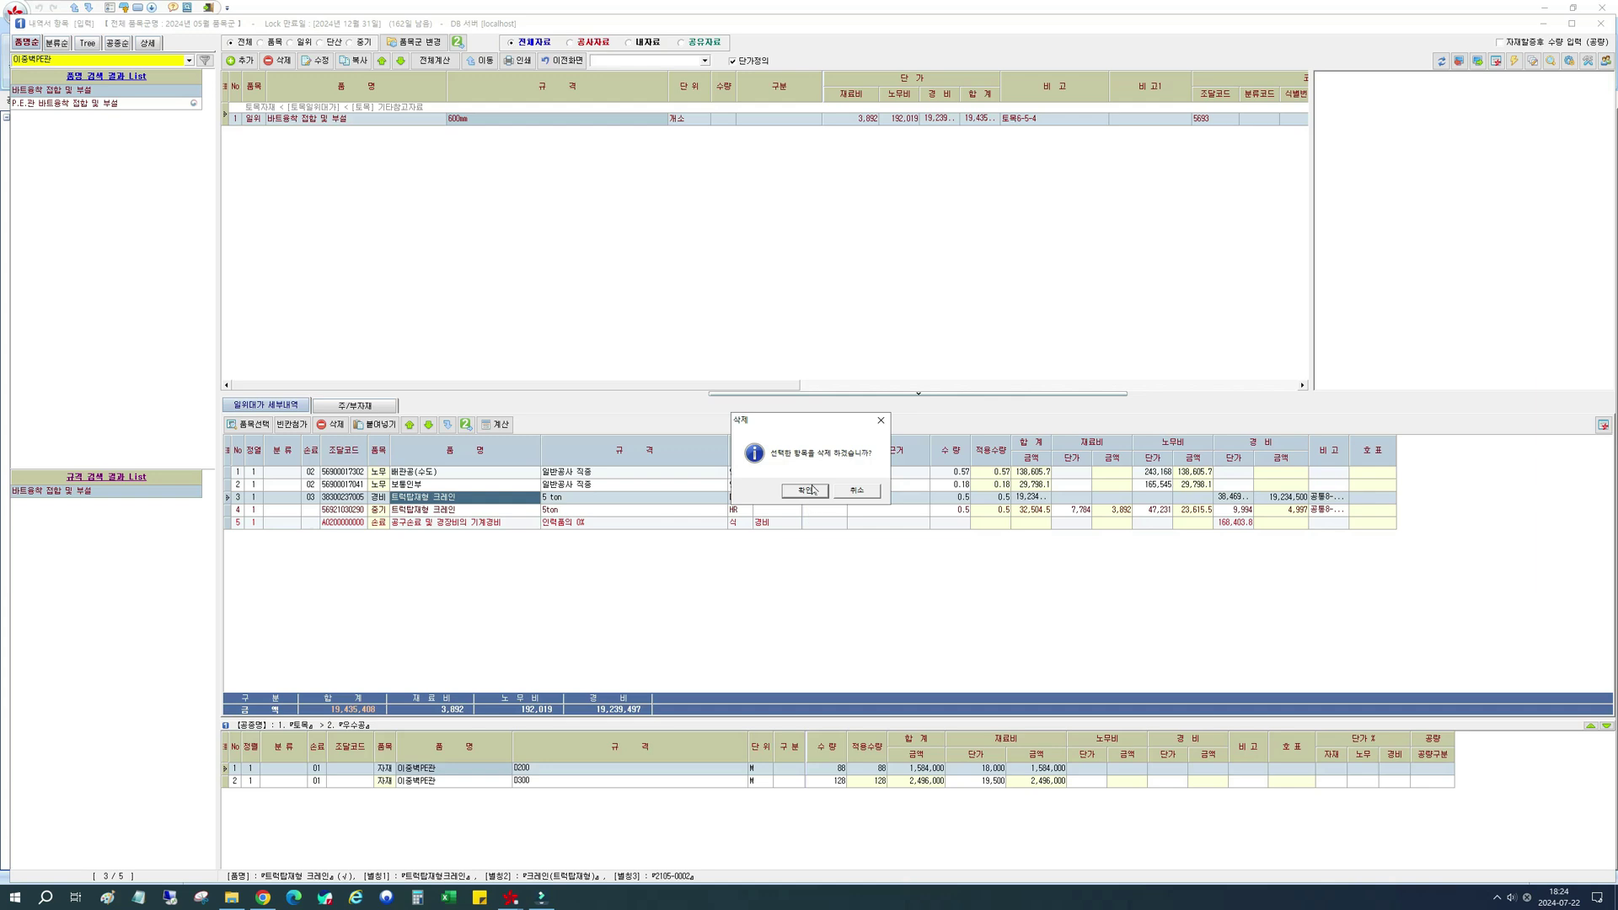
{"action": "left_click", "coordinate": [805, 489]}
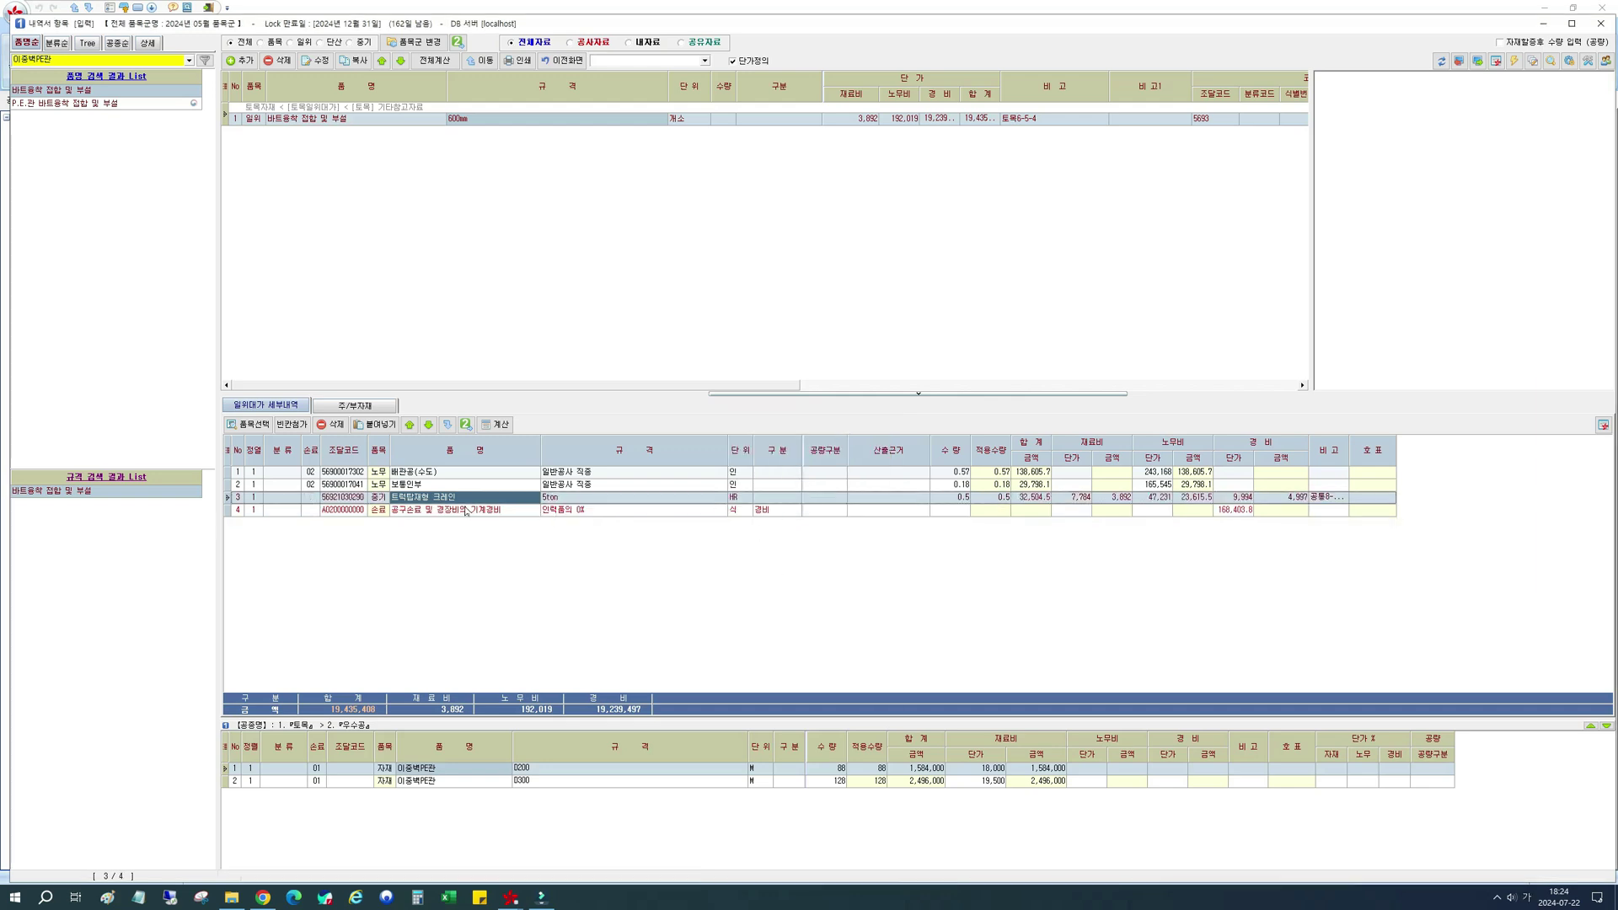
Set the rate of the 공구손료 및 경장비의 기계경비 line to 17% of 인력품.
{"action": "left_click", "coordinate": [426, 510]}
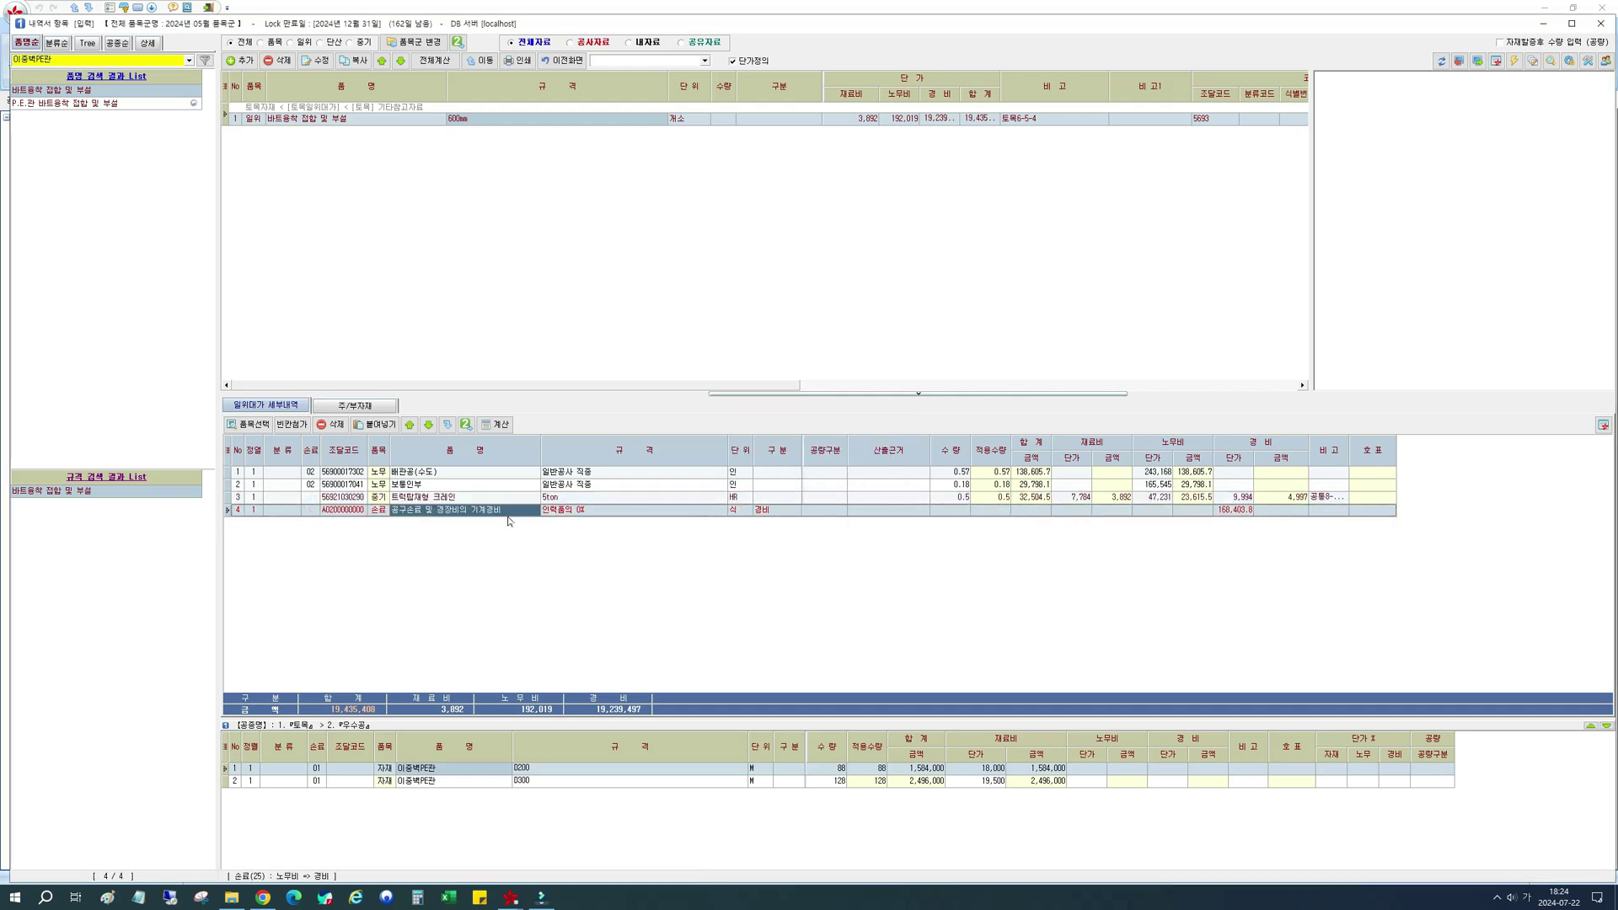
{"action": "left_click", "coordinate": [954, 510]}
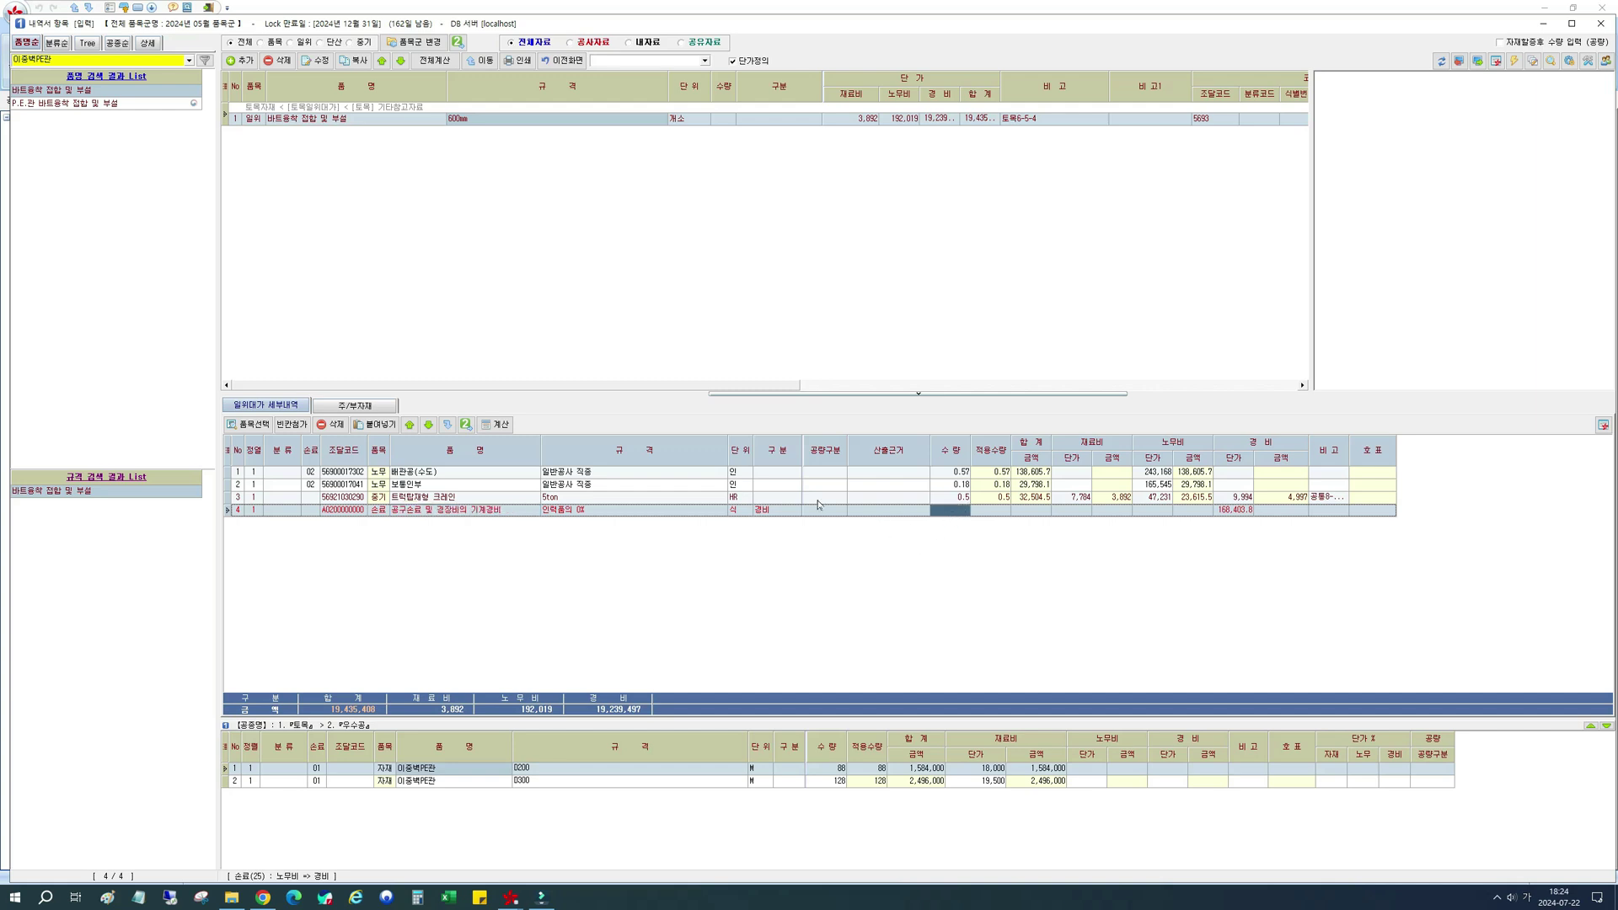
{"action": "type", "text": "17"}
{"action": "key", "text": "Return"}
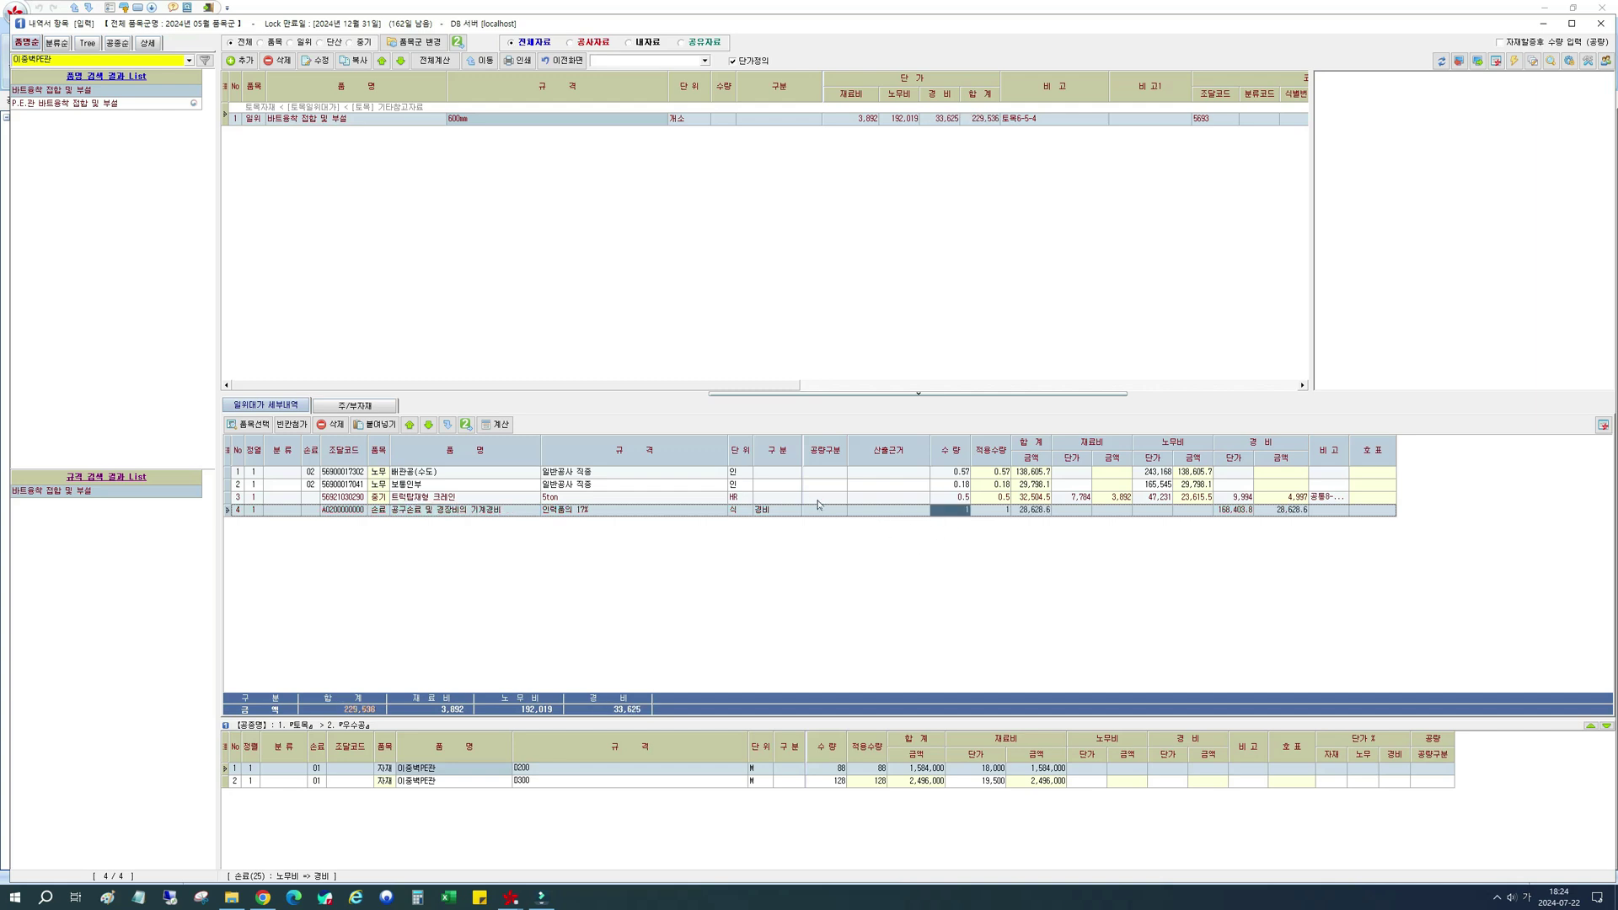
Check the specification and quantity of the 공구손료 및 경장비의 기계경비 line.
{"action": "left_click", "coordinate": [570, 513]}
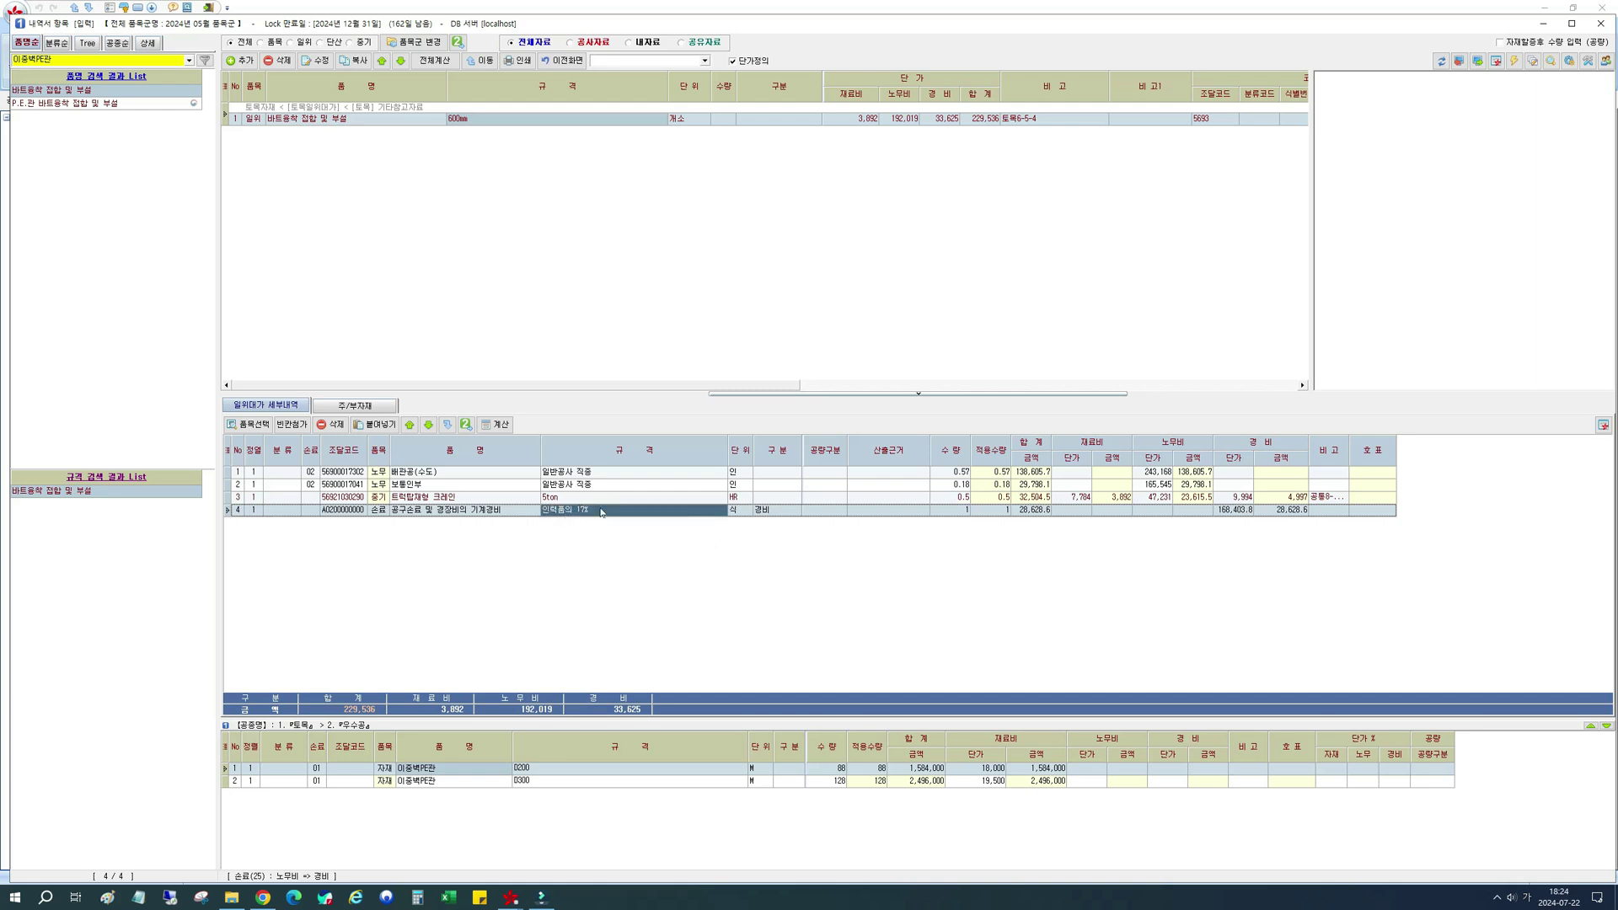
{"action": "left_click", "coordinate": [959, 511]}
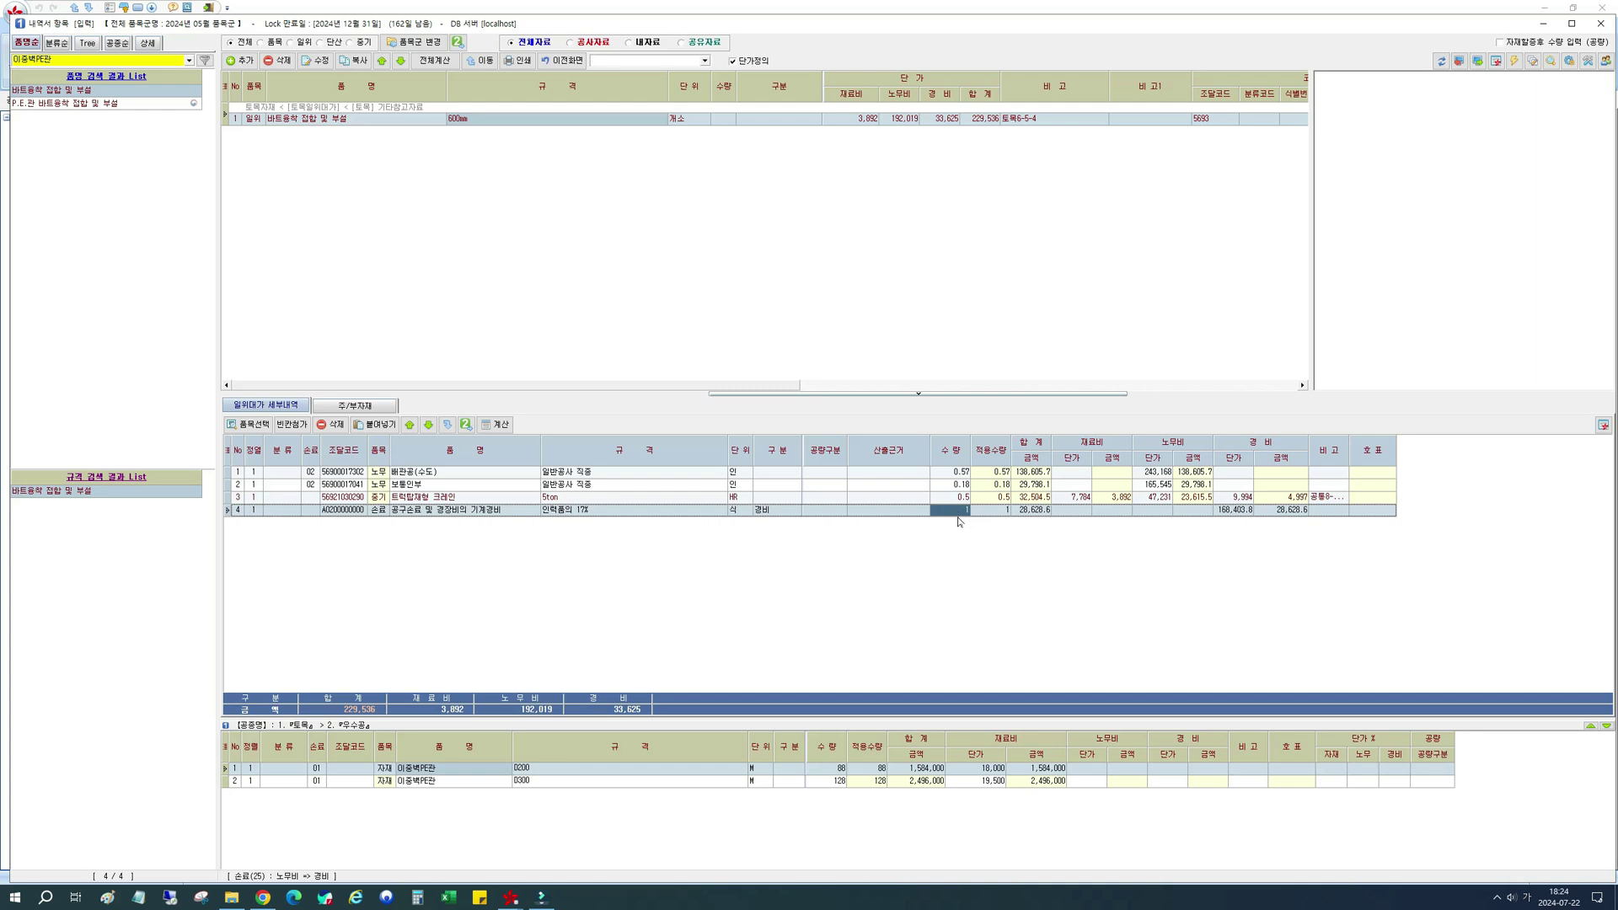
{"action": "left_click", "coordinate": [583, 514]}
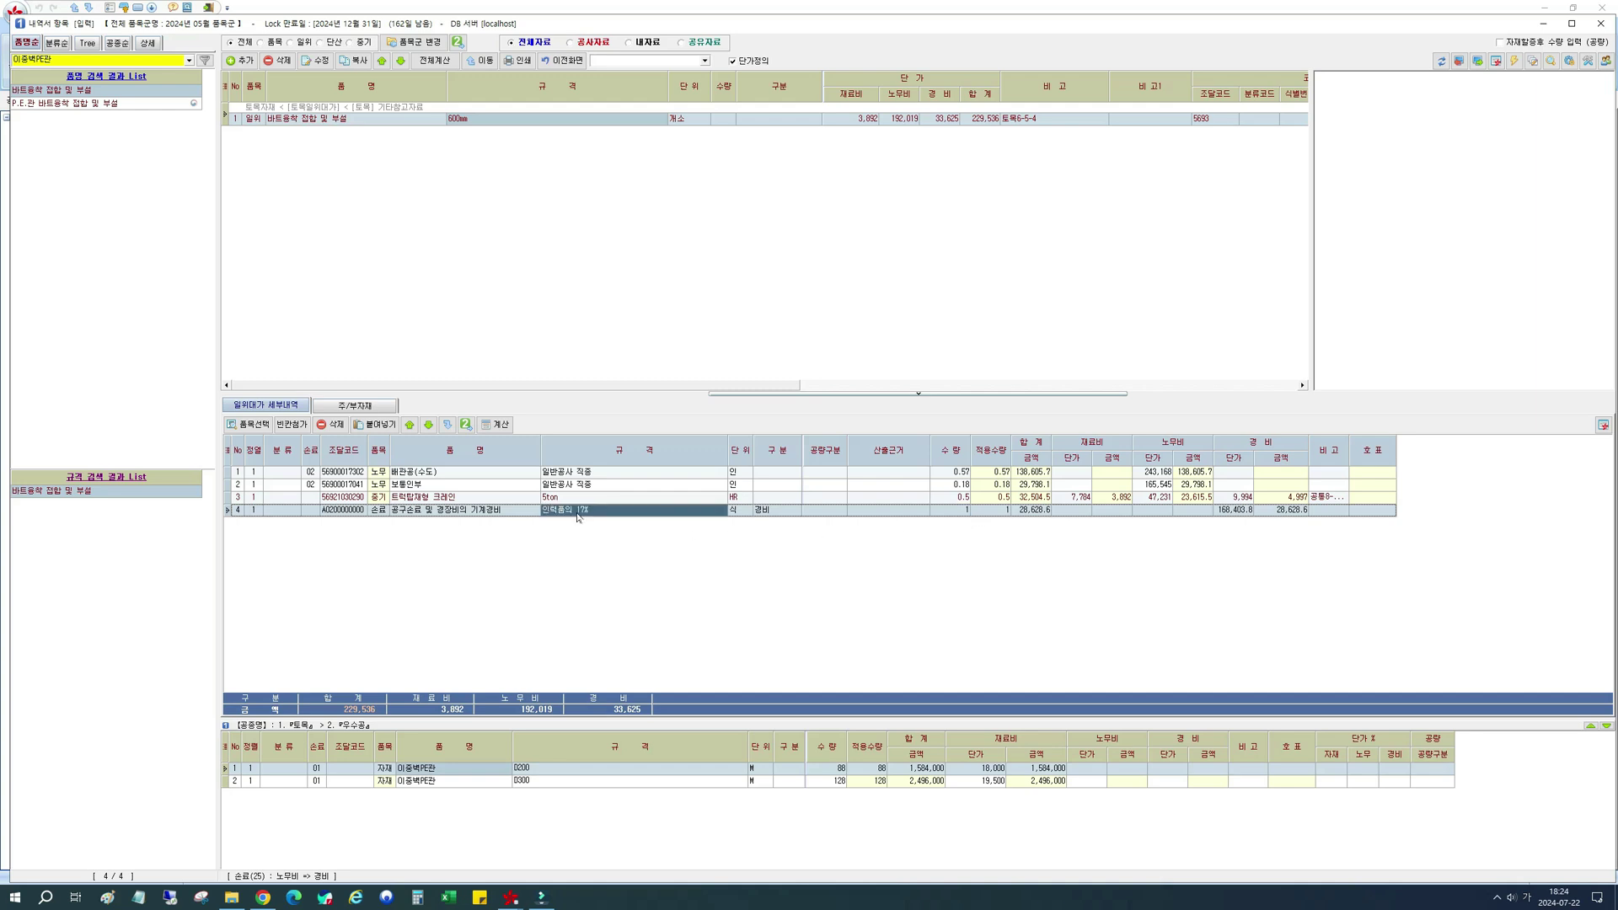
{"action": "left_click", "coordinate": [949, 512]}
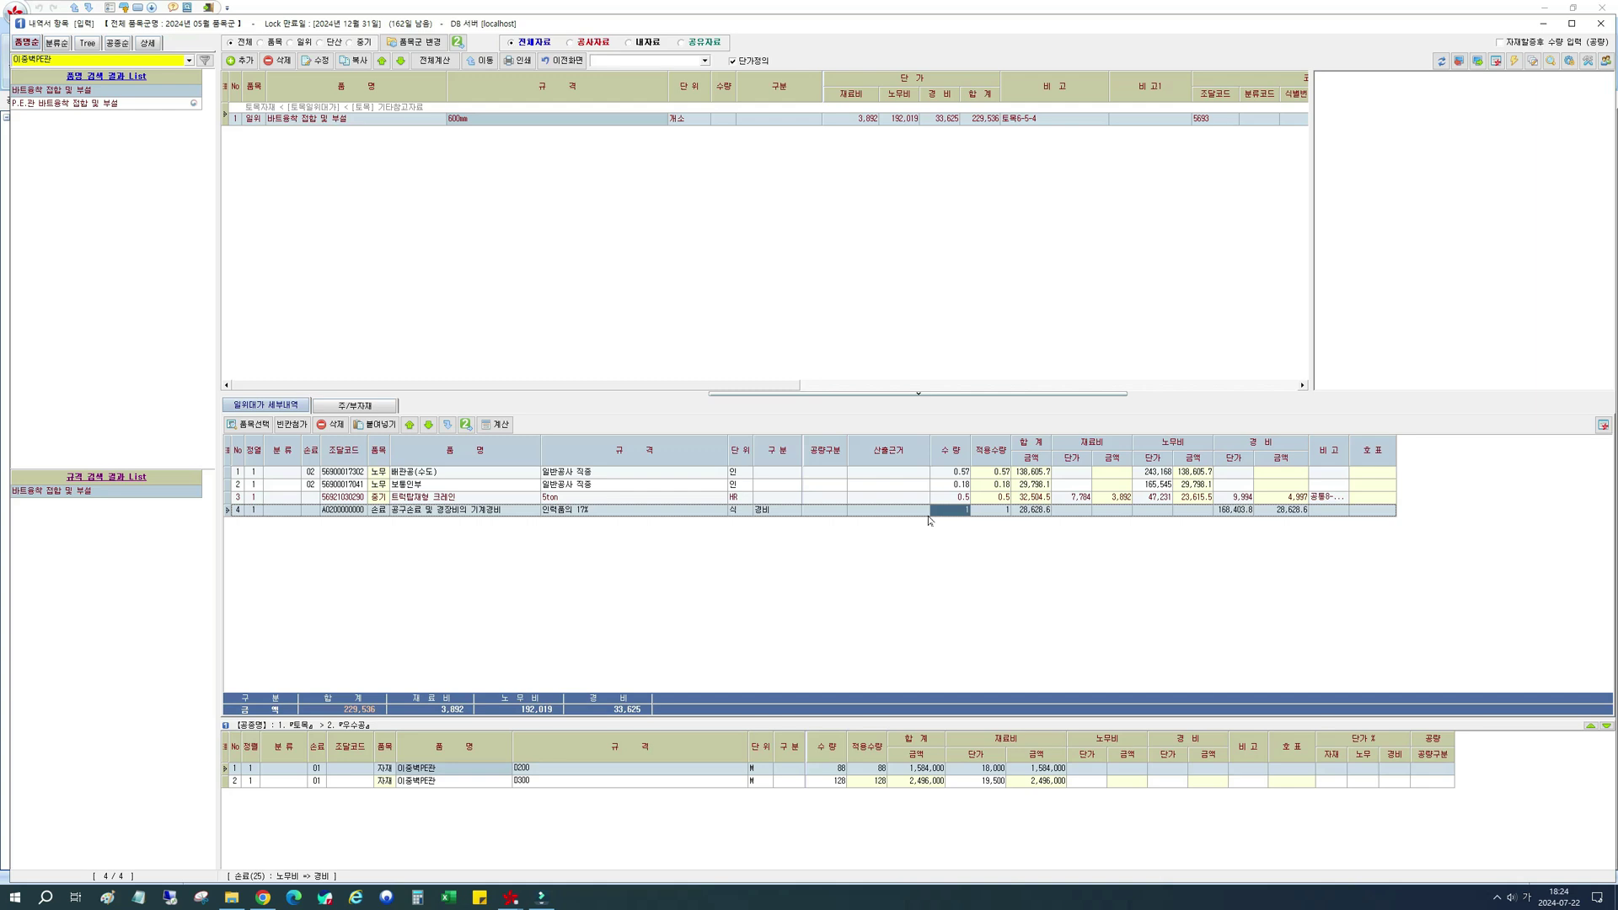
{"action": "left_click", "coordinate": [569, 514]}
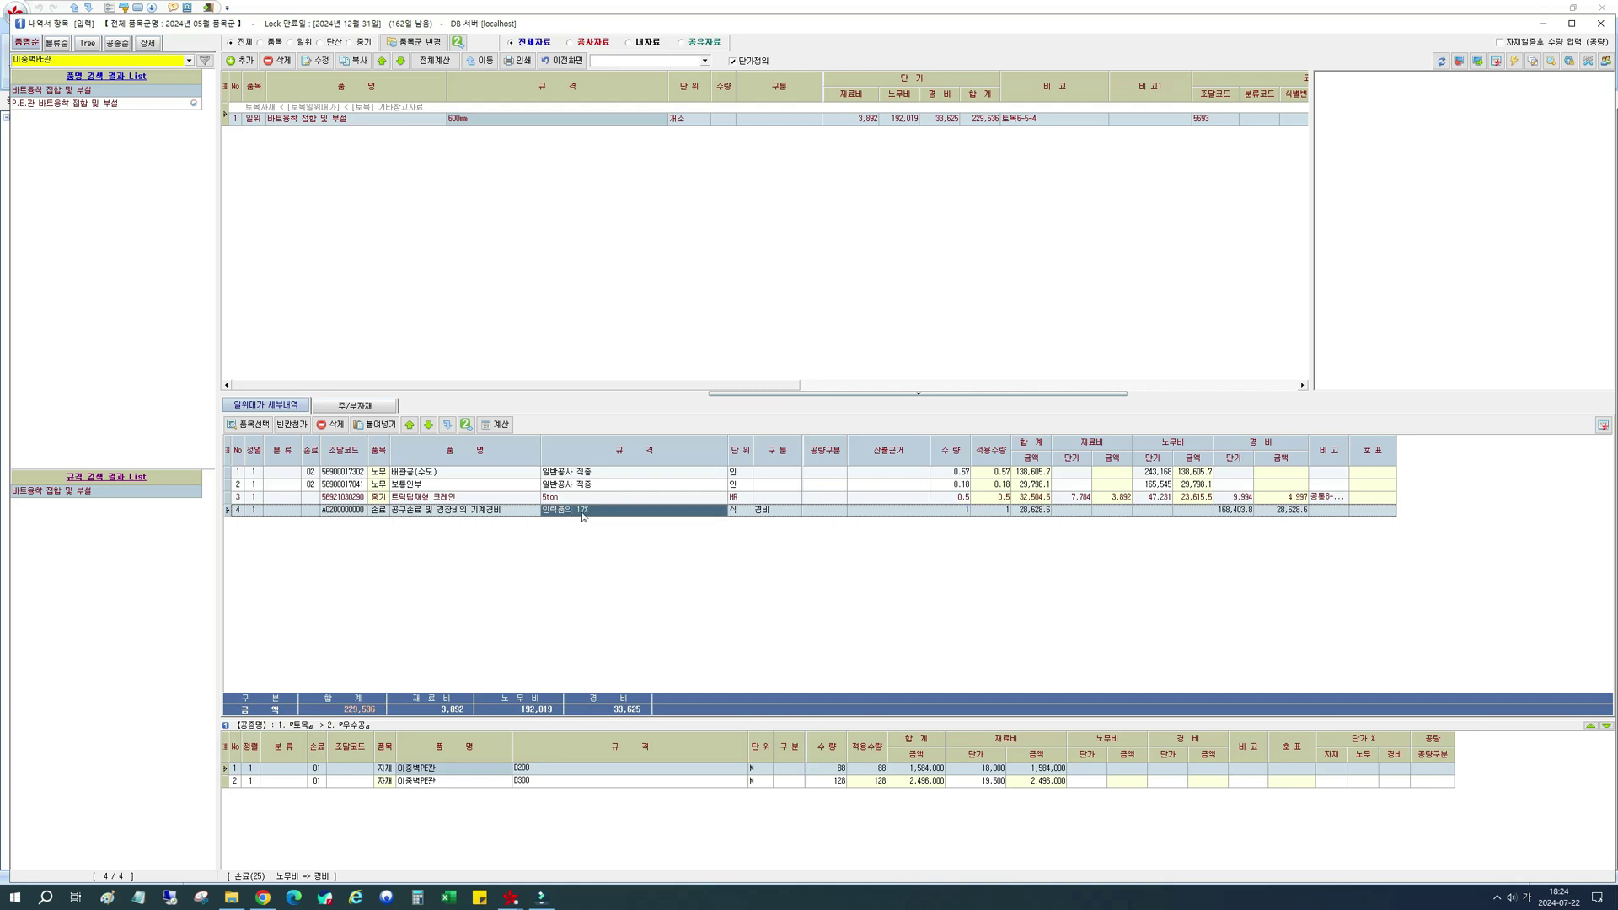
Enter 인력품의 17% as the specification of the 공구손료 및 경장비의 기계경비 line.
{"action": "left_click", "coordinate": [580, 514]}
{"action": "left_click", "coordinate": [558, 510]}
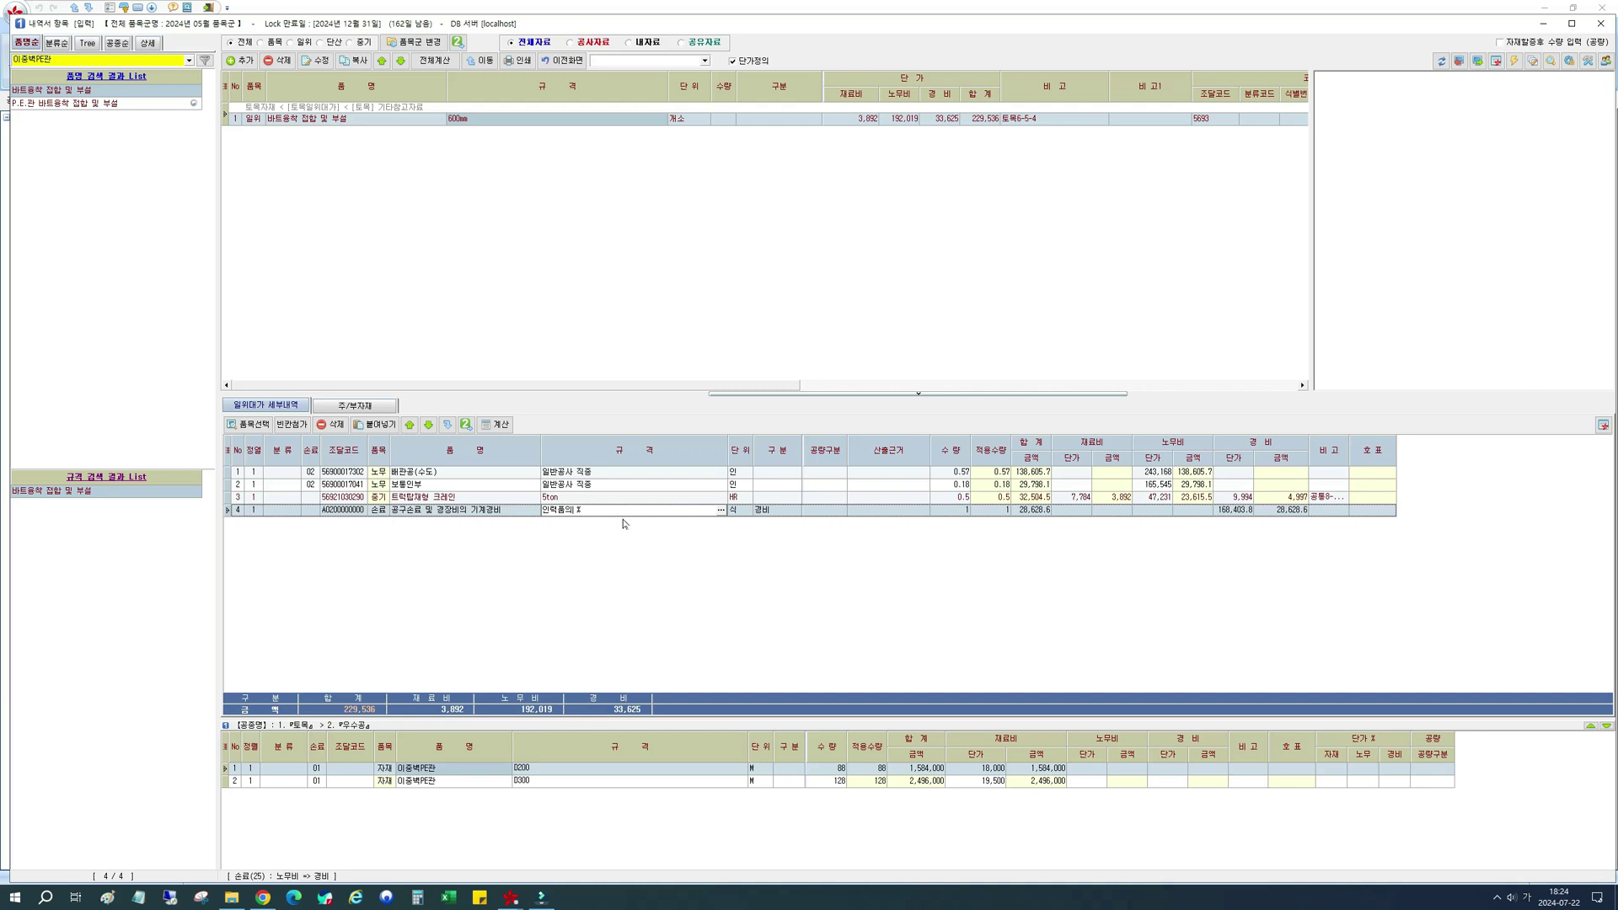
{"action": "left_click", "coordinate": [888, 513]}
{"action": "left_click", "coordinate": [574, 515]}
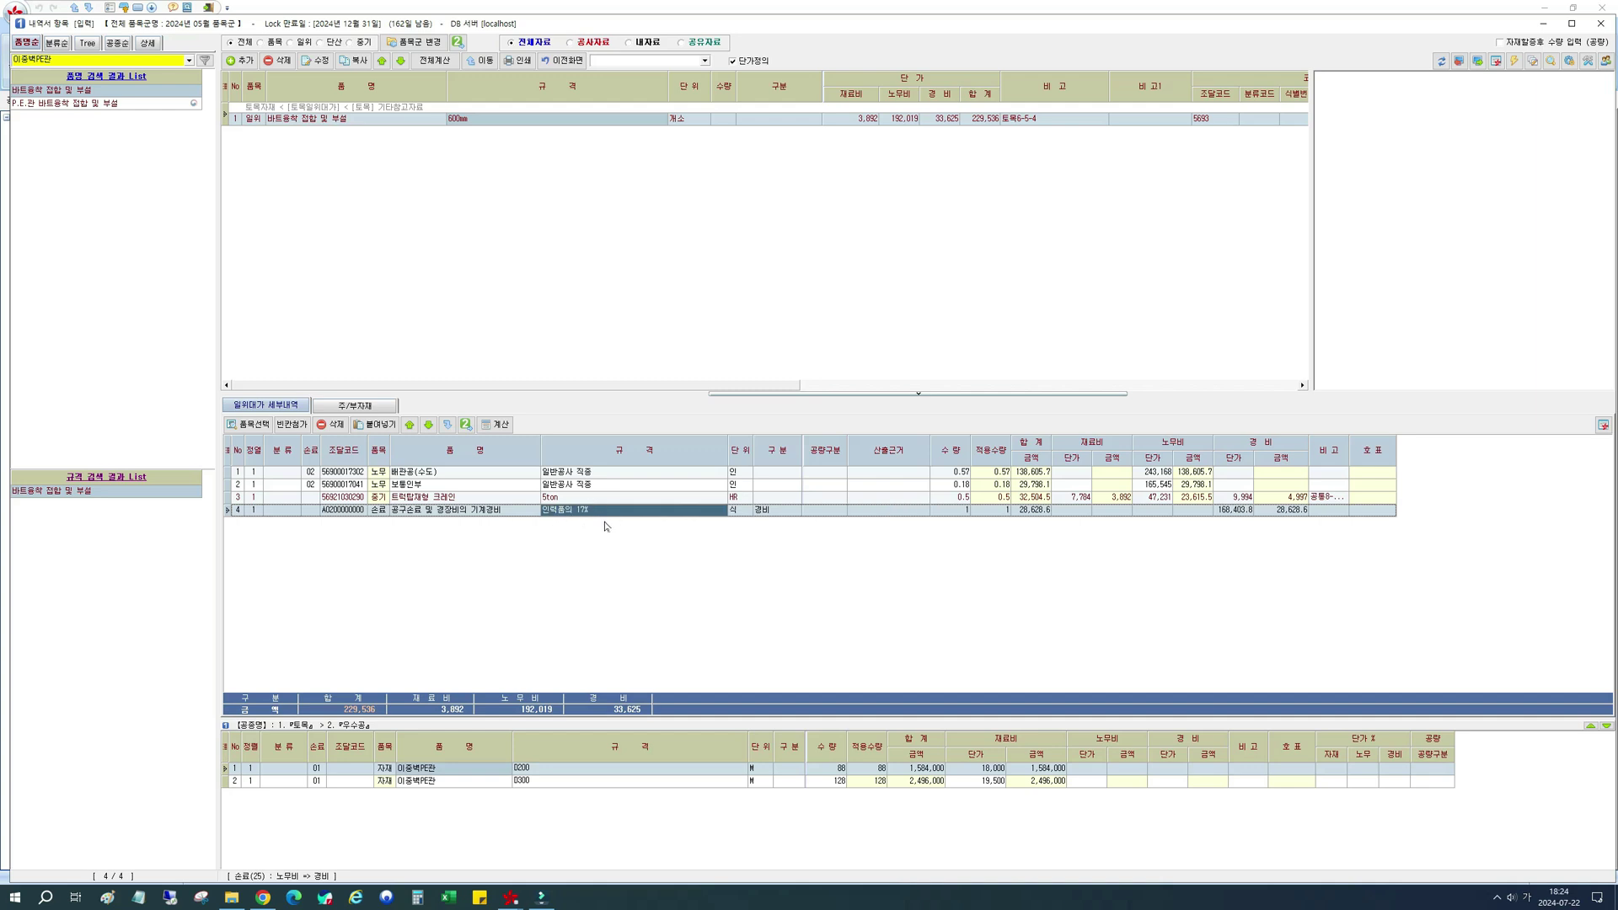
{"action": "left_click", "coordinate": [935, 510]}
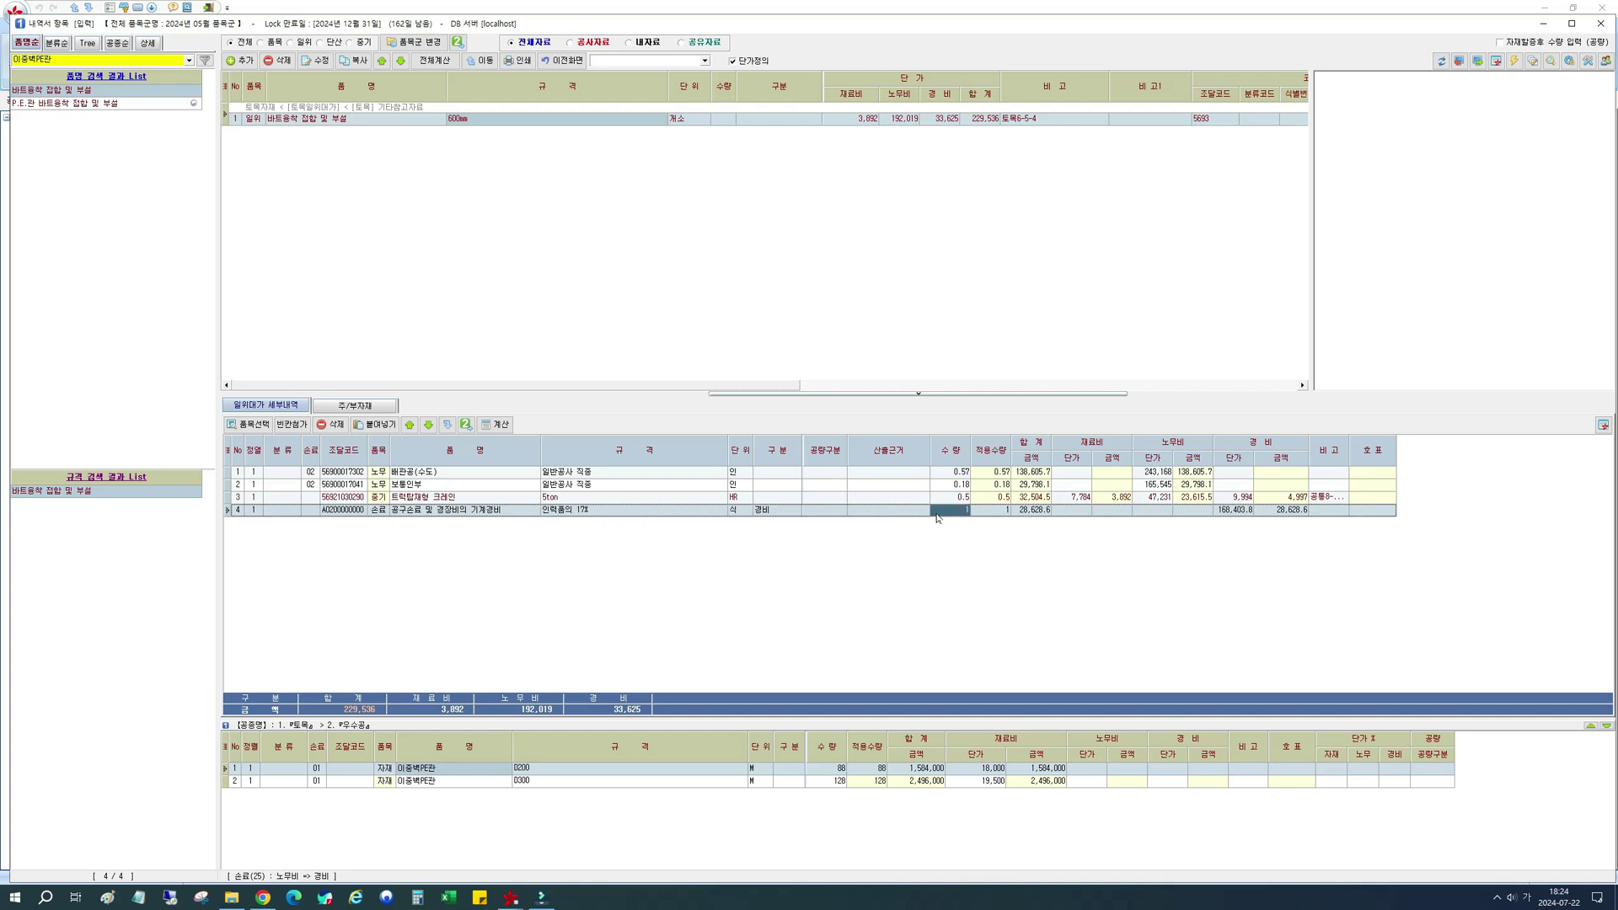
{"action": "type", "text": "17"}
{"action": "key", "text": "Escape"}
{"action": "left_click", "coordinate": [912, 513]}
{"action": "left_click", "coordinate": [932, 512]}
Check the item's 재료비, 노무비 and 경비 unit prices and the 조달코드 of the 공구손료 및 경장비의 기계경비 line.
{"action": "left_click", "coordinate": [857, 123]}
{"action": "left_click", "coordinate": [914, 123]}
{"action": "left_click", "coordinate": [932, 123]}
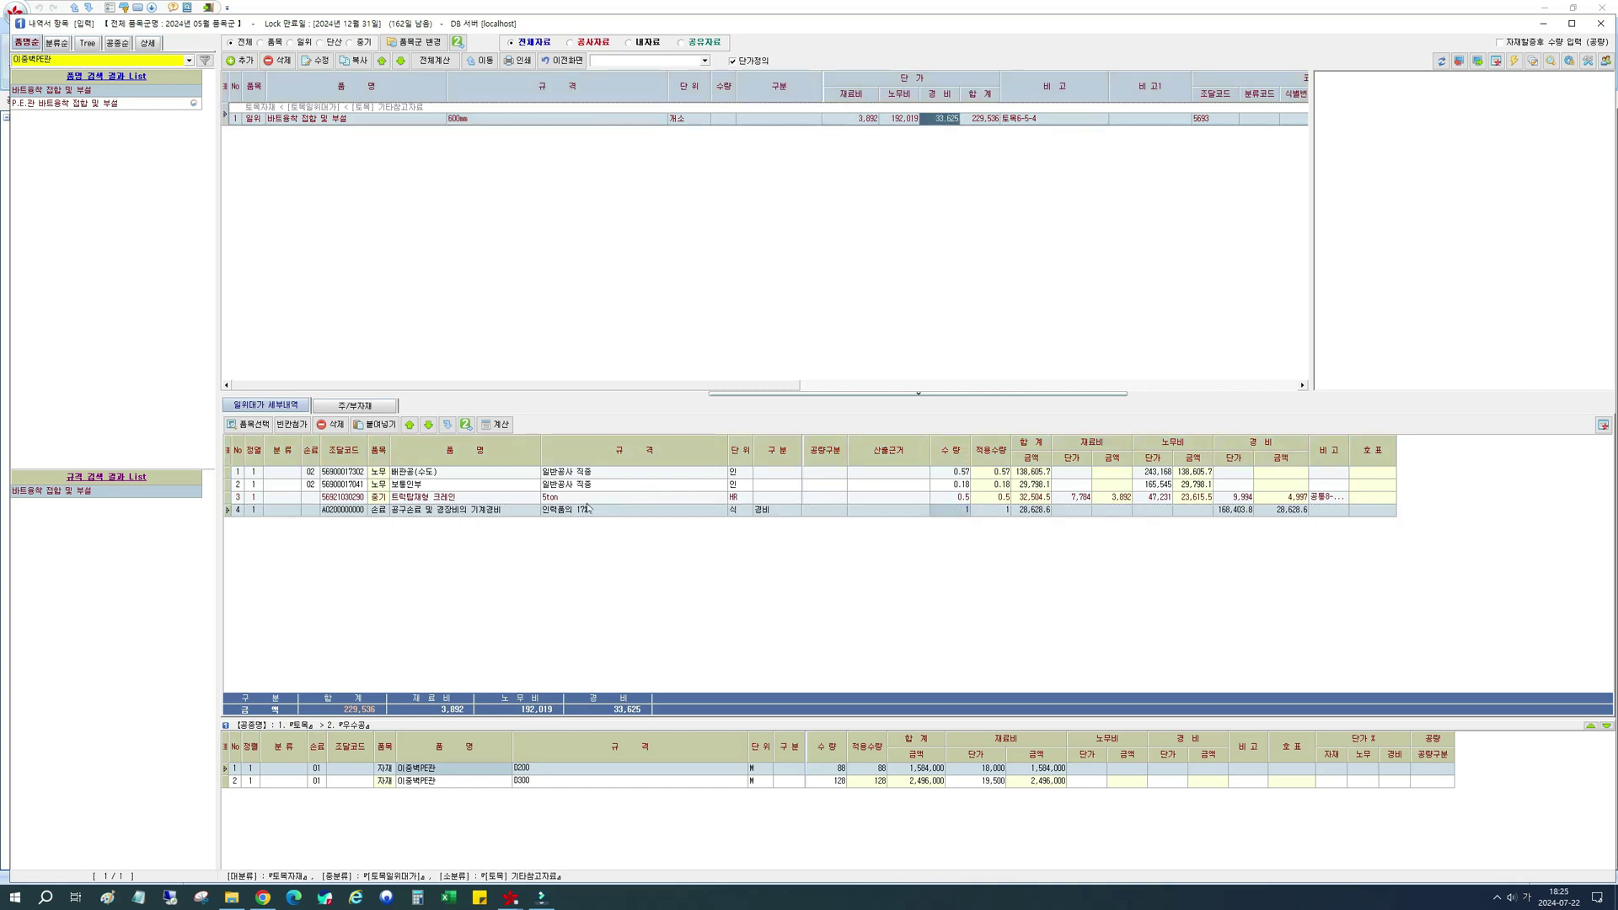
{"action": "left_click", "coordinate": [511, 511]}
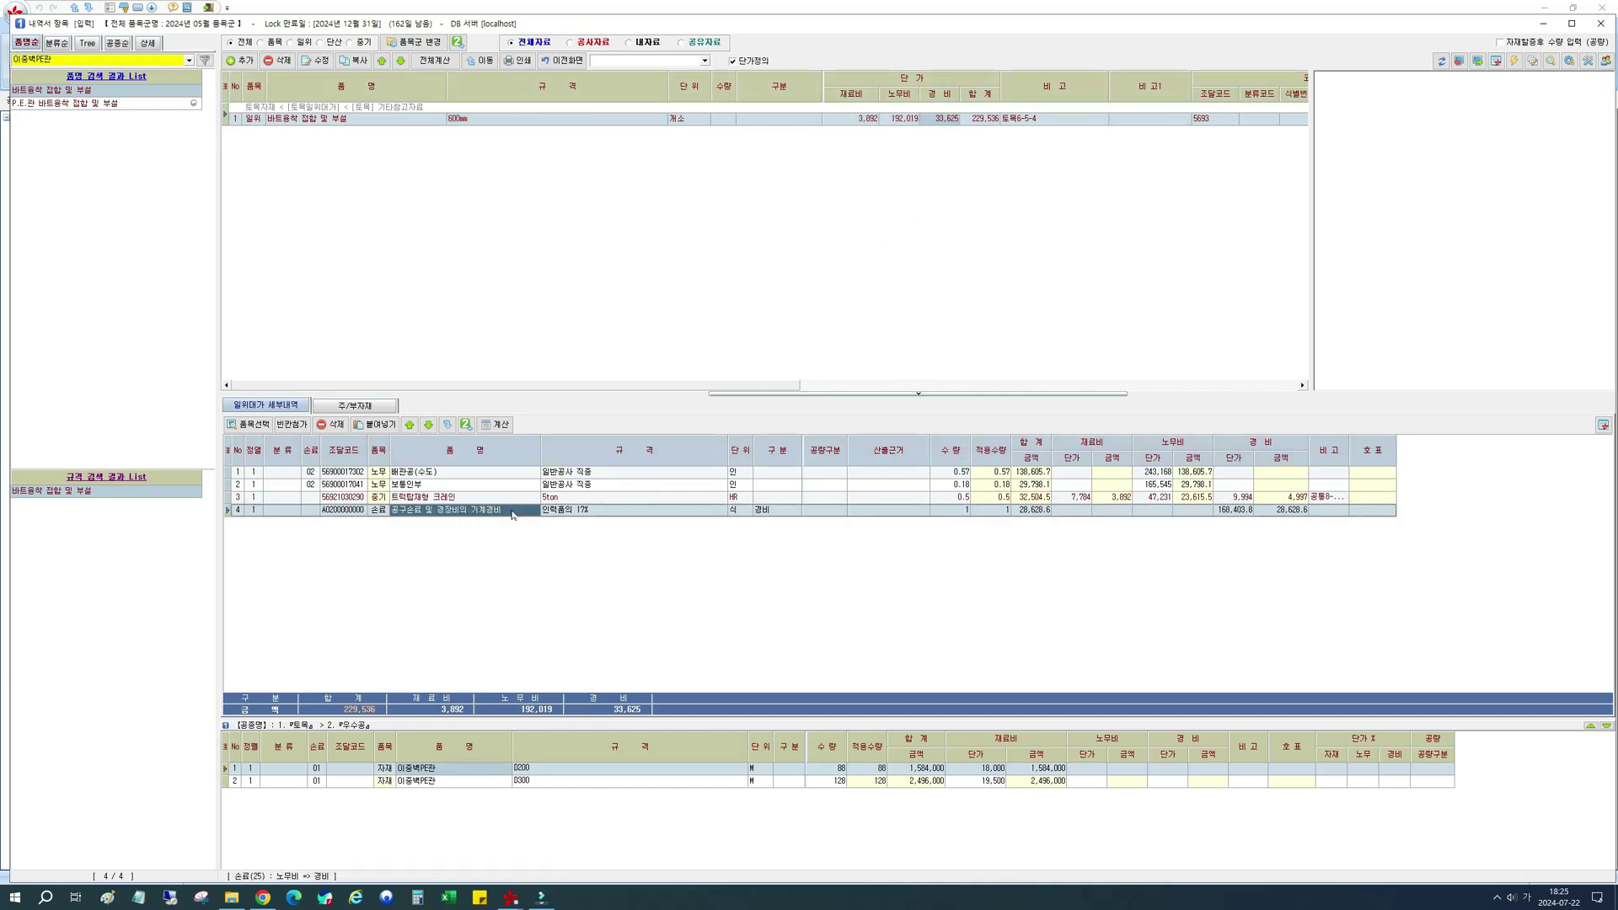
{"action": "left_click", "coordinate": [346, 512]}
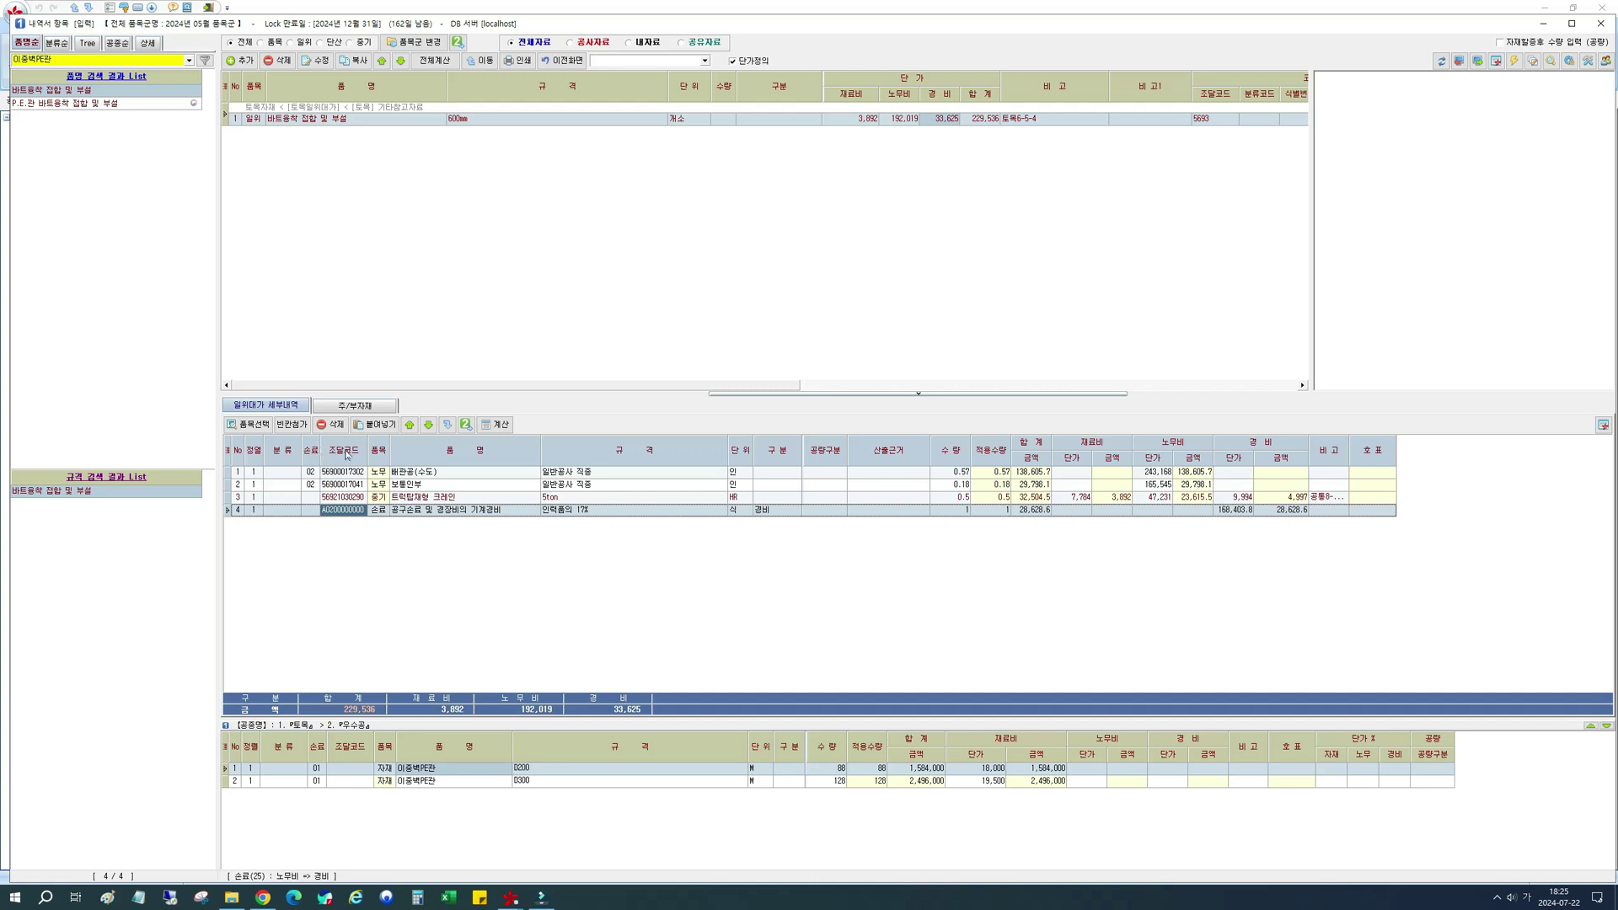
Hide the 조달코드 column of the 일위대가 details and show it again.
{"action": "left_click", "coordinate": [227, 461]}
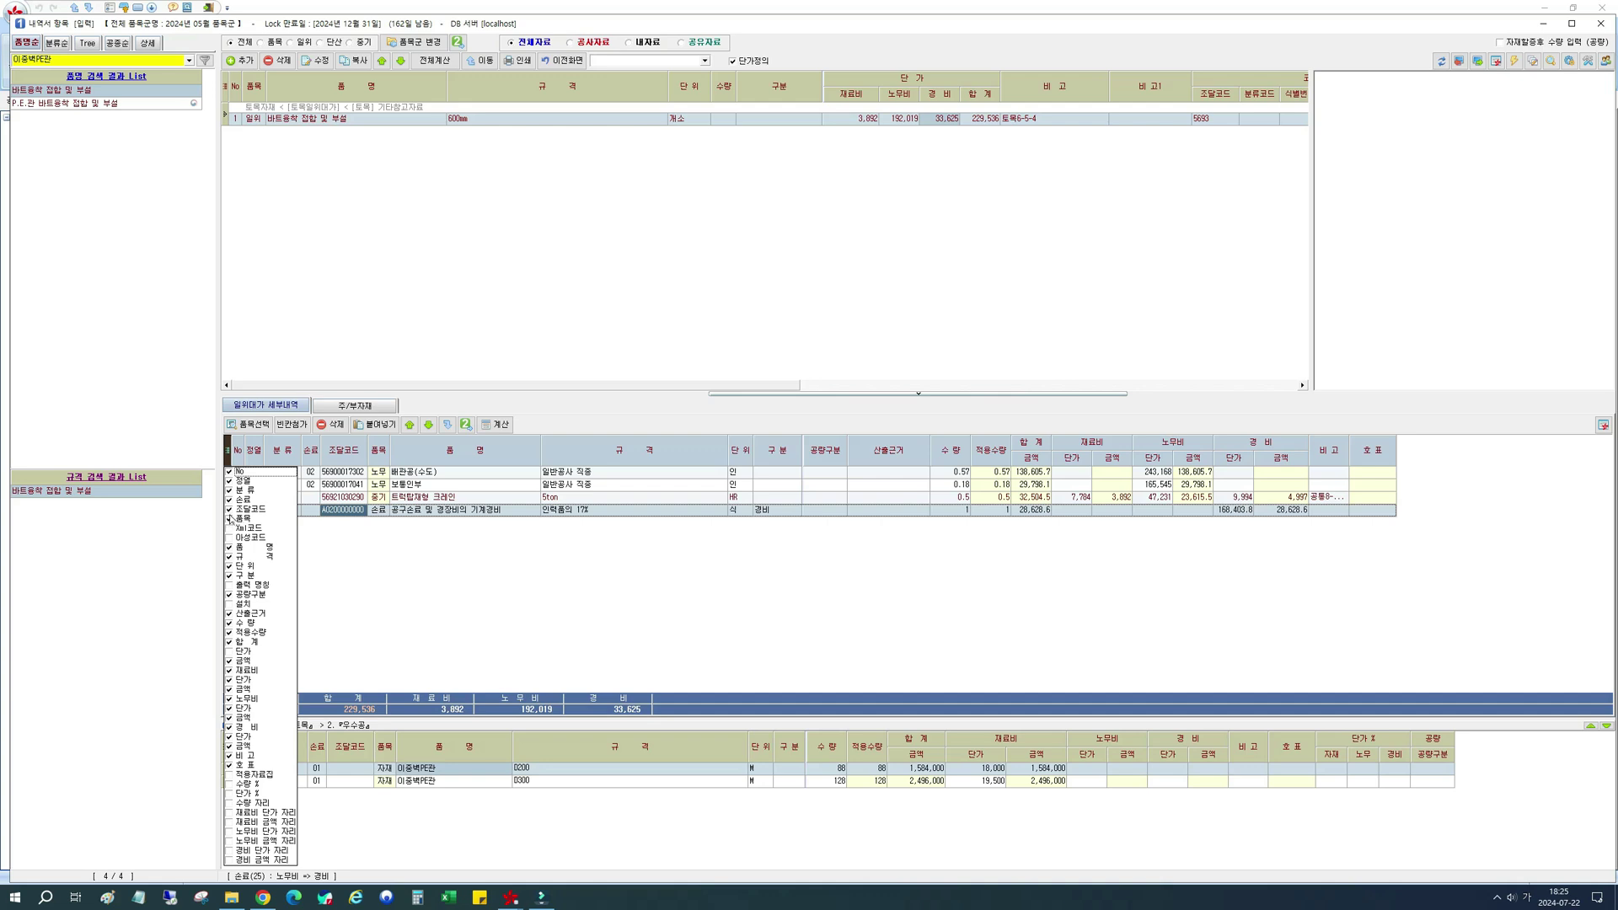
{"action": "left_click", "coordinate": [229, 510]}
{"action": "left_click", "coordinate": [229, 510]}
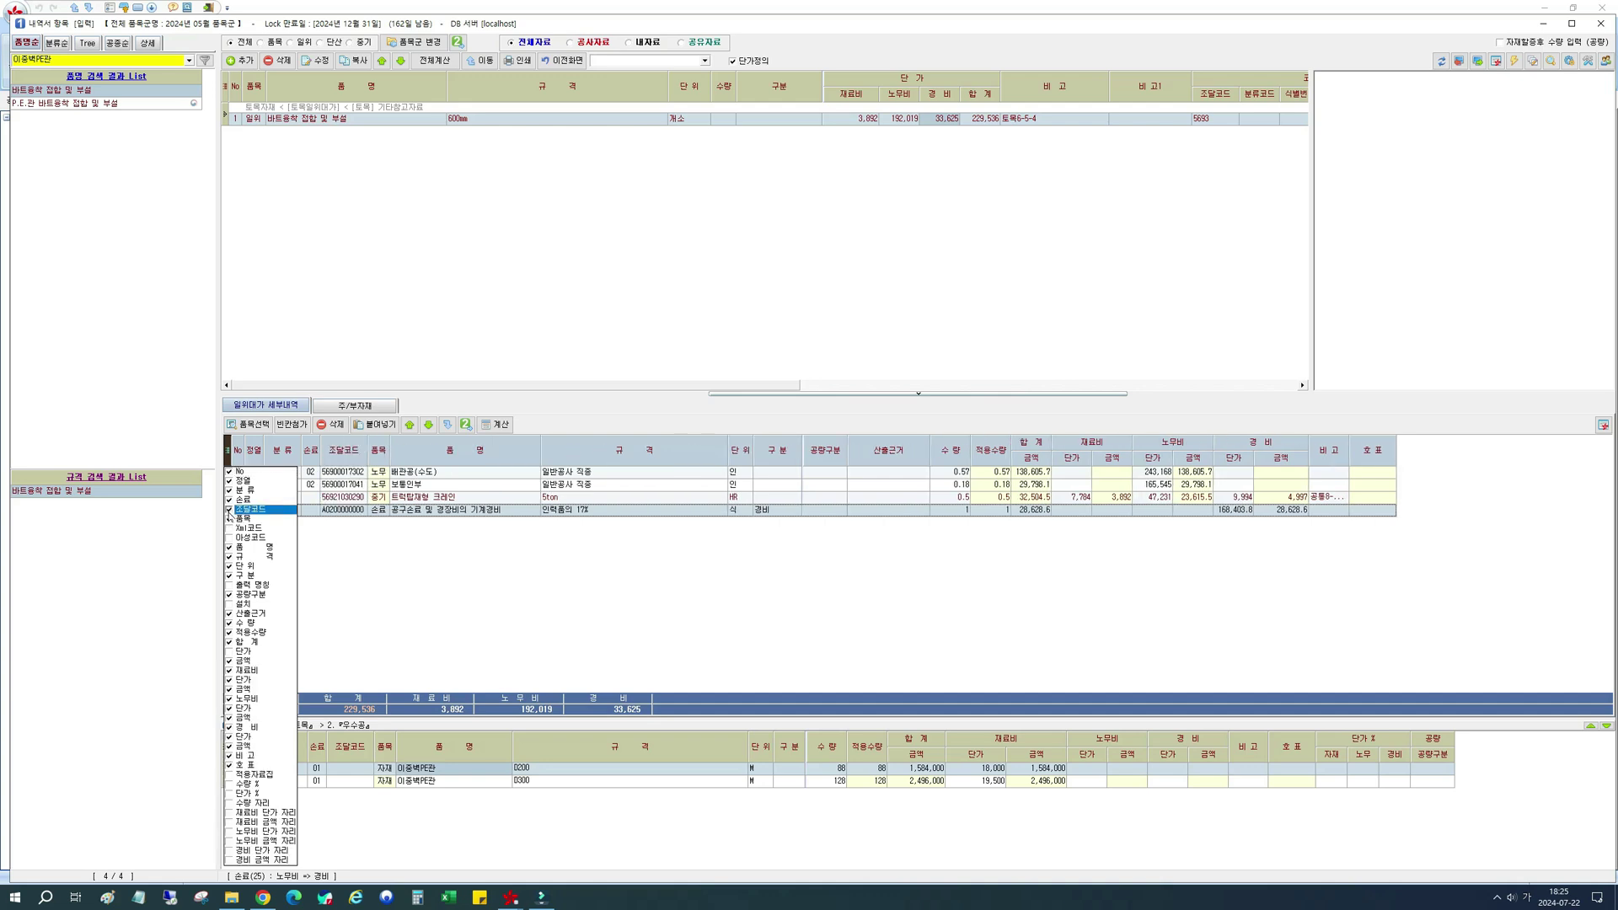
{"action": "left_click", "coordinate": [229, 510]}
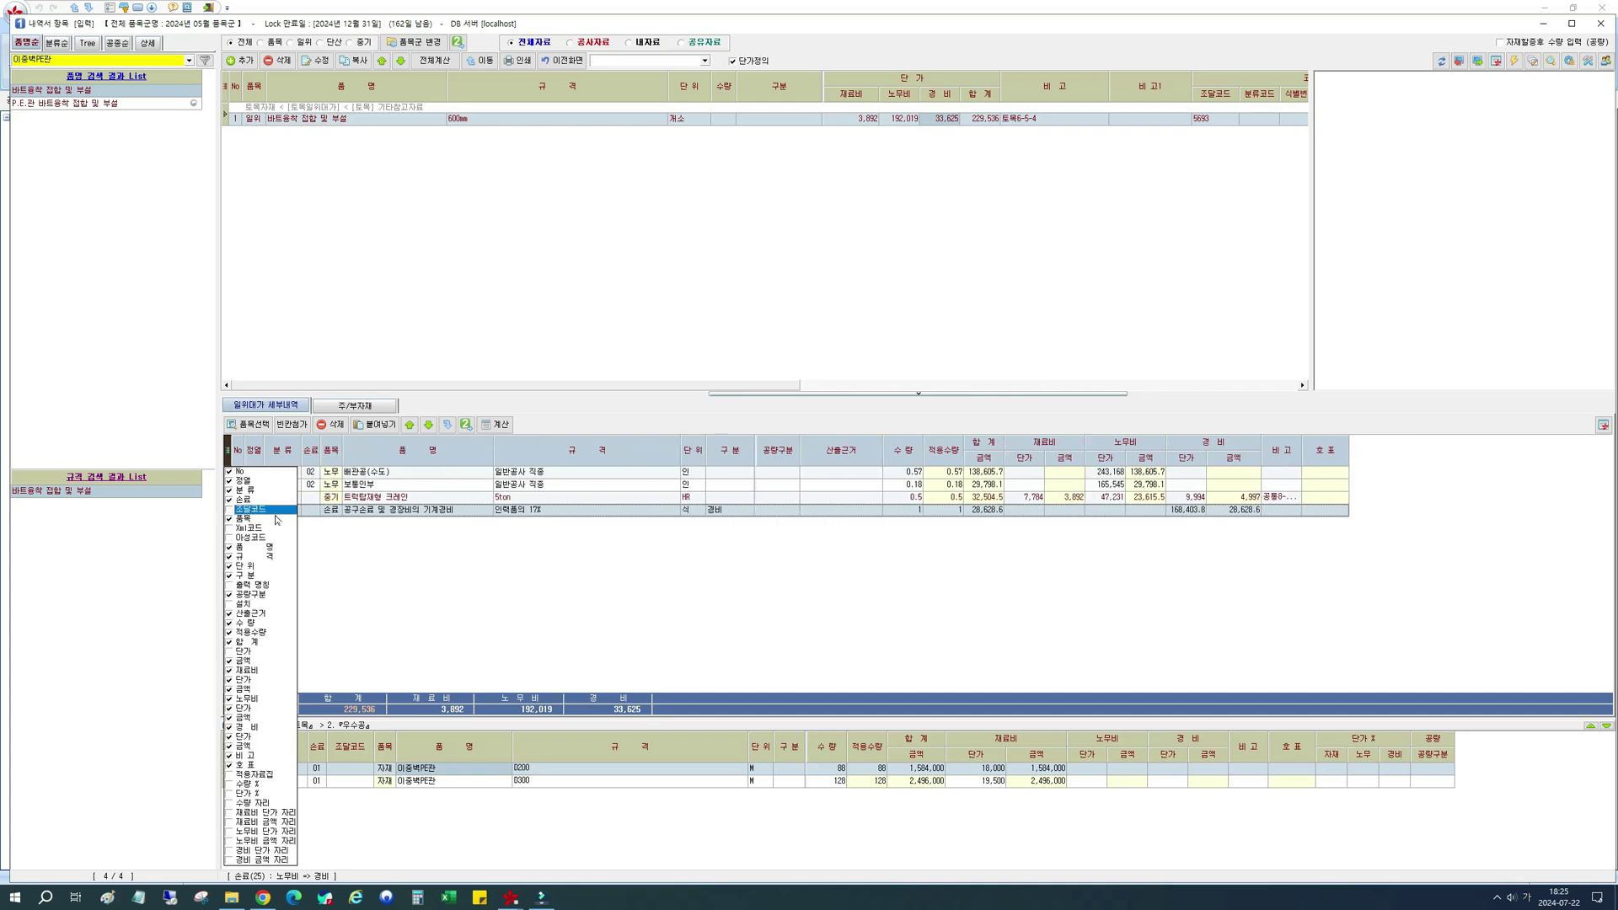
{"action": "left_click", "coordinate": [229, 510]}
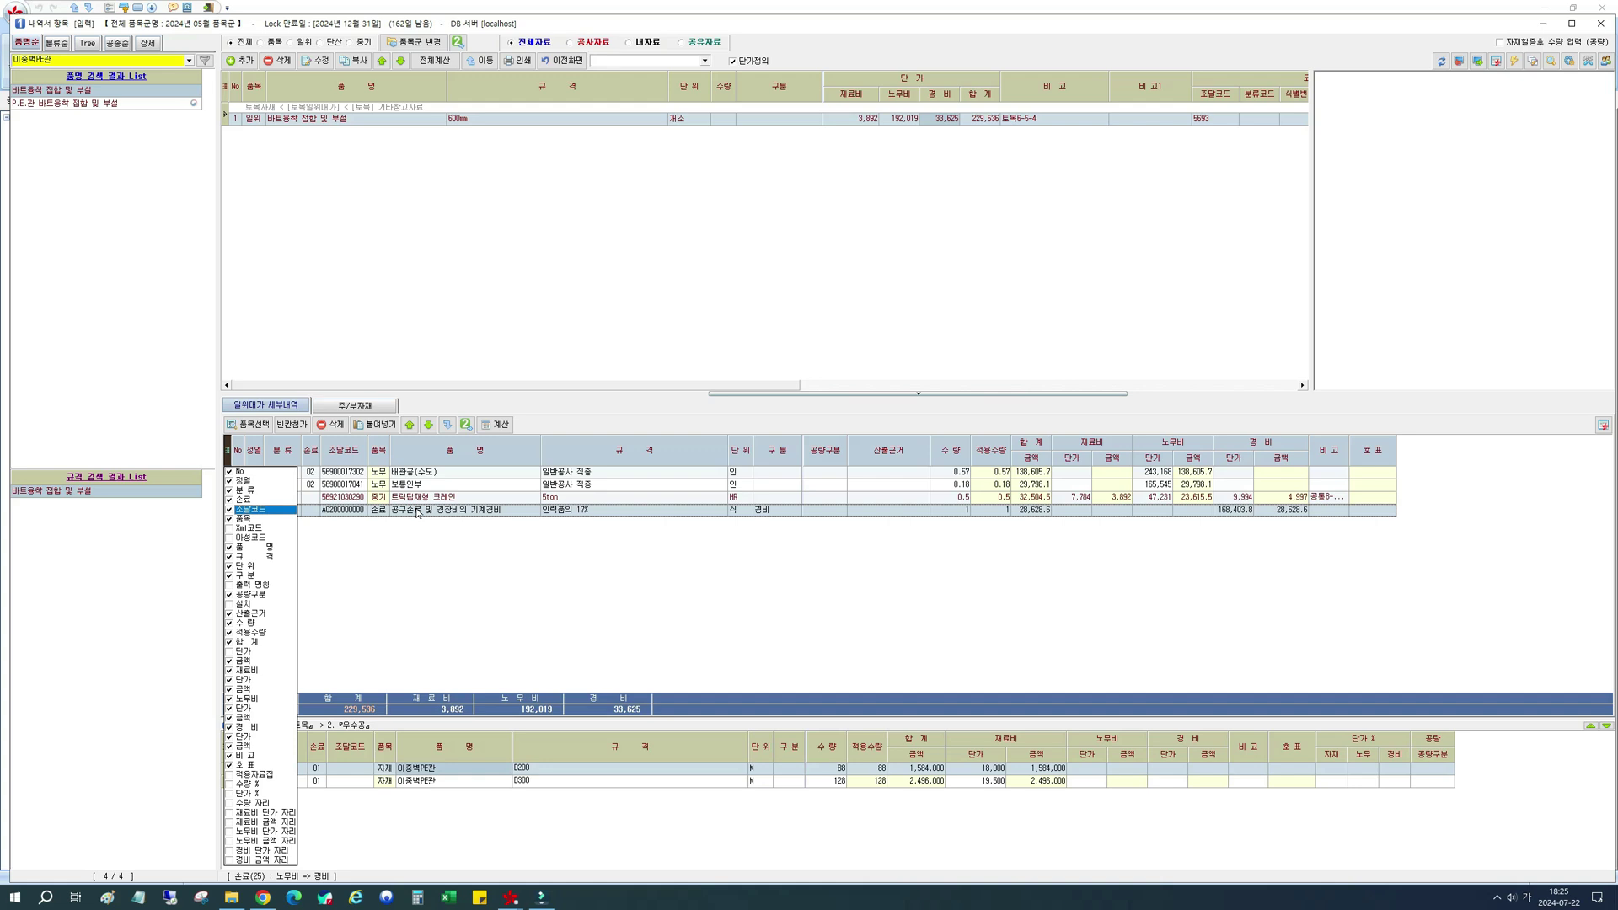
{"action": "left_click", "coordinate": [376, 511]}
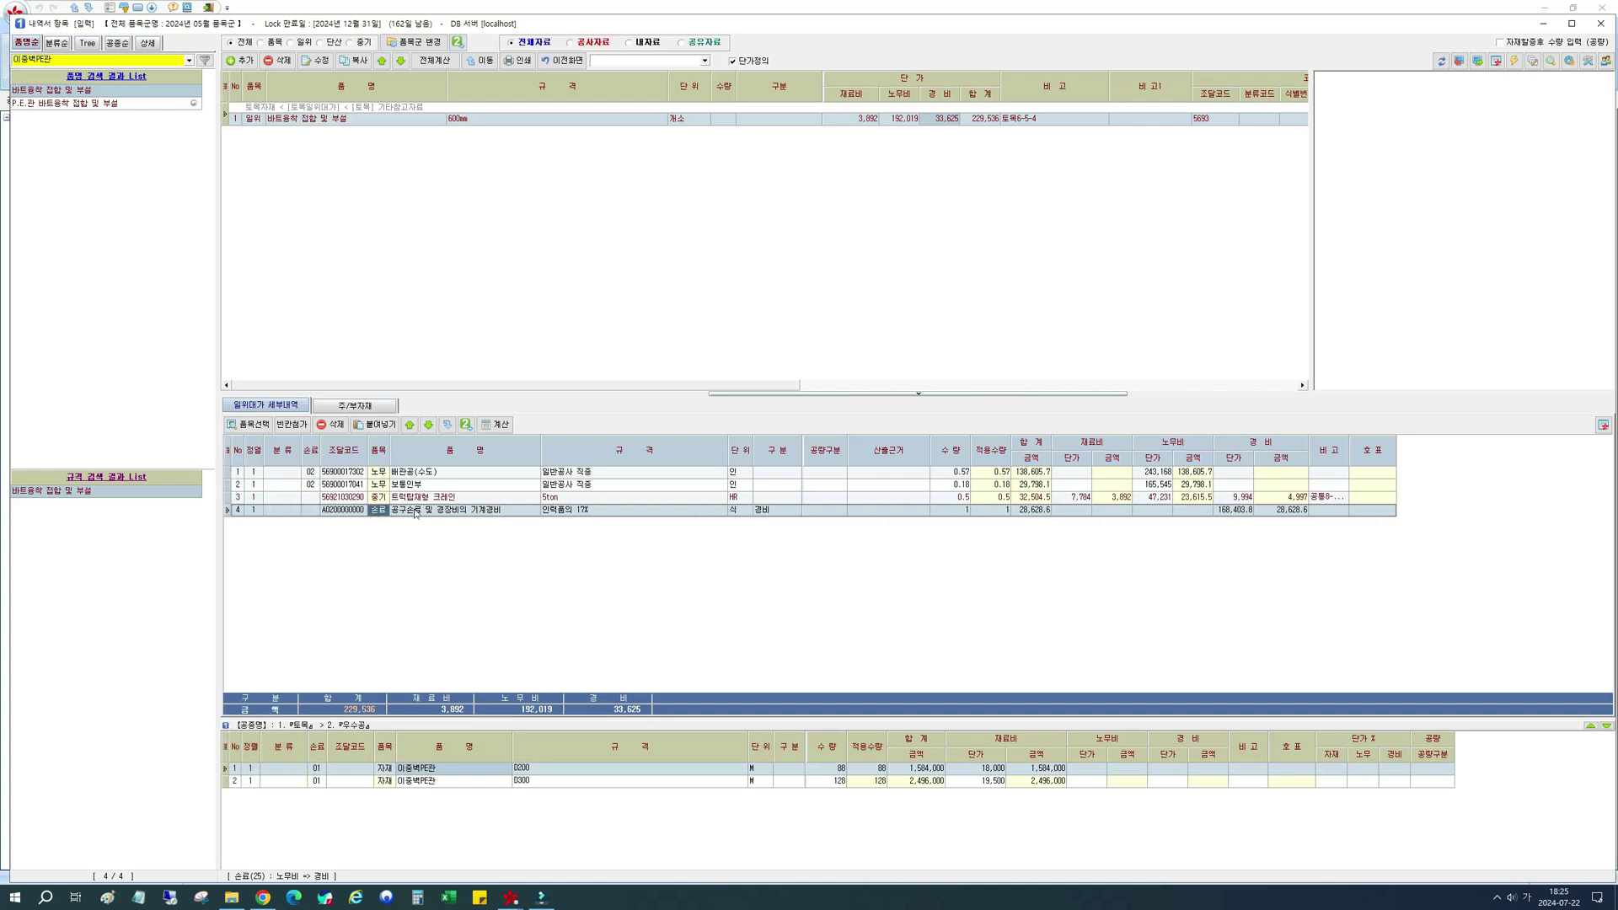
Shorten the 조달코드 of the 공구손료 및 경장비의 기계경비 line to A02.
{"action": "left_click", "coordinate": [425, 512]}
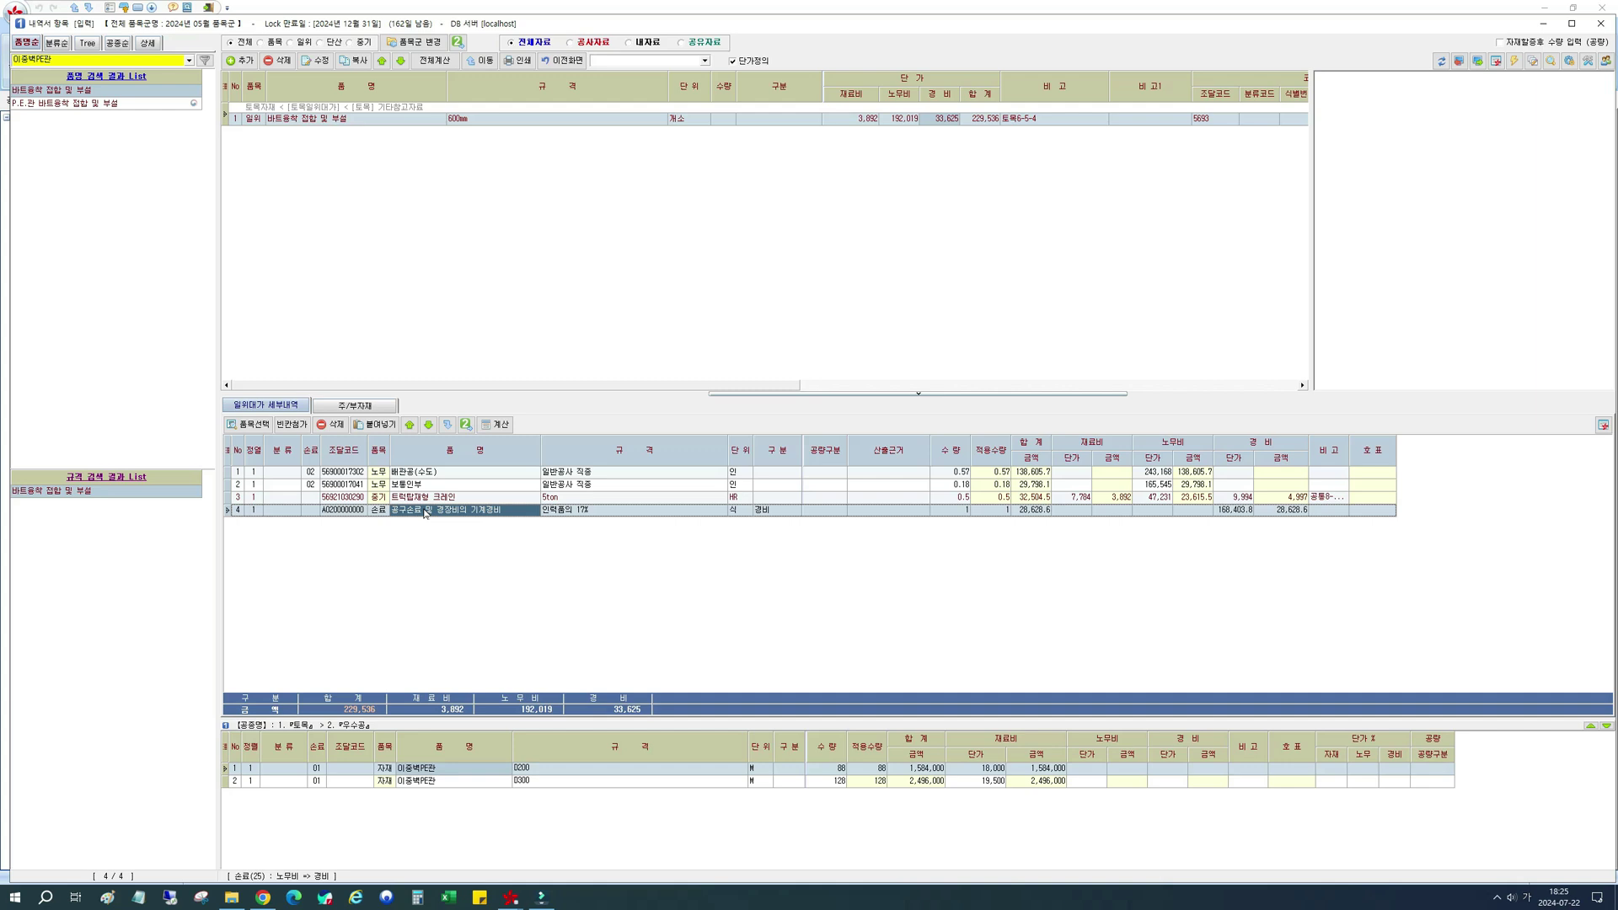
{"action": "left_click", "coordinate": [342, 511]}
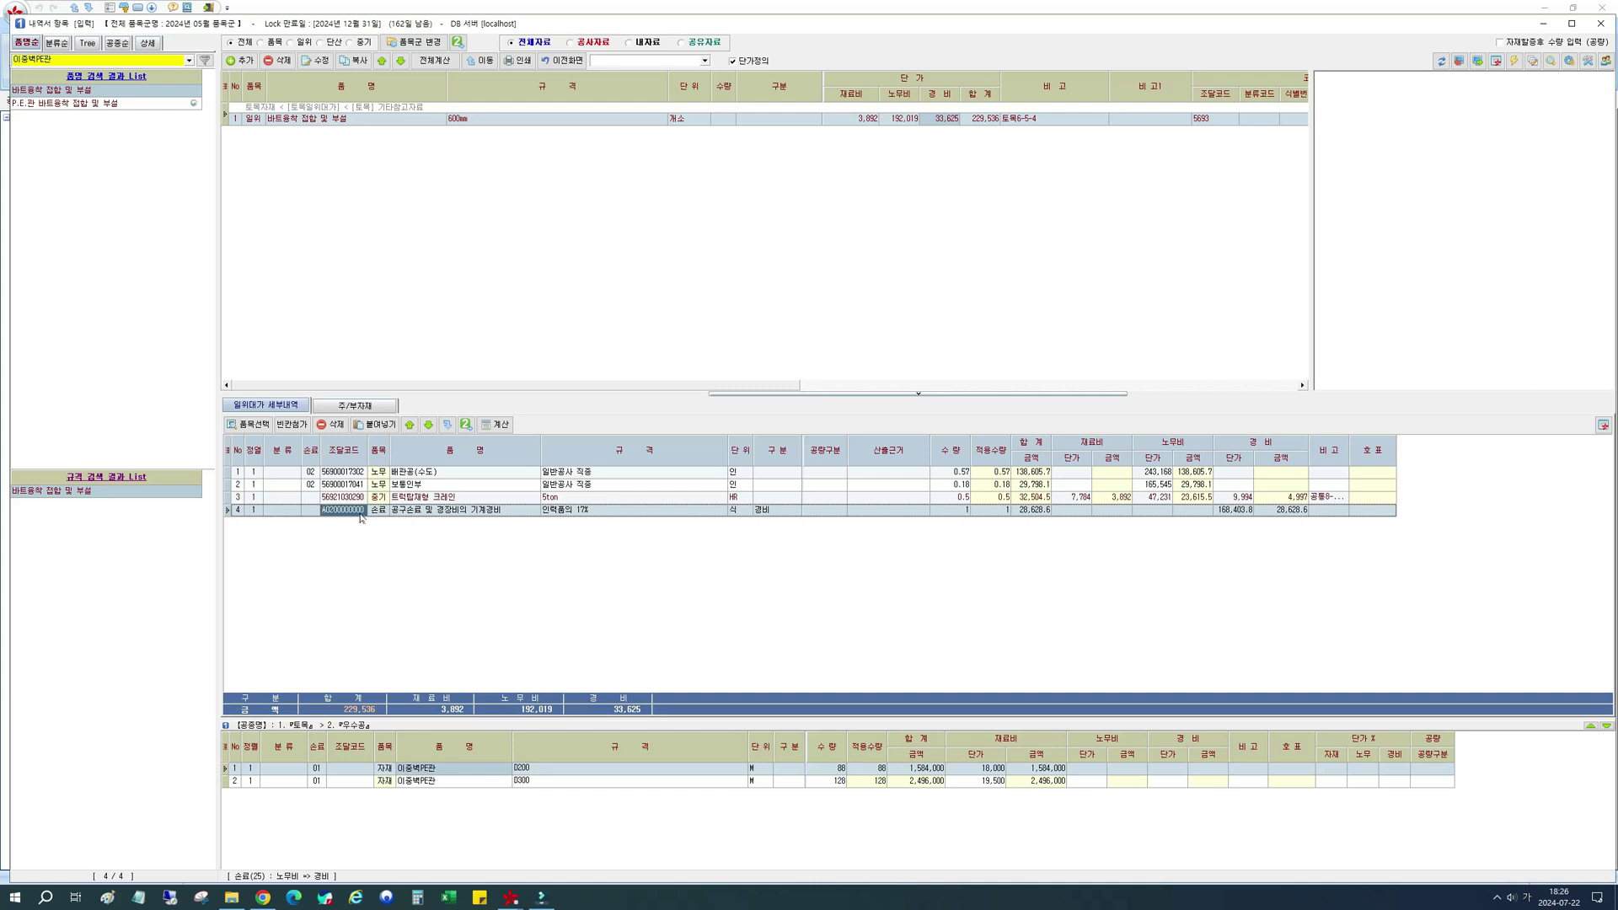
{"action": "left_click", "coordinate": [333, 514]}
{"action": "left_click", "coordinate": [333, 511]}
{"action": "left_click_drag", "start_coordinate": [346, 511], "coordinate": [361, 511]}
{"action": "key", "text": "BackSpace"}
{"action": "double_click", "coordinate": [335, 510]}
{"action": "left_click", "coordinate": [322, 510]}
{"action": "key", "text": "Return"}
Compare the 손료 codes of the 배관공(수도) and 보통인부 lines with the tool-cost line's 조달코드, specification and 경비 amount.
{"action": "left_click", "coordinate": [310, 473]}
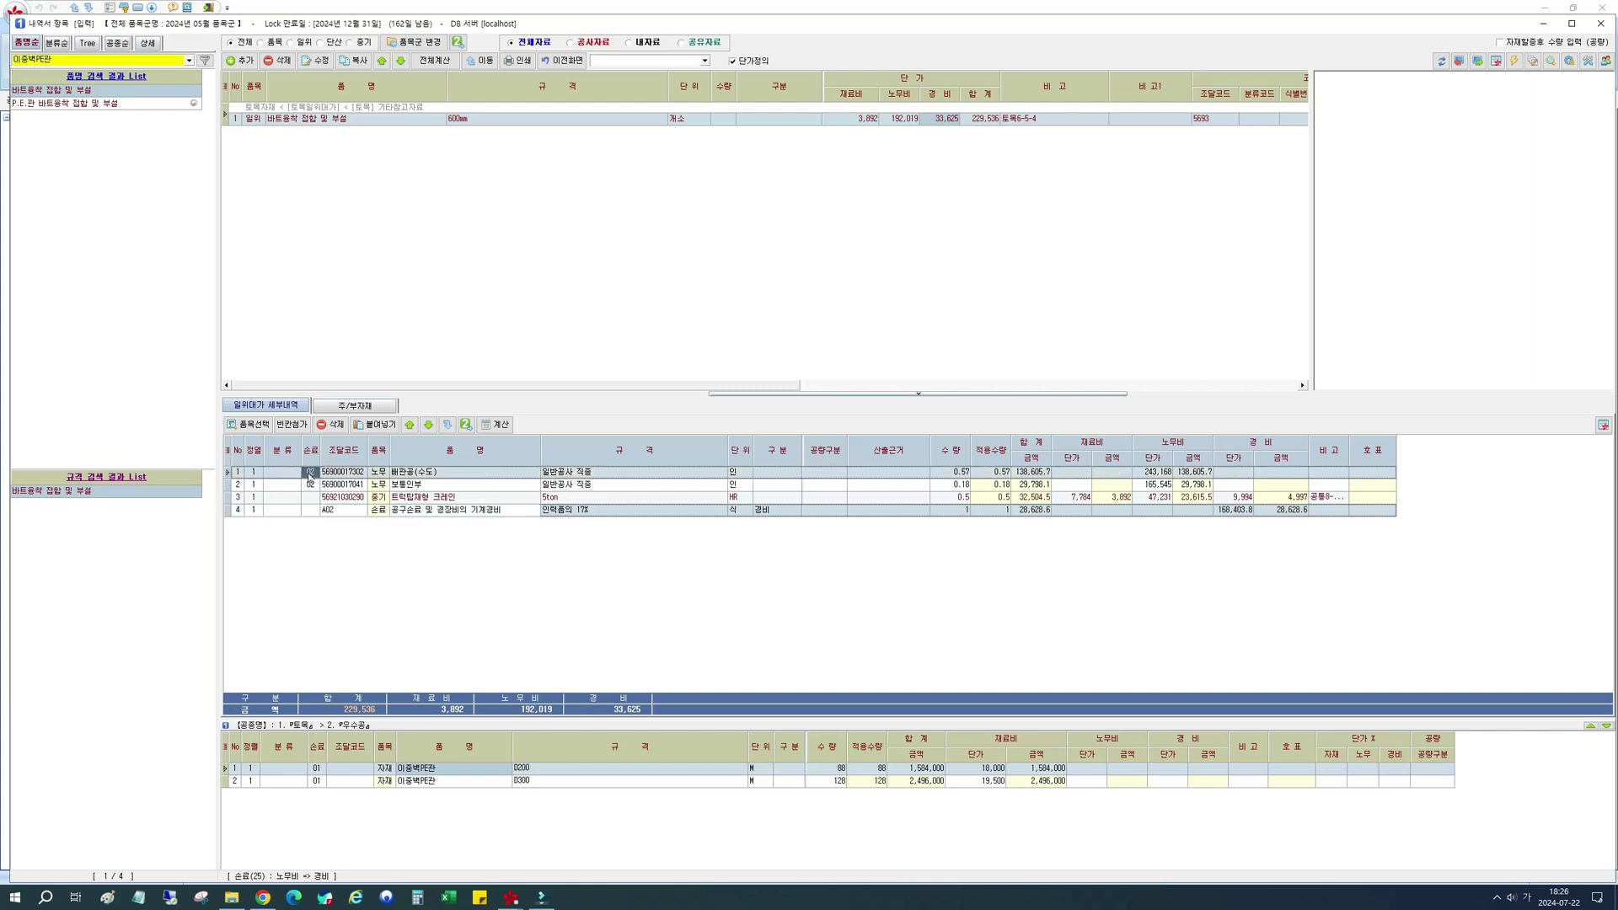
{"action": "left_click", "coordinate": [313, 486]}
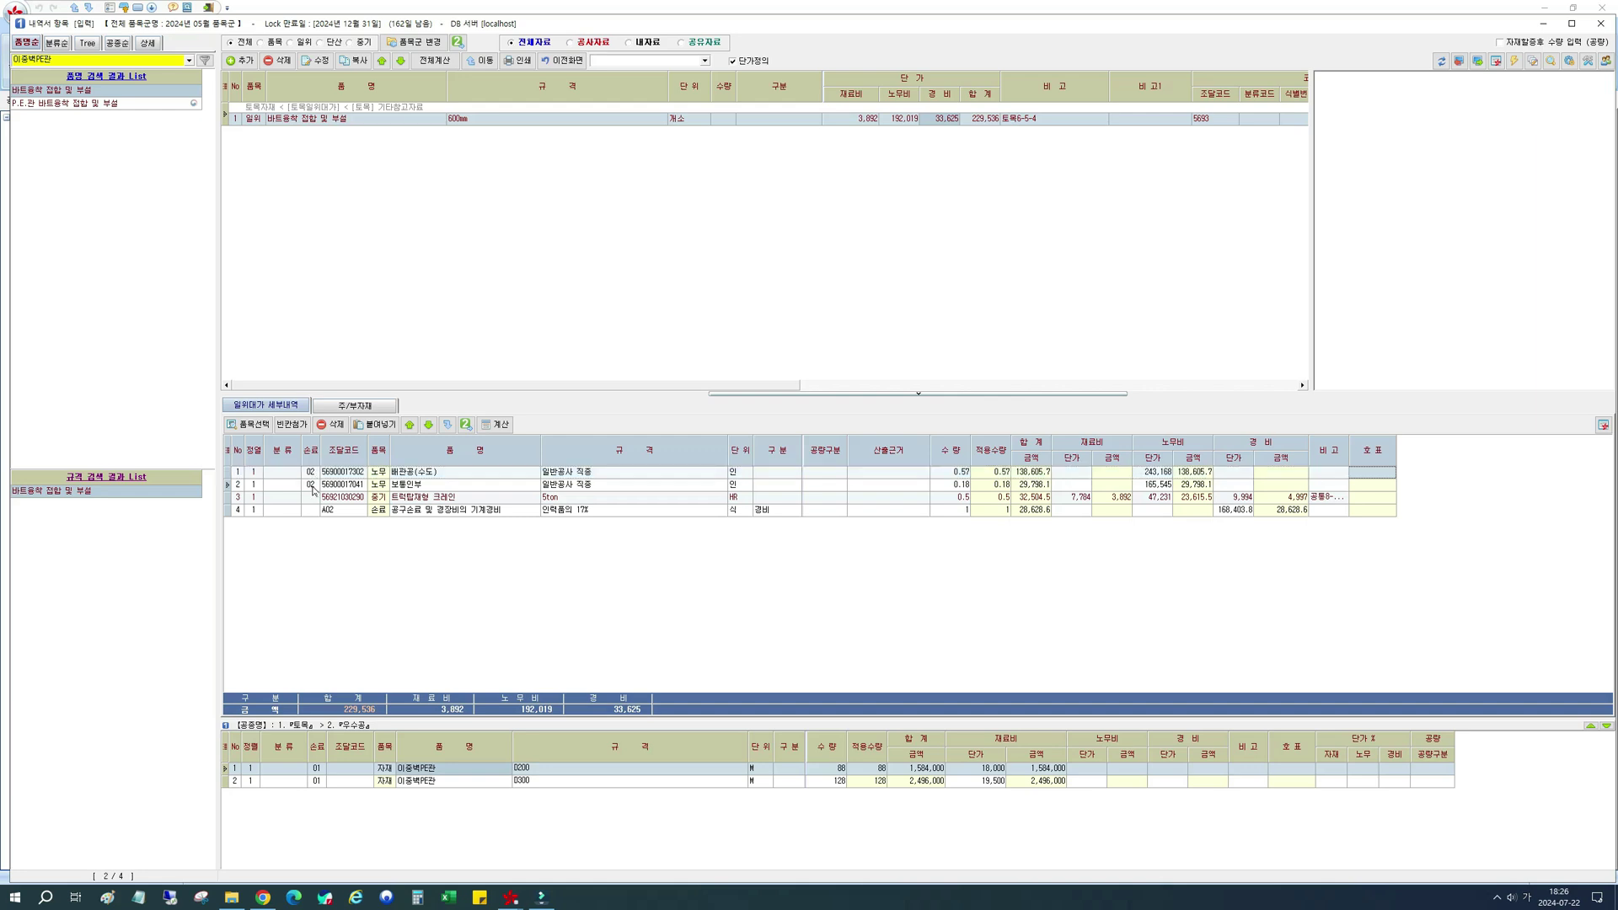
{"action": "left_click", "coordinate": [472, 482]}
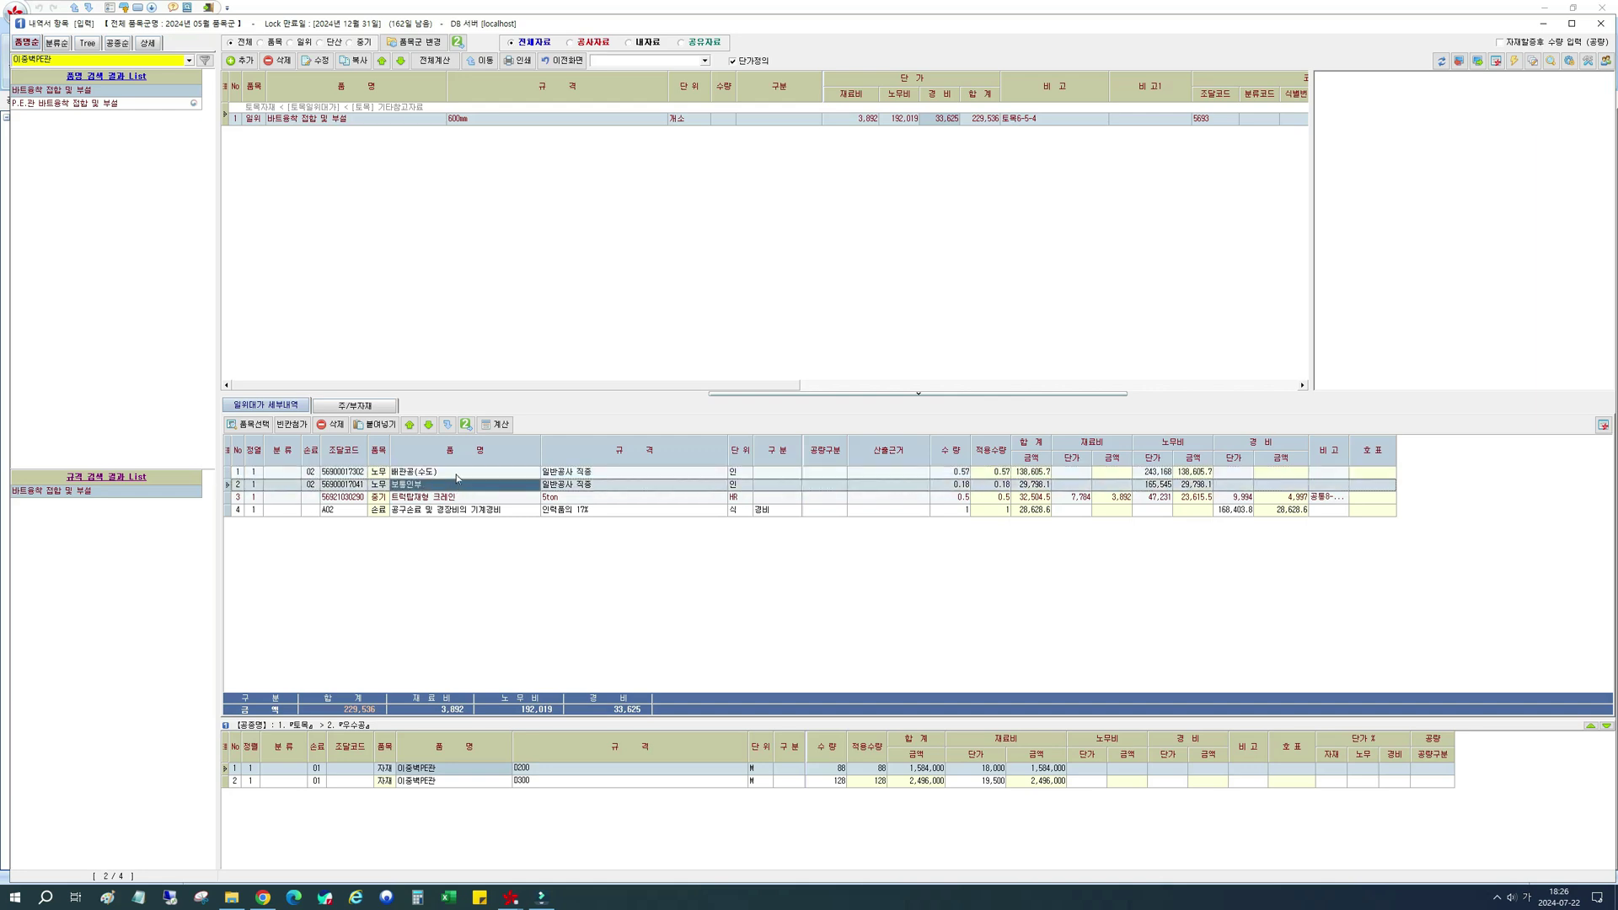
{"action": "left_click", "coordinate": [601, 514]}
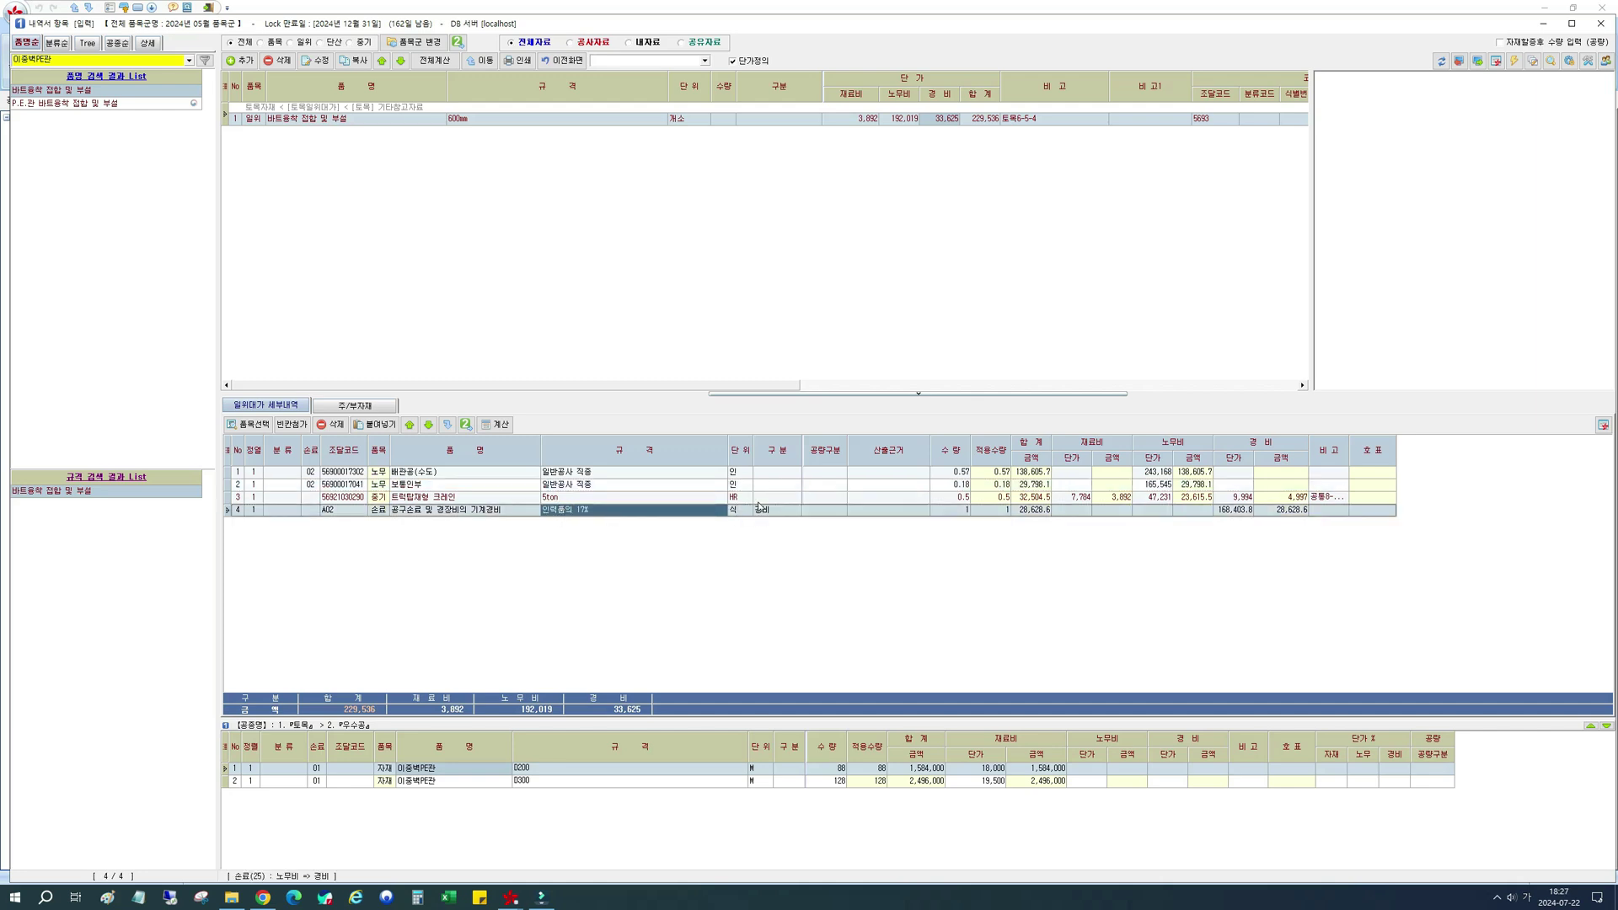
{"action": "left_click", "coordinate": [1290, 511]}
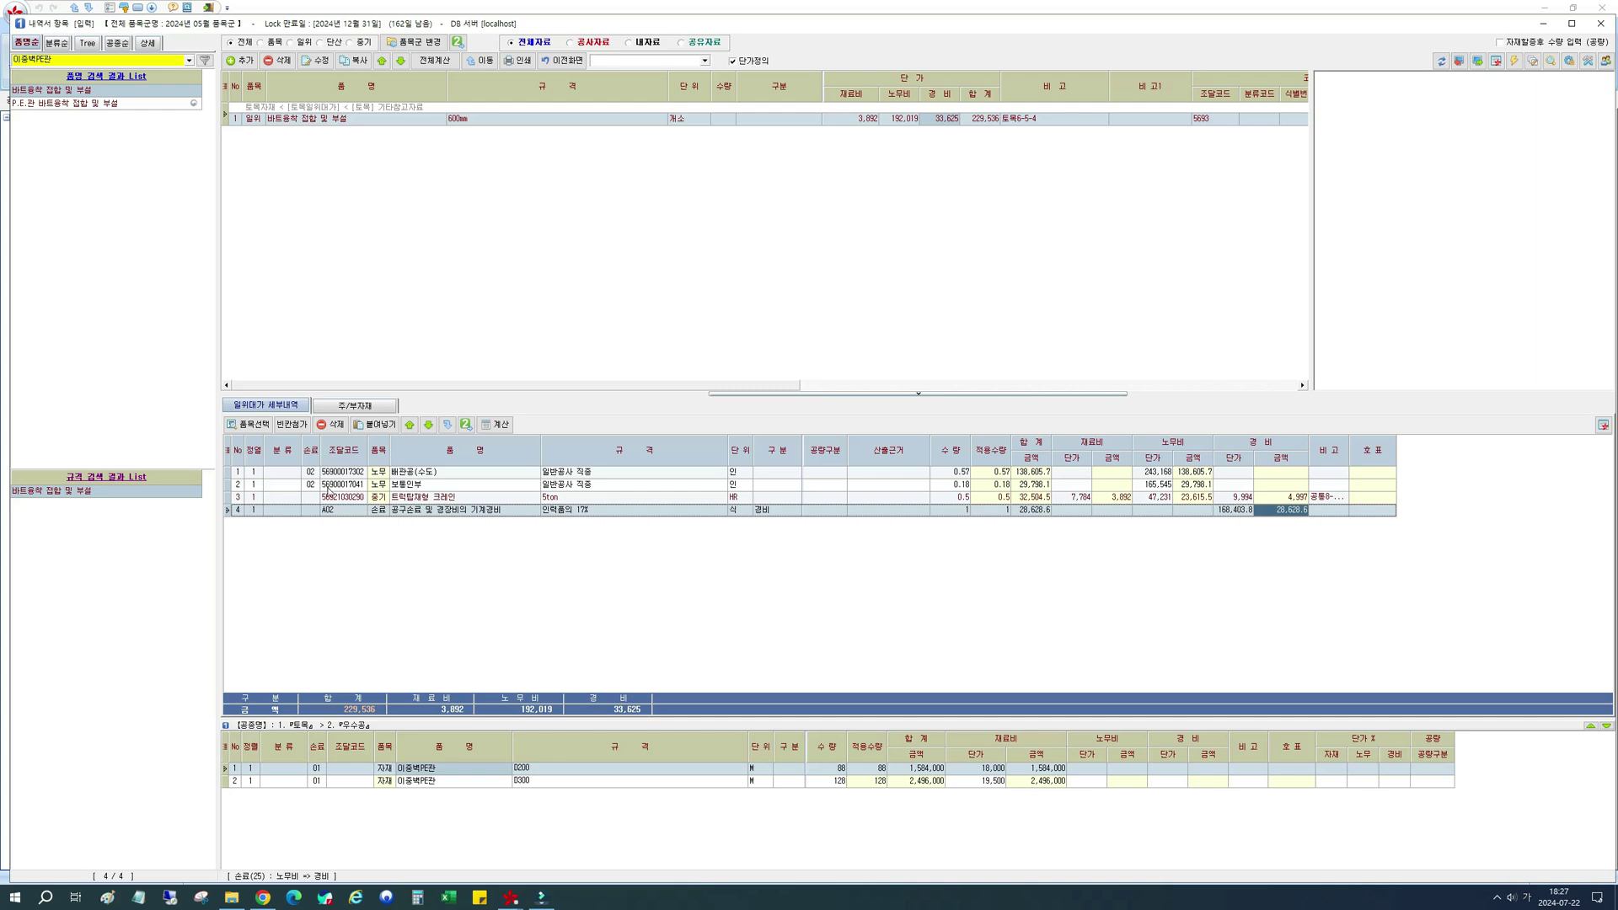
{"action": "left_click", "coordinate": [416, 472]}
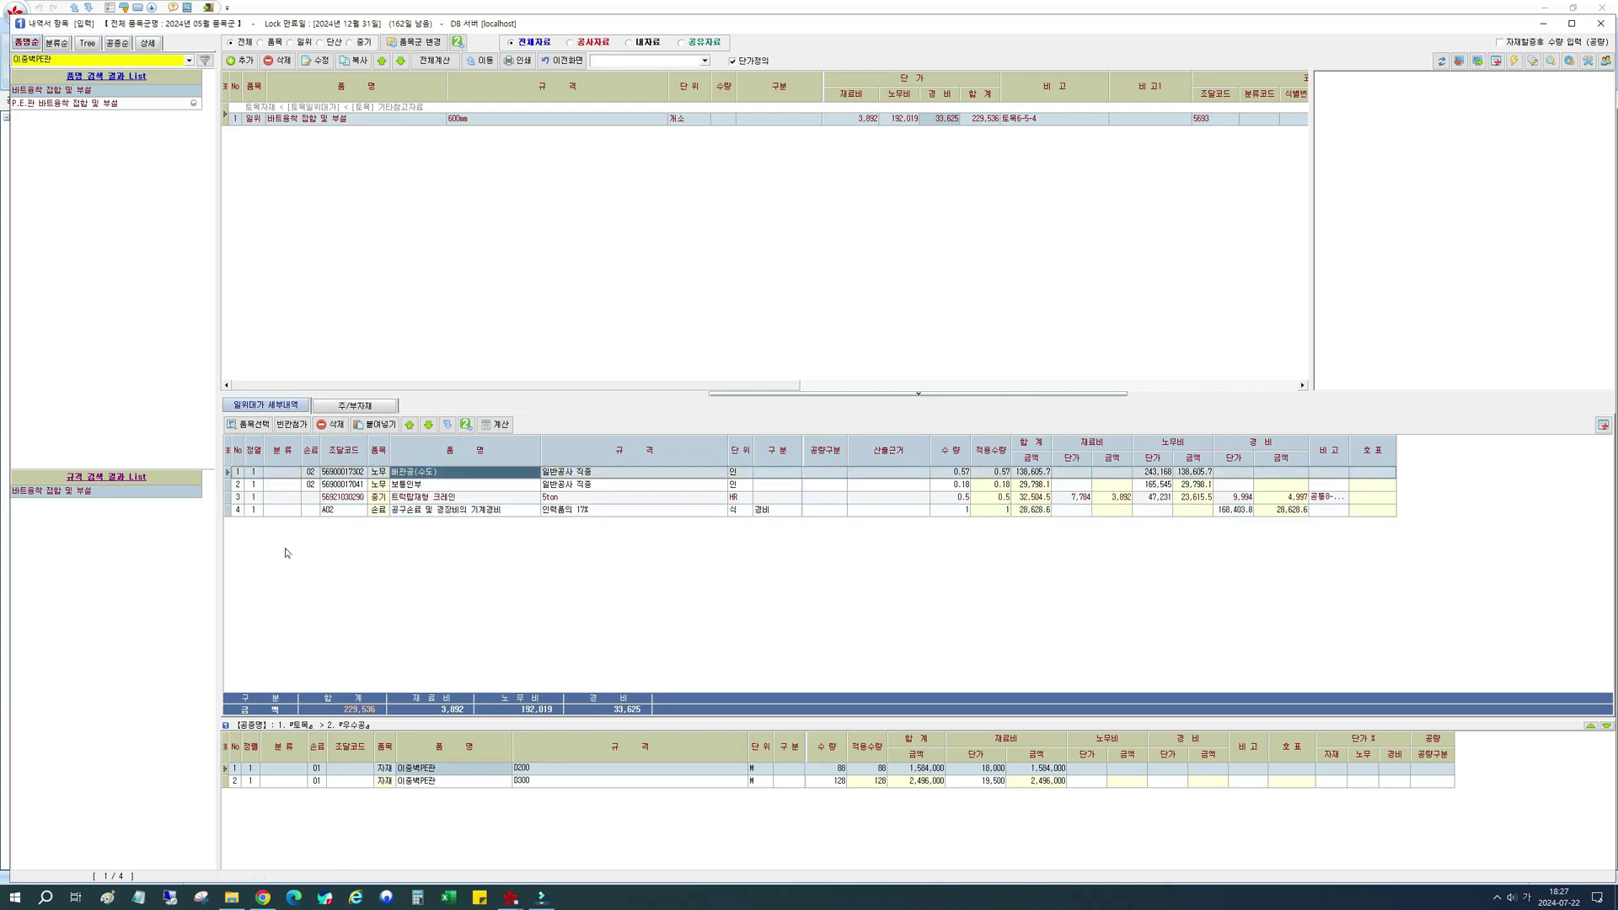
{"action": "left_click", "coordinate": [329, 511]}
{"action": "key", "text": "Up"}
{"action": "key", "text": "Up"}
{"action": "left_click", "coordinate": [329, 512]}
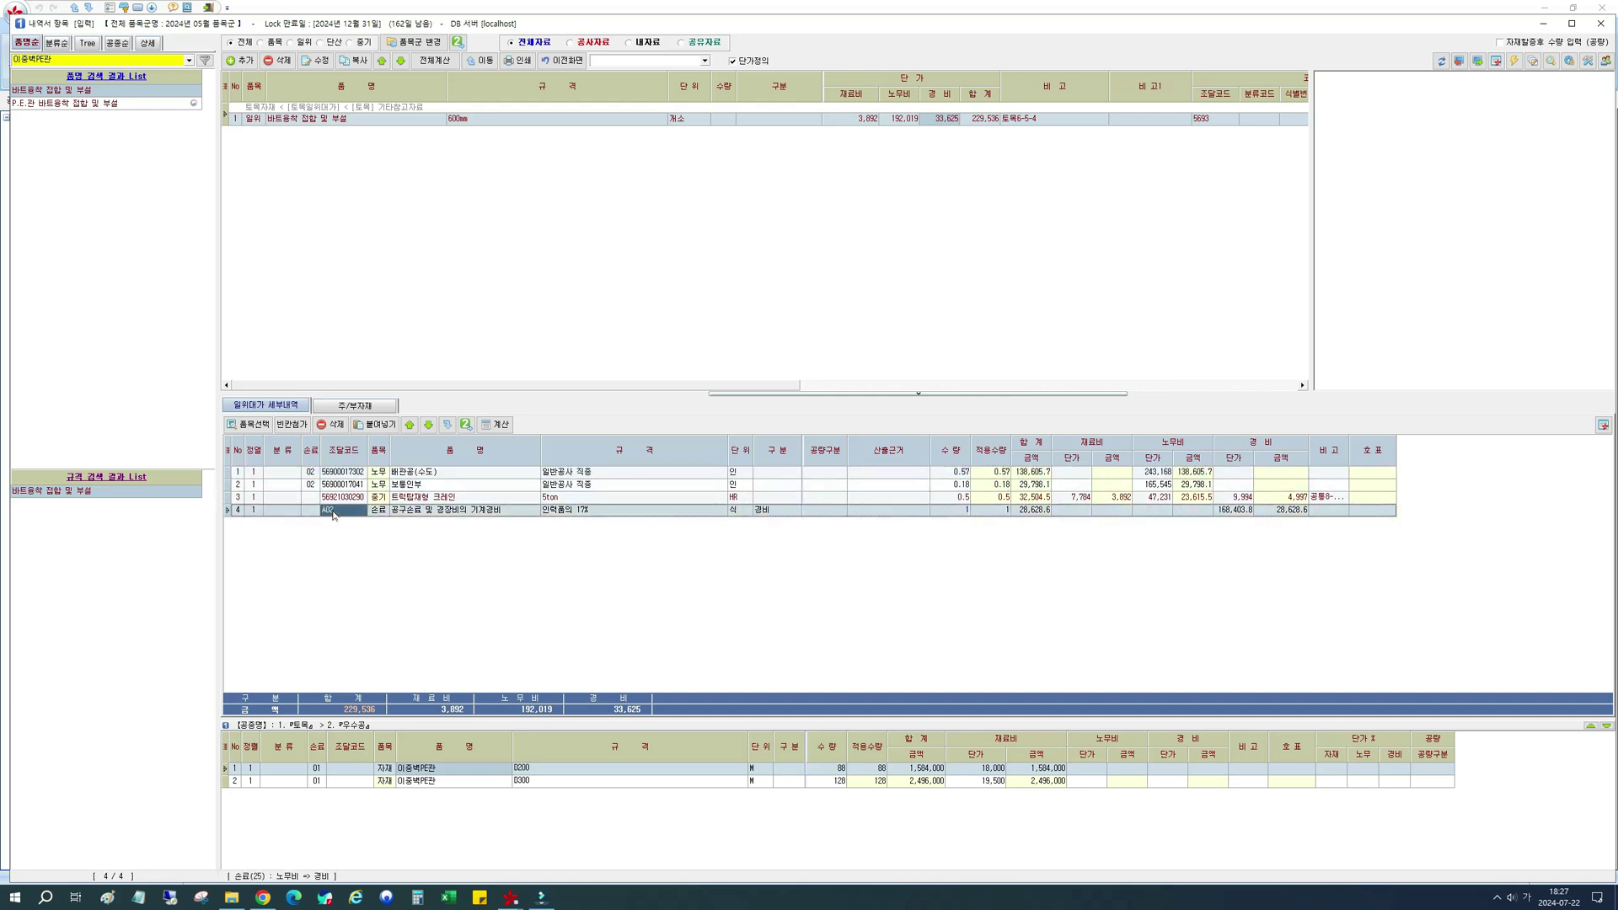
{"action": "left_click", "coordinate": [310, 473]}
{"action": "left_click", "coordinate": [310, 485]}
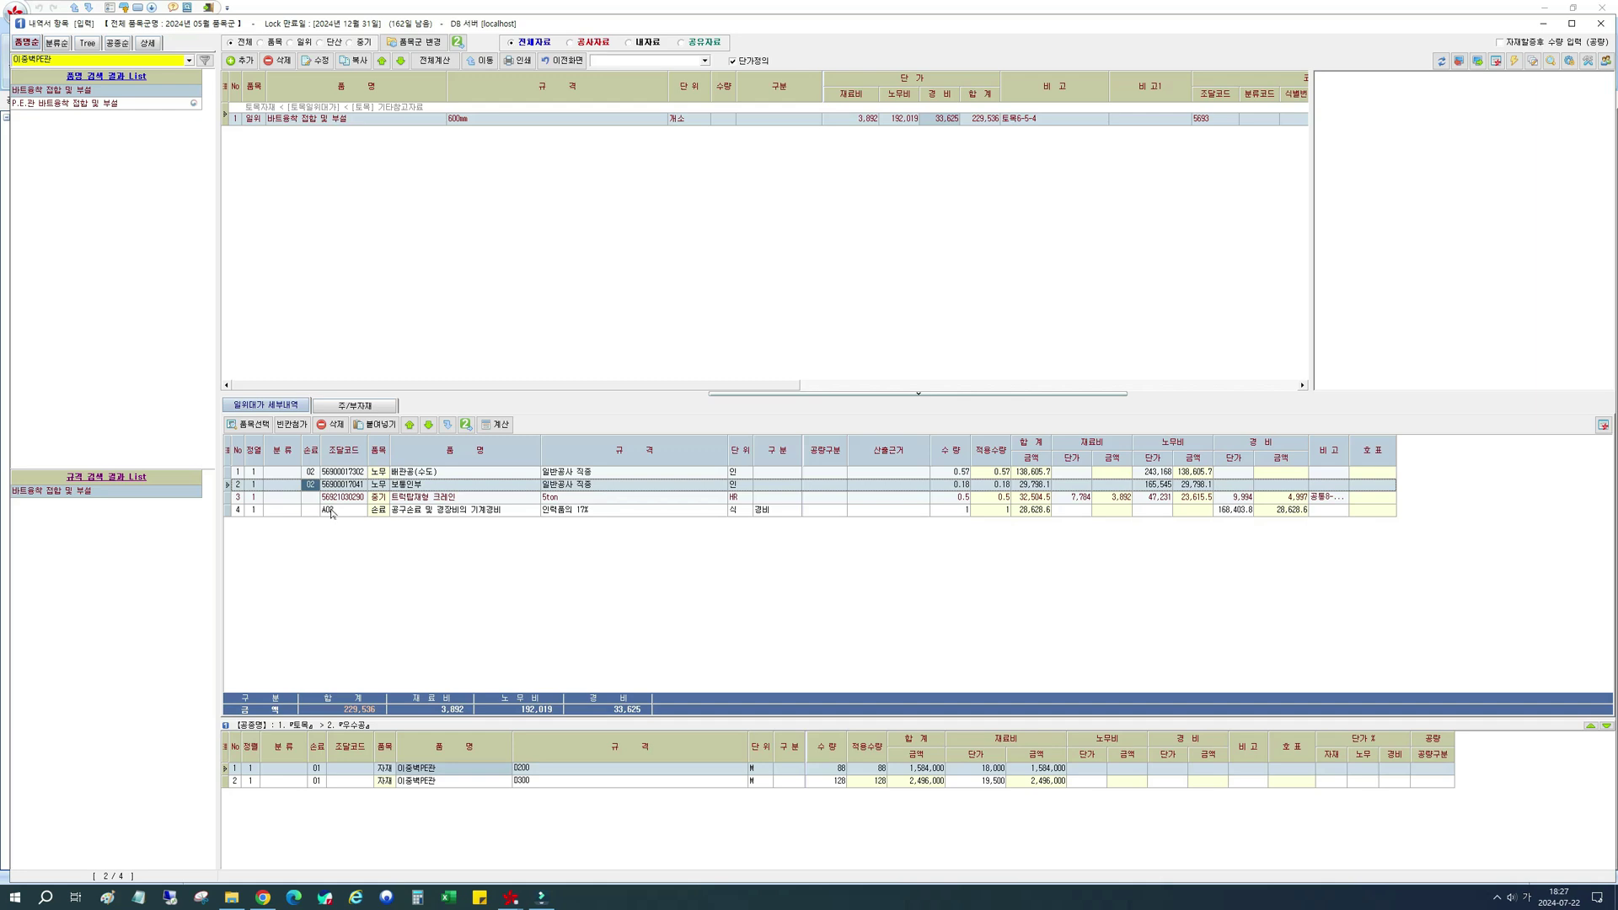
{"action": "left_click", "coordinate": [311, 473]}
{"action": "left_click", "coordinate": [310, 484]}
{"action": "left_click", "coordinate": [395, 473]}
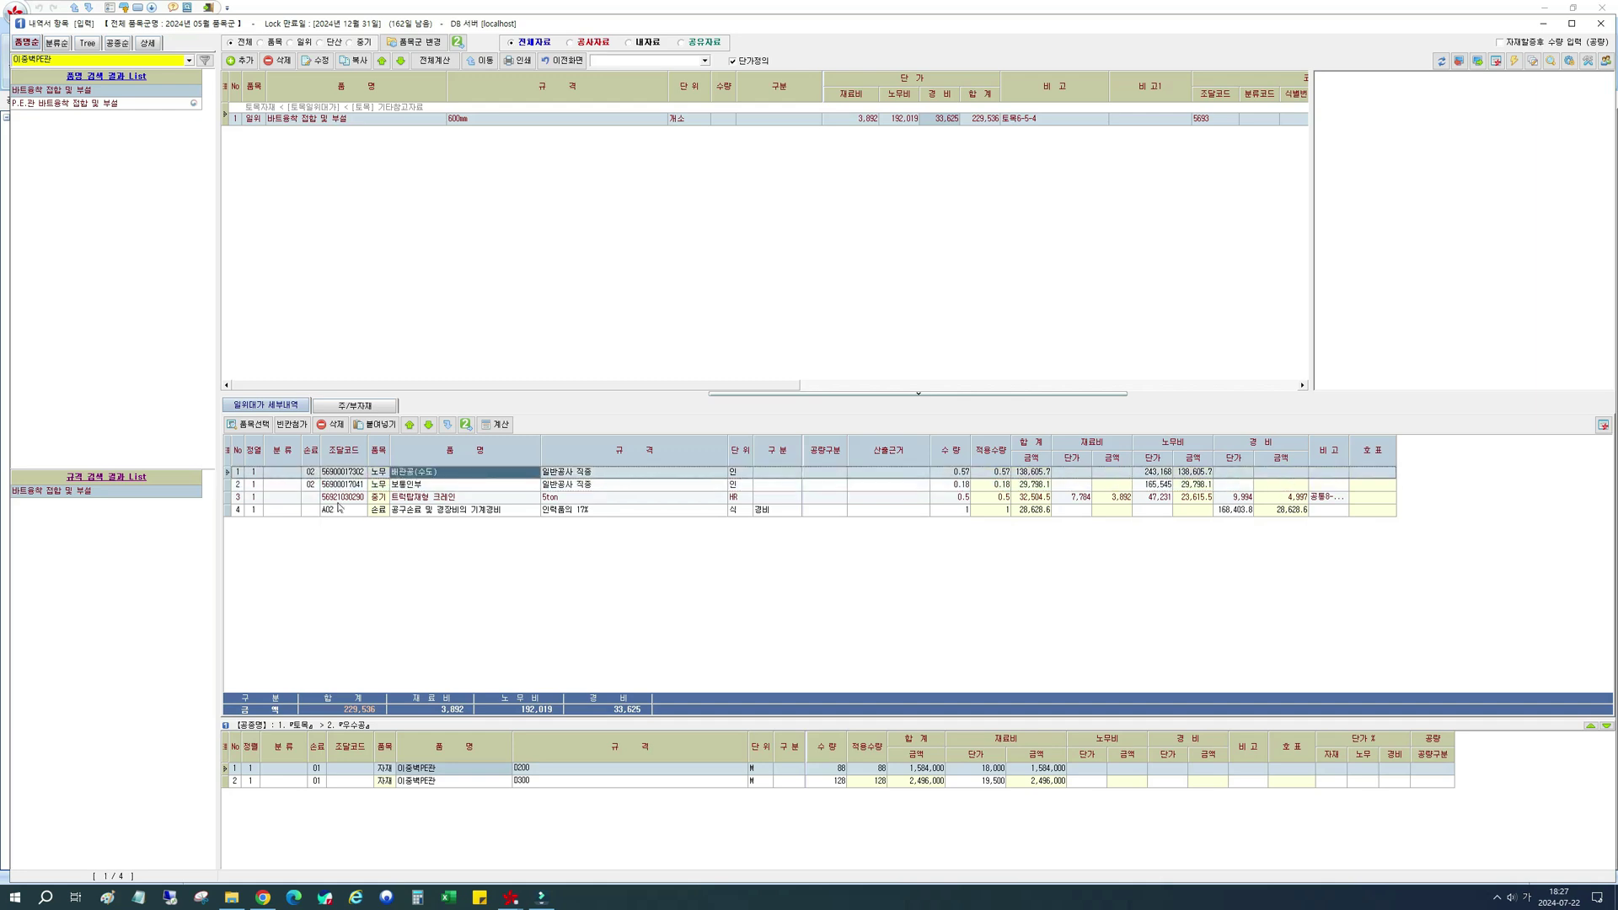
Set the 손료 code of the 배관공(수도) labour line to 04.
{"action": "left_click", "coordinate": [310, 473]}
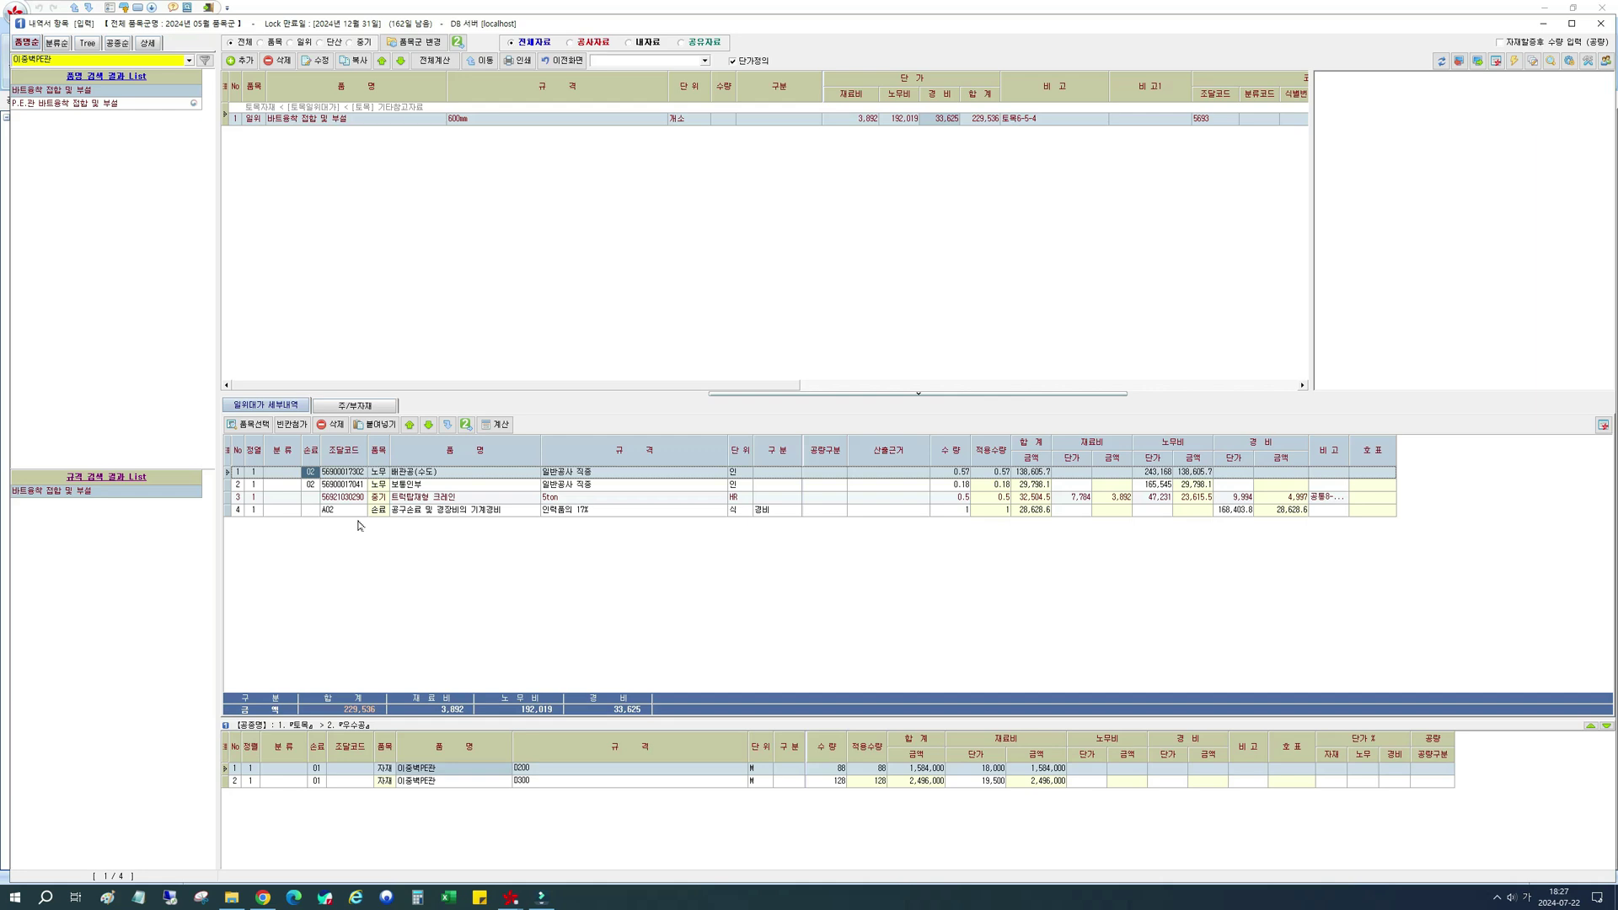
{"action": "type", "text": "0"}
{"action": "key", "text": "Down"}
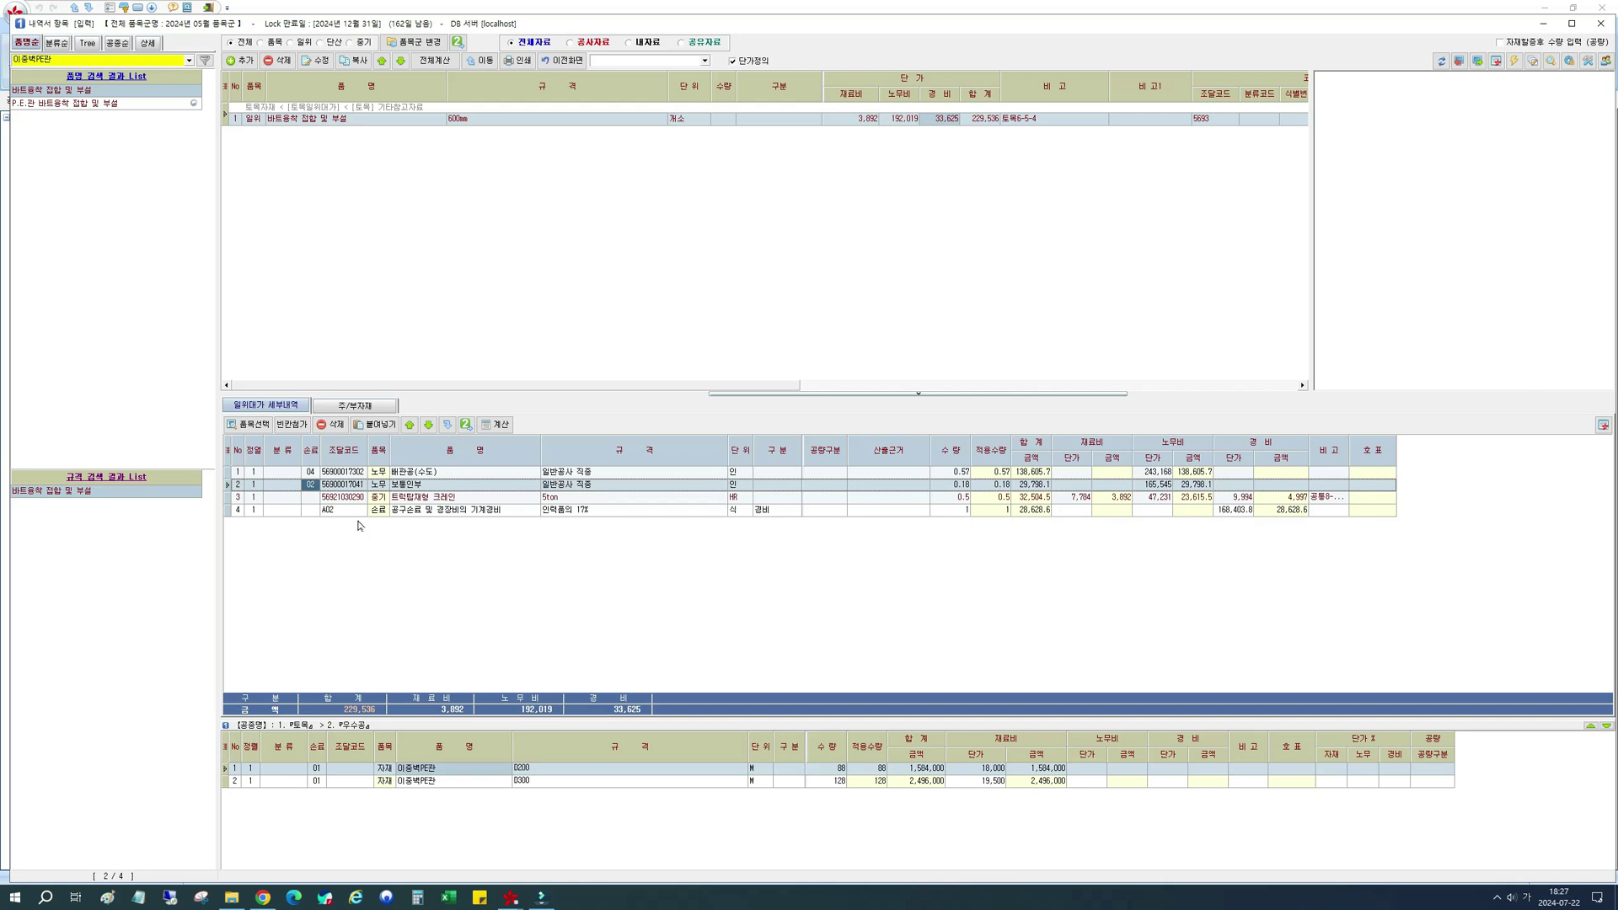
Change the 조달코드 of the 공구손료 및 경장비의 기계경비 line to A04.
{"action": "key", "text": "Down"}
{"action": "key", "text": "Down"}
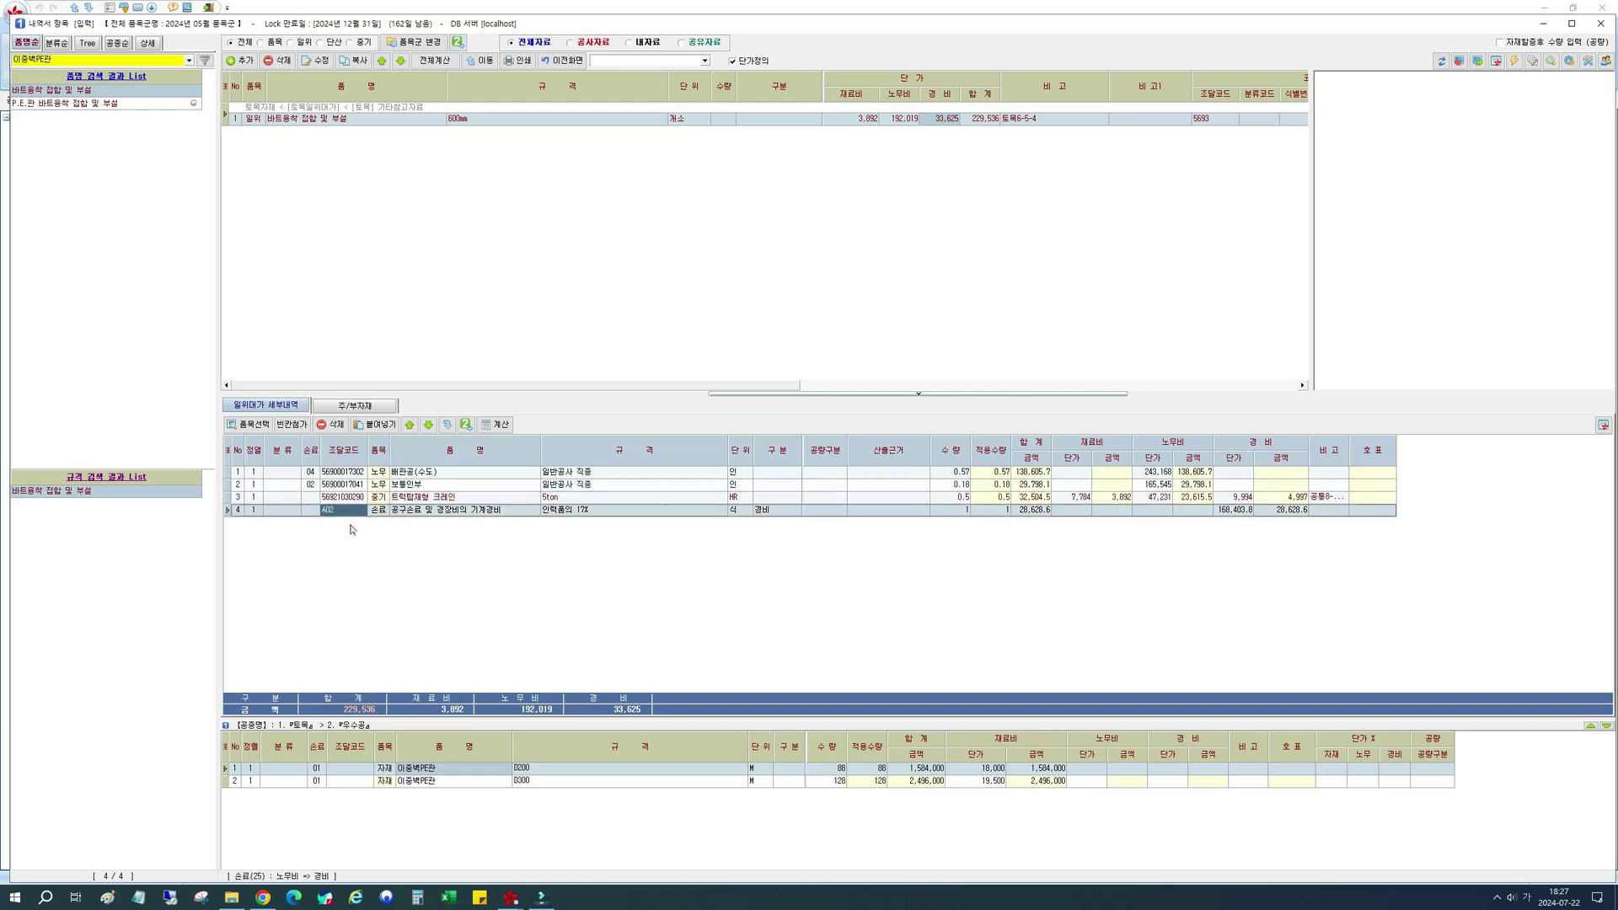
{"action": "left_click", "coordinate": [340, 511]}
{"action": "left_click", "coordinate": [326, 510]}
{"action": "key", "text": "Return"}
Recalculate the 일위대가 details and check the 경비 amount of the 공구손료 및 경장비의 기계경비 line.
{"action": "left_click", "coordinate": [410, 474]}
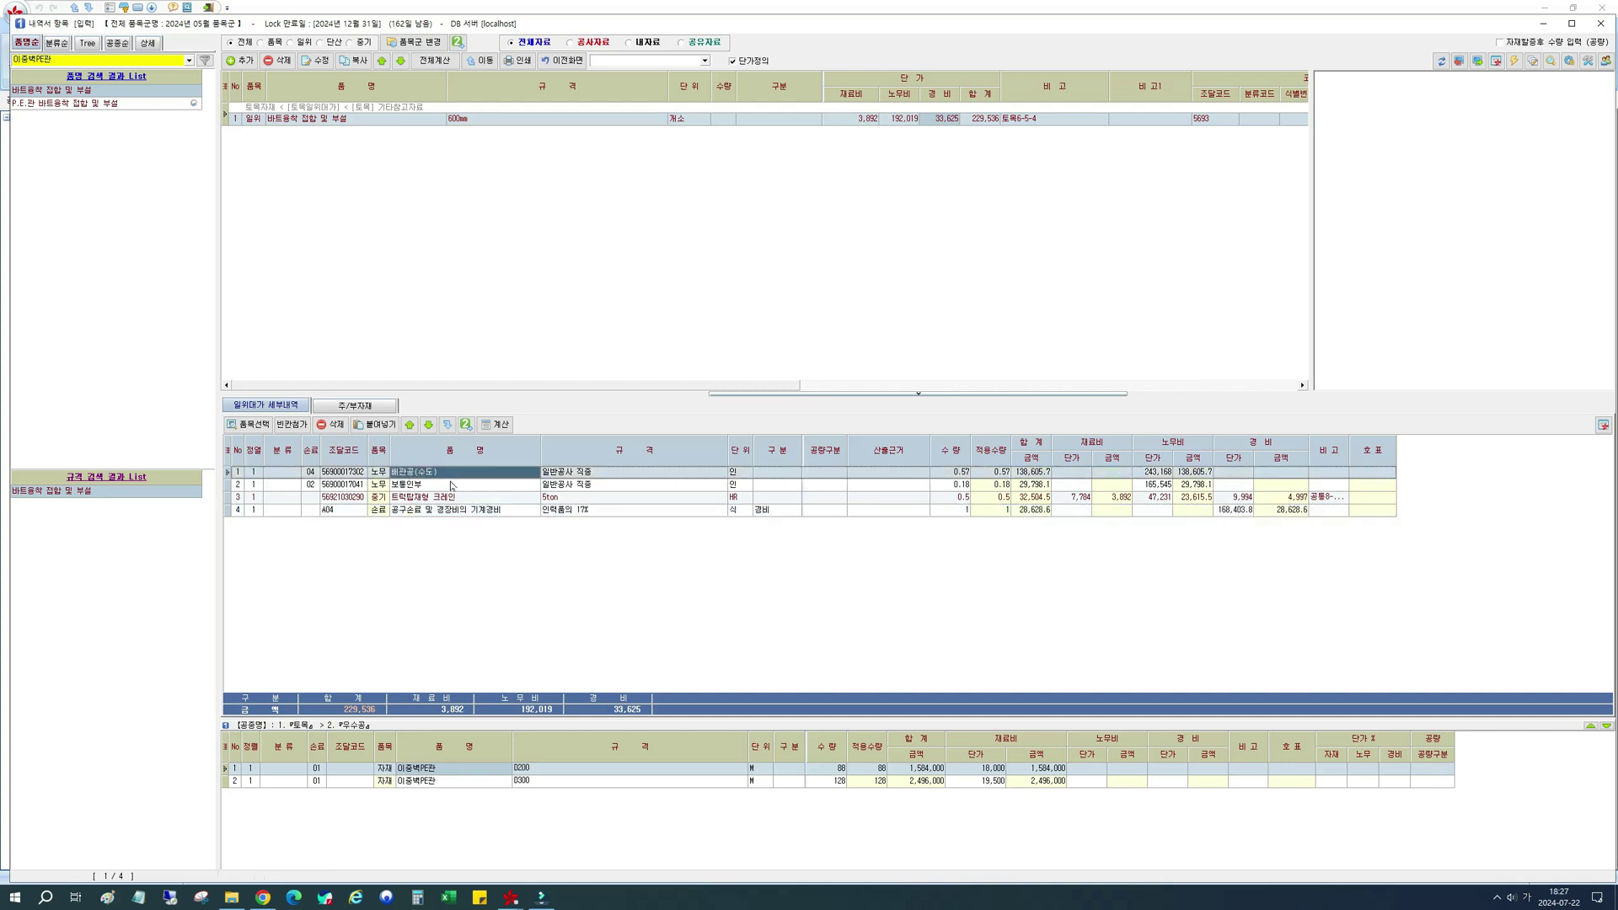
{"action": "left_click", "coordinate": [998, 511]}
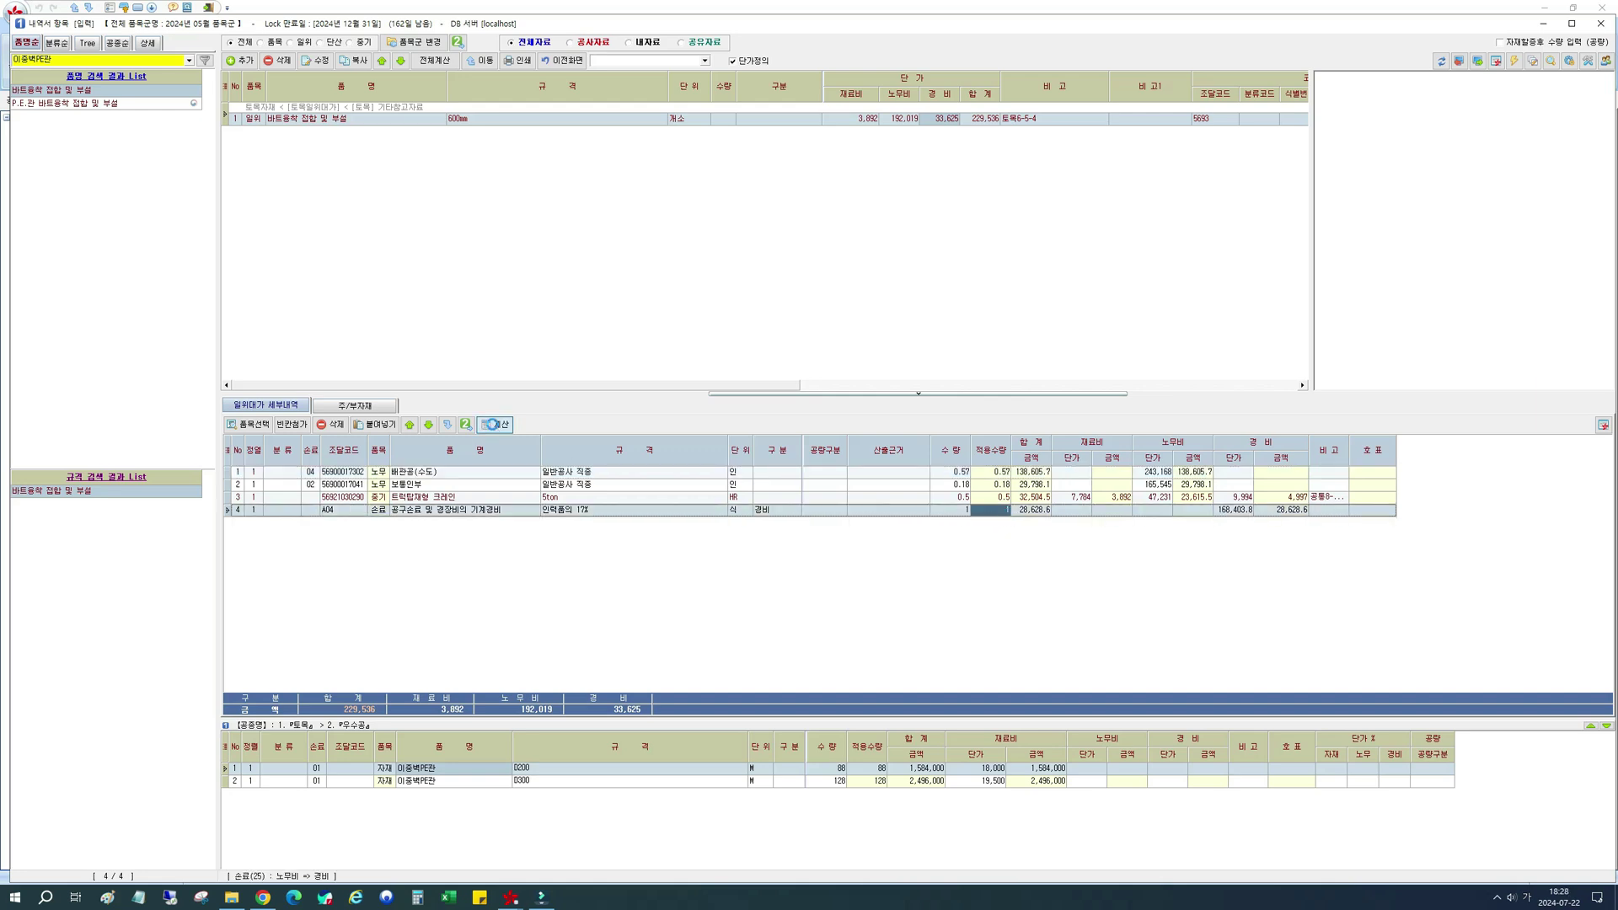
{"action": "left_click", "coordinate": [495, 424]}
{"action": "left_click", "coordinate": [1287, 511]}
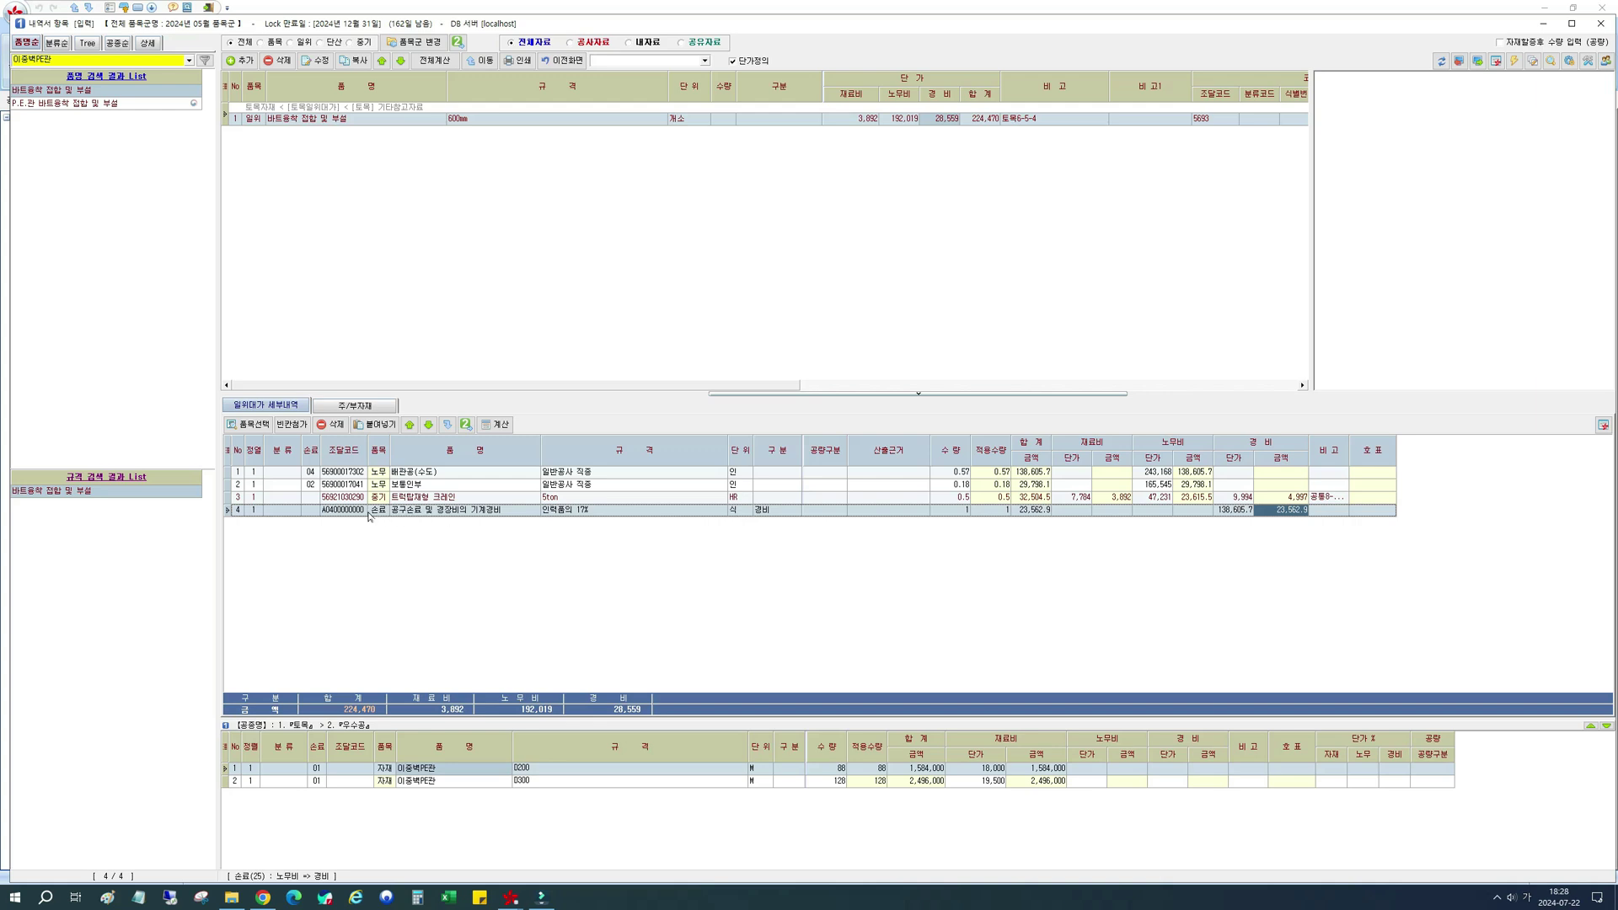
{"action": "left_click", "coordinate": [310, 488]}
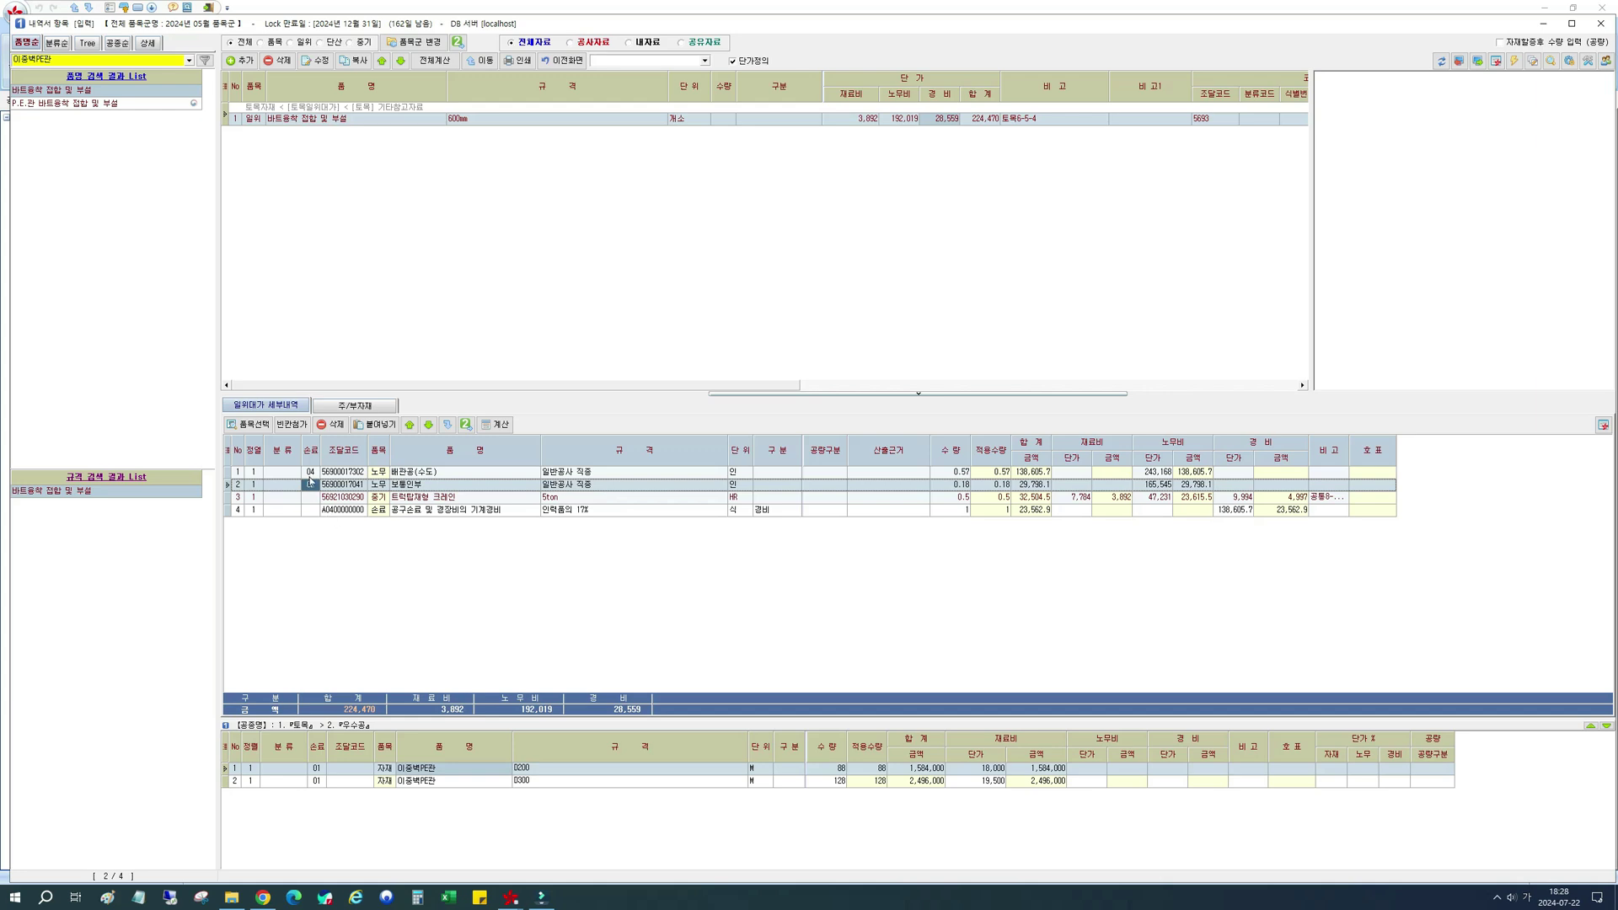
{"action": "double_click", "coordinate": [310, 476]}
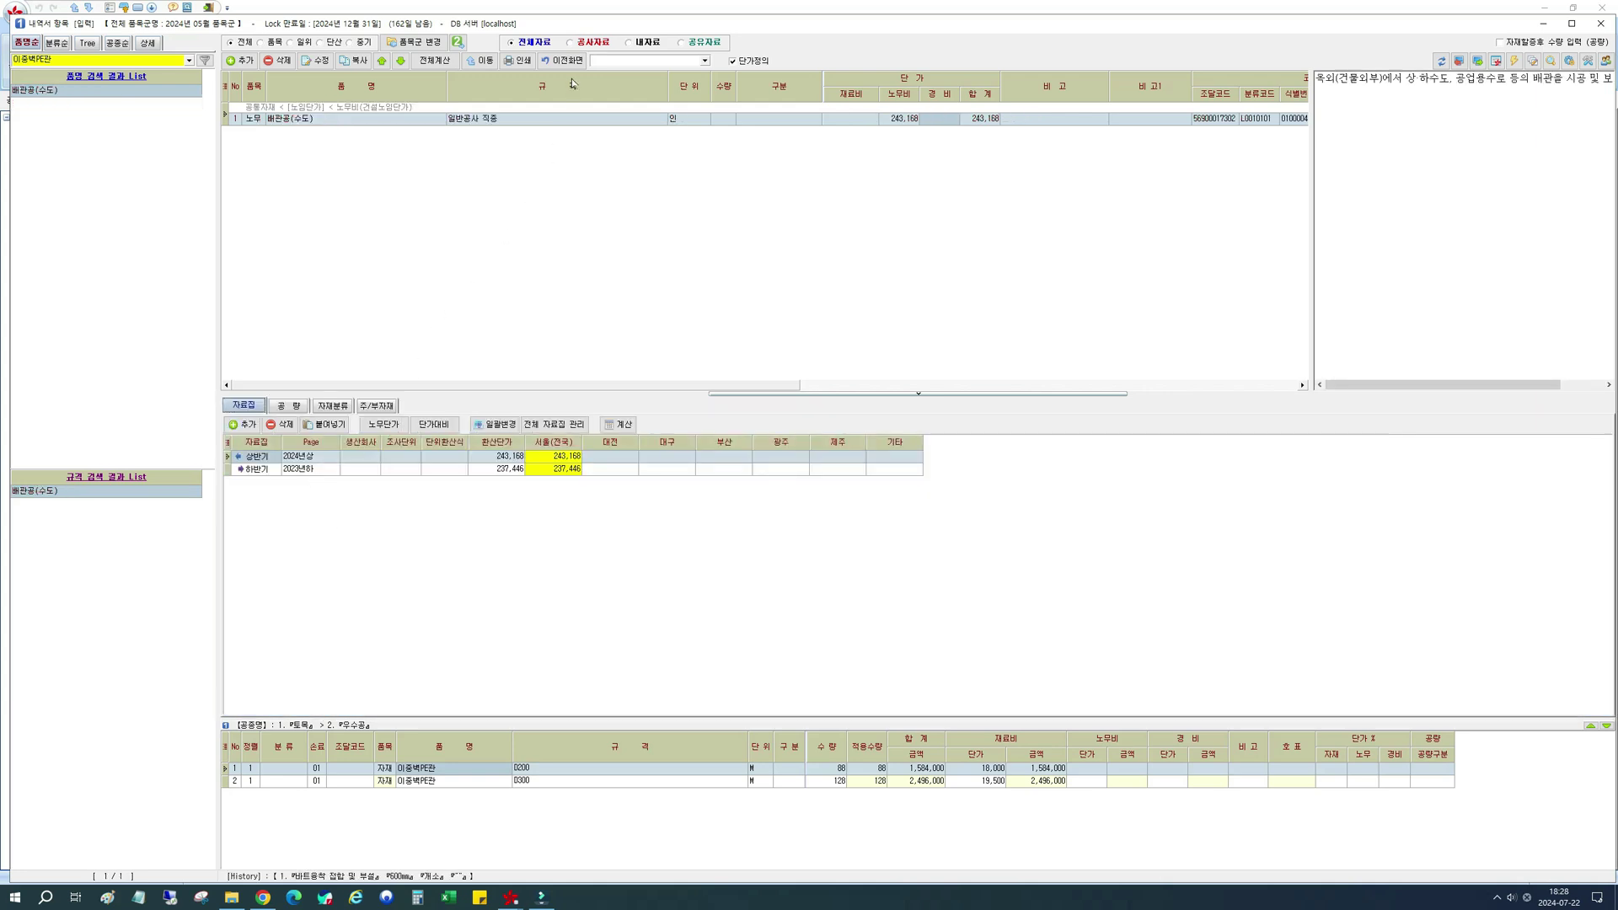
{"action": "left_click", "coordinate": [563, 60]}
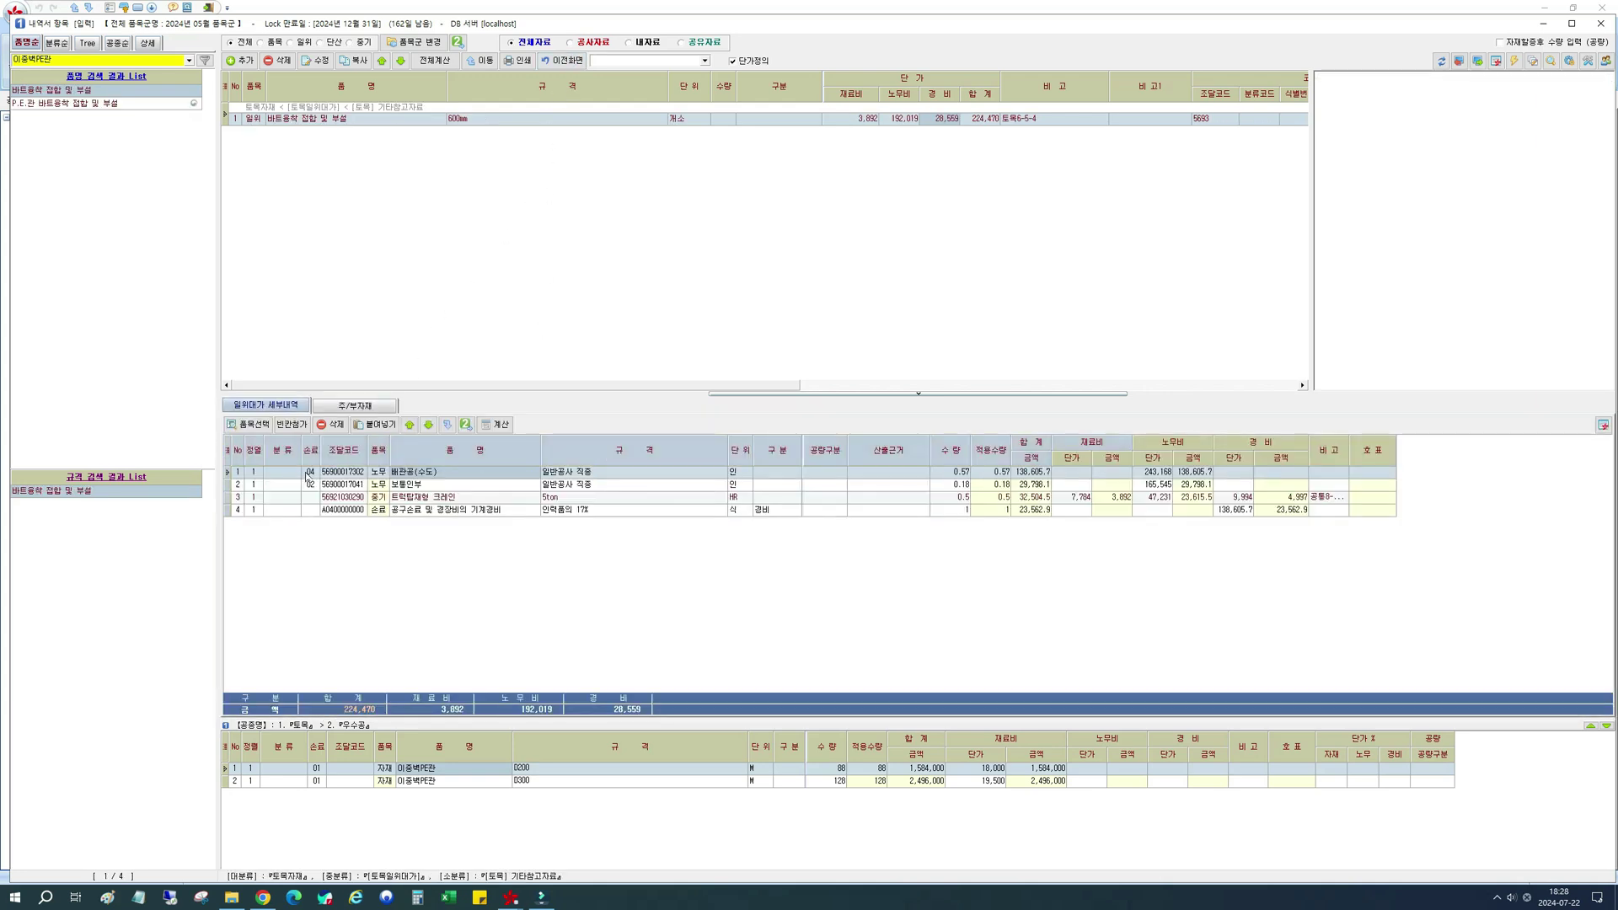
Set the 손료 code of the 보통인부 labour line to 04, matching the tool-cost line's 조달코드.
{"action": "left_click", "coordinate": [312, 486]}
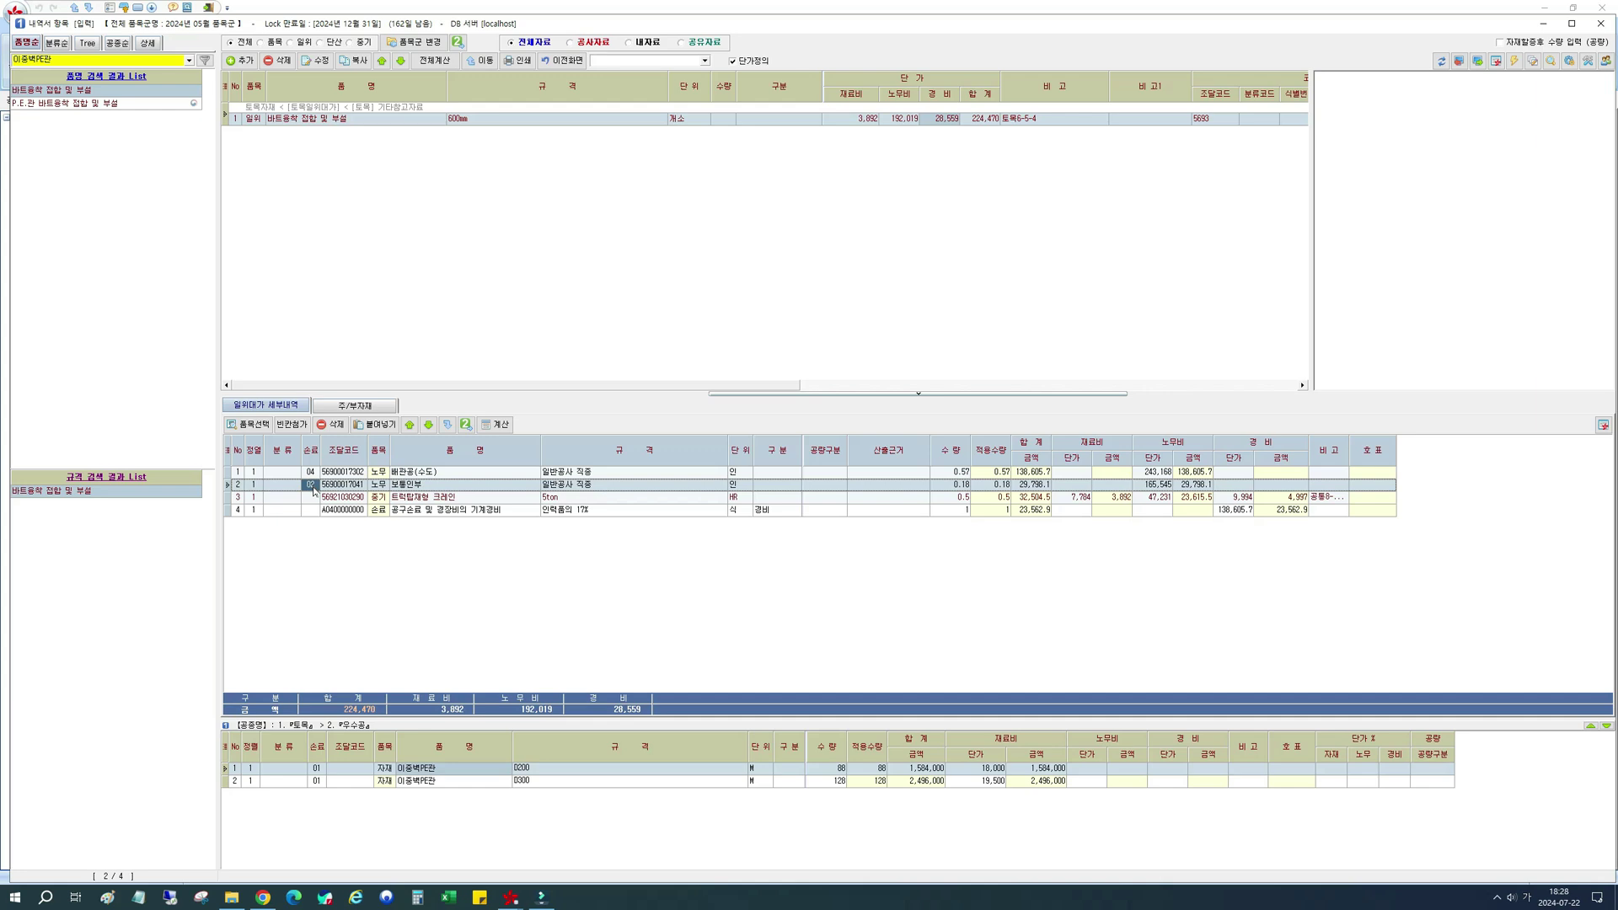
{"action": "left_click", "coordinate": [333, 511]}
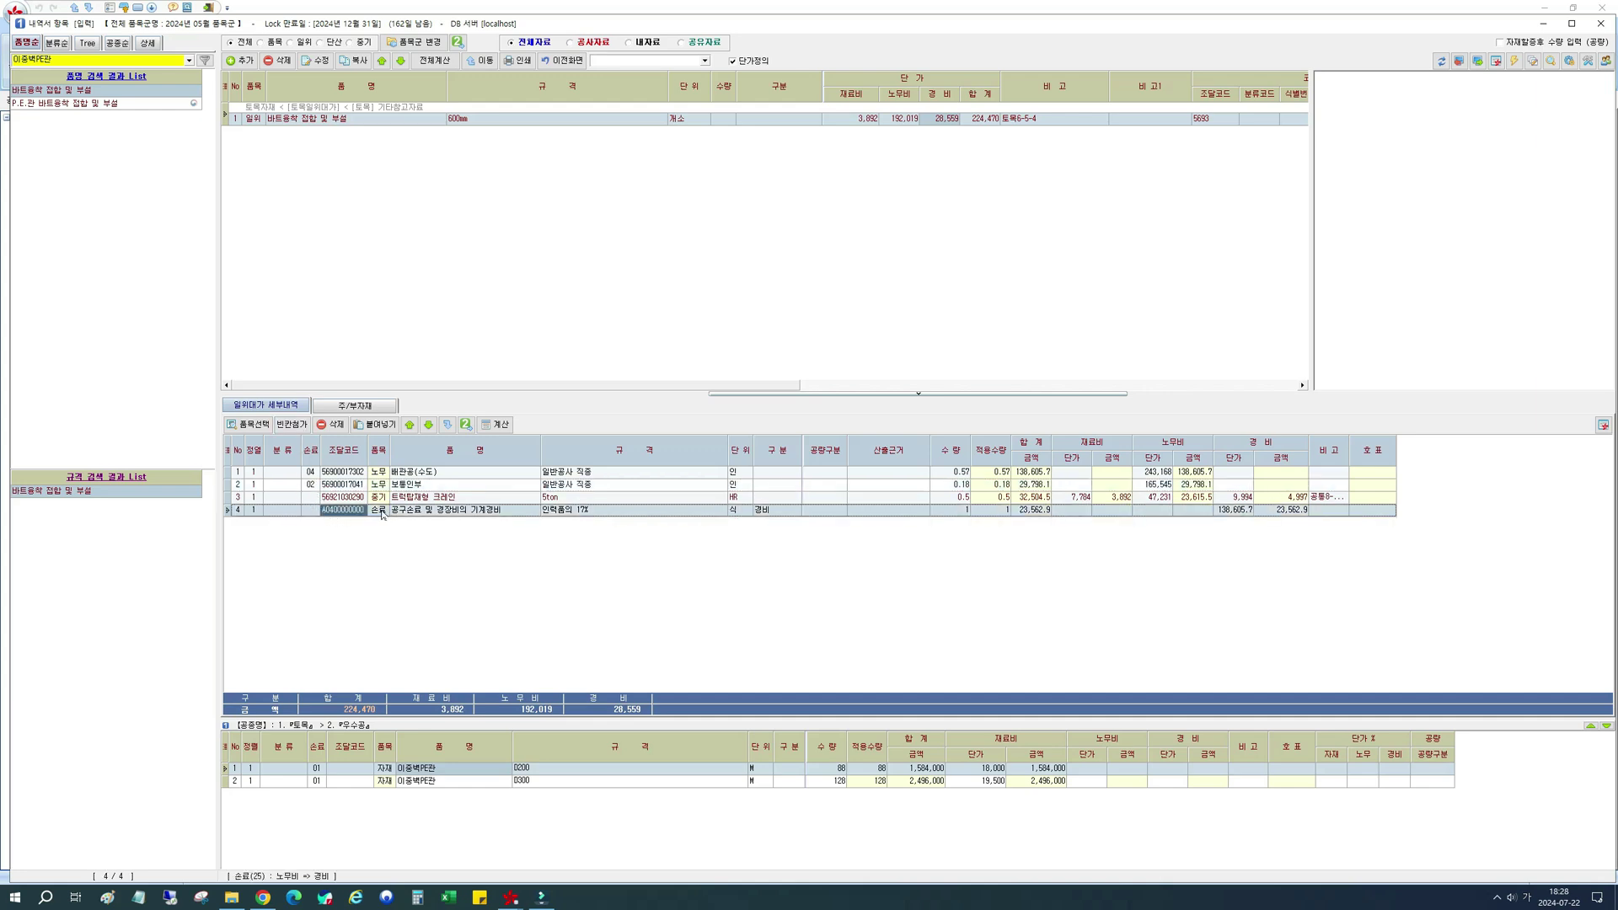
{"action": "left_click", "coordinate": [316, 482]}
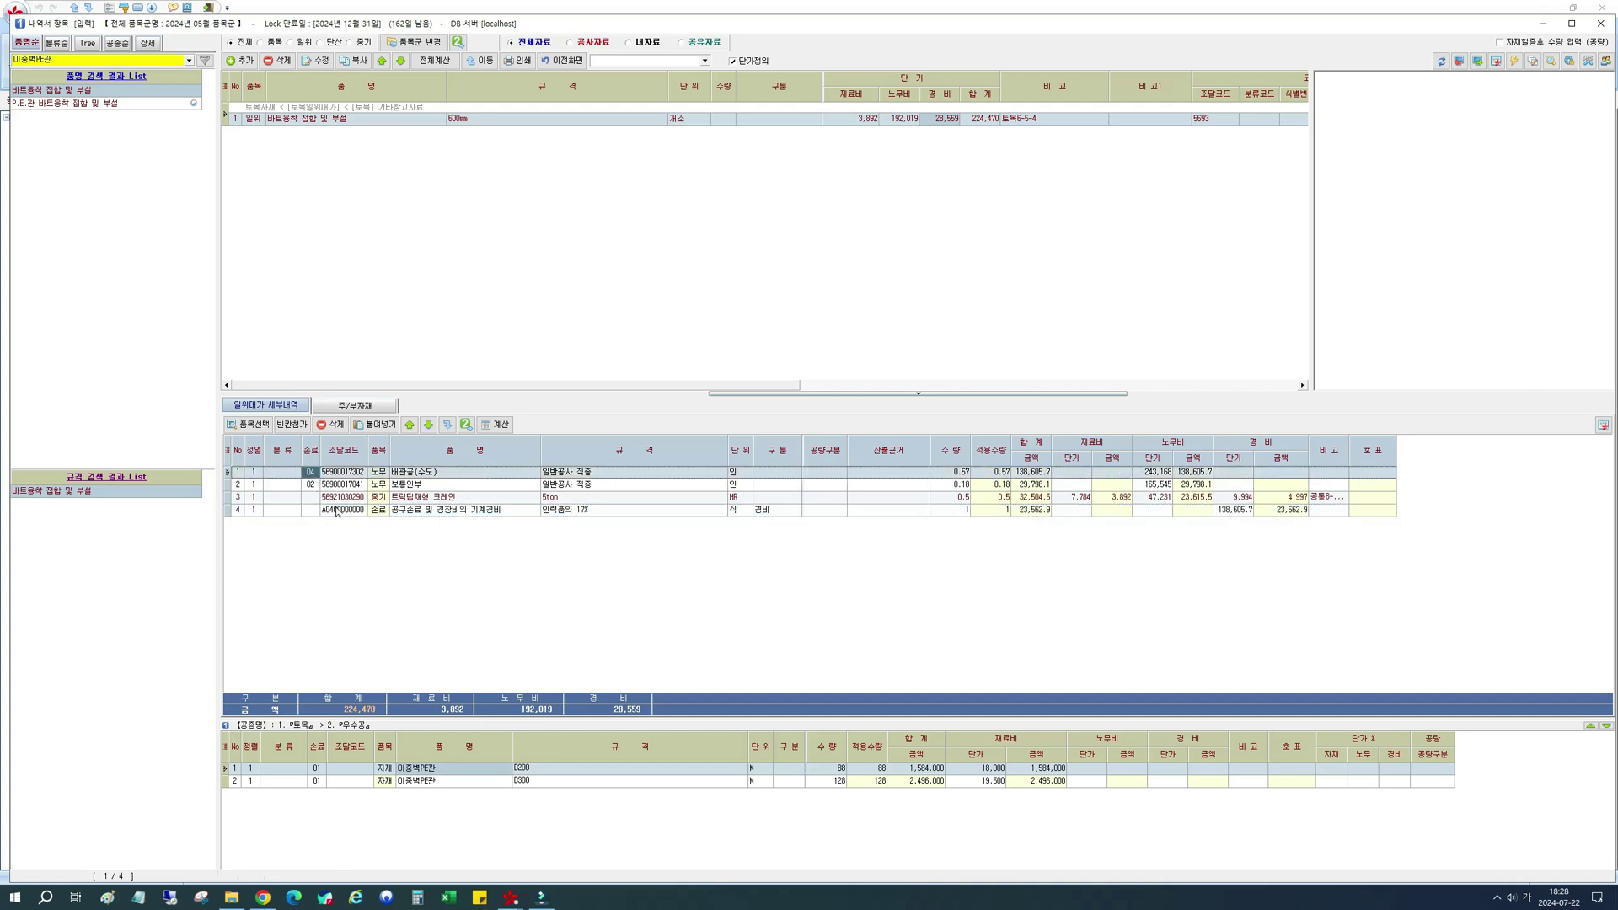
{"action": "type", "text": "04"}
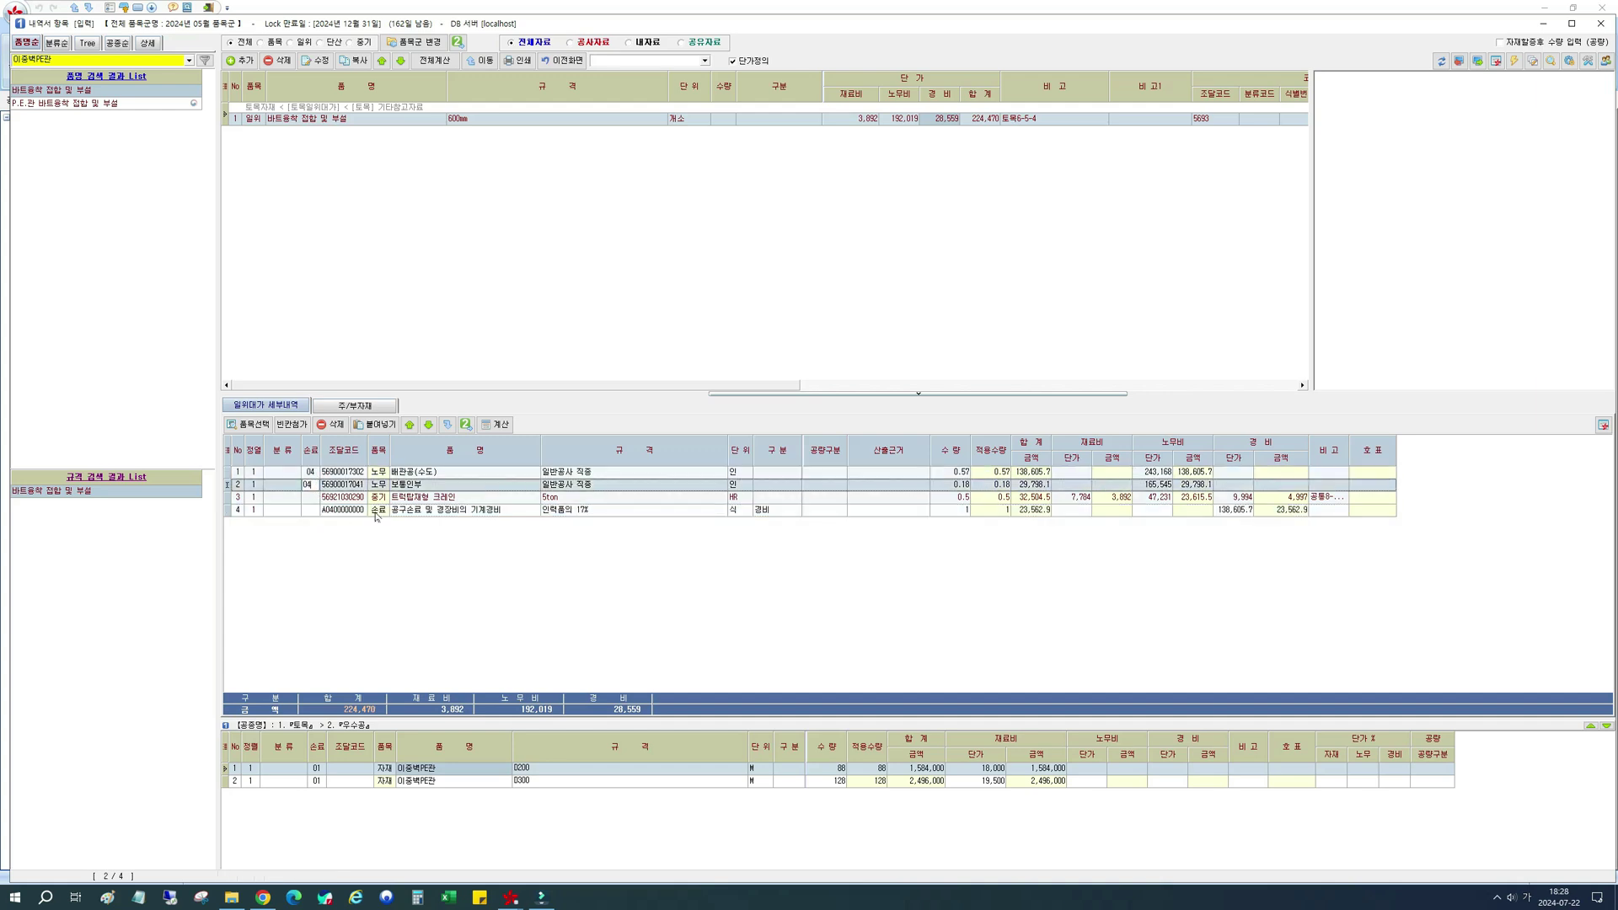
Recalculate the 일위대가 details with both labour lines coded 04 and check the tool-cost line's 경비 amount.
{"action": "key", "text": "Down"}
{"action": "left_click", "coordinate": [495, 424]}
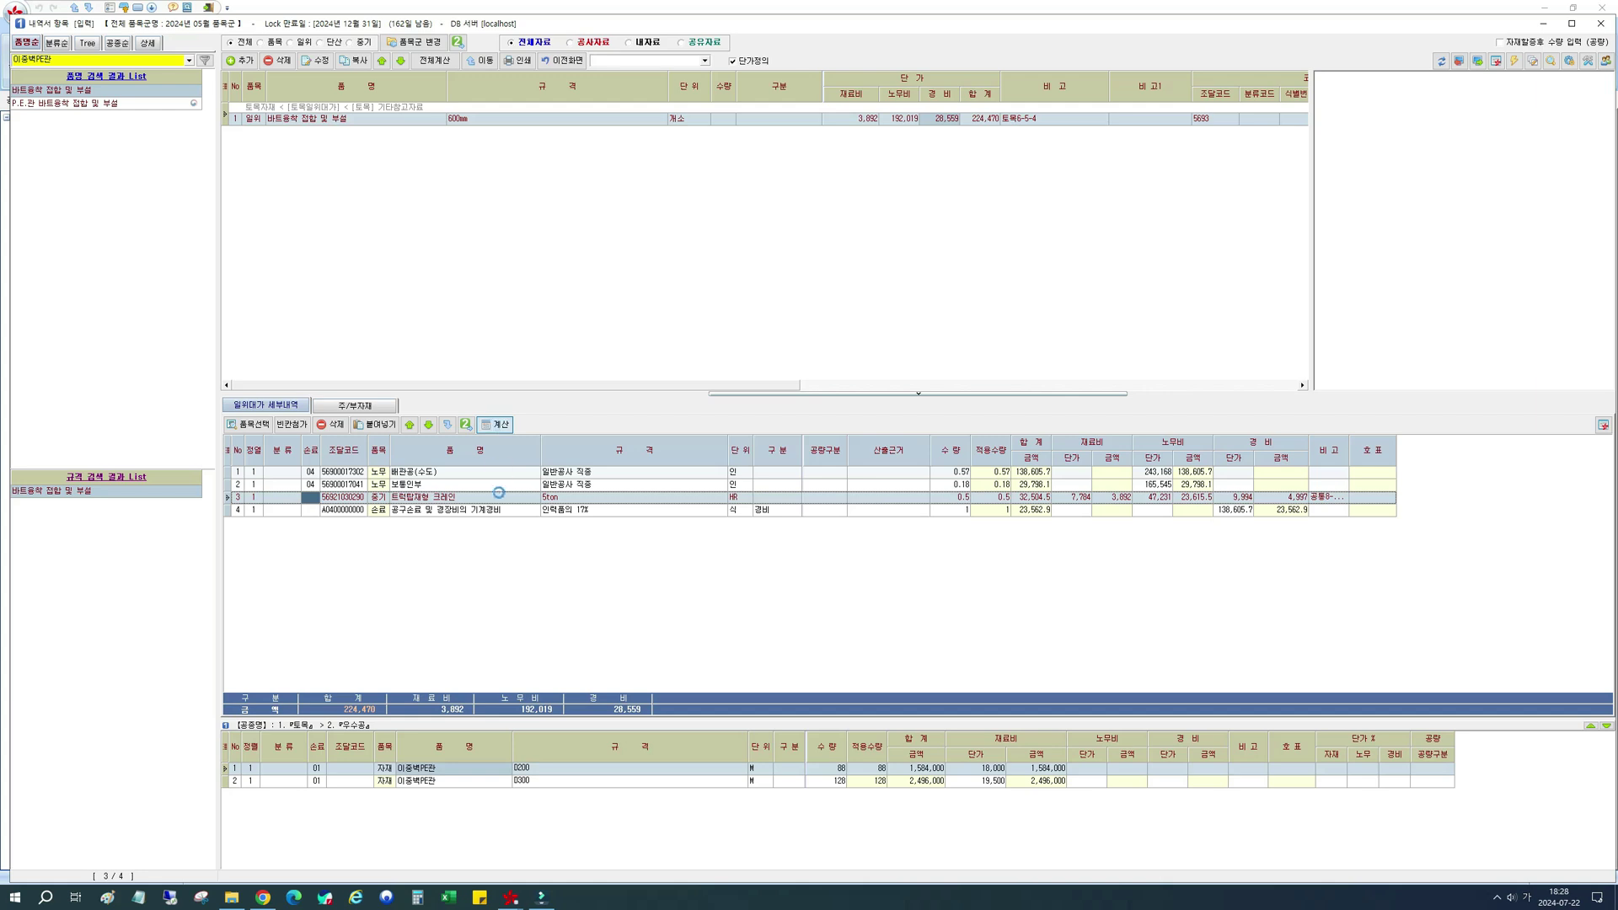
{"action": "left_click", "coordinate": [1259, 511]}
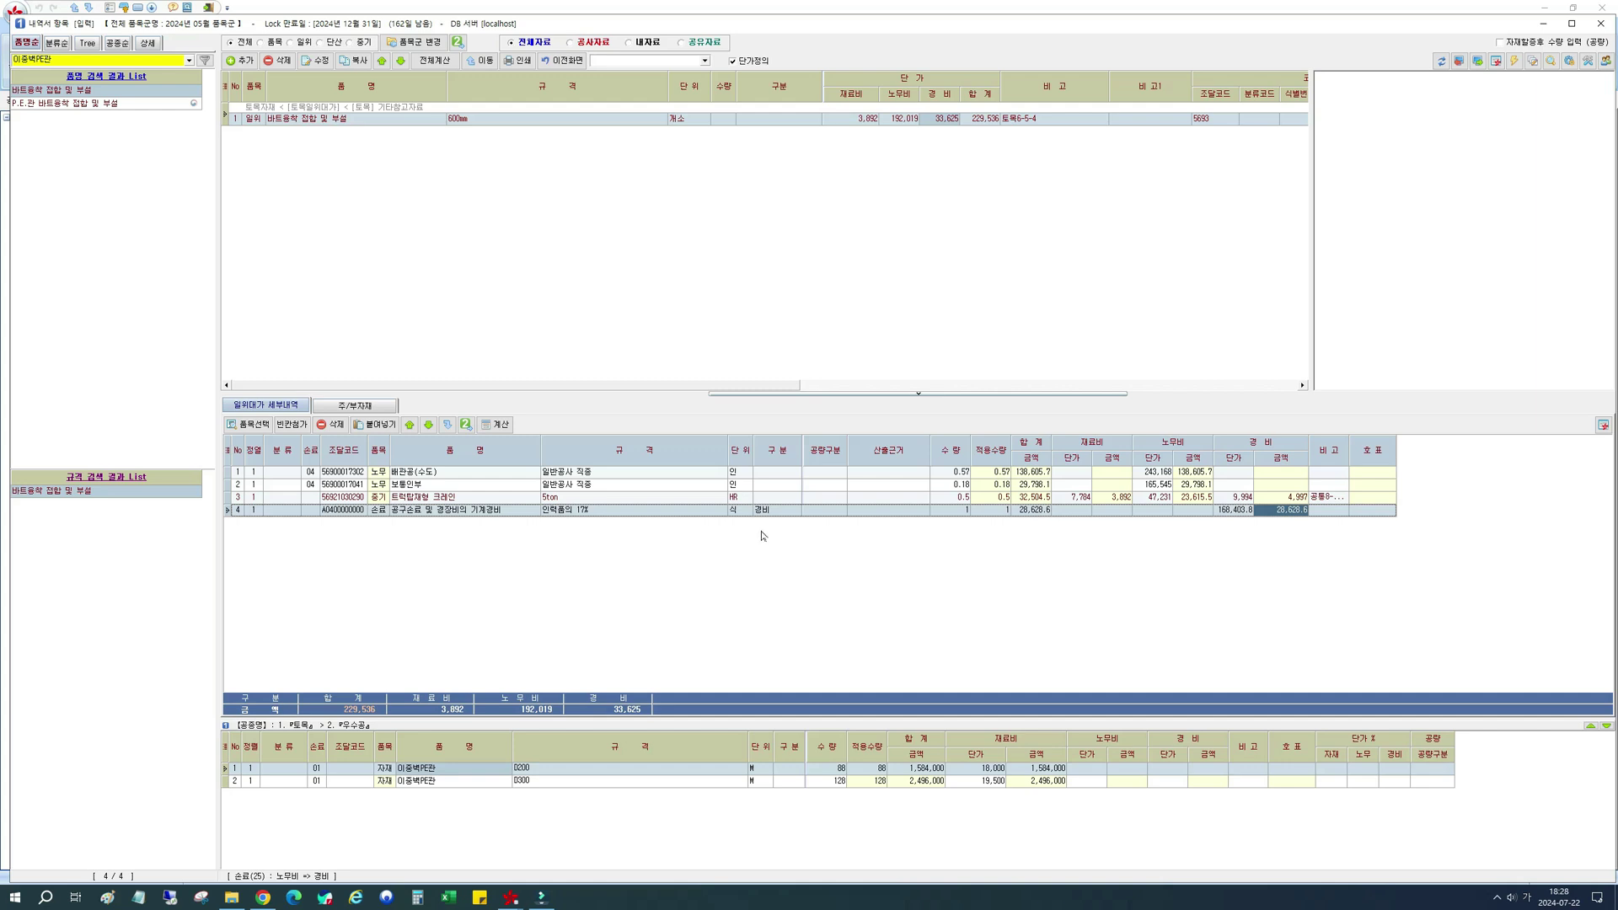
Examine the 노무비 of the 트럭탑재형 크레인 line against the 인력품의 17% basis of the 공구손료 및 경장비의 기계경비 line.
{"action": "left_click", "coordinate": [424, 500]}
{"action": "left_click", "coordinate": [1184, 498]}
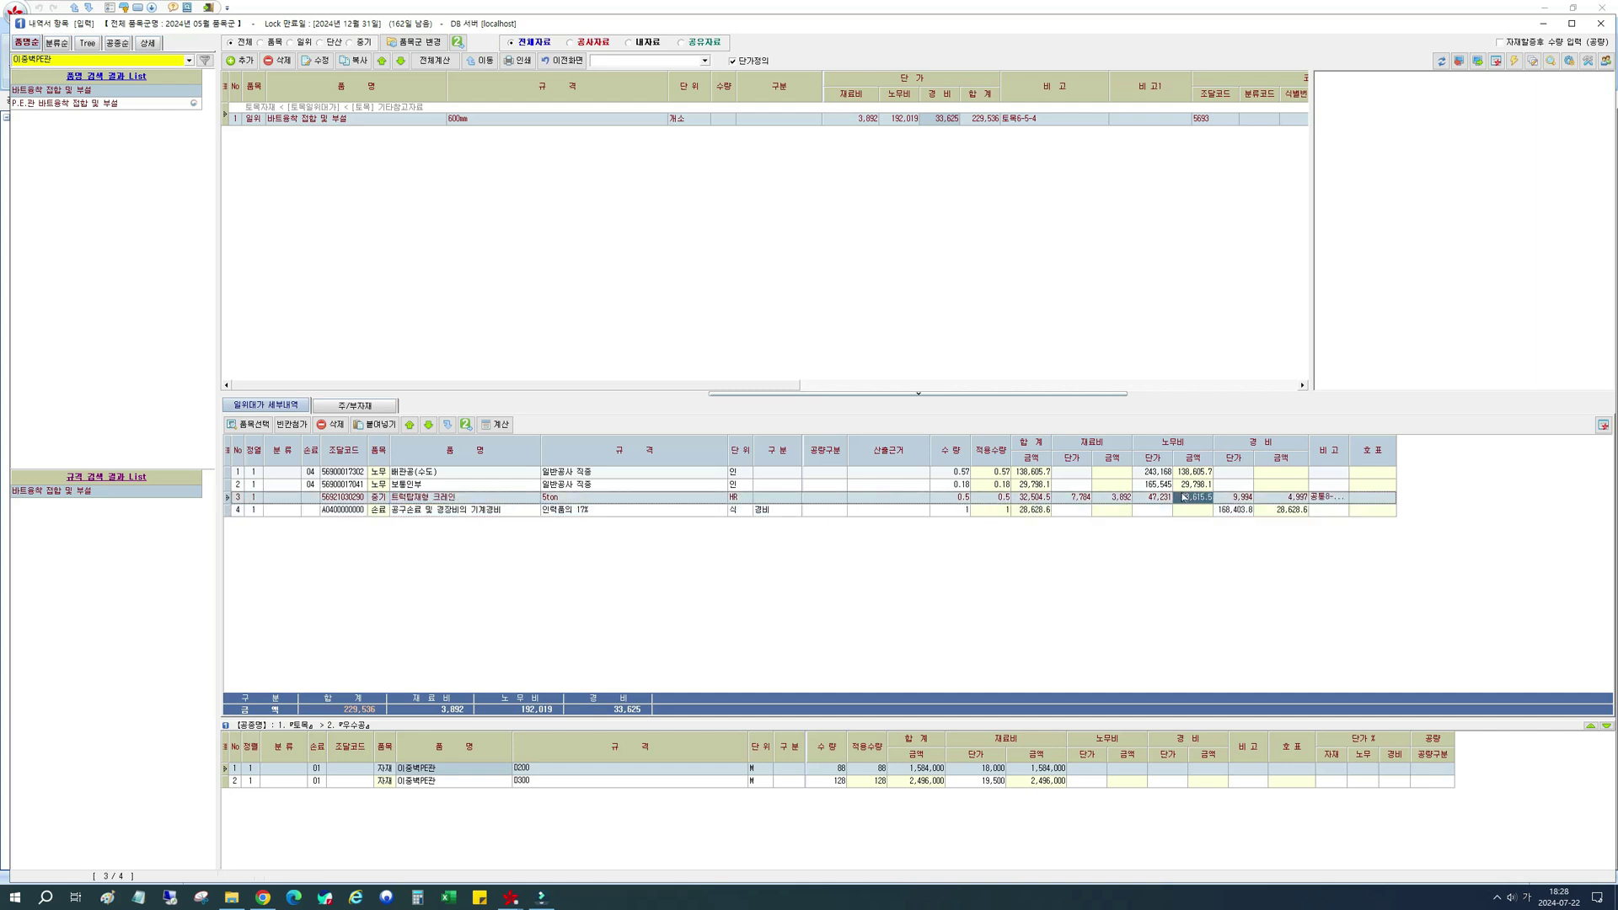
{"action": "left_click", "coordinate": [1156, 500]}
{"action": "left_click", "coordinate": [539, 511]}
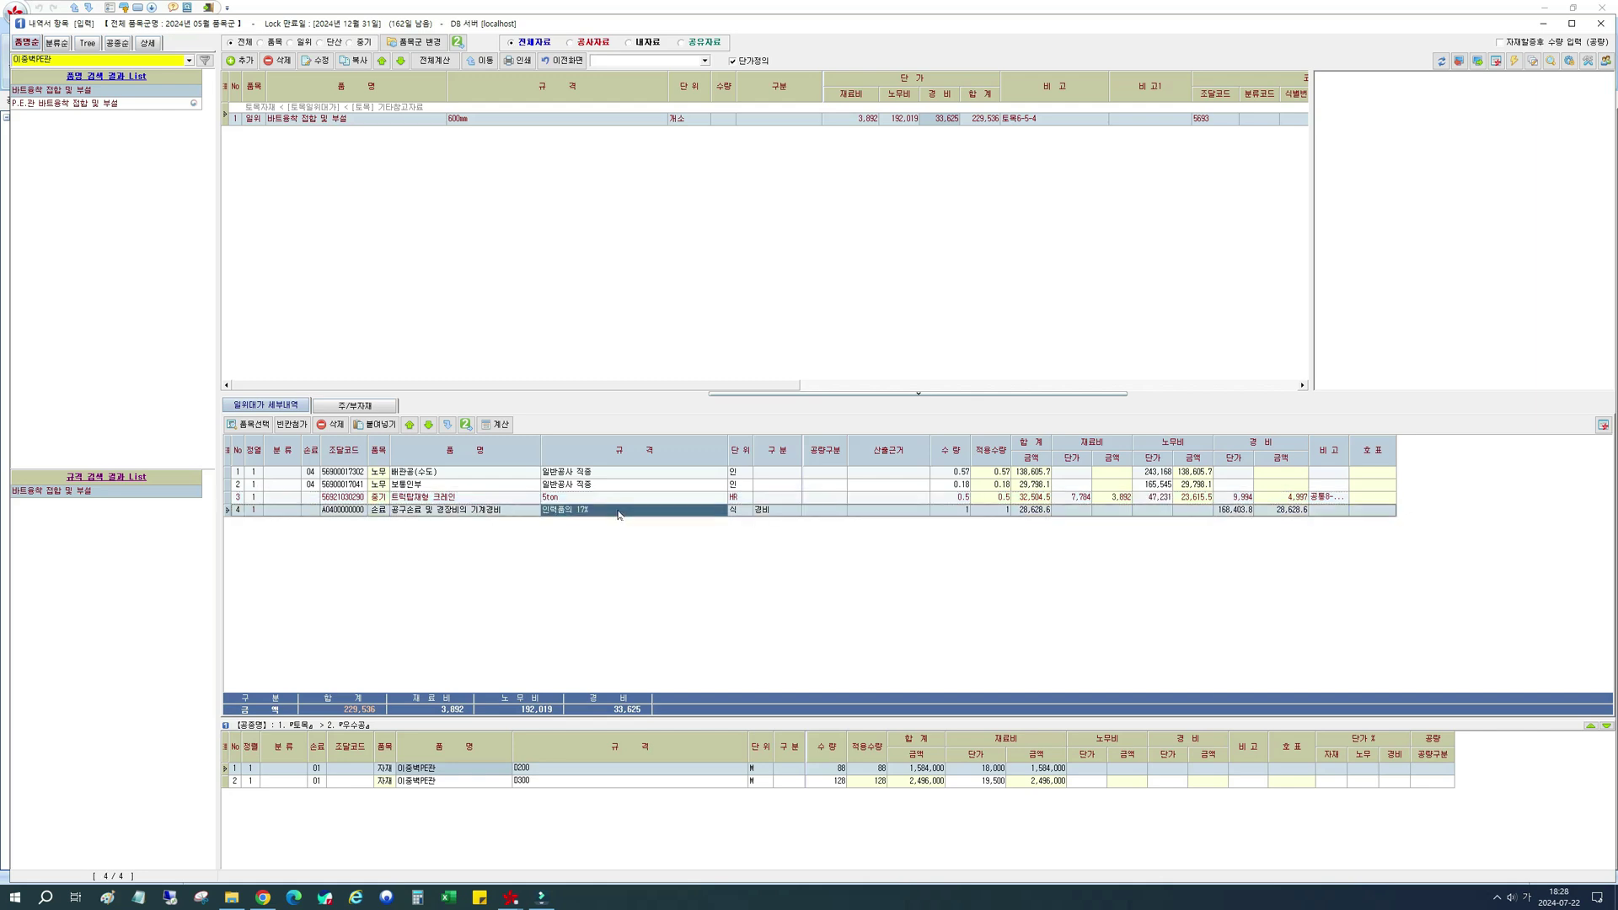
{"action": "left_click", "coordinate": [522, 511]}
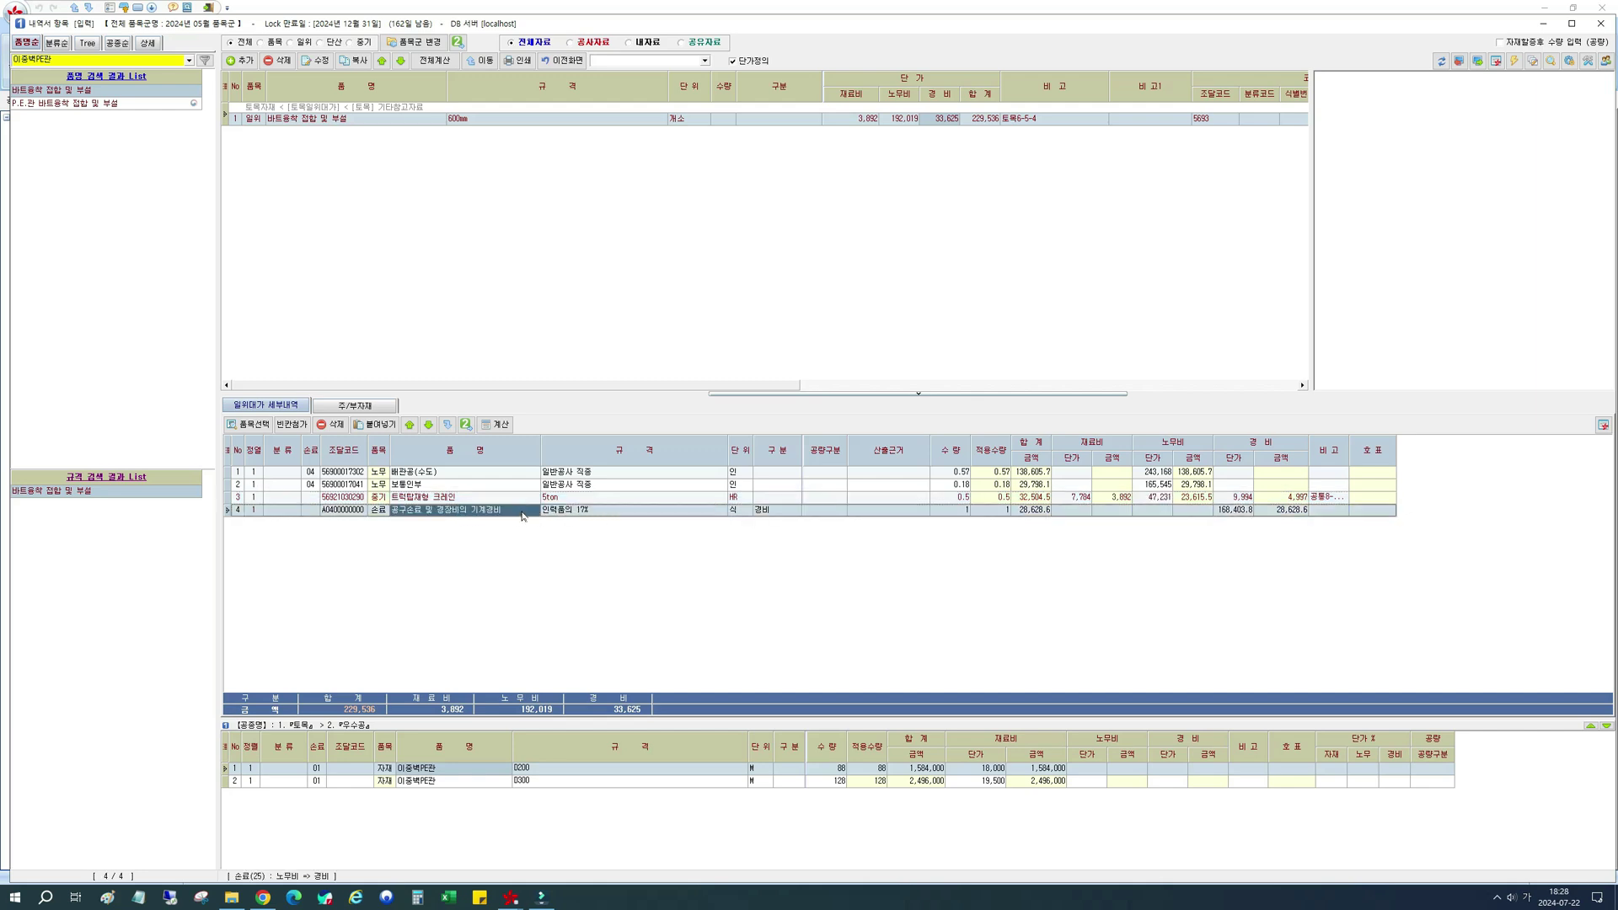
{"action": "left_click", "coordinate": [469, 499]}
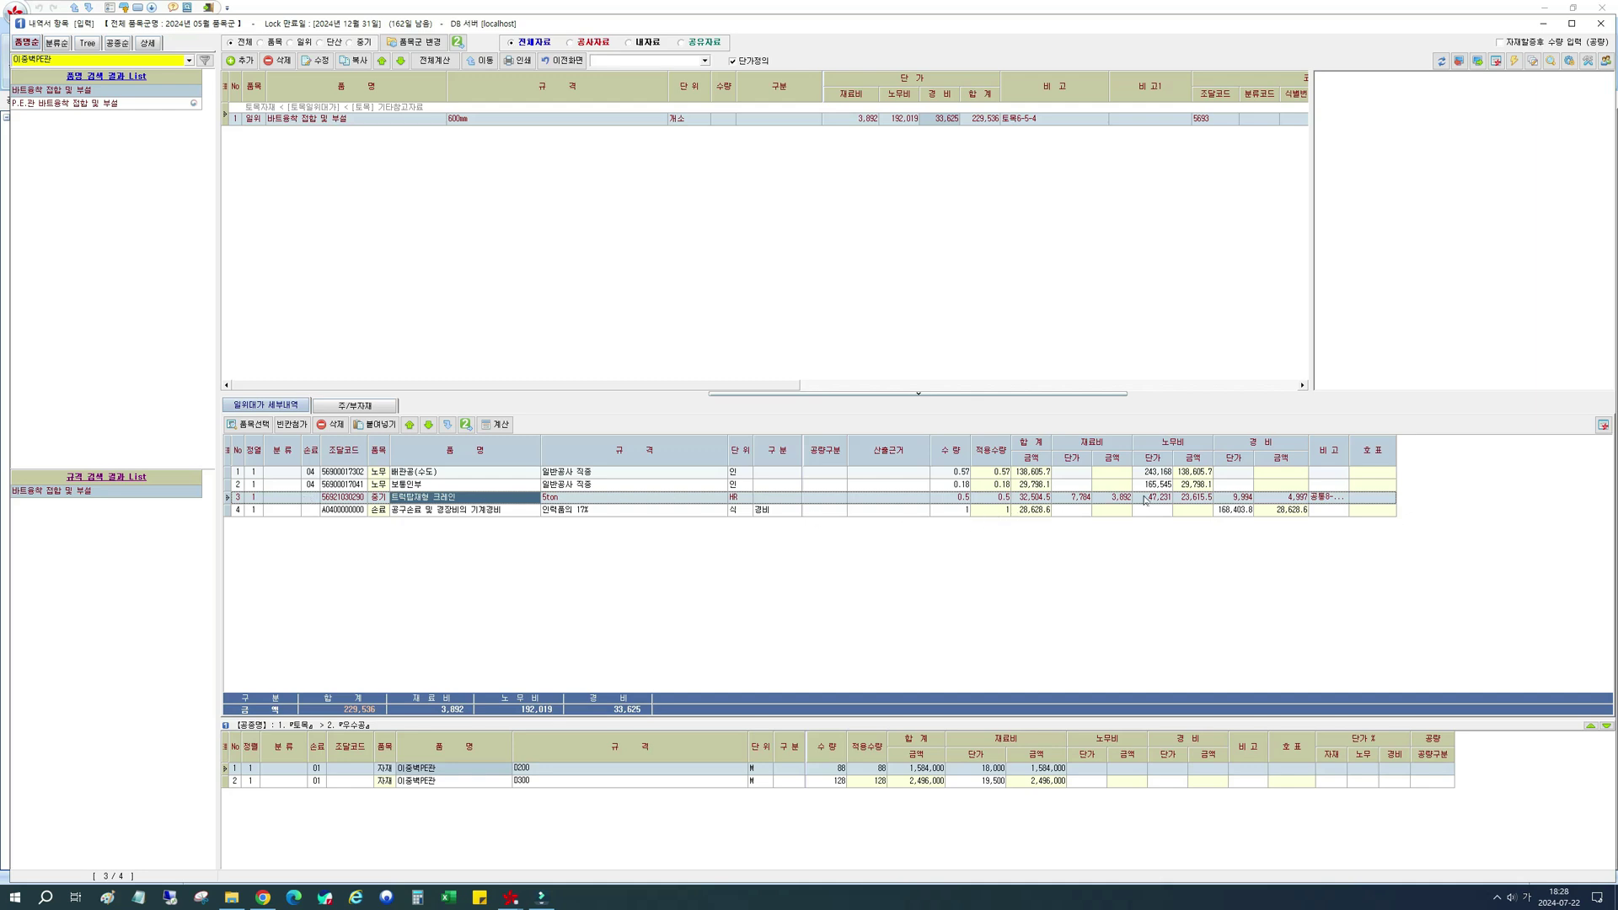
{"action": "left_click", "coordinate": [1194, 501]}
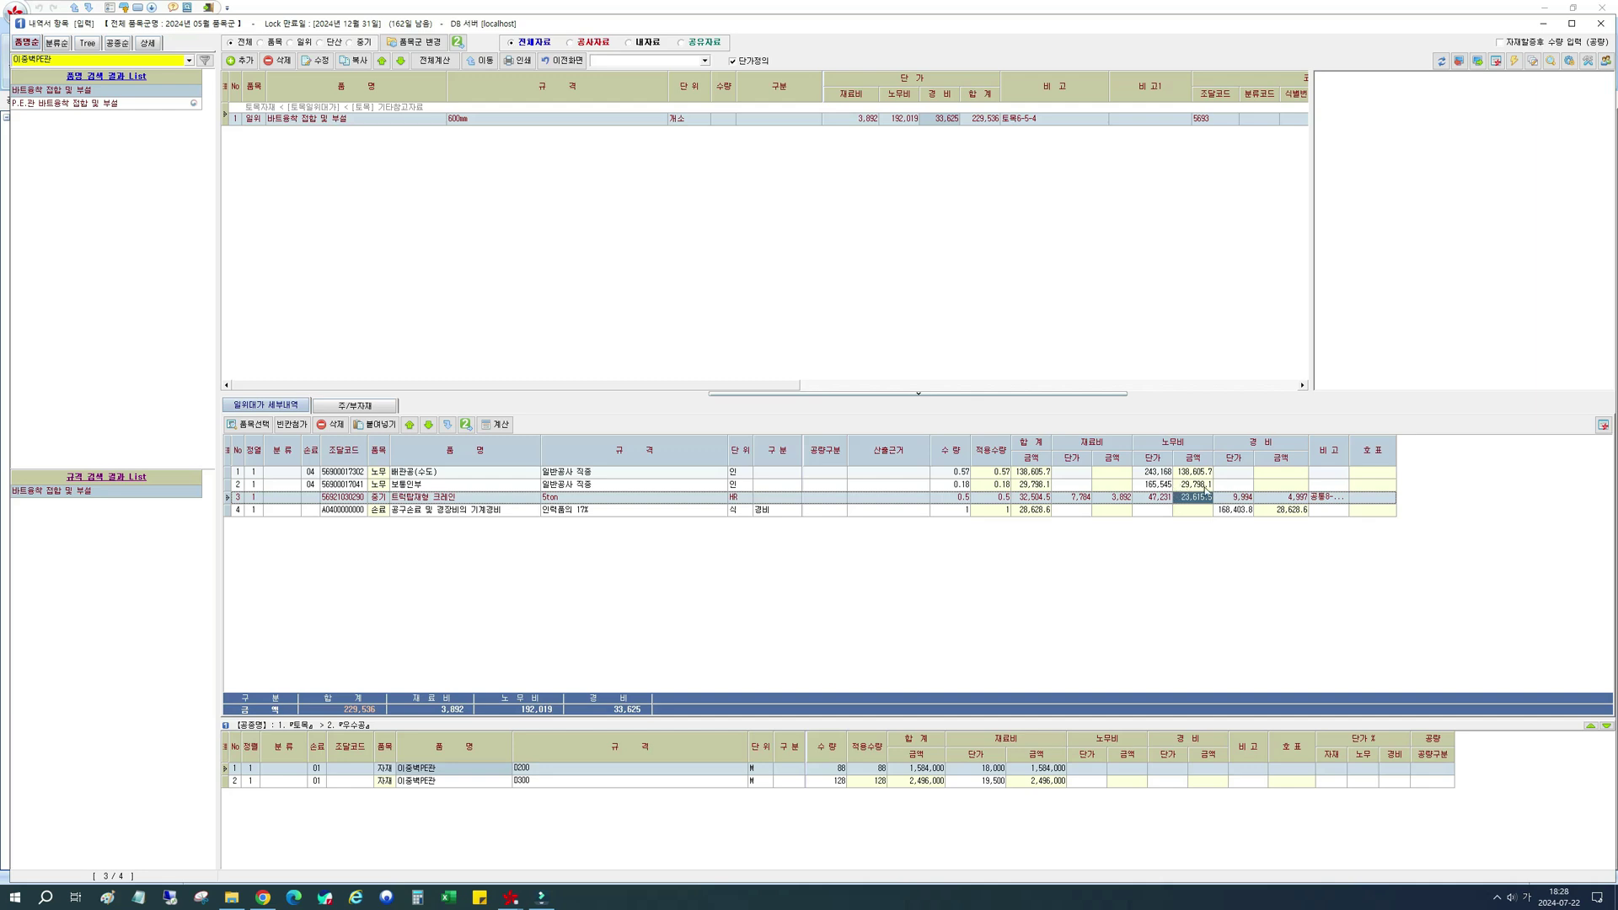
{"action": "left_click", "coordinate": [422, 510]}
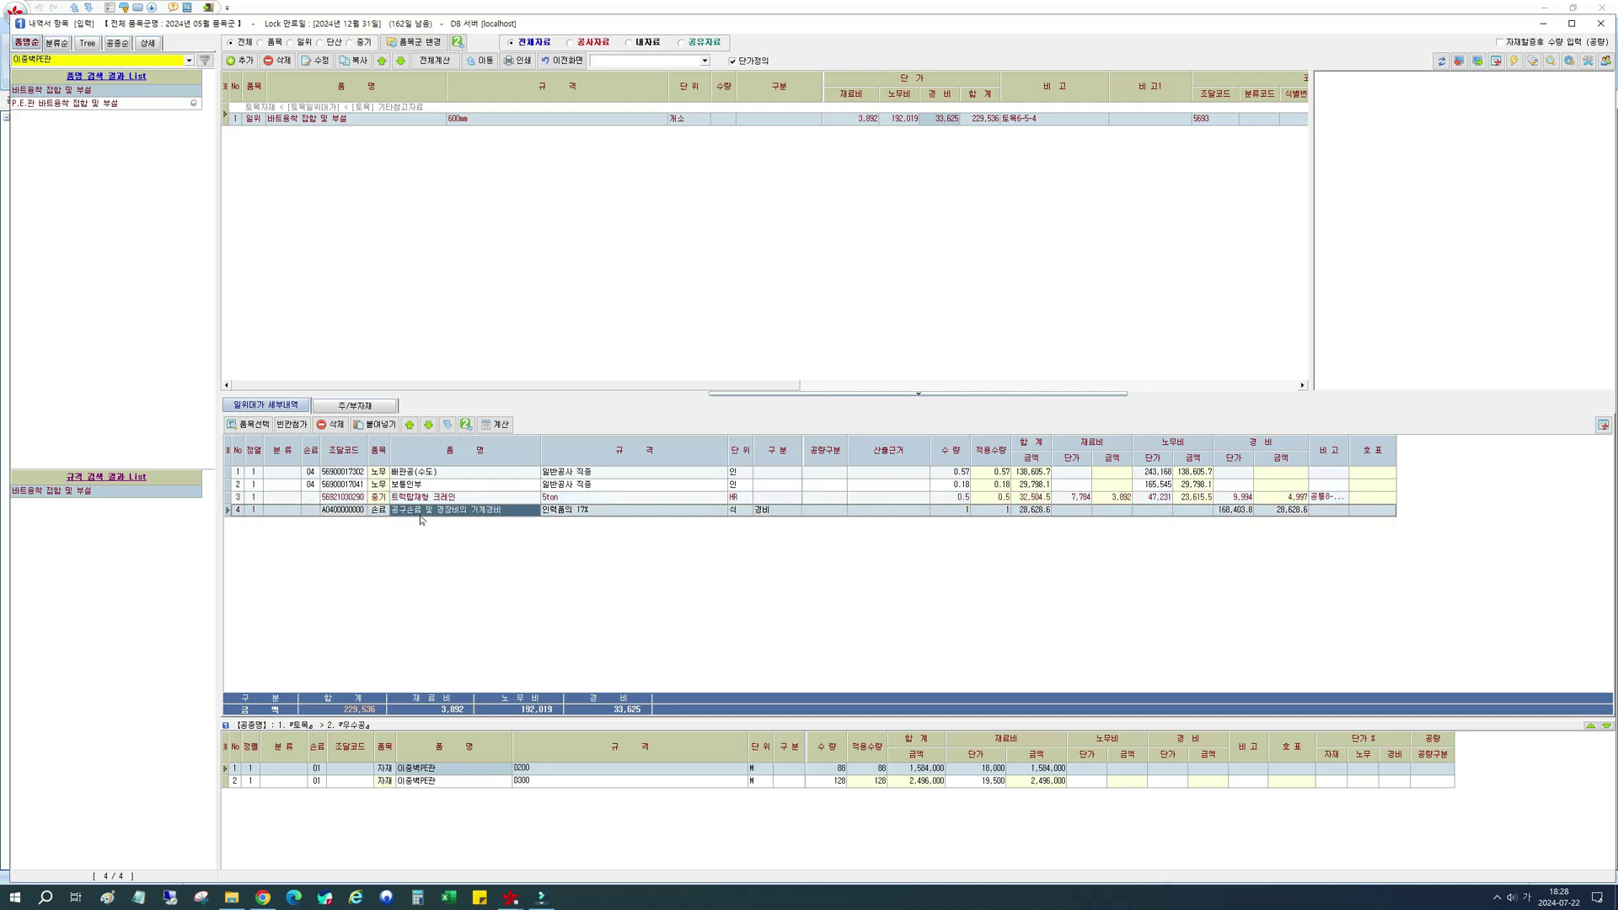
Set the 손료 code of the 트럭탑재형 크레인 line to 04, recalculate, and check the tool-cost line's 경비 amount.
{"action": "left_click", "coordinate": [311, 498]}
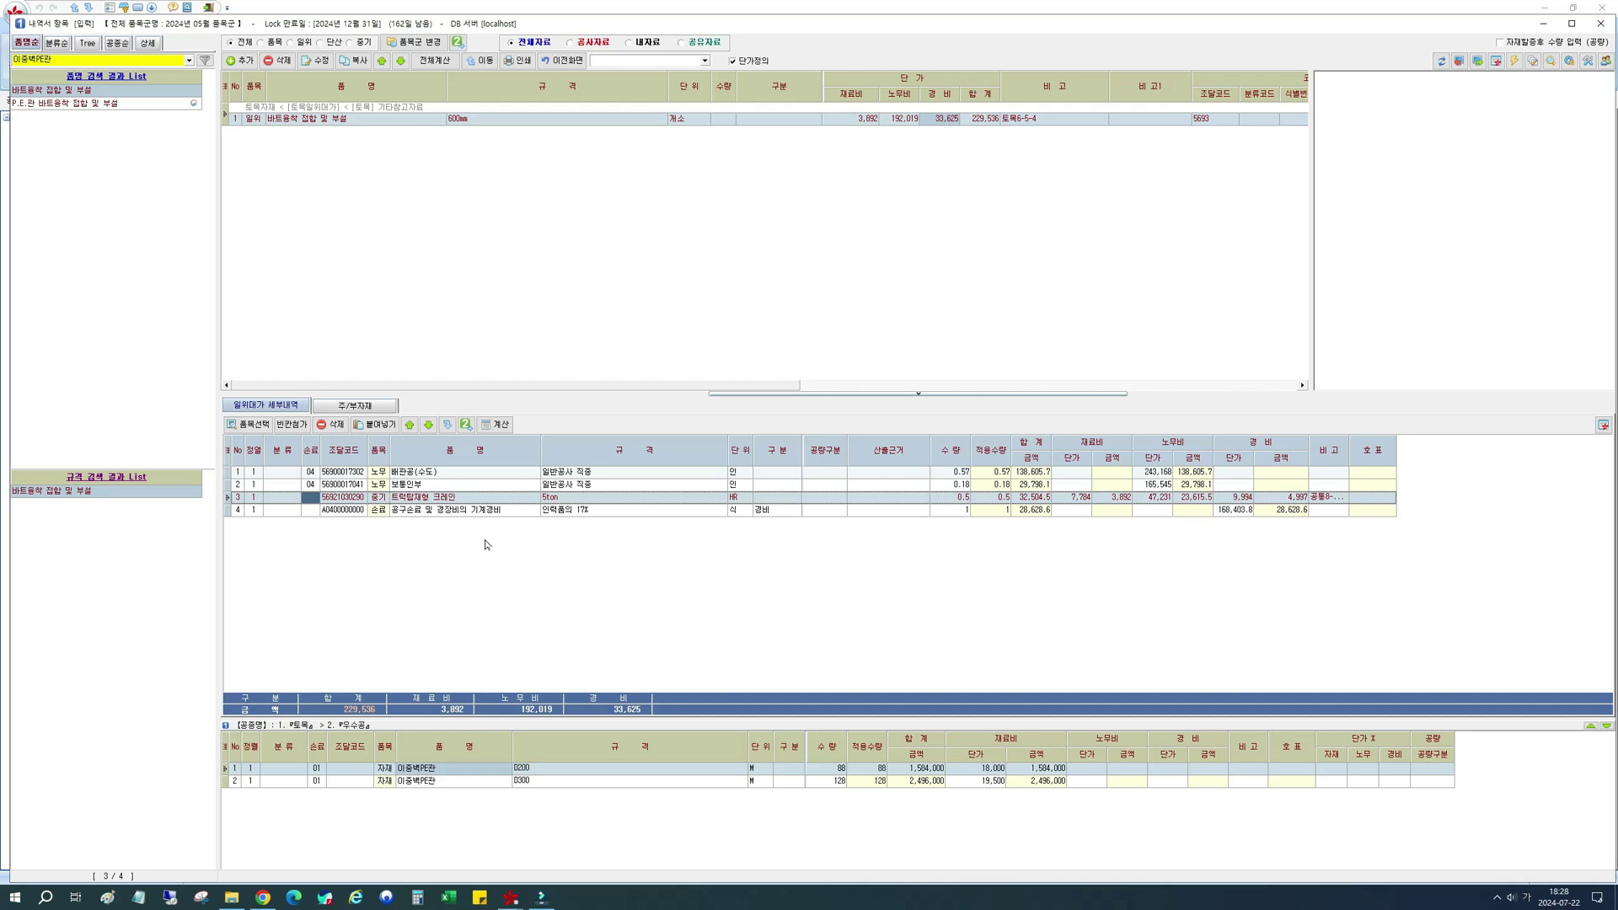
{"action": "type", "text": "04"}
{"action": "key", "text": "Down"}
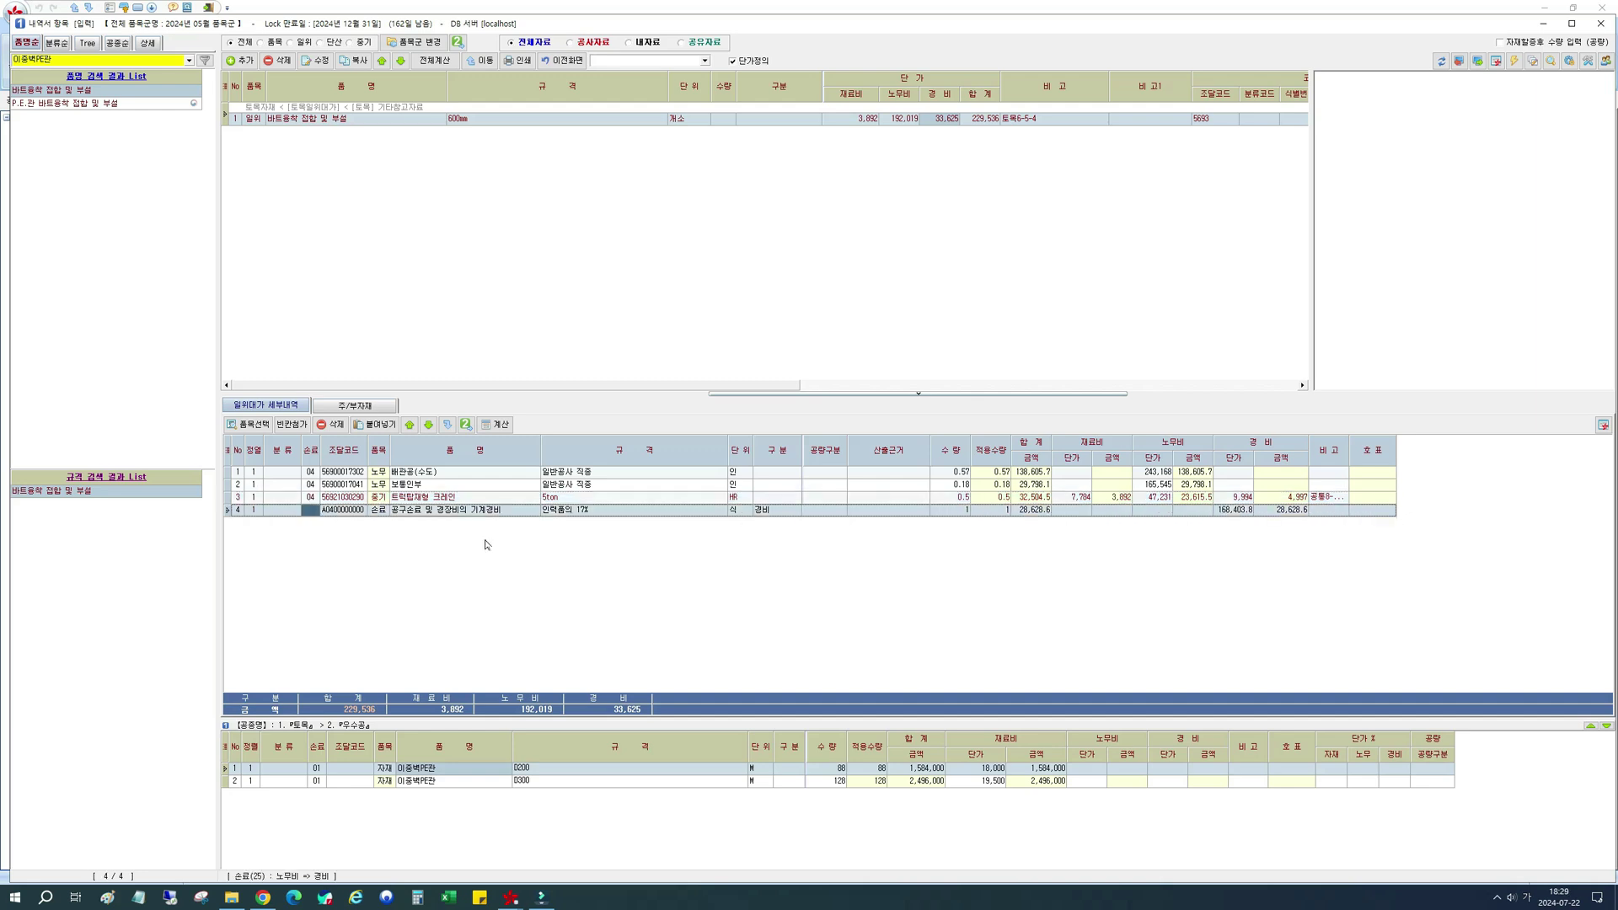
{"action": "left_click", "coordinate": [496, 424]}
{"action": "left_click", "coordinate": [385, 499]}
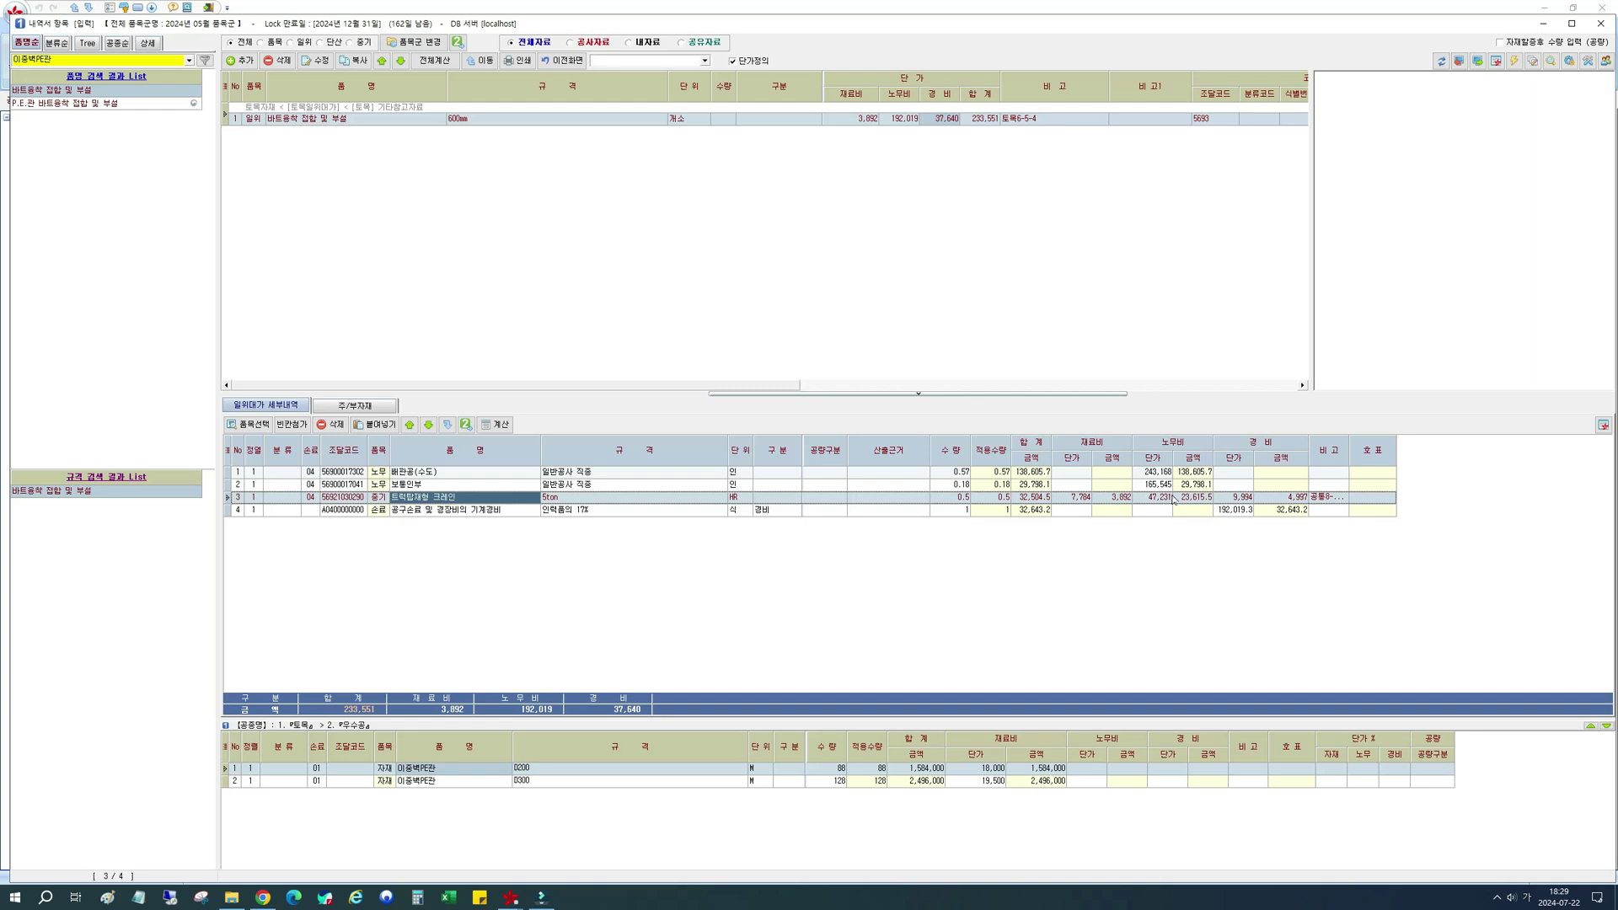
{"action": "left_click", "coordinate": [1302, 512]}
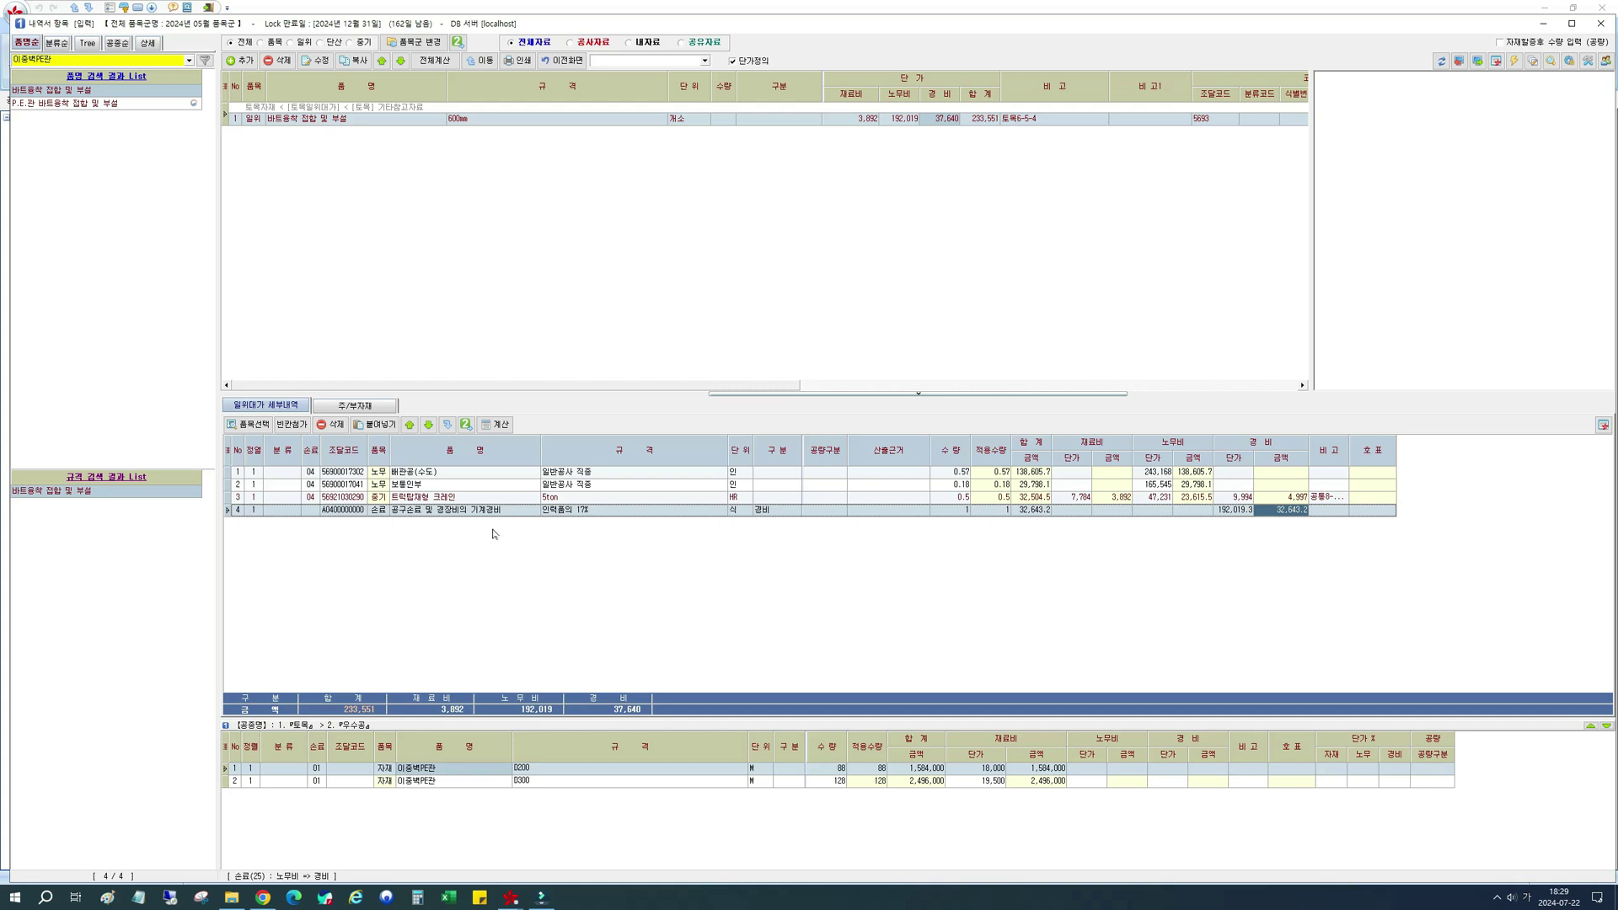
Clear the 손료 code of the 트럭탑재형 크레인 line and recalculate the 일위대가 details.
{"action": "left_click", "coordinate": [494, 502]}
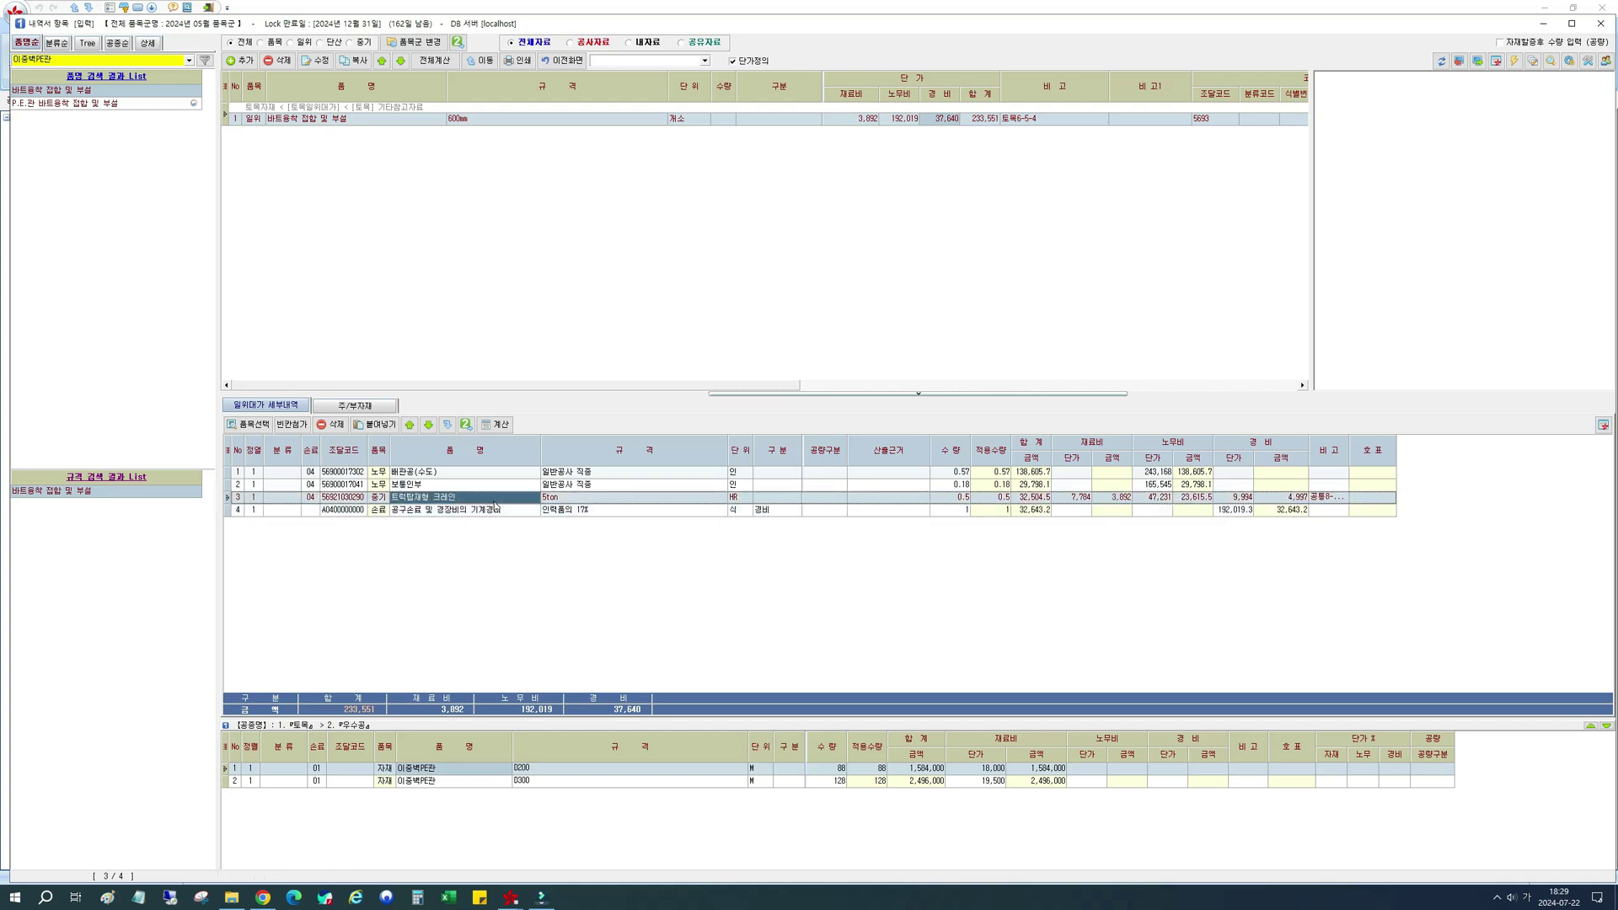
{"action": "left_click", "coordinate": [312, 499]}
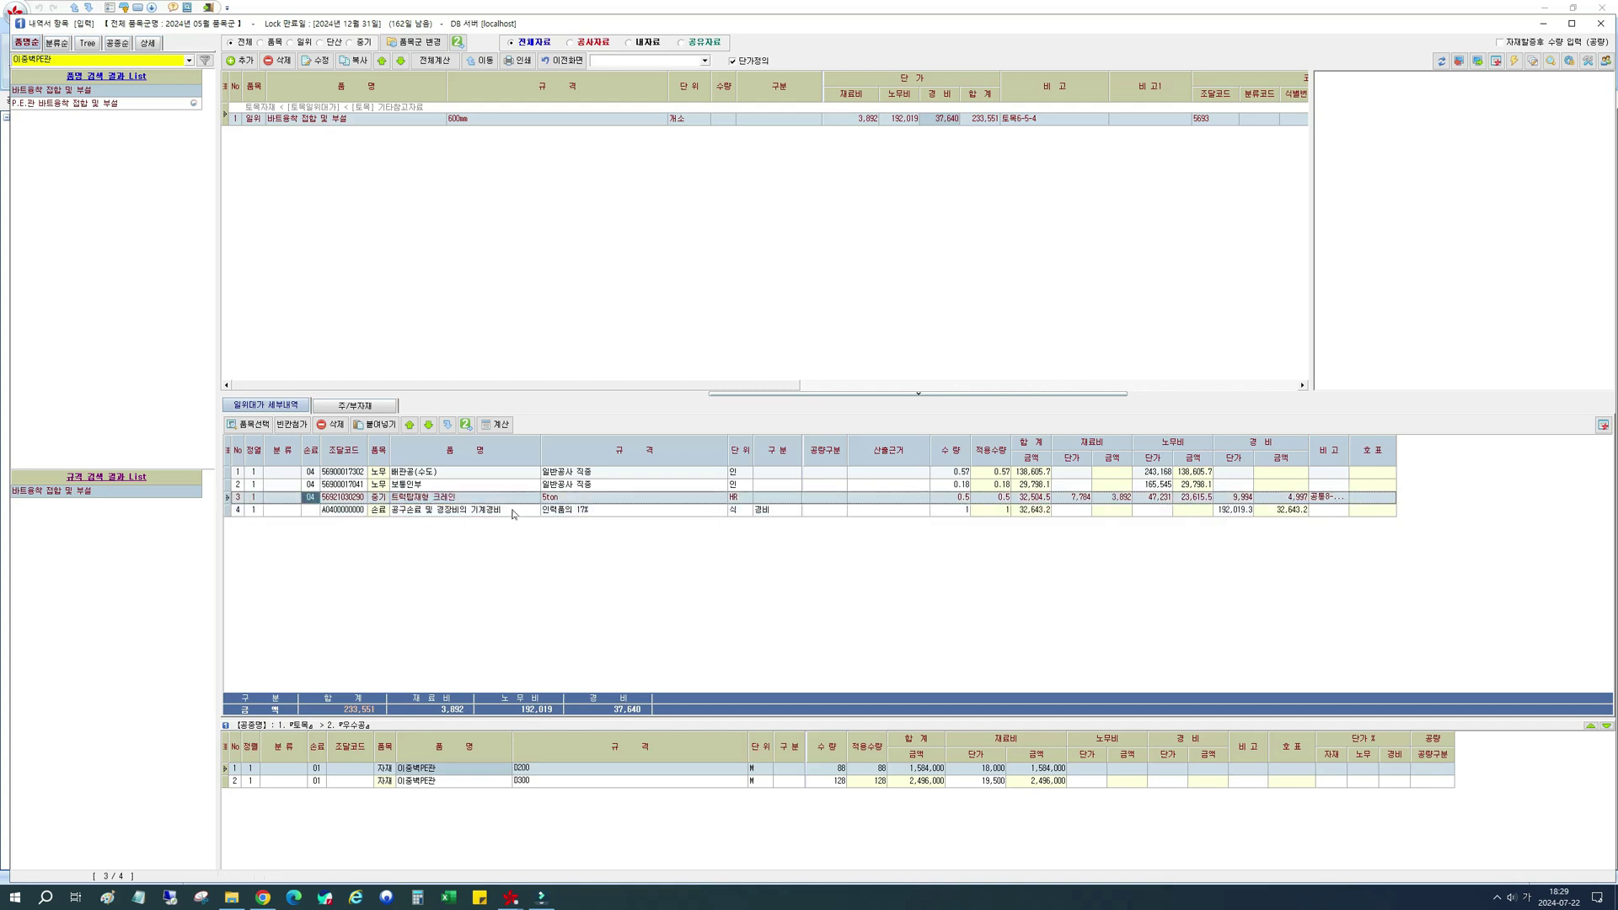
{"action": "key", "text": "BackSpace"}
{"action": "left_click", "coordinate": [317, 506]}
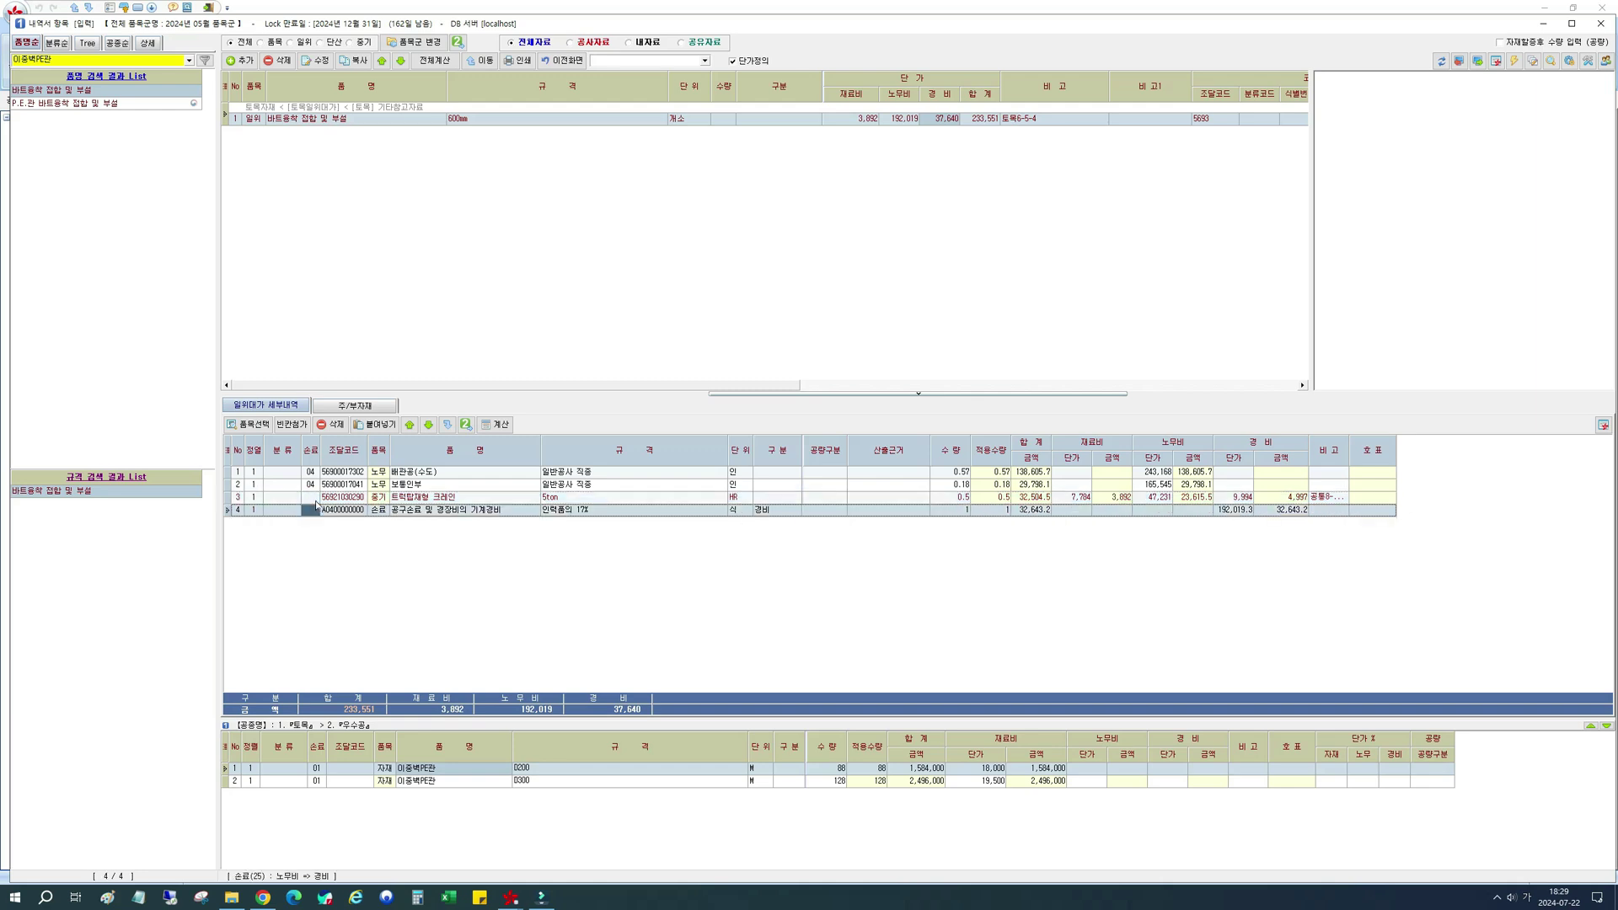
{"action": "left_click", "coordinate": [424, 486]}
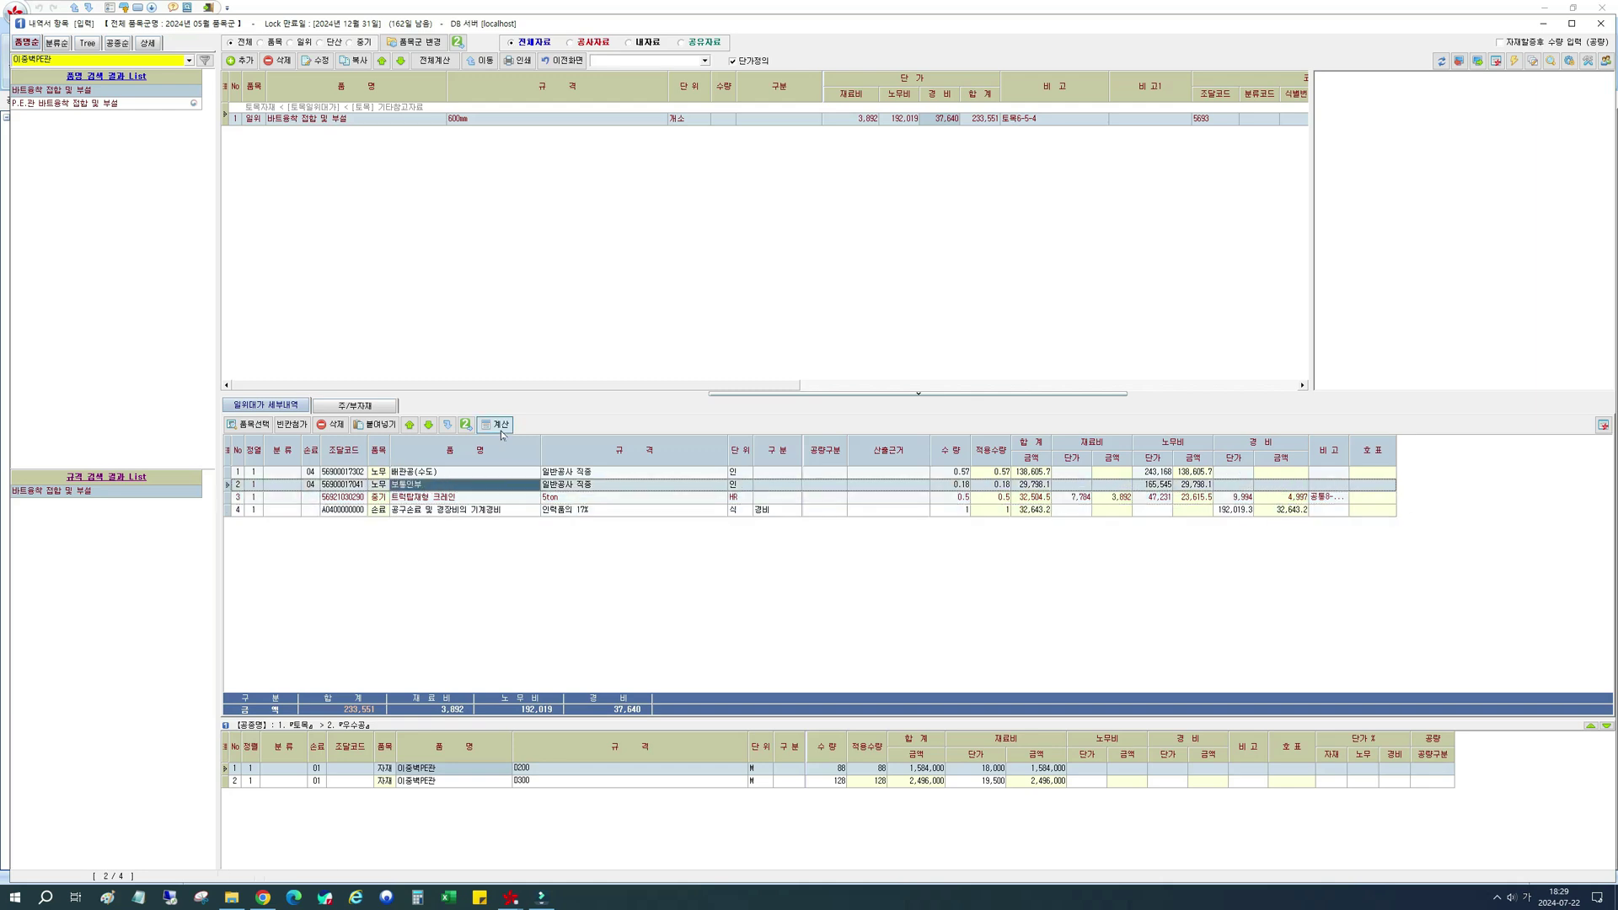
{"action": "left_click", "coordinate": [440, 497]}
{"action": "left_click", "coordinate": [436, 511]}
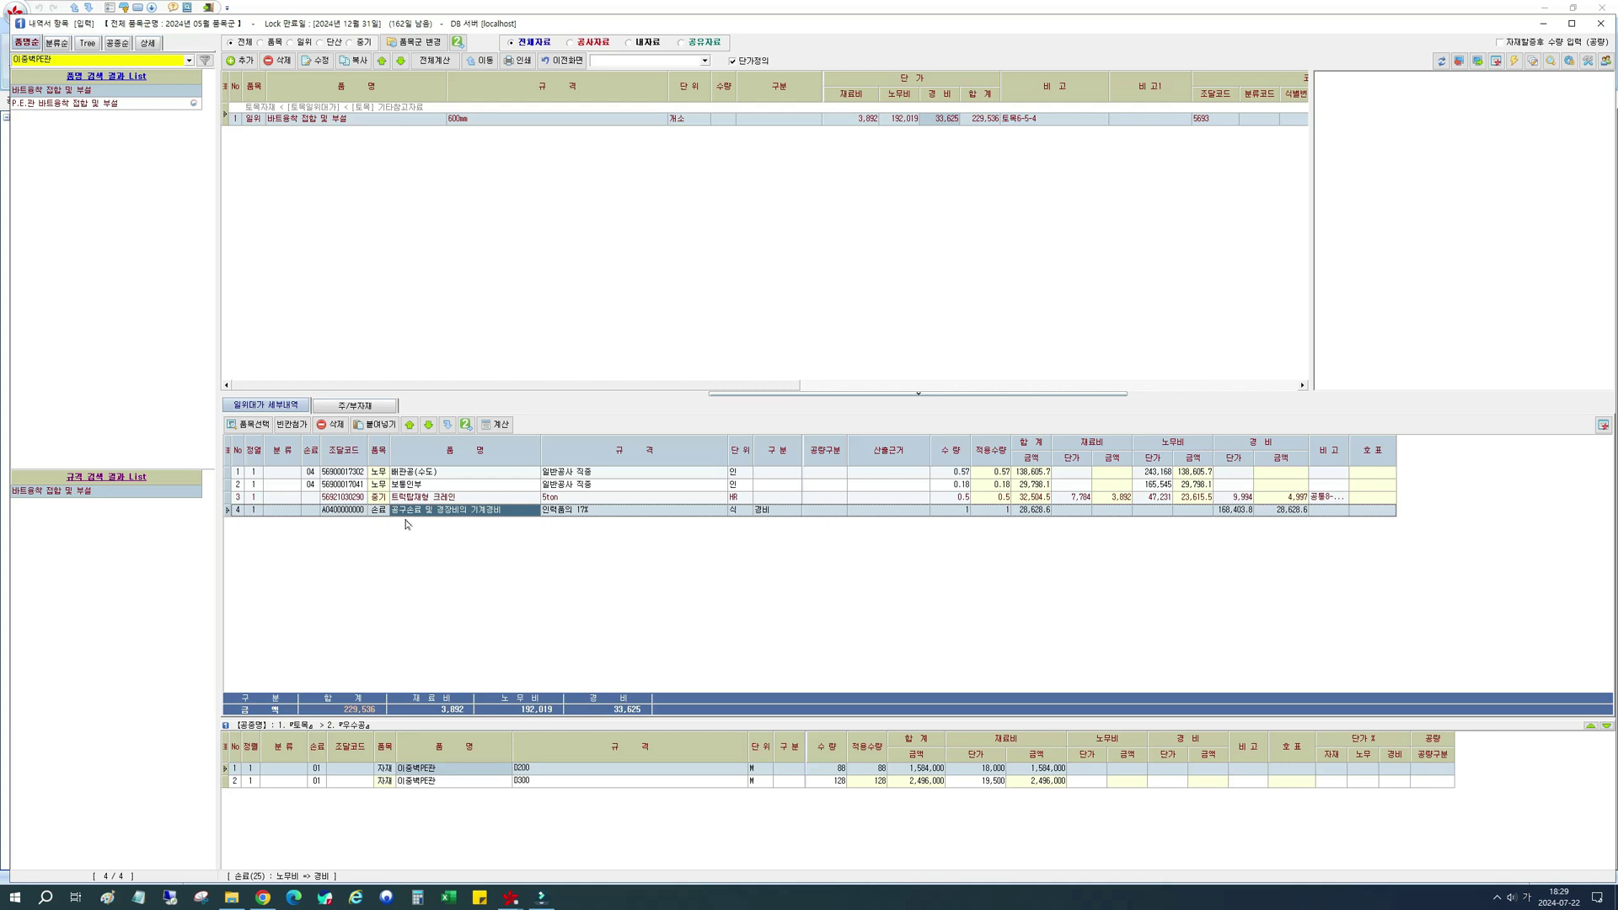
Try 손료 code 05 on the 공구손료 및 경장비의 기계경비 line and clear it again.
{"action": "left_click", "coordinate": [311, 513]}
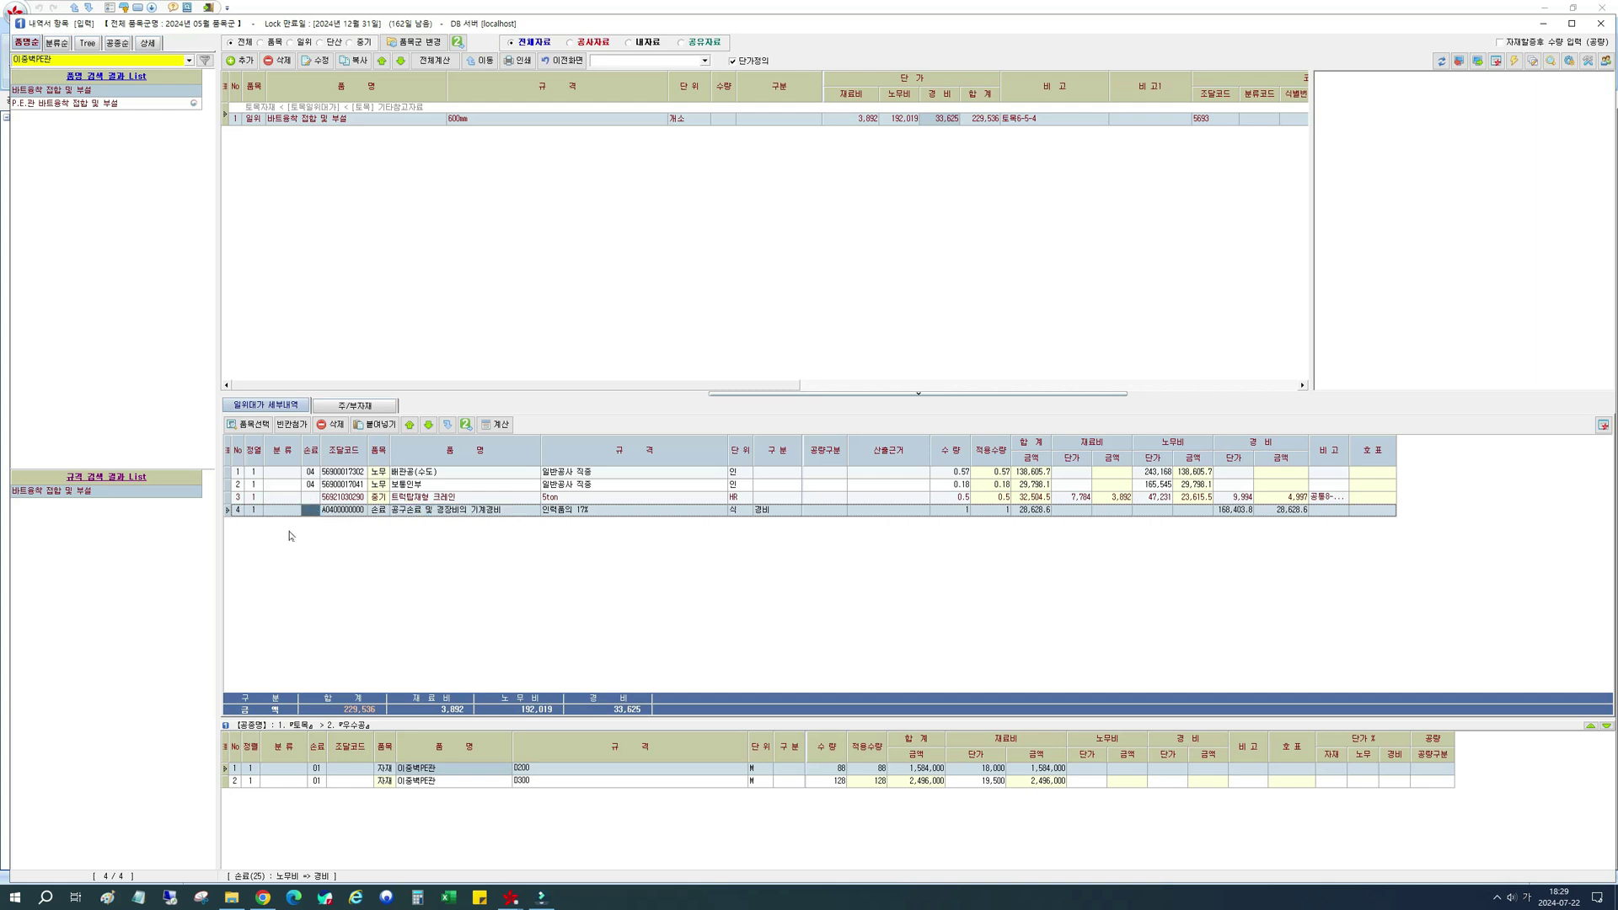
{"action": "type", "text": "05"}
{"action": "key", "text": "Return"}
{"action": "key", "text": "BackSpace"}
{"action": "key", "text": "Return"}
Set the 손료 code of the 보통인부 labour line to 02.
{"action": "left_click", "coordinate": [317, 486]}
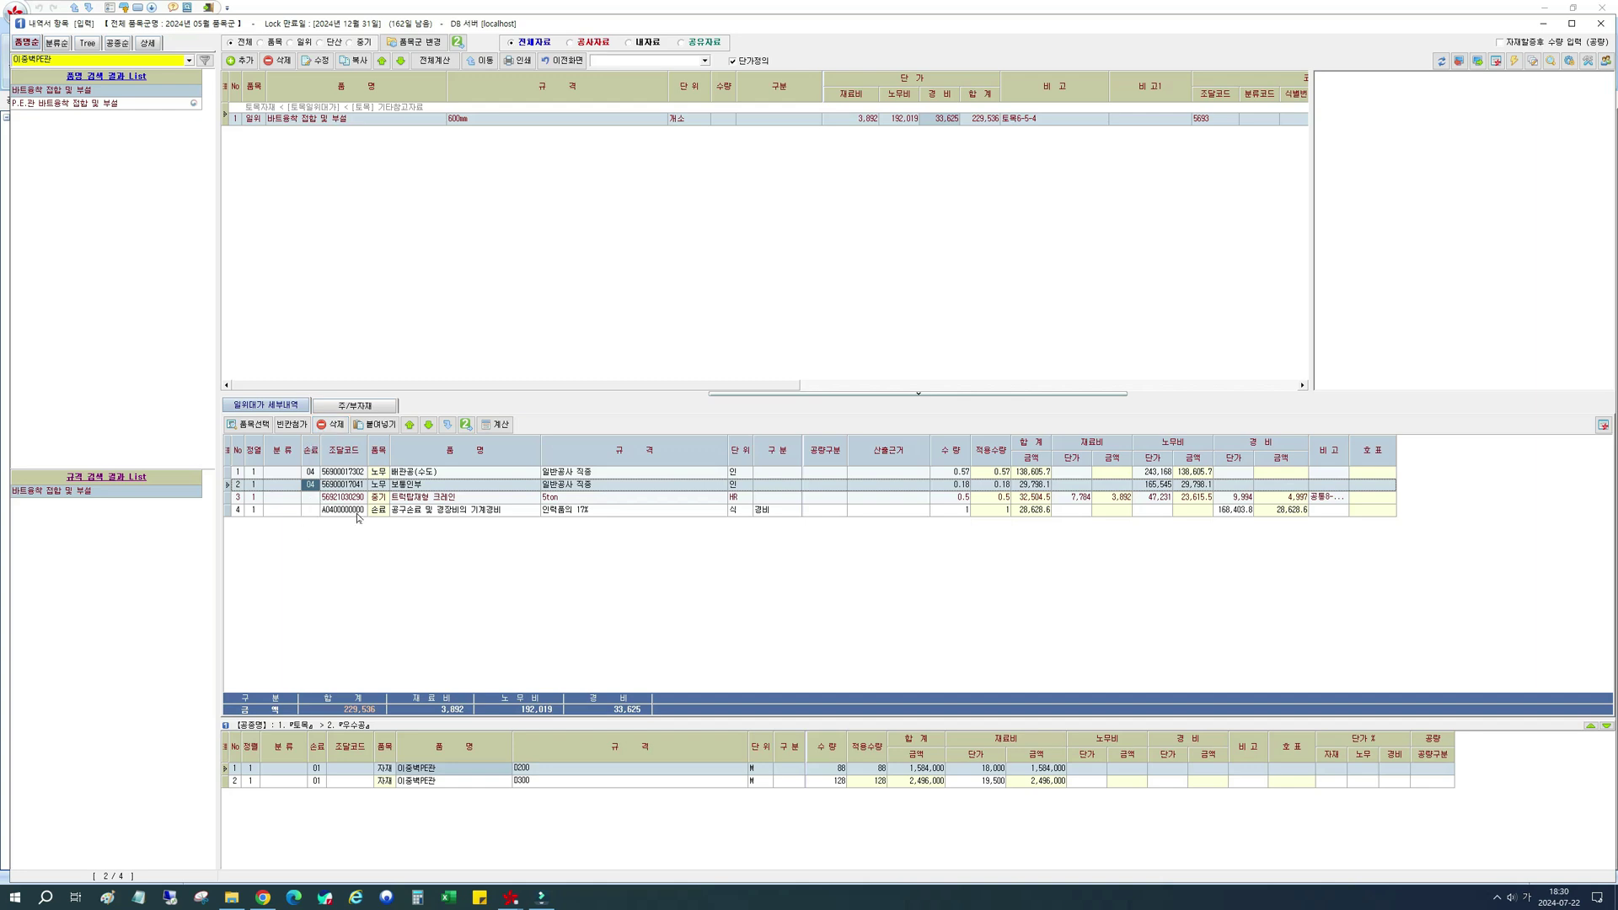
{"action": "left_click", "coordinate": [347, 511]}
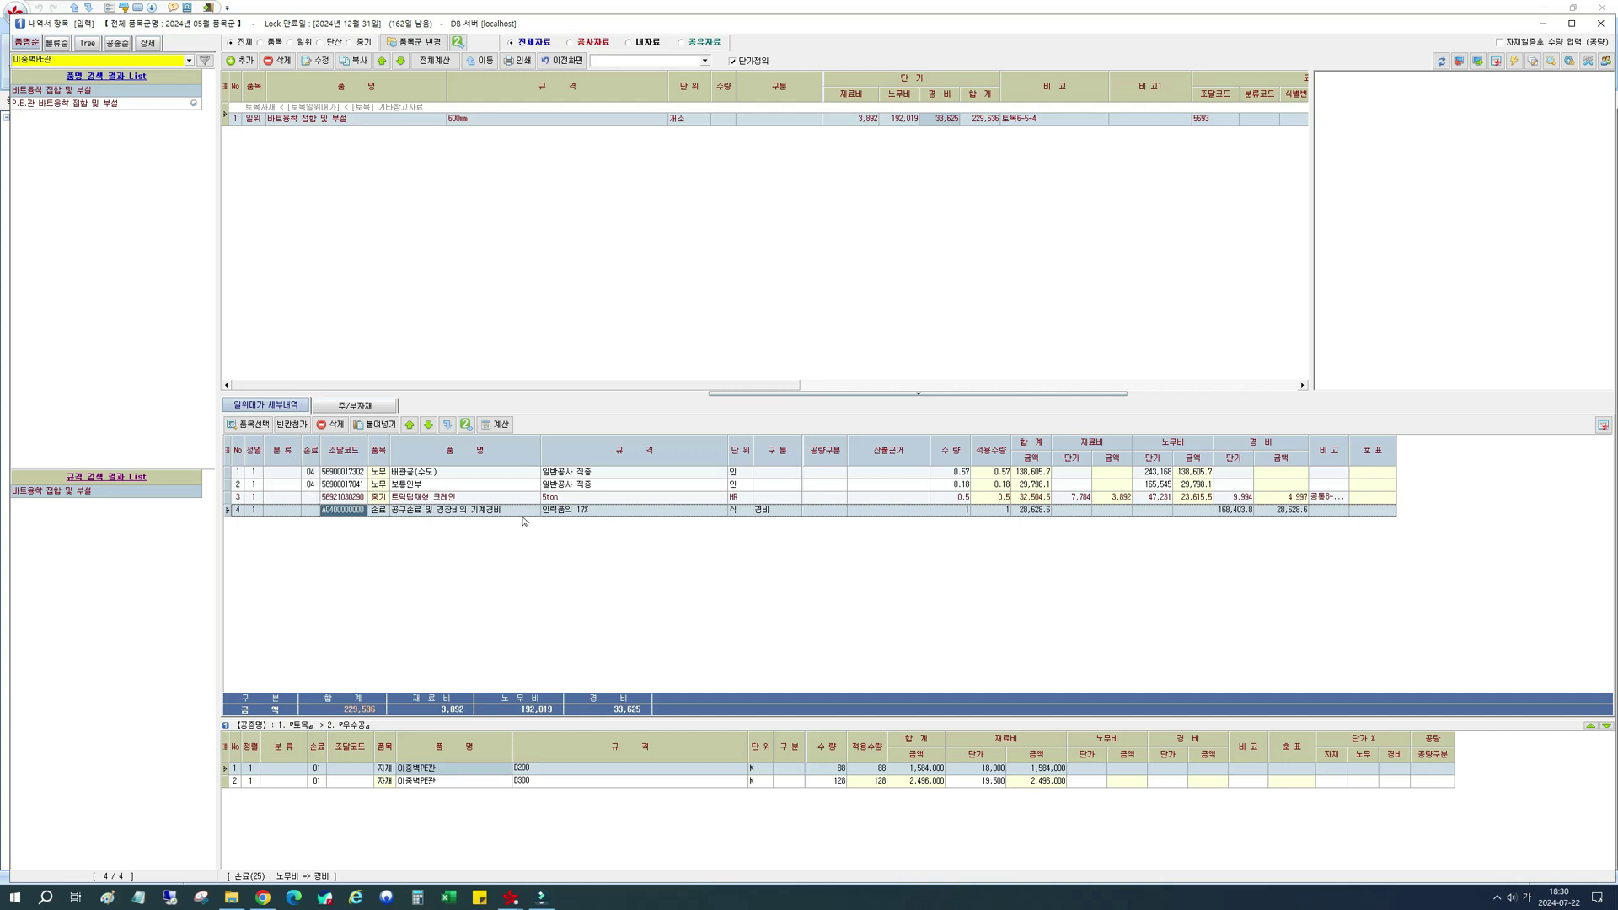
{"action": "left_click", "coordinate": [309, 485]}
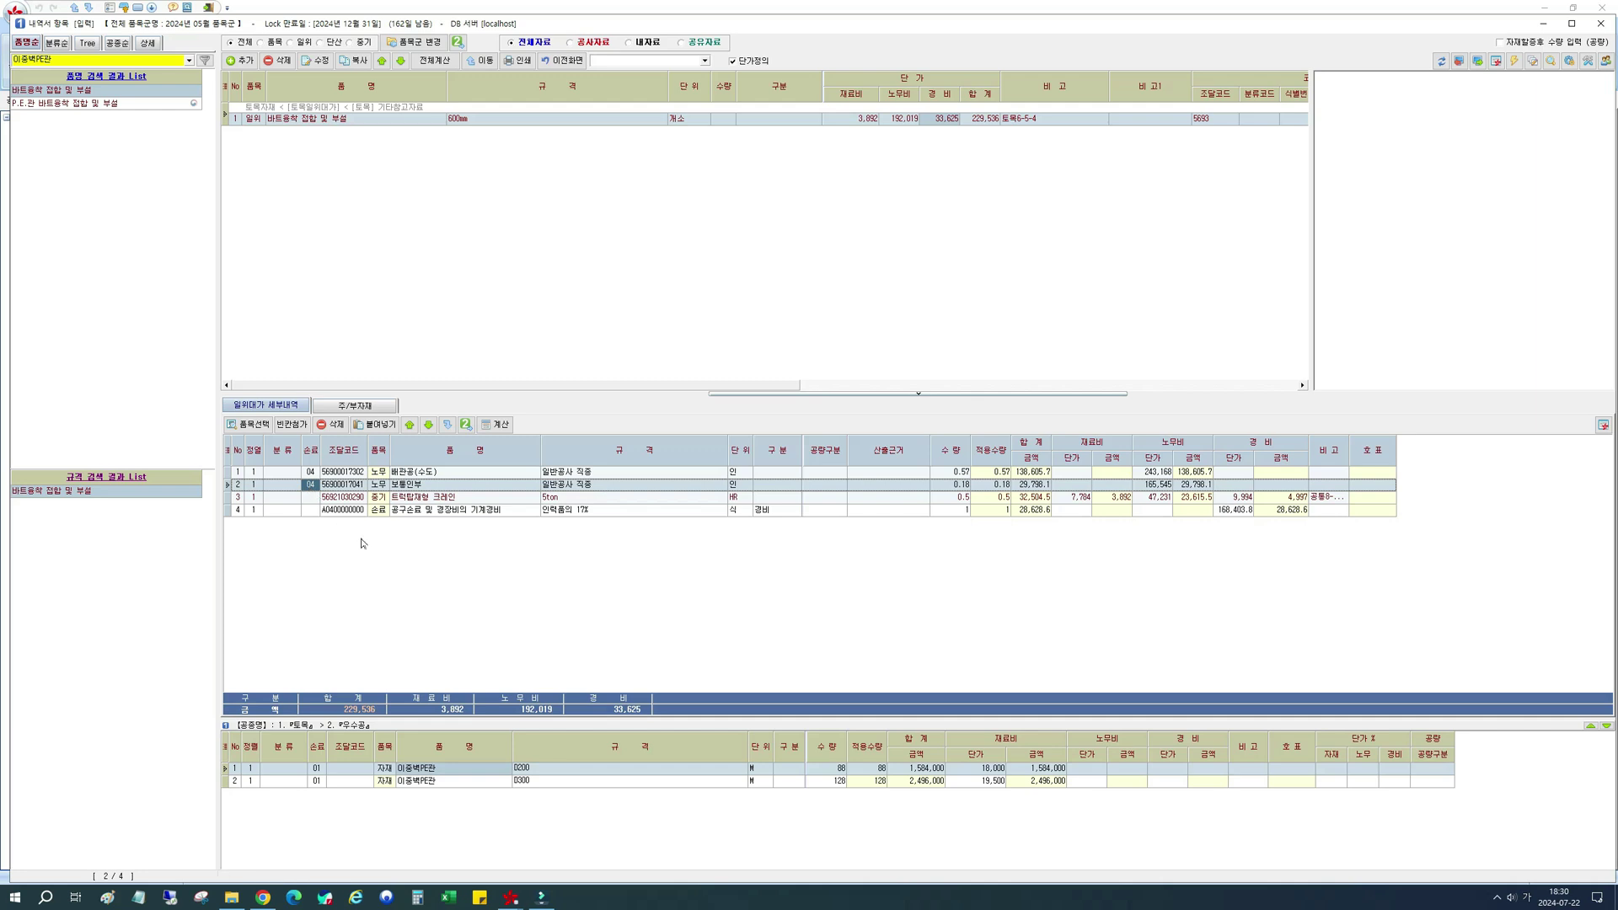
{"action": "type", "text": "02"}
{"action": "key", "text": "Down"}
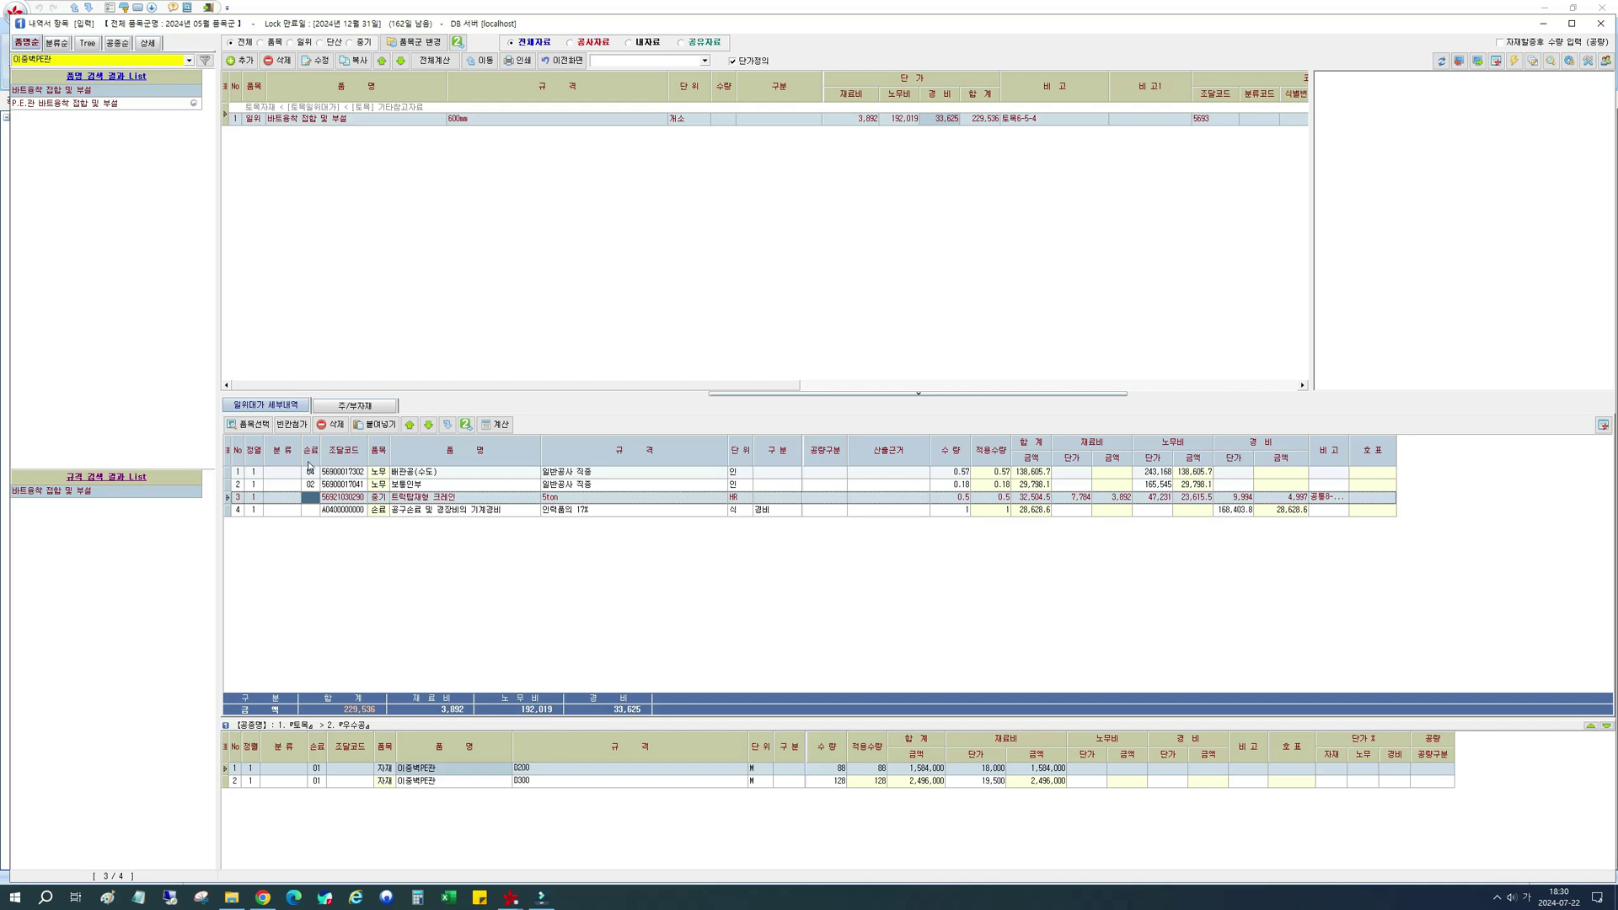
{"action": "left_click", "coordinate": [347, 510]}
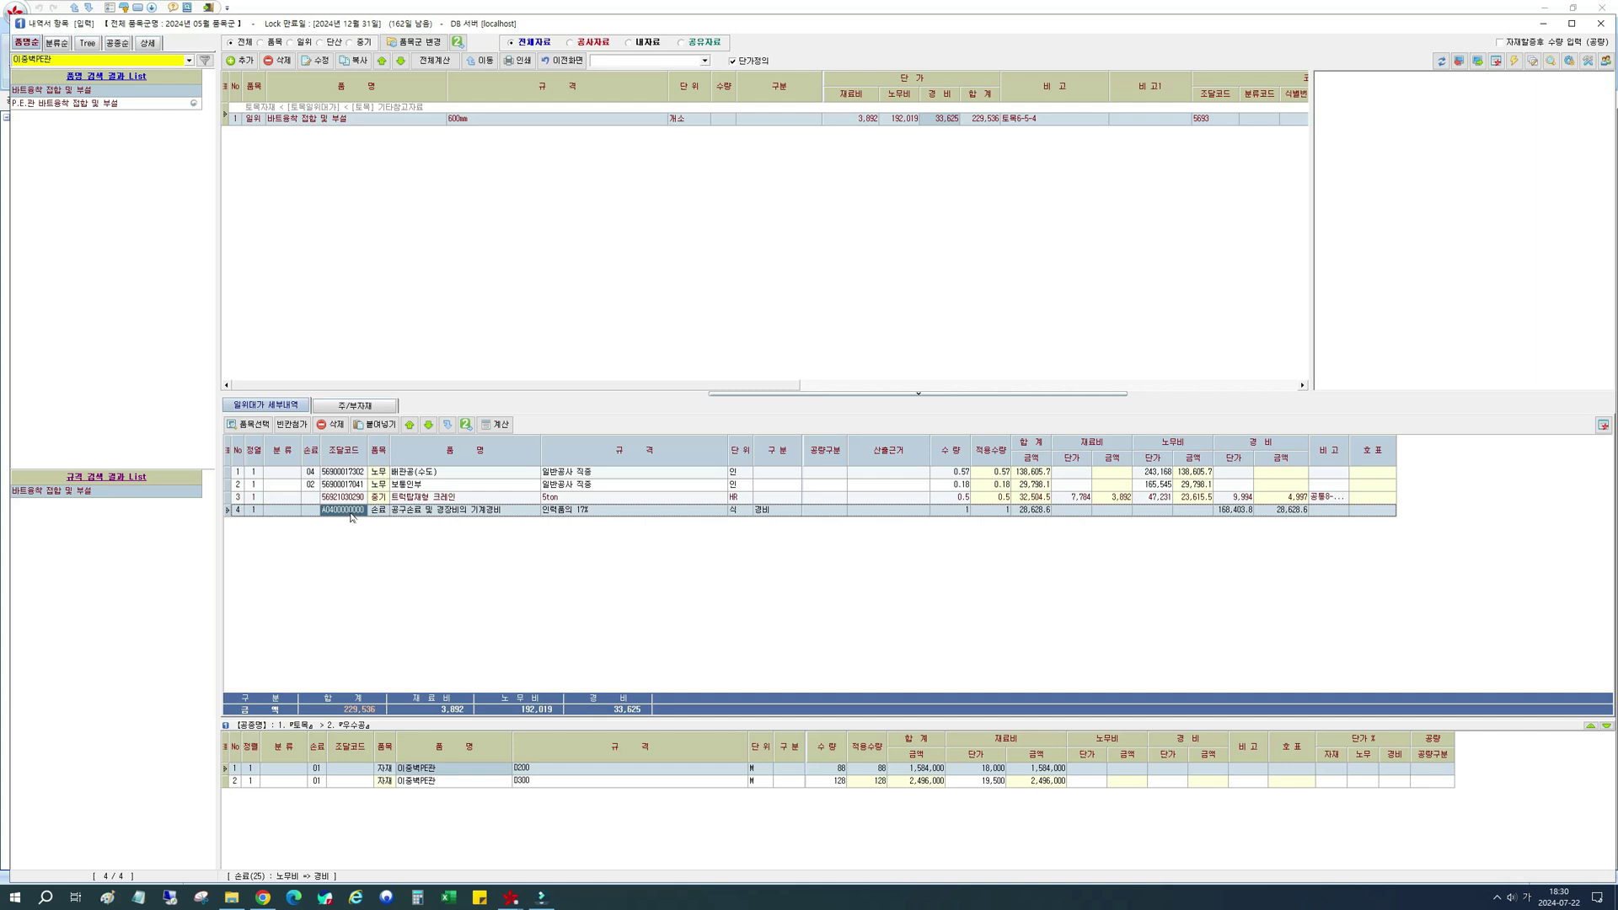
{"action": "key", "text": "Delete"}
{"action": "key", "text": "Return"}
{"action": "left_click", "coordinate": [495, 425]}
{"action": "left_click", "coordinate": [380, 511]}
Copy the 바트융착 접합 및 부설 600mm 일위대가 as a new item with the 규격 700mm.
{"action": "left_click", "coordinate": [354, 61]}
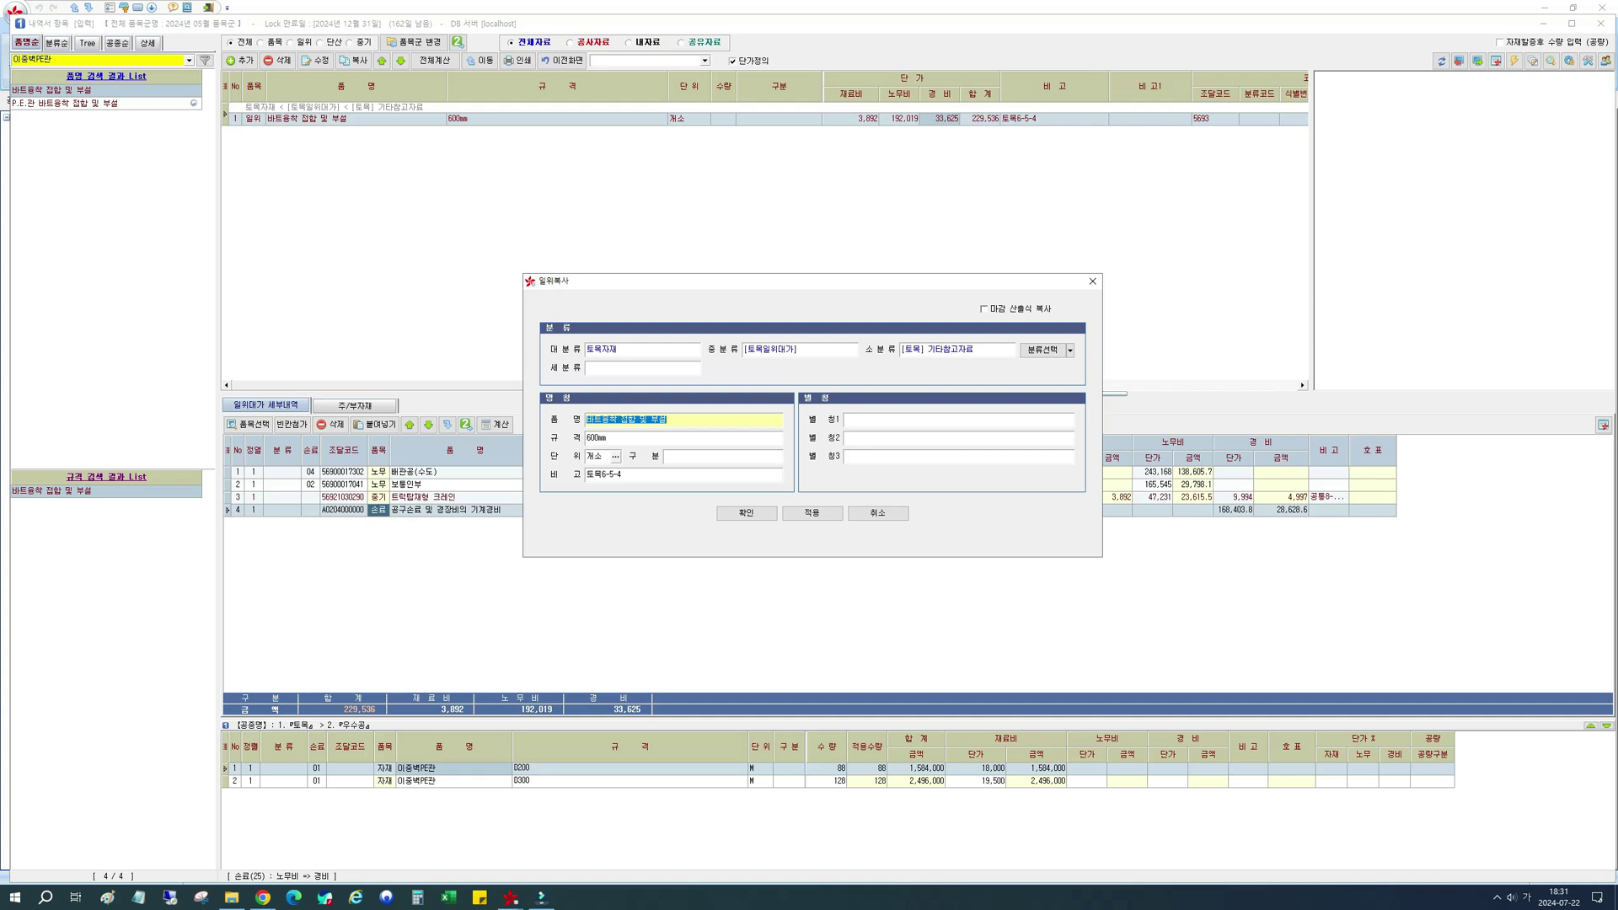
{"action": "key", "text": "Tab"}
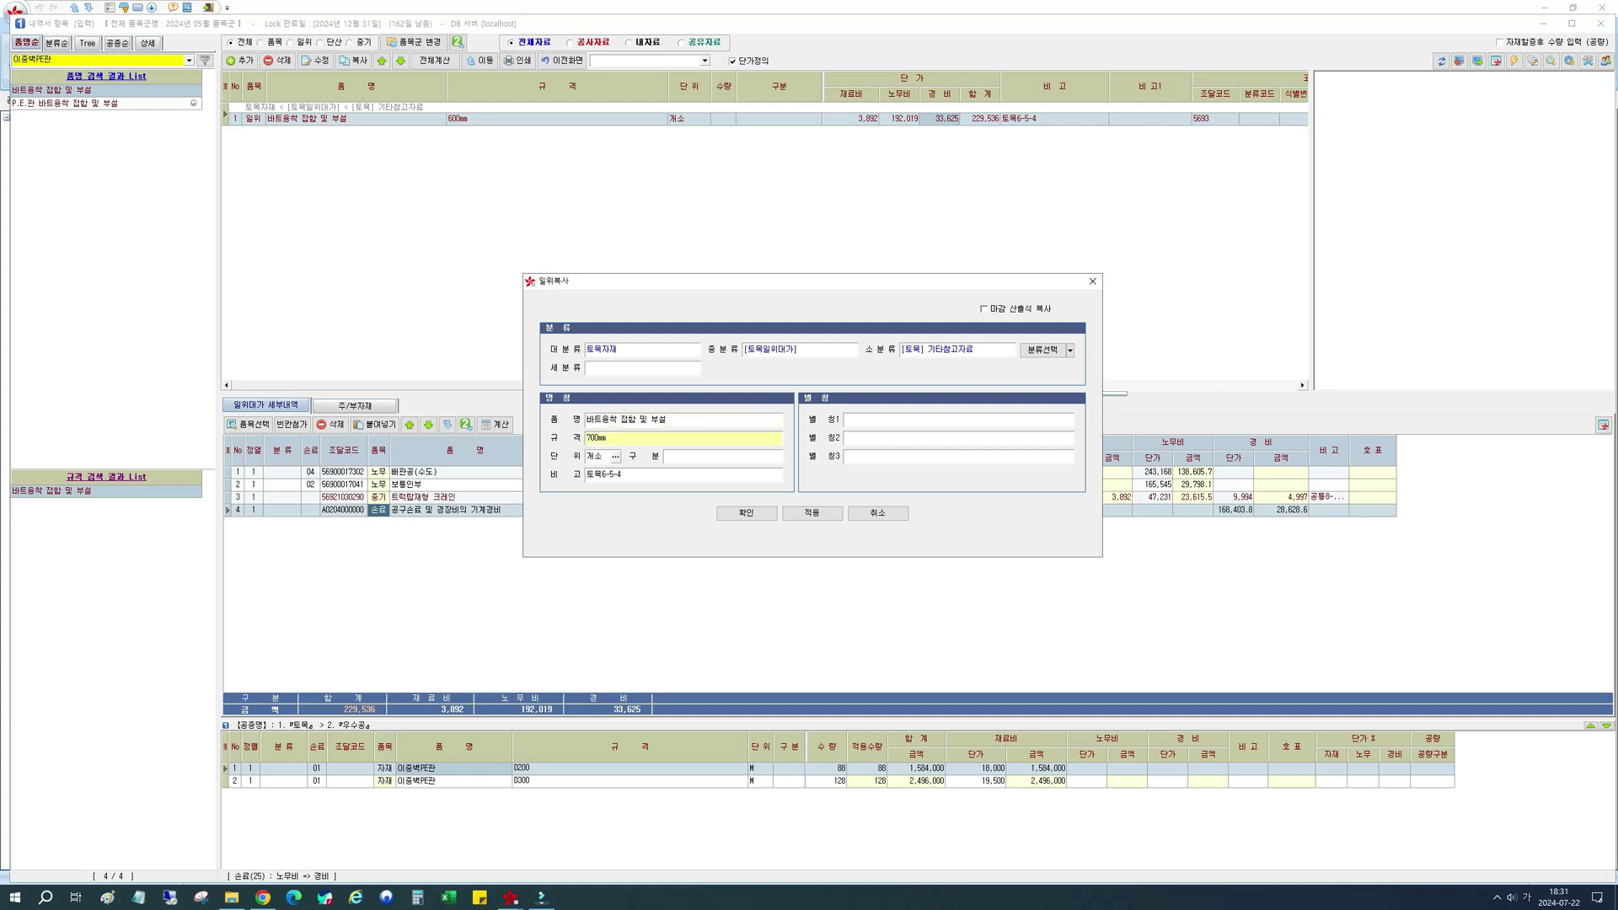
{"action": "left_click", "coordinate": [745, 516]}
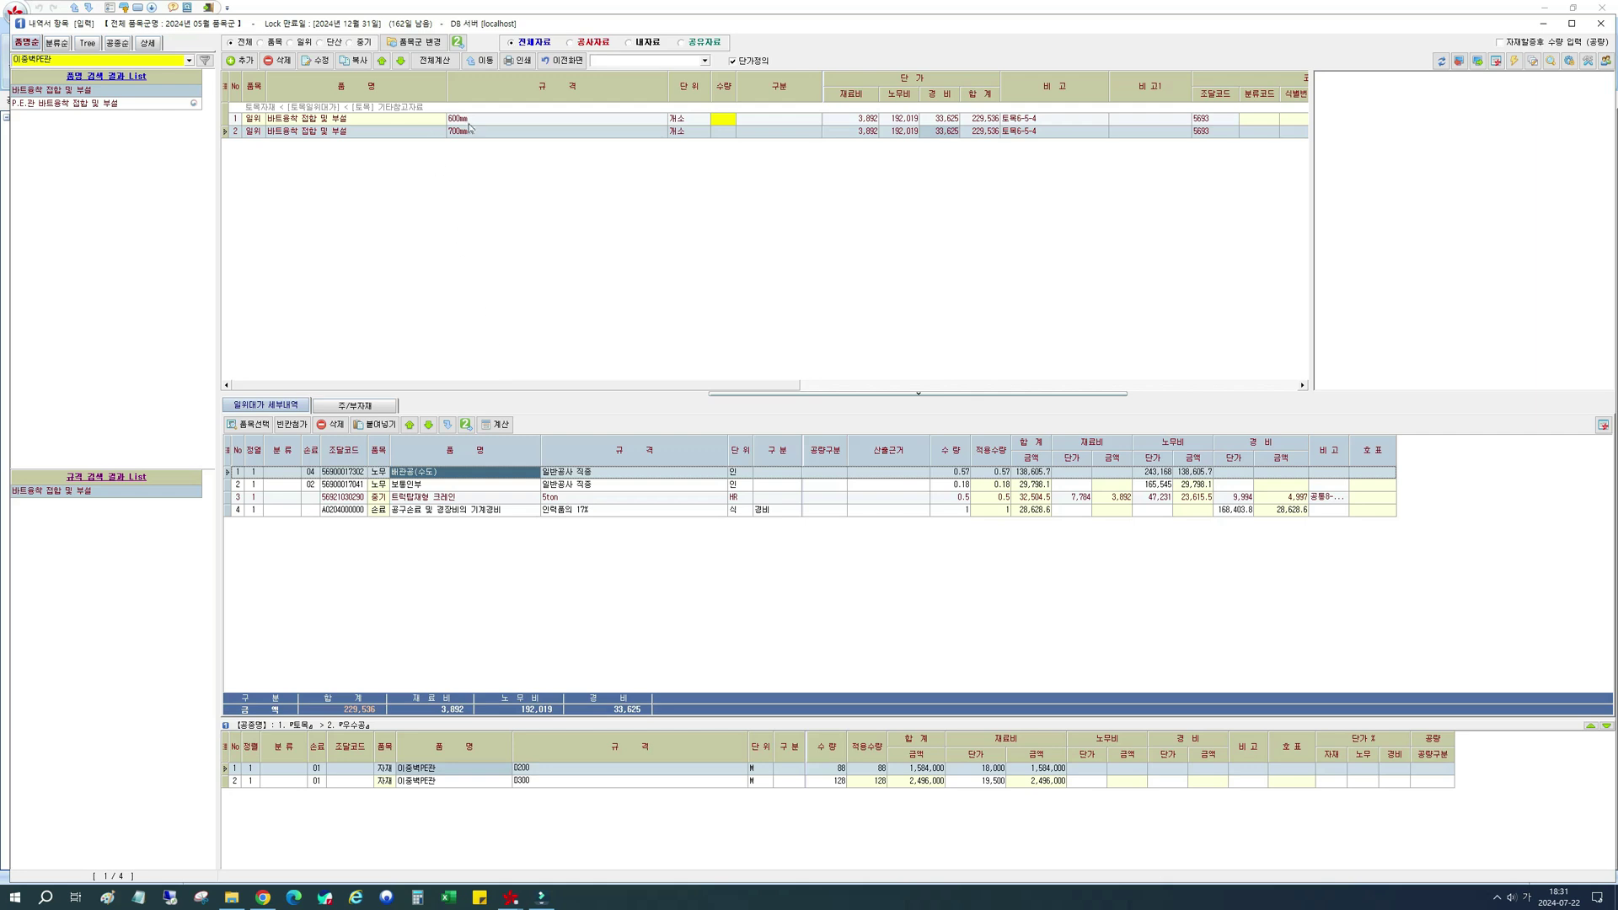
Set the 700mm item's quantities to 0.73 for 배관공(수도), 0.24 for 보통인부 and 0.67 for 트럭탑재형 크레인.
{"action": "left_click", "coordinate": [944, 474]}
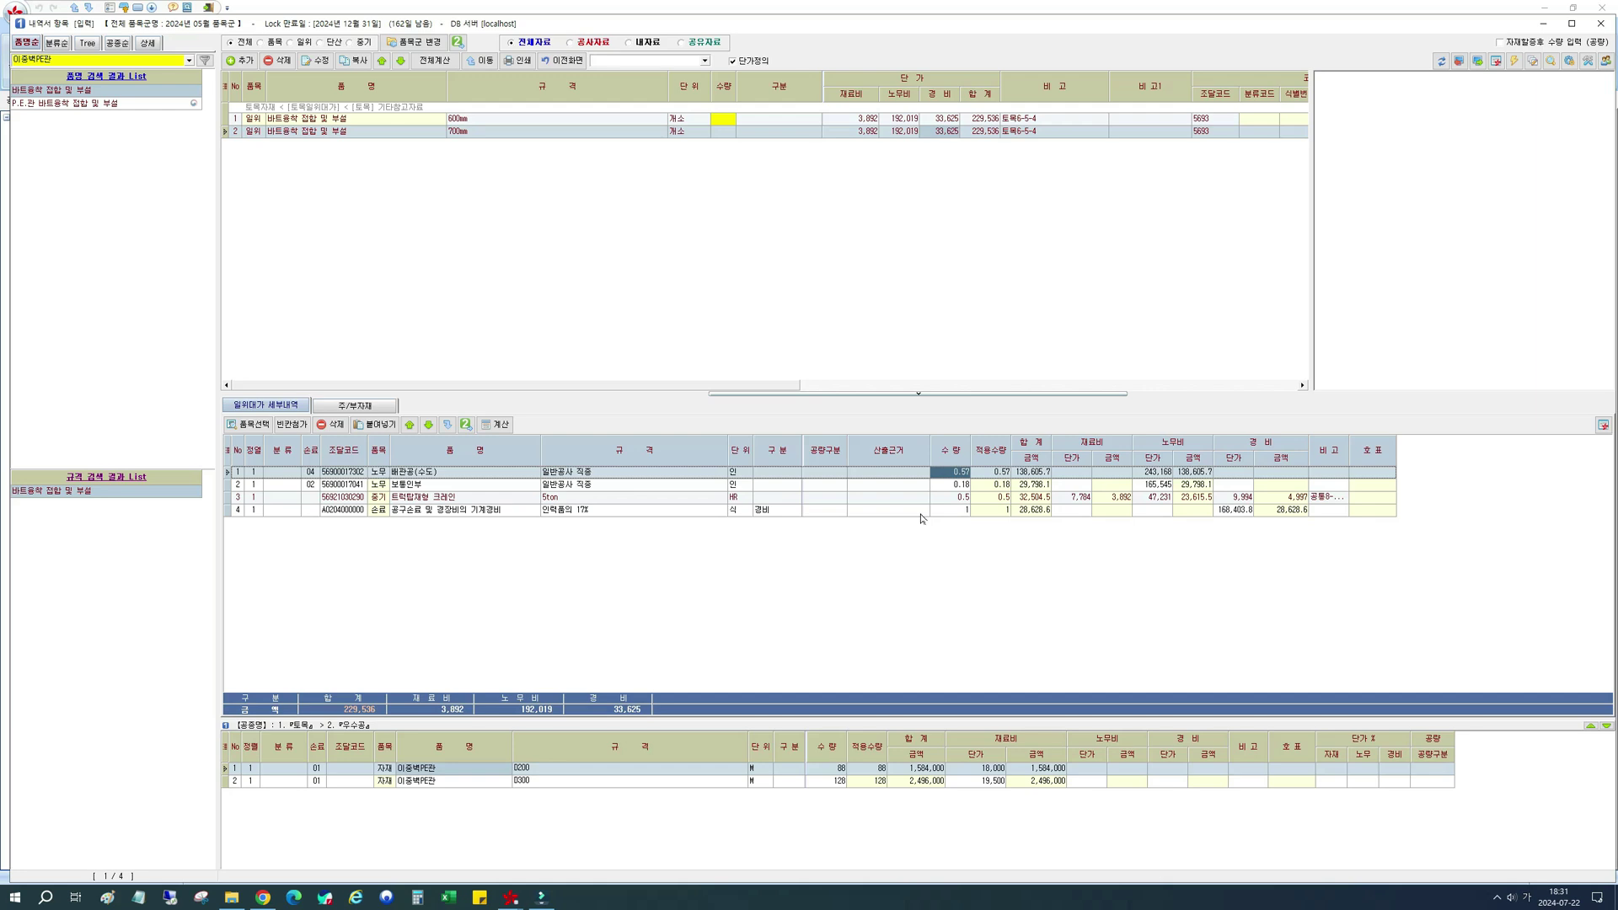
{"action": "type", "text": "0.73"}
{"action": "key", "text": "Return"}
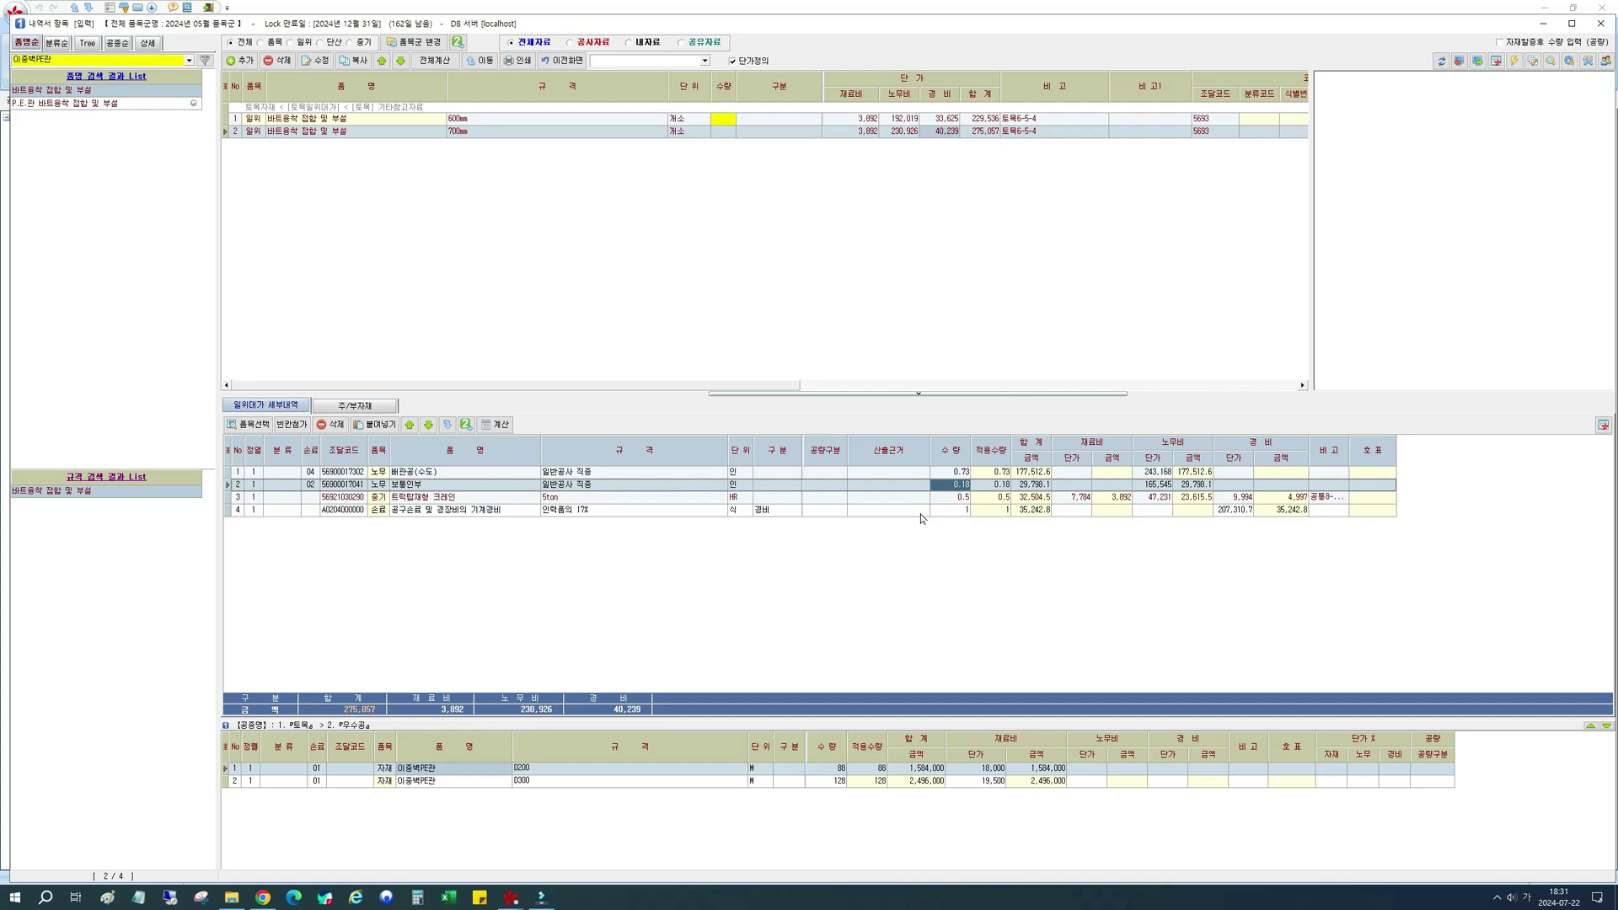
{"action": "type", "text": "0.0"}
{"action": "key", "text": "Return"}
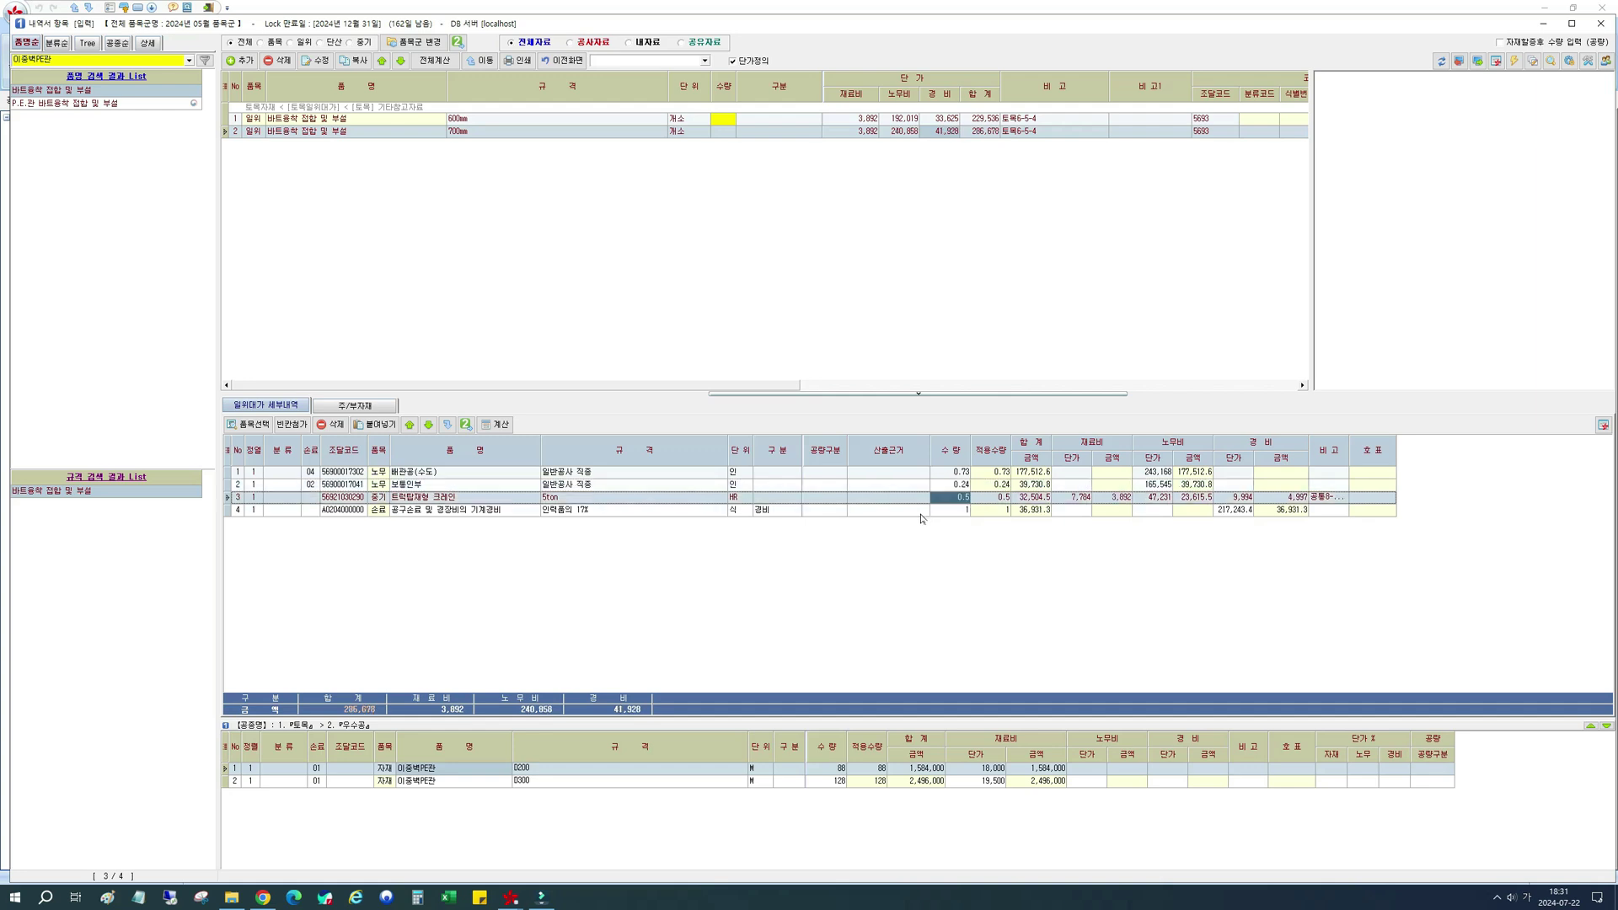
{"action": "type", "text": "0.67"}
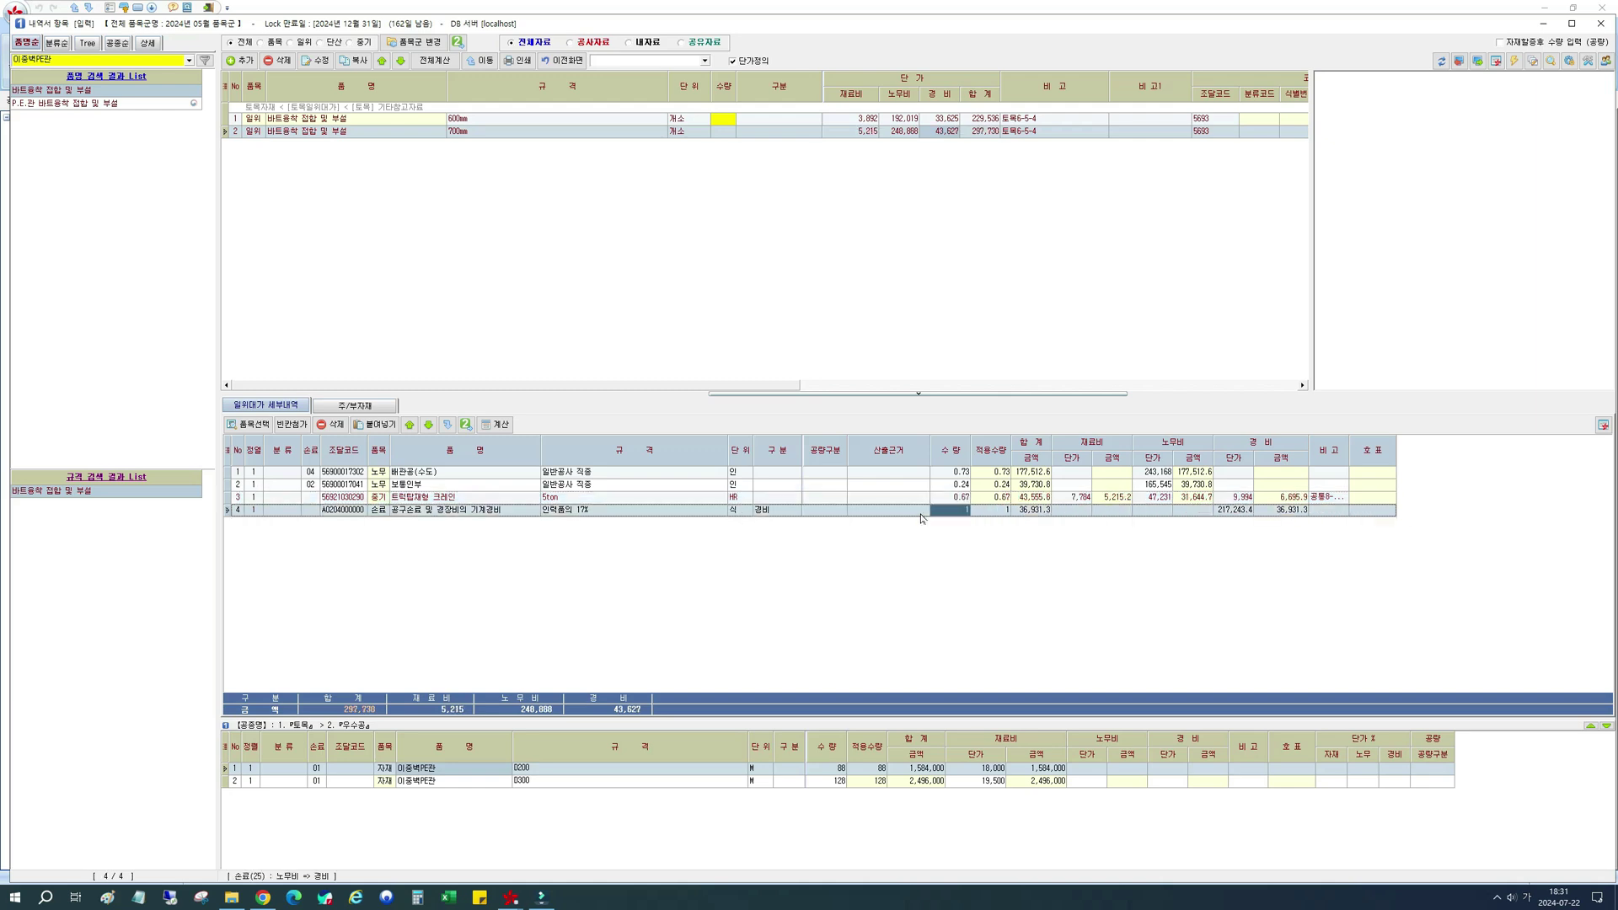
Set the 700mm item's 공구손료 및 경장비의 기계경비 rate to 22% of 인력품.
{"action": "type", "text": "22"}
{"action": "key", "text": "Return"}
{"action": "left_click", "coordinate": [1173, 477]}
View the source data of the 배관공(수도) and 트럭탑재형 크레인 5ton lines, returning to the 700mm item after each.
{"action": "left_click", "coordinate": [616, 474]}
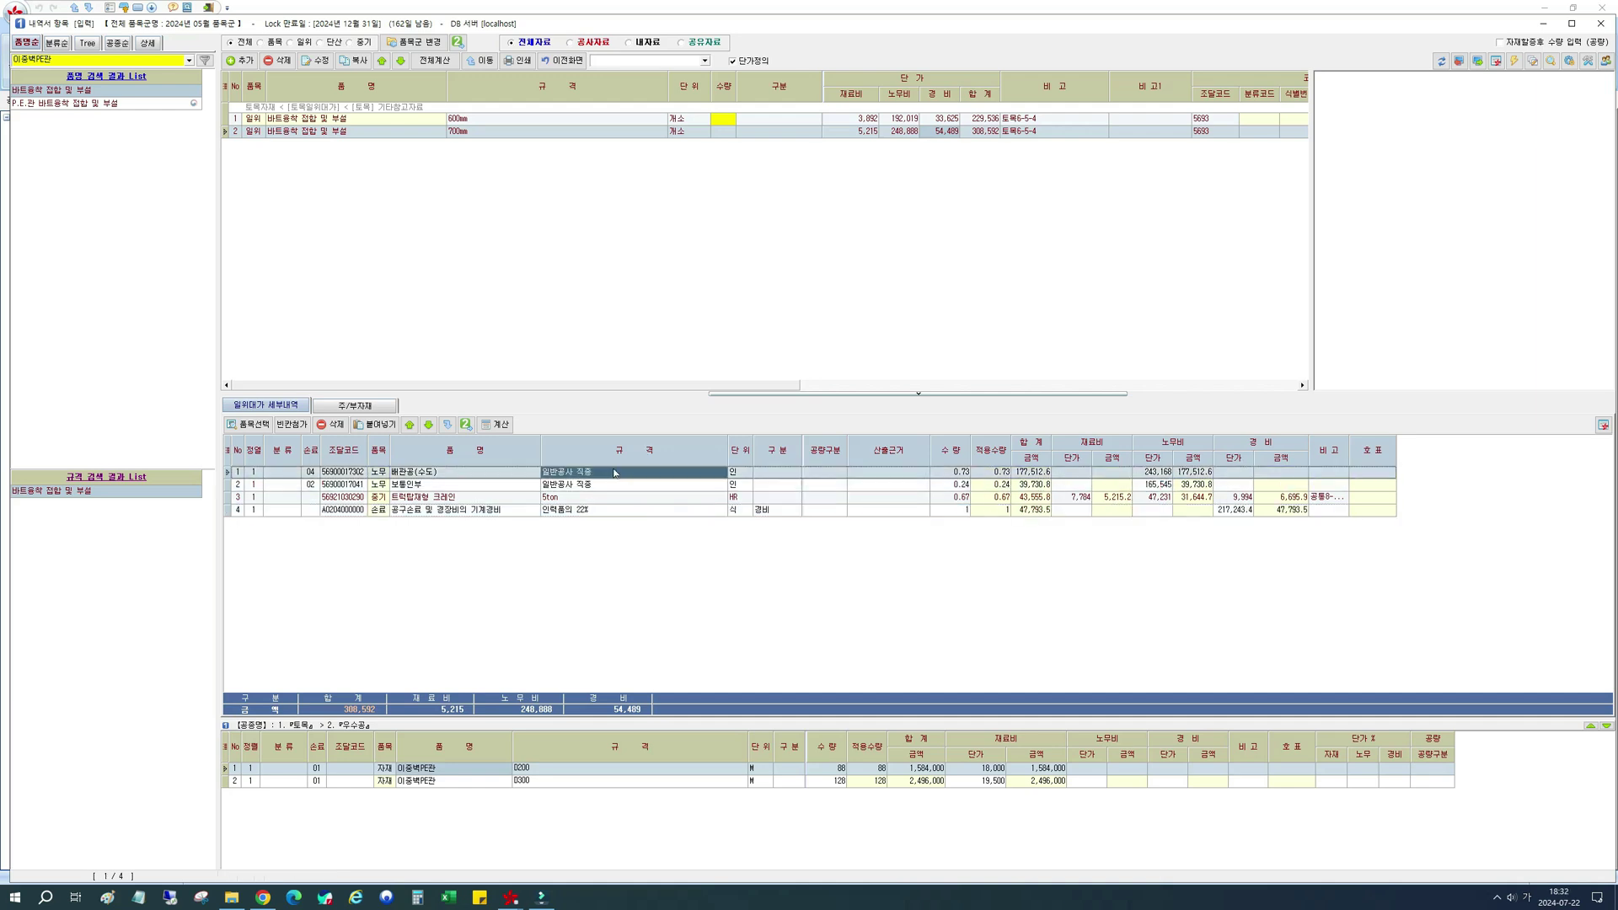
{"action": "double_click", "coordinate": [615, 473]}
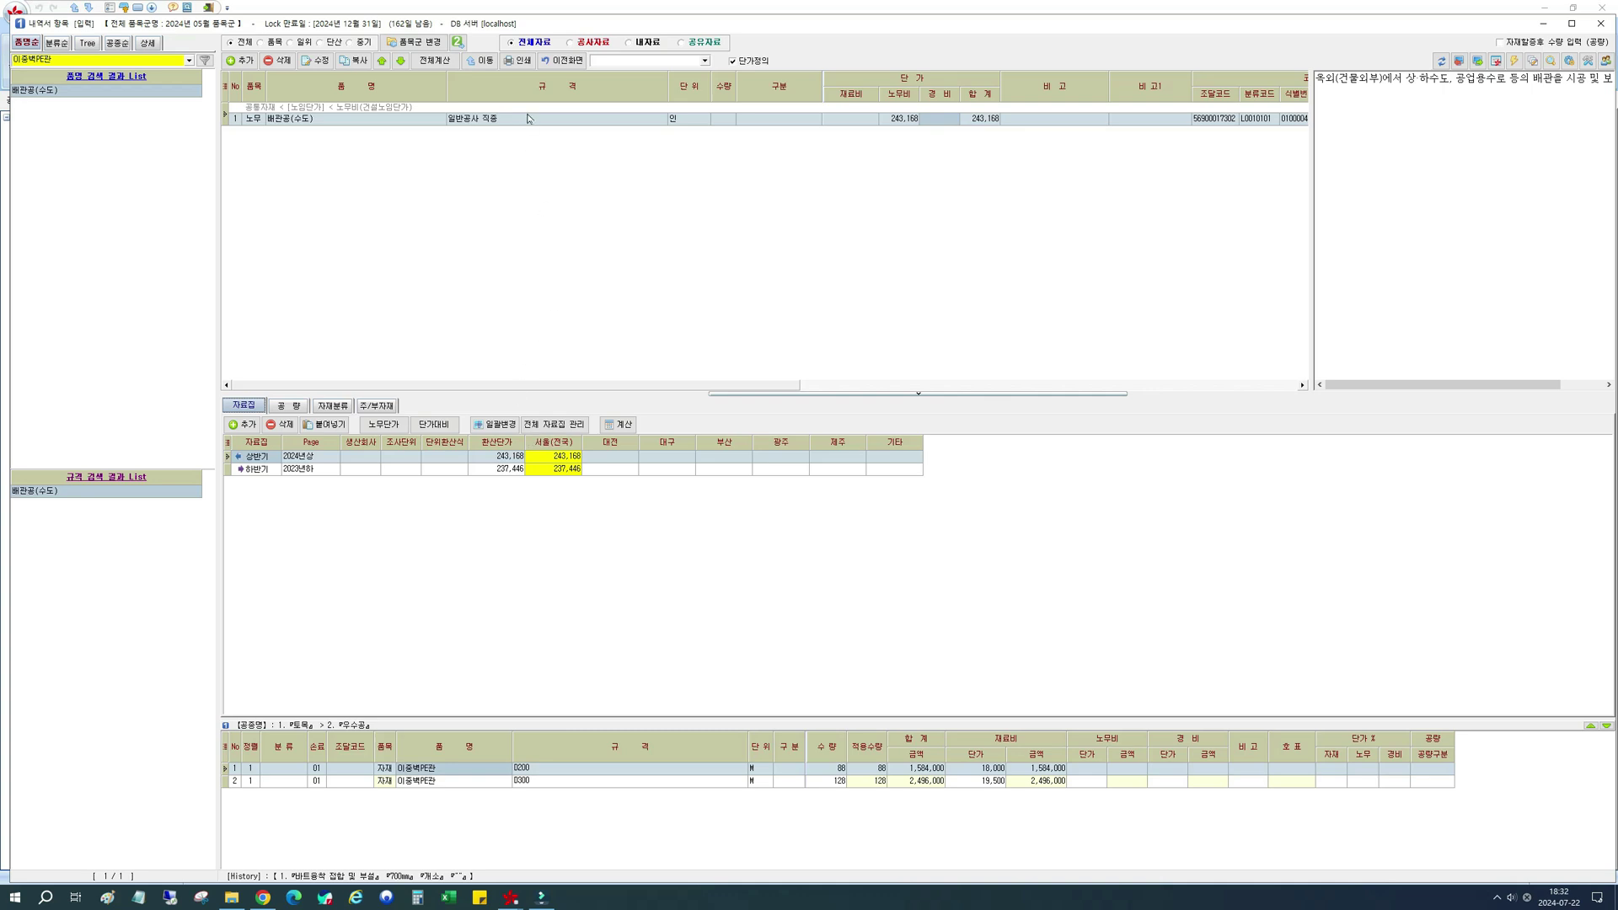
{"action": "left_click", "coordinate": [562, 59]}
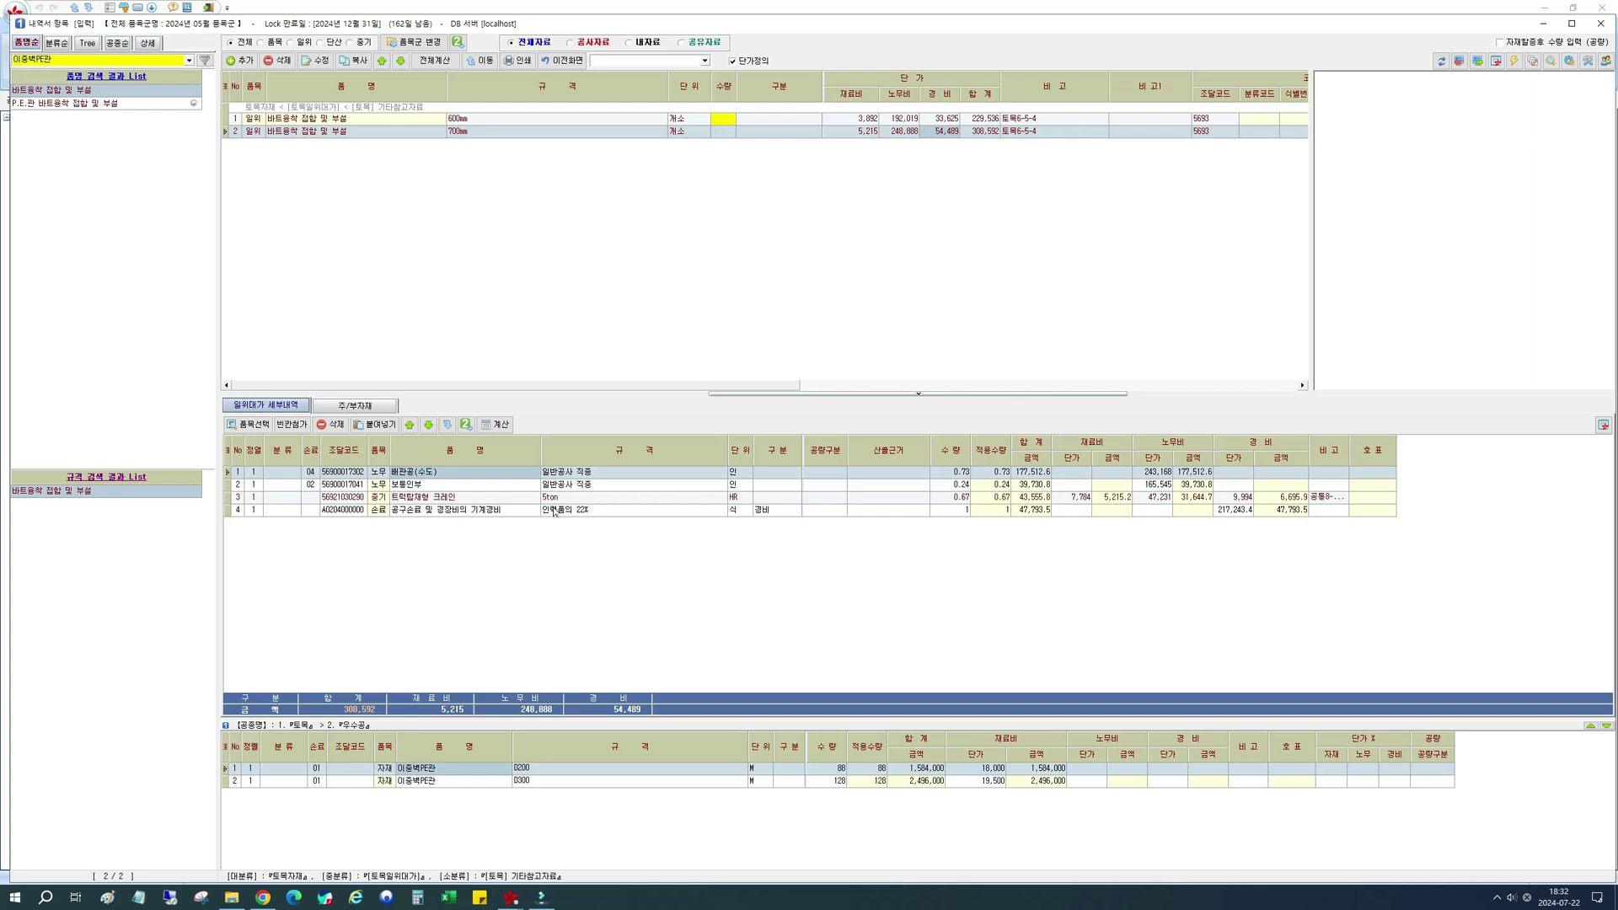
{"action": "double_click", "coordinate": [673, 498]}
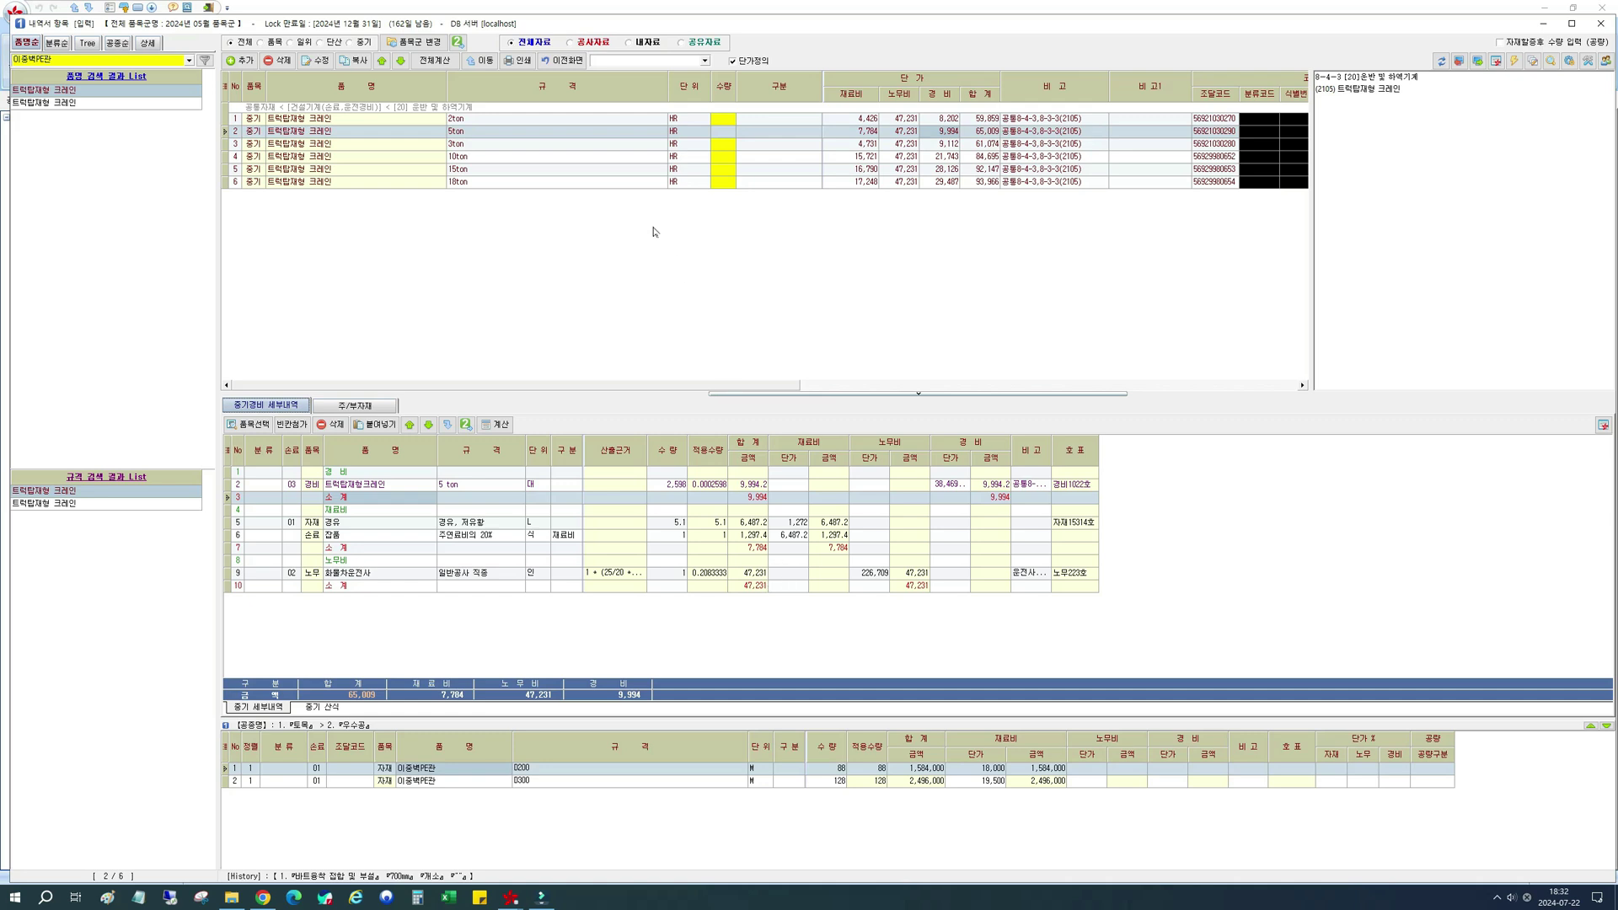
{"action": "left_click", "coordinate": [564, 62]}
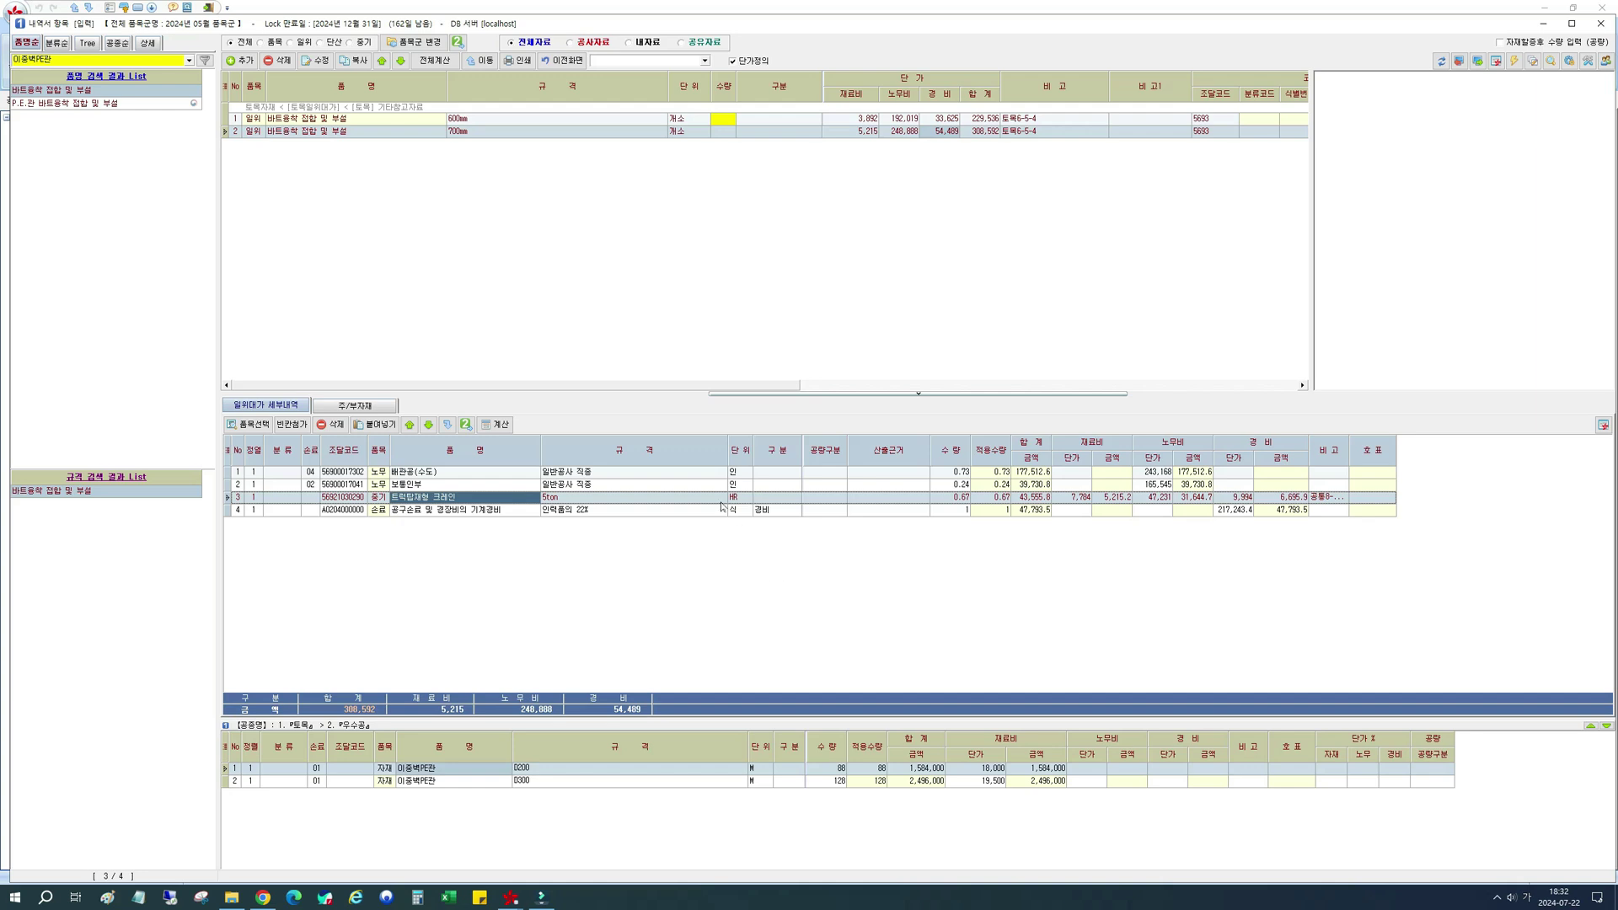
Add 바트융착 접합 및 부설 to the 우수공 내역 with quantity 3 for 600mm and 5 for 700mm, and return to the 내역서.
{"action": "left_click", "coordinate": [586, 119]}
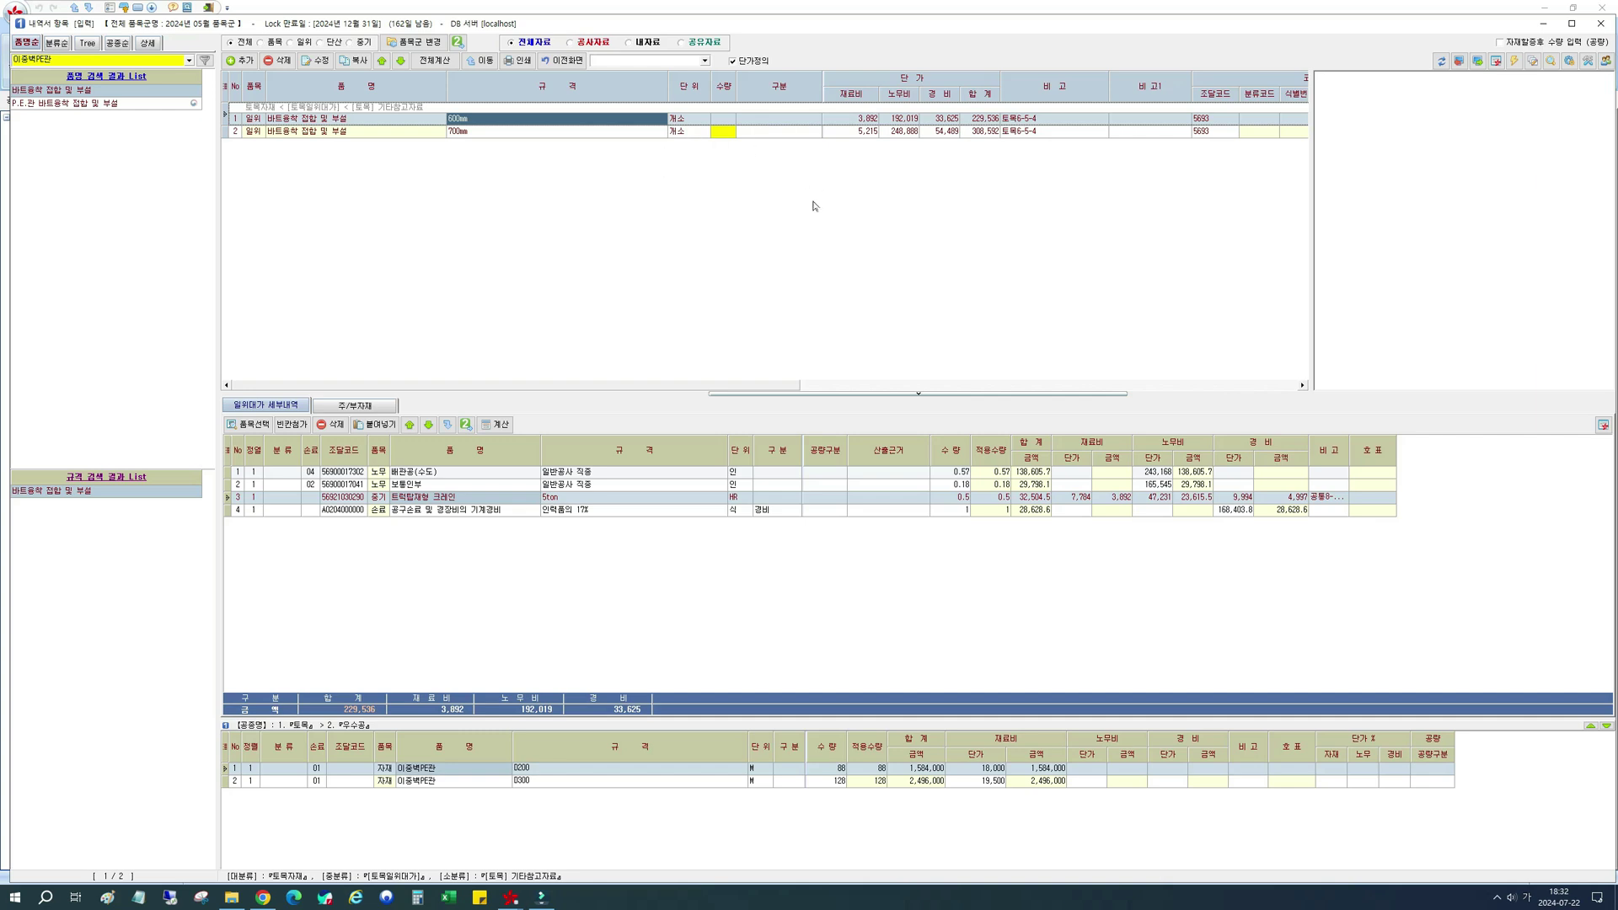
{"action": "left_click", "coordinate": [715, 123]}
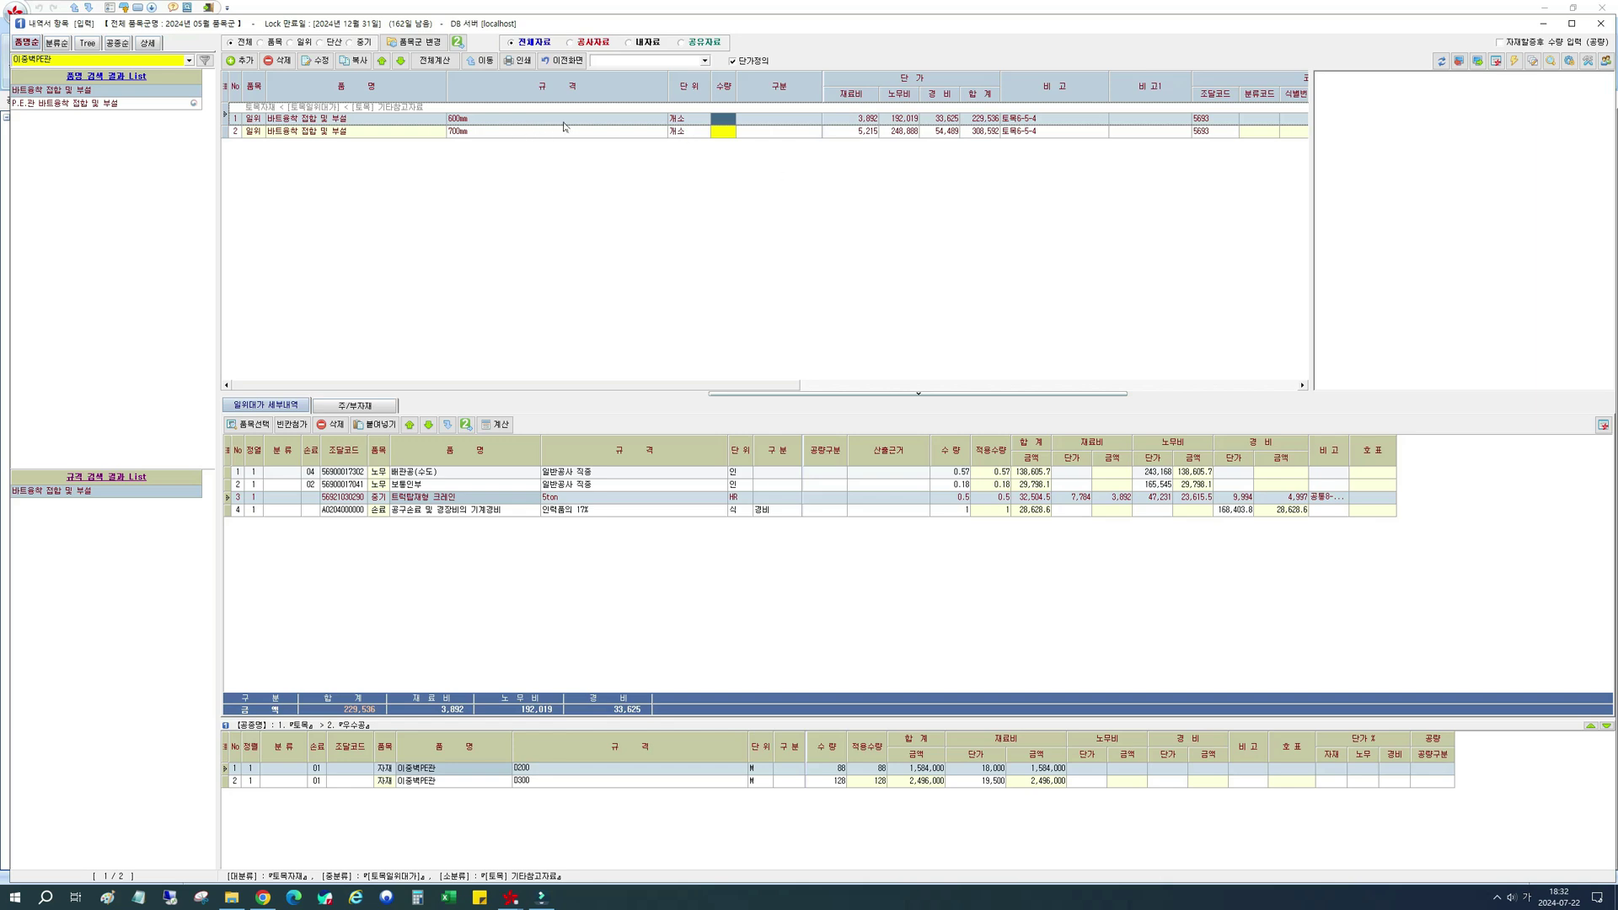
{"action": "left_click", "coordinate": [683, 119]}
{"action": "key", "text": "Right"}
{"action": "type", "text": "3"}
{"action": "key", "text": "Return"}
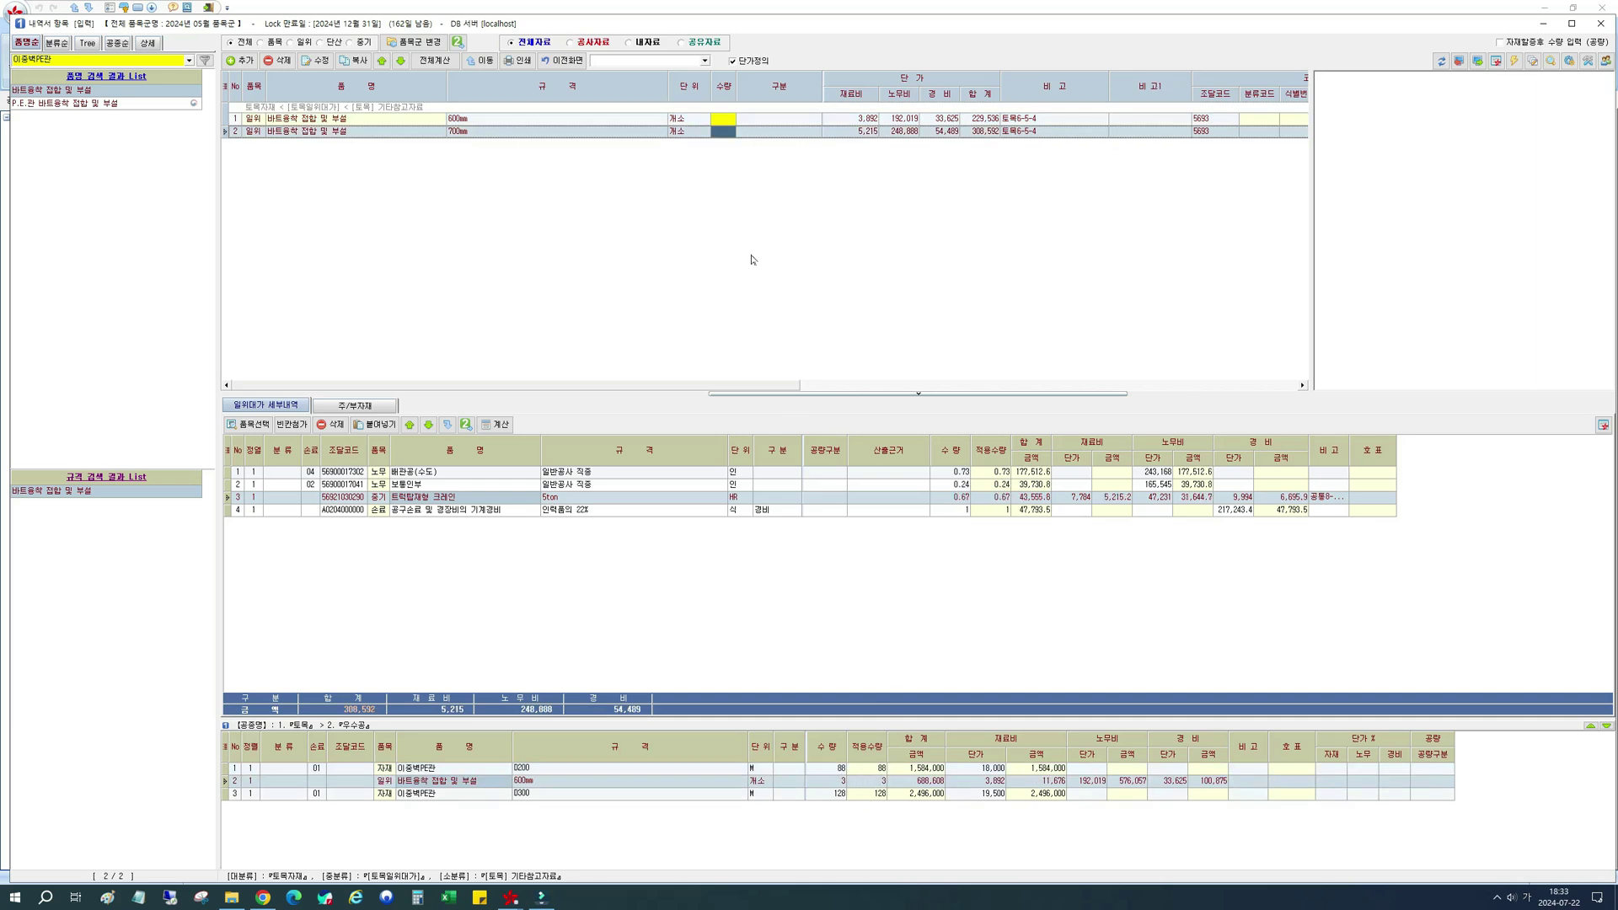
{"action": "type", "text": "5"}
{"action": "key", "text": "Return"}
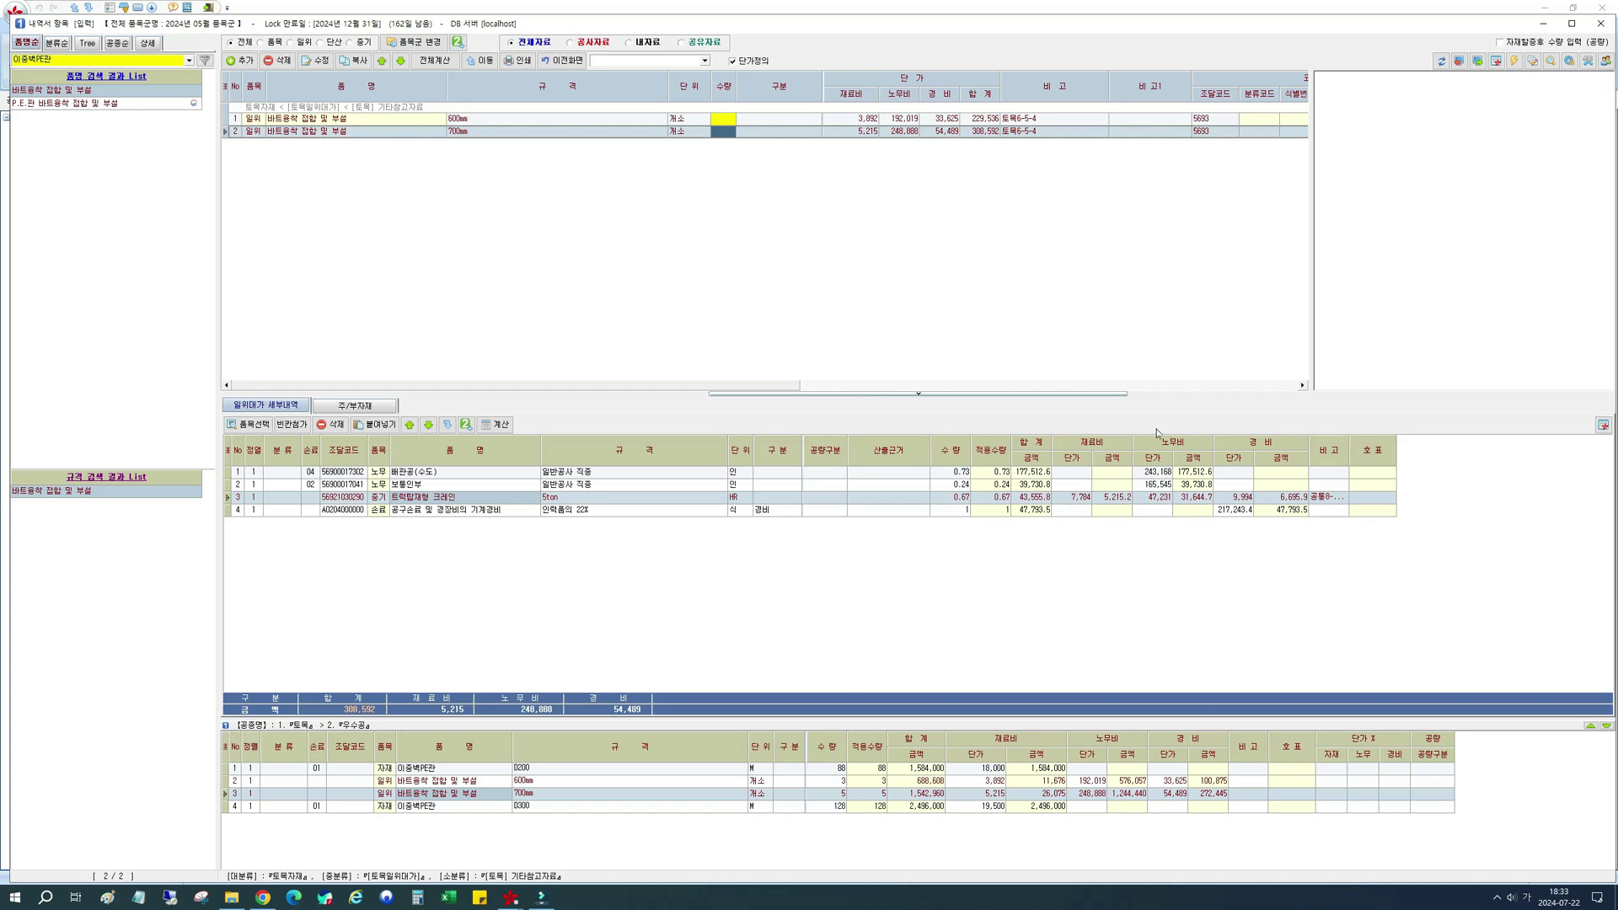
{"action": "left_click", "coordinate": [1601, 29]}
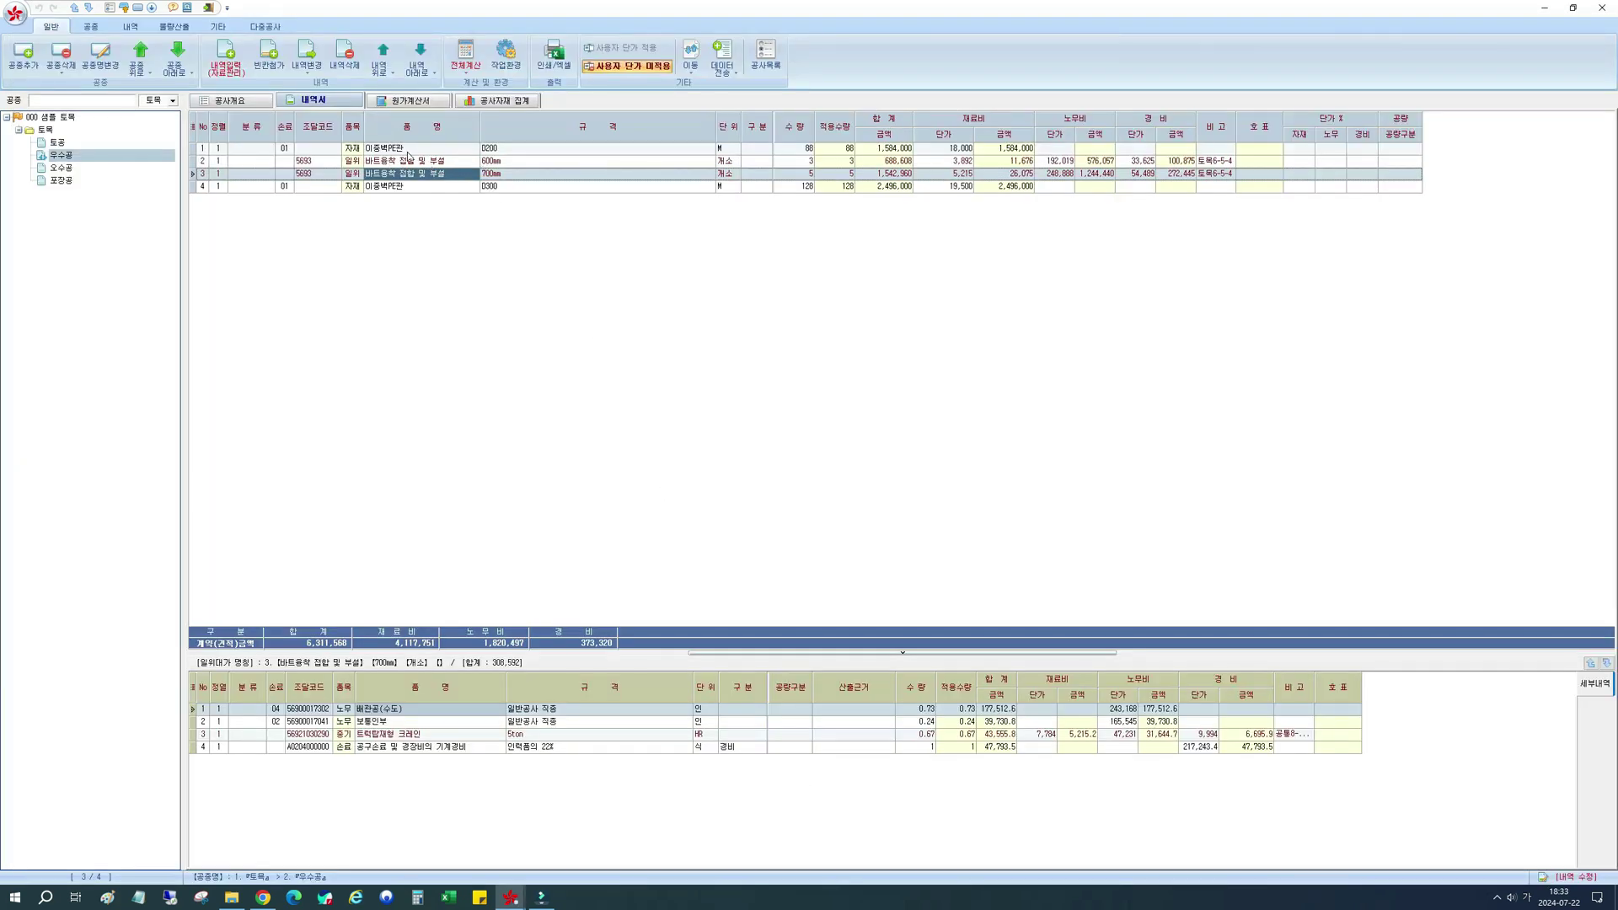
Reopen the 내역 input from the 이중벽PE관 D200 line and delete the 바트융착 접합 및 부설 600mm and 700mm lines from 우수공.
{"action": "left_click", "coordinate": [408, 150]}
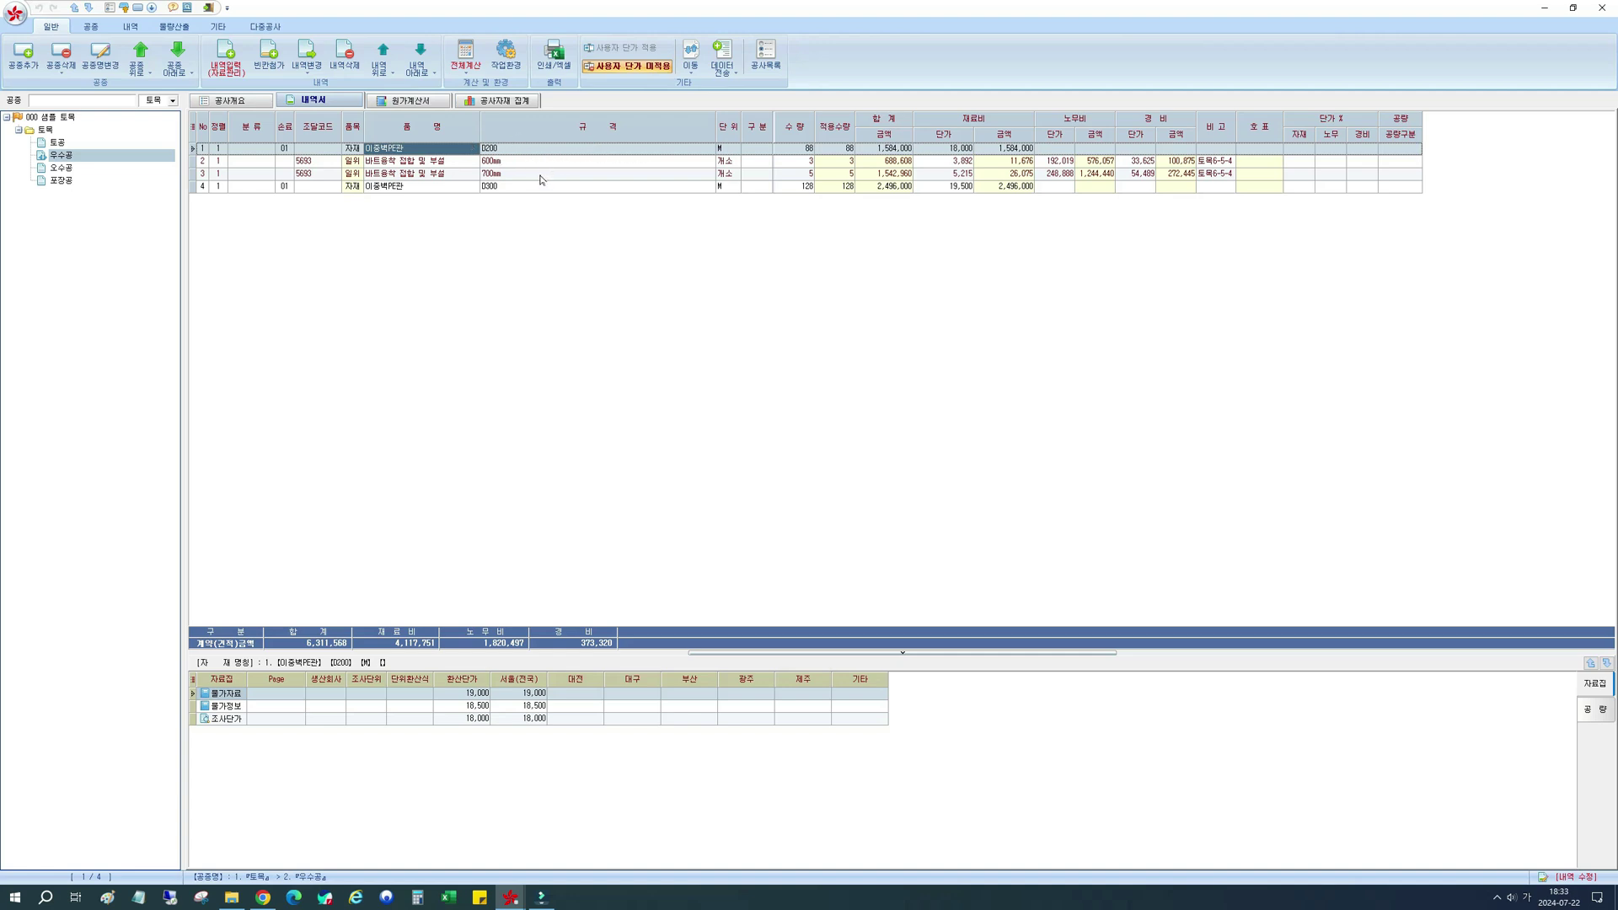
{"action": "left_click", "coordinate": [225, 57]}
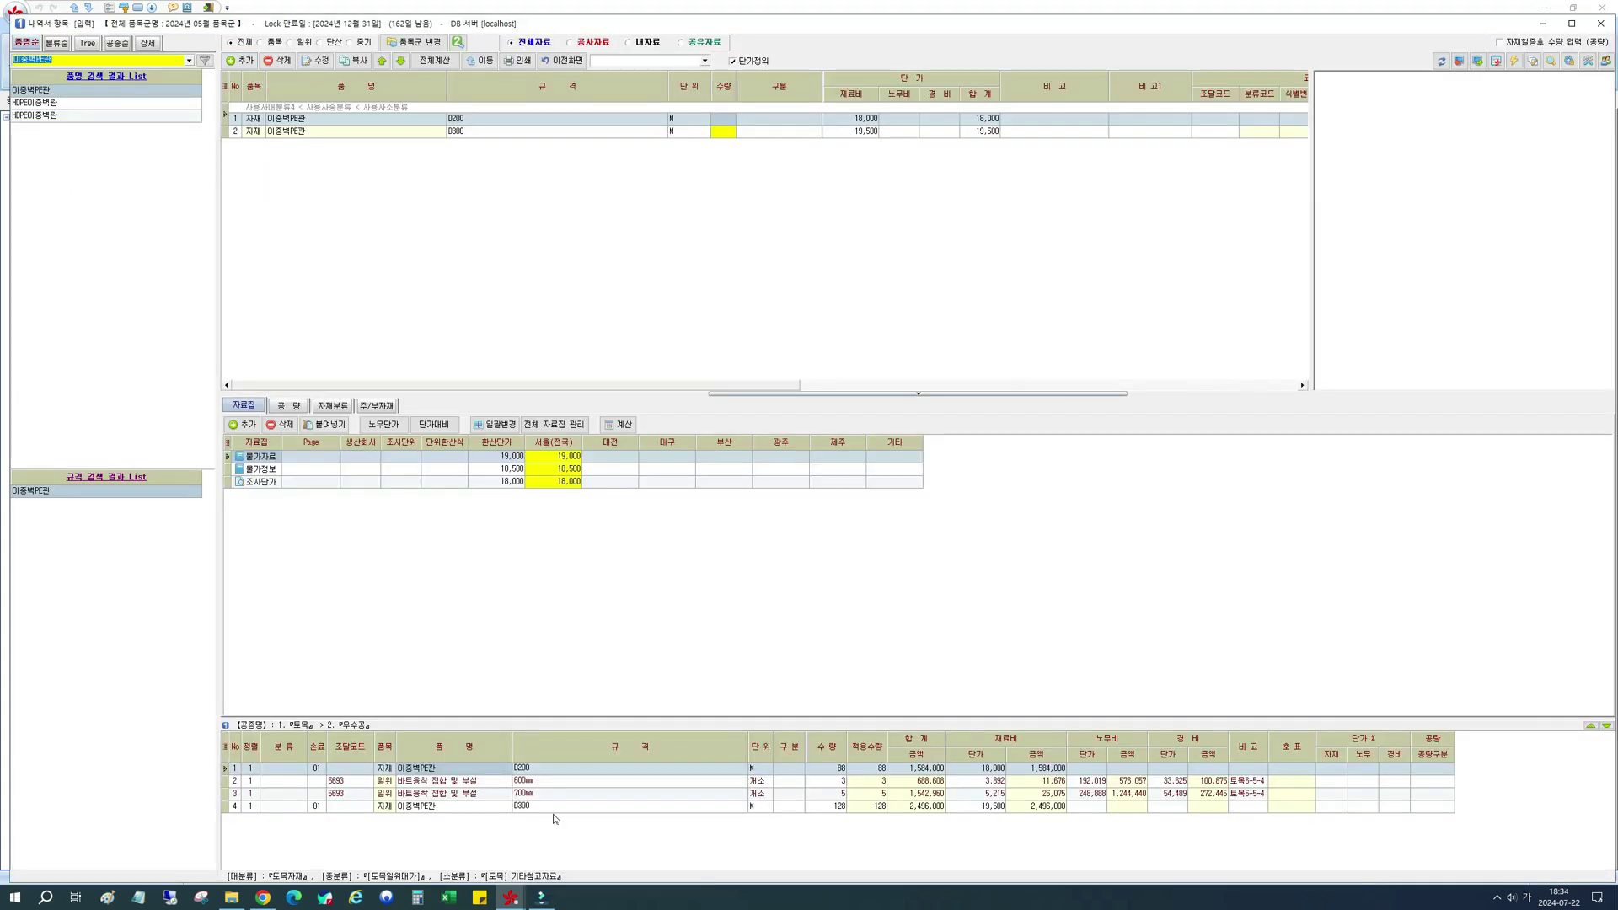
{"action": "left_click", "coordinate": [566, 784]}
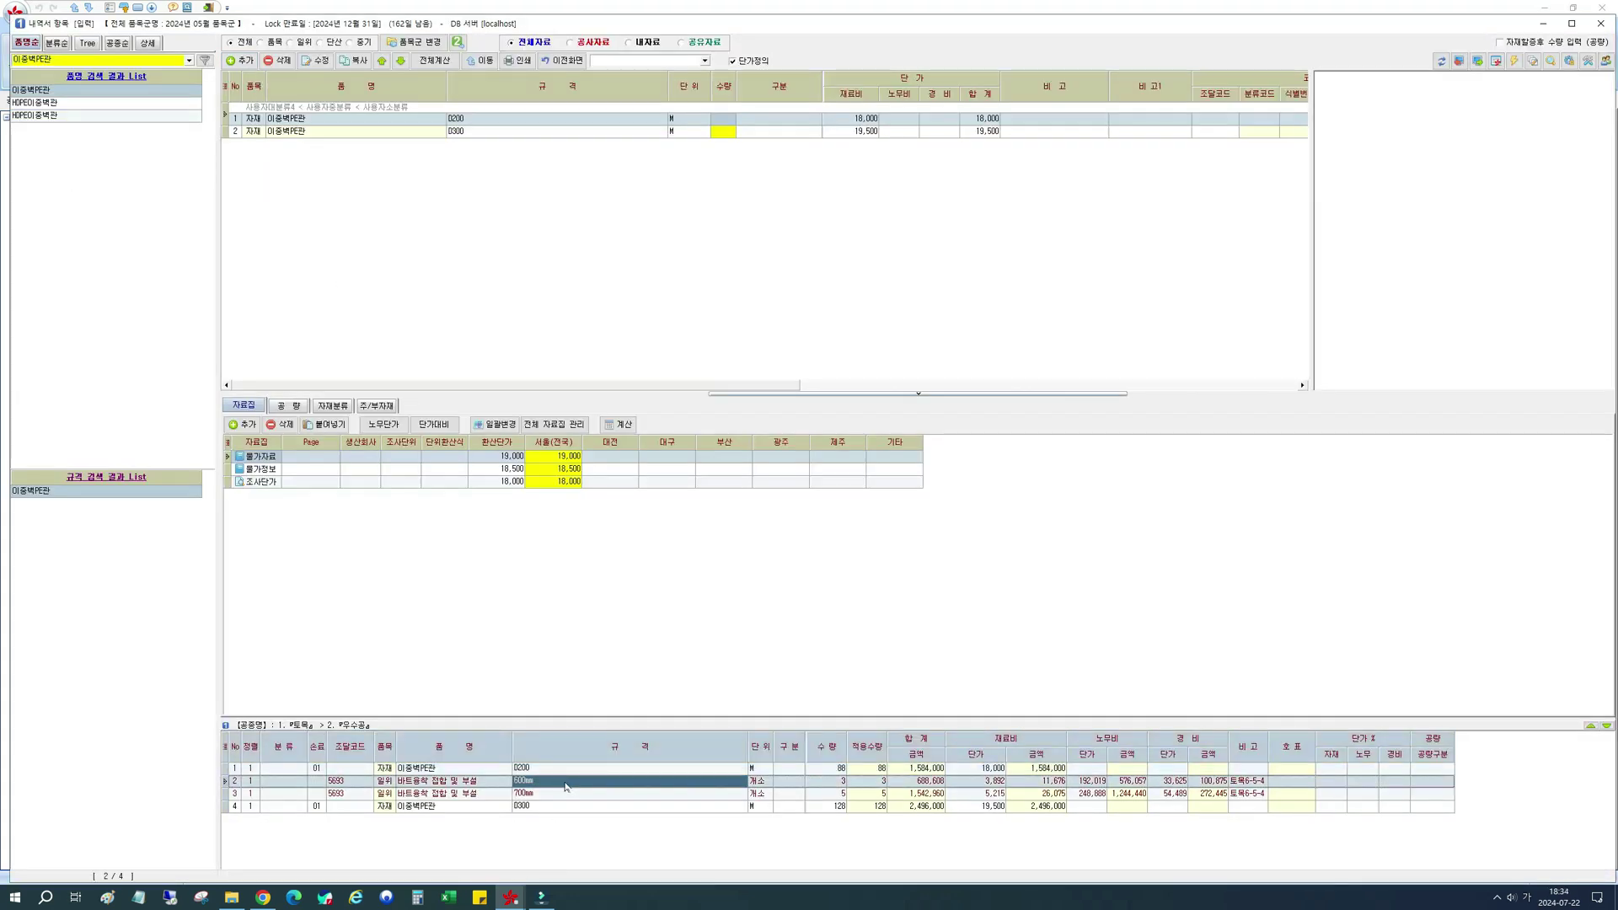
{"action": "right_click", "coordinate": [566, 783]}
{"action": "left_click", "coordinate": [590, 789]}
{"action": "left_click", "coordinate": [805, 490]}
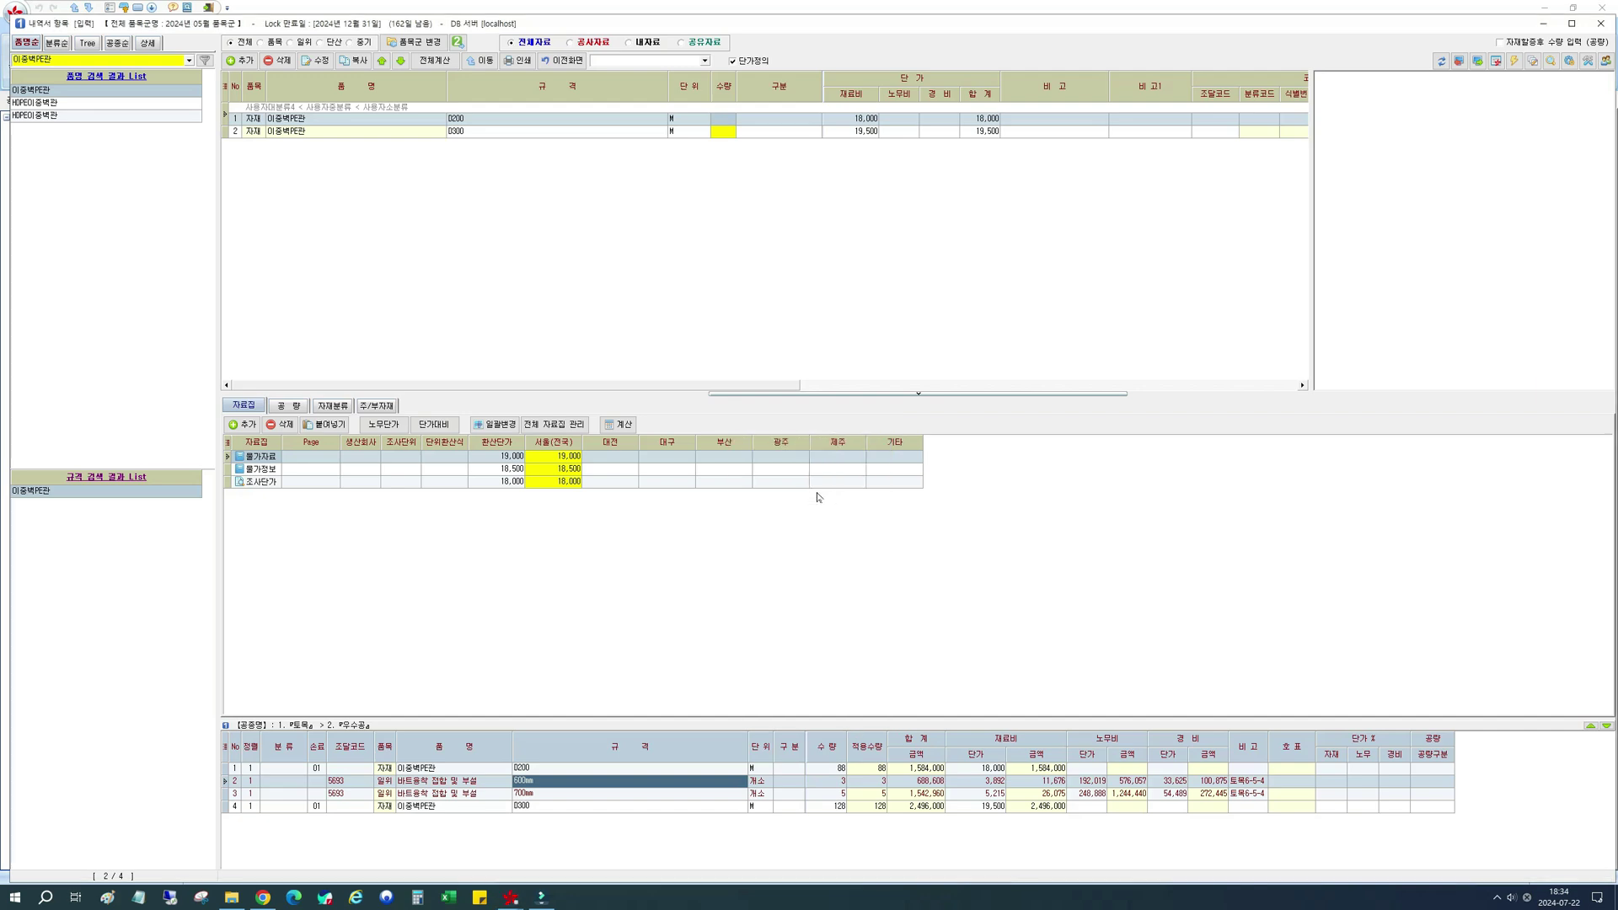
{"action": "left_click", "coordinate": [550, 784]}
{"action": "key", "text": "Delete"}
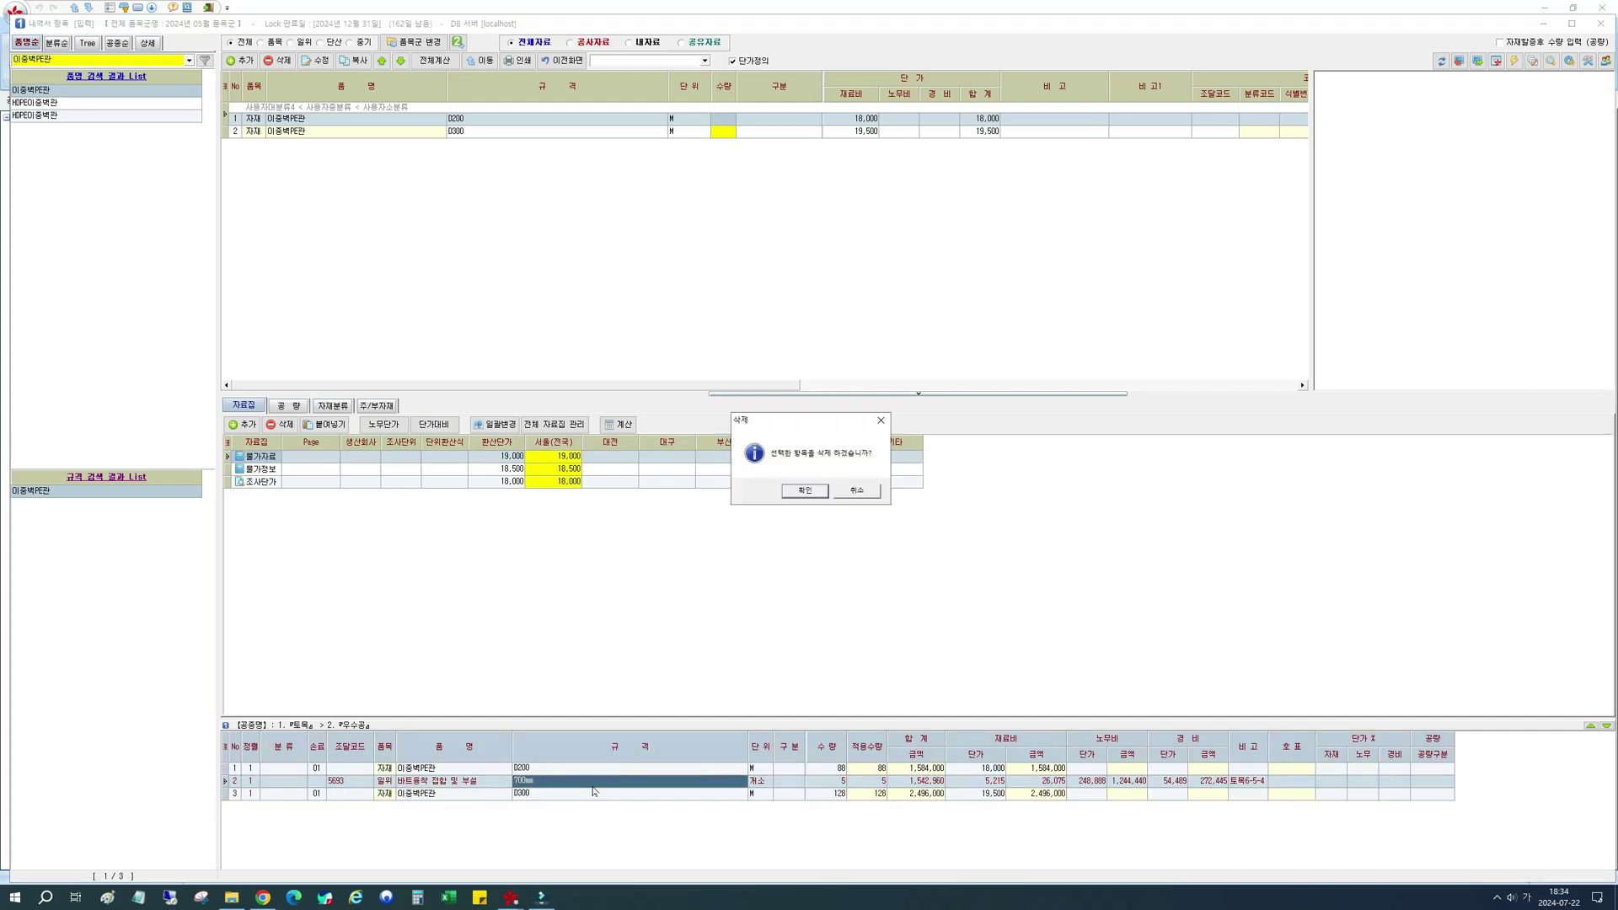
{"action": "left_click", "coordinate": [825, 488]}
{"action": "left_click", "coordinate": [472, 780]}
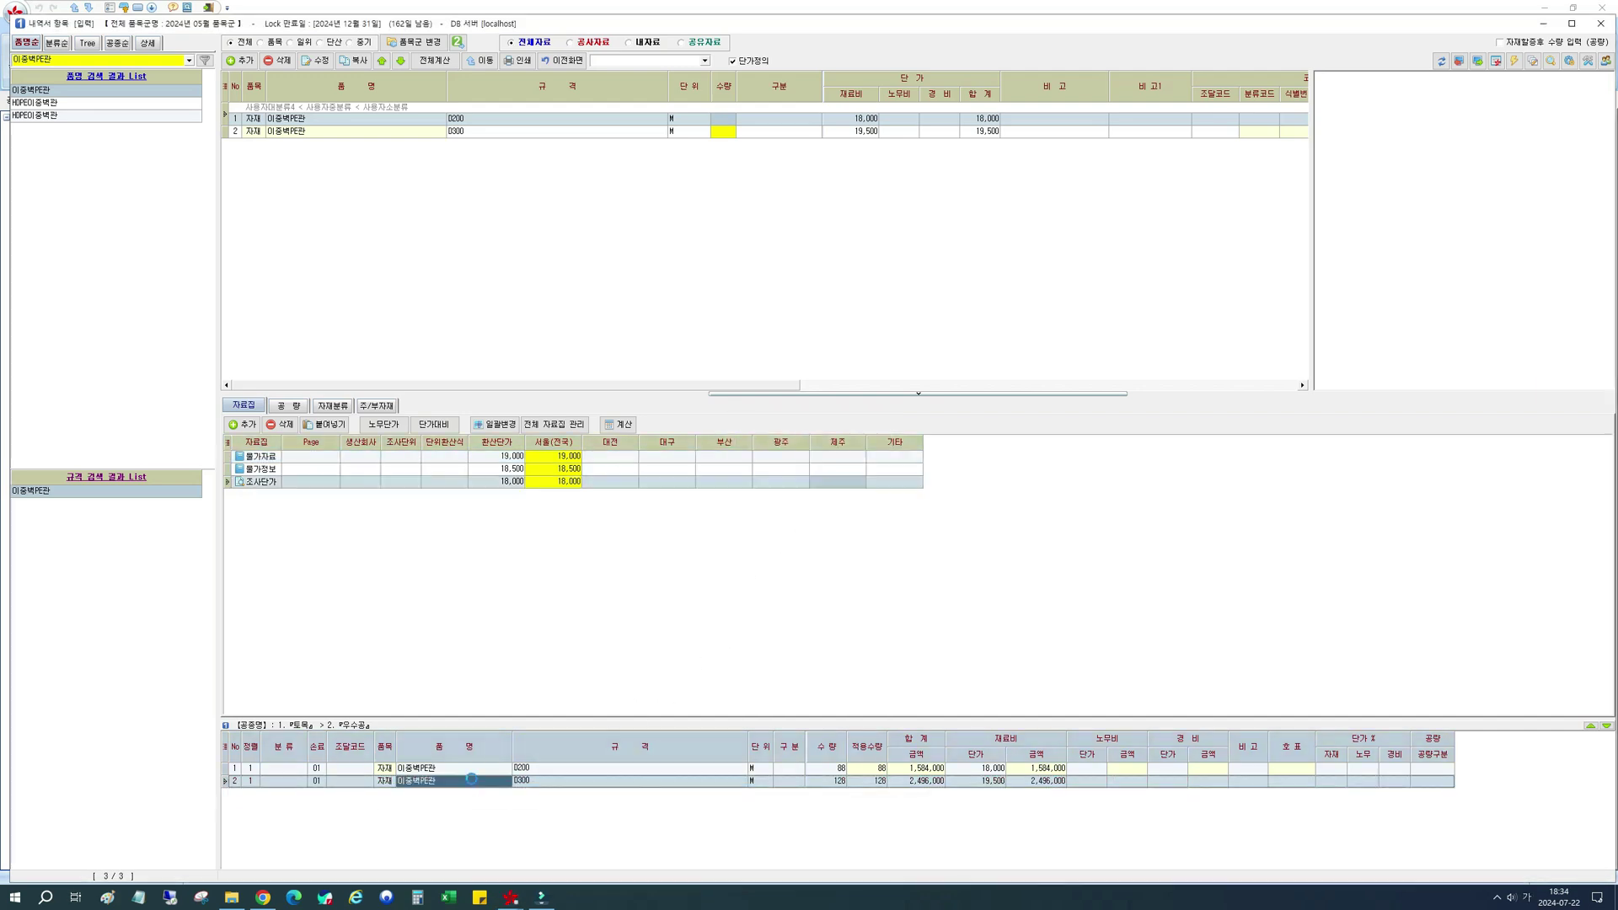
{"action": "left_click", "coordinate": [591, 783]}
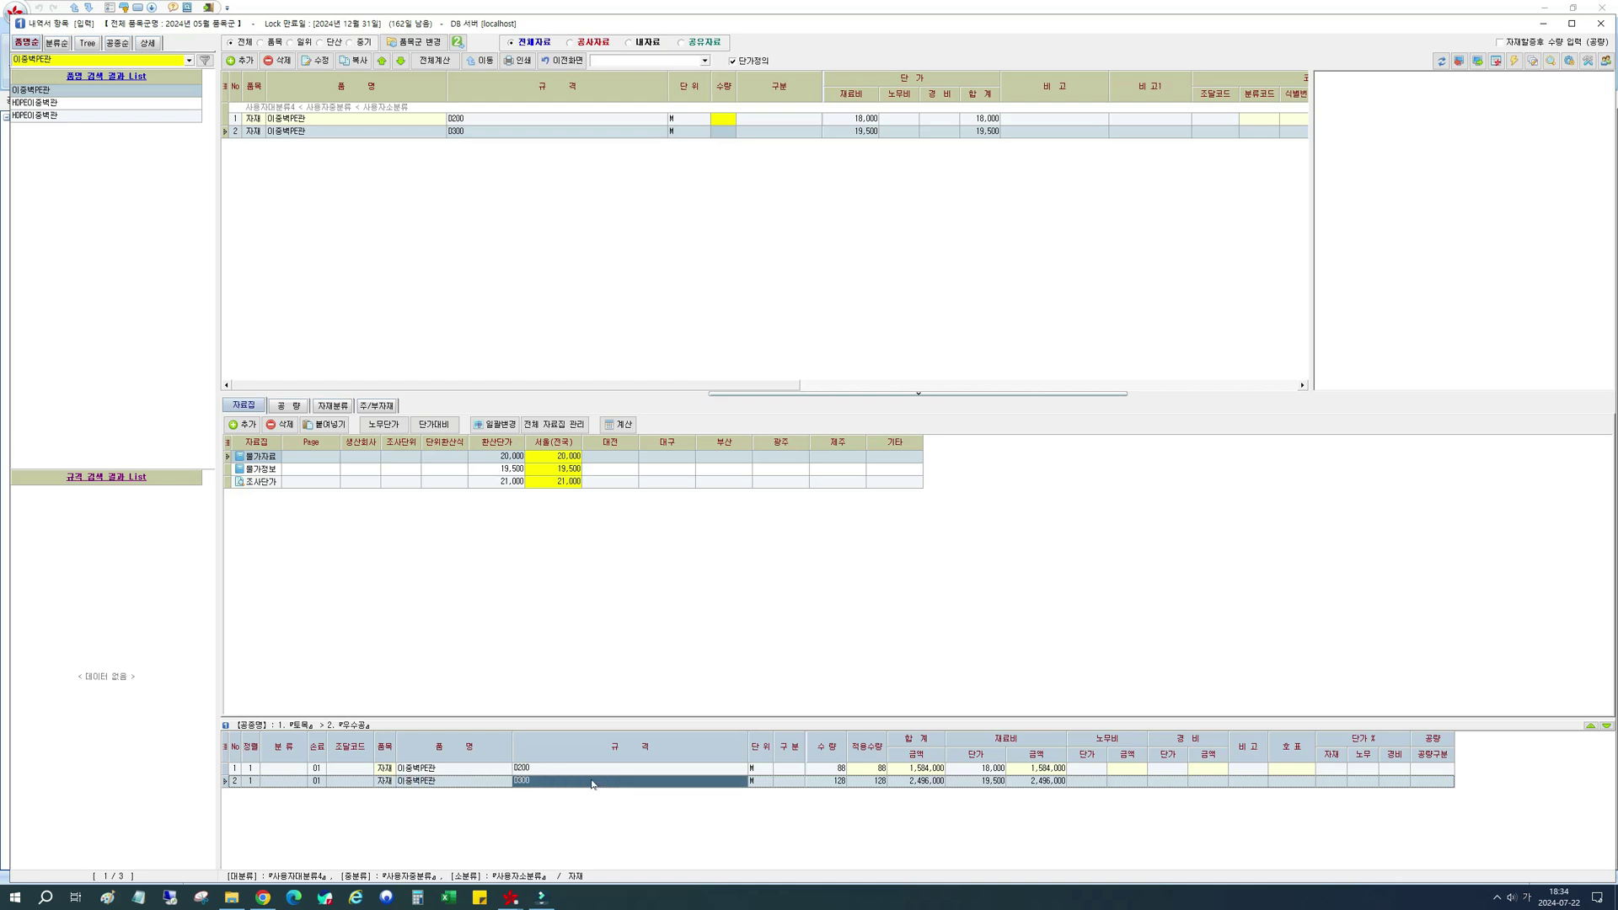
{"action": "left_click", "coordinate": [725, 122]}
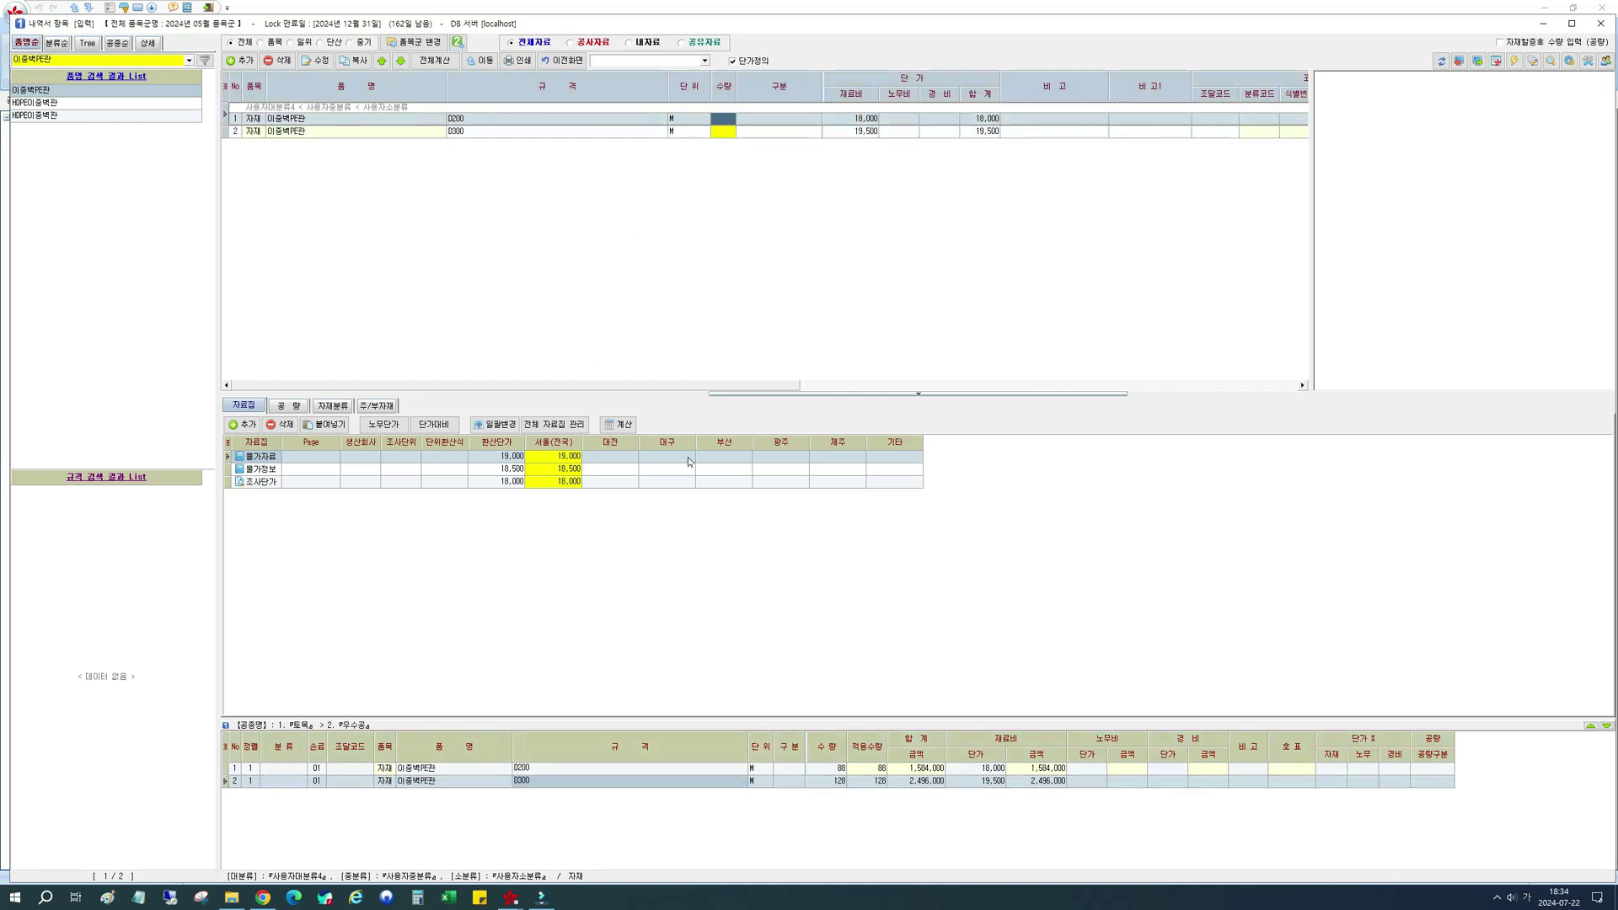
{"action": "type", "text": "3"}
{"action": "key", "text": "Return"}
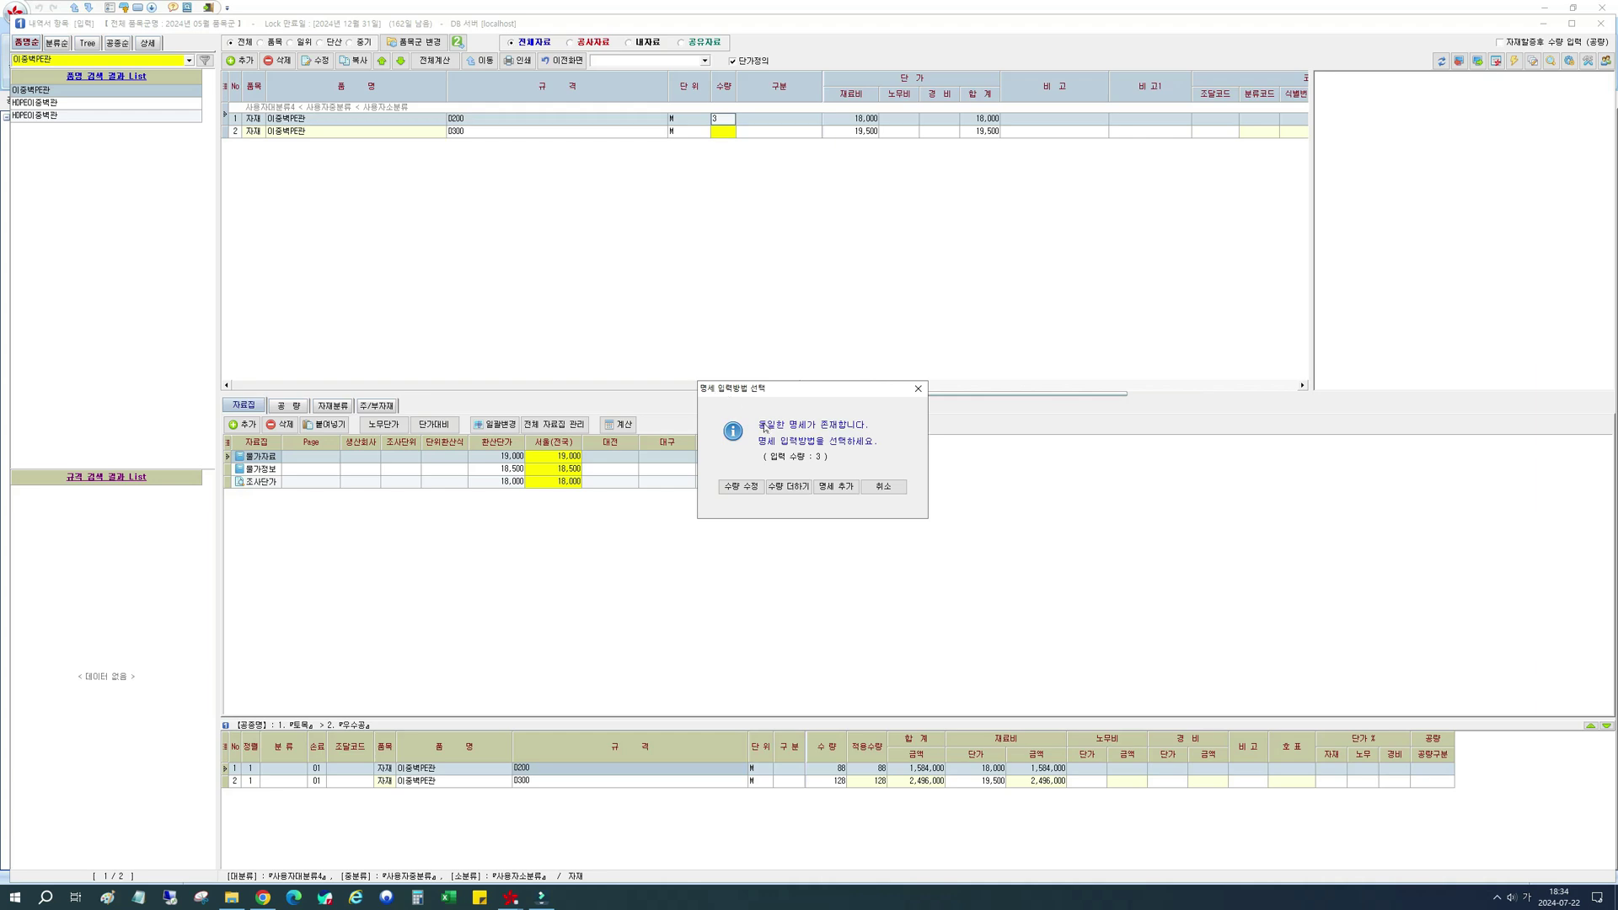
{"action": "left_click", "coordinate": [904, 489]}
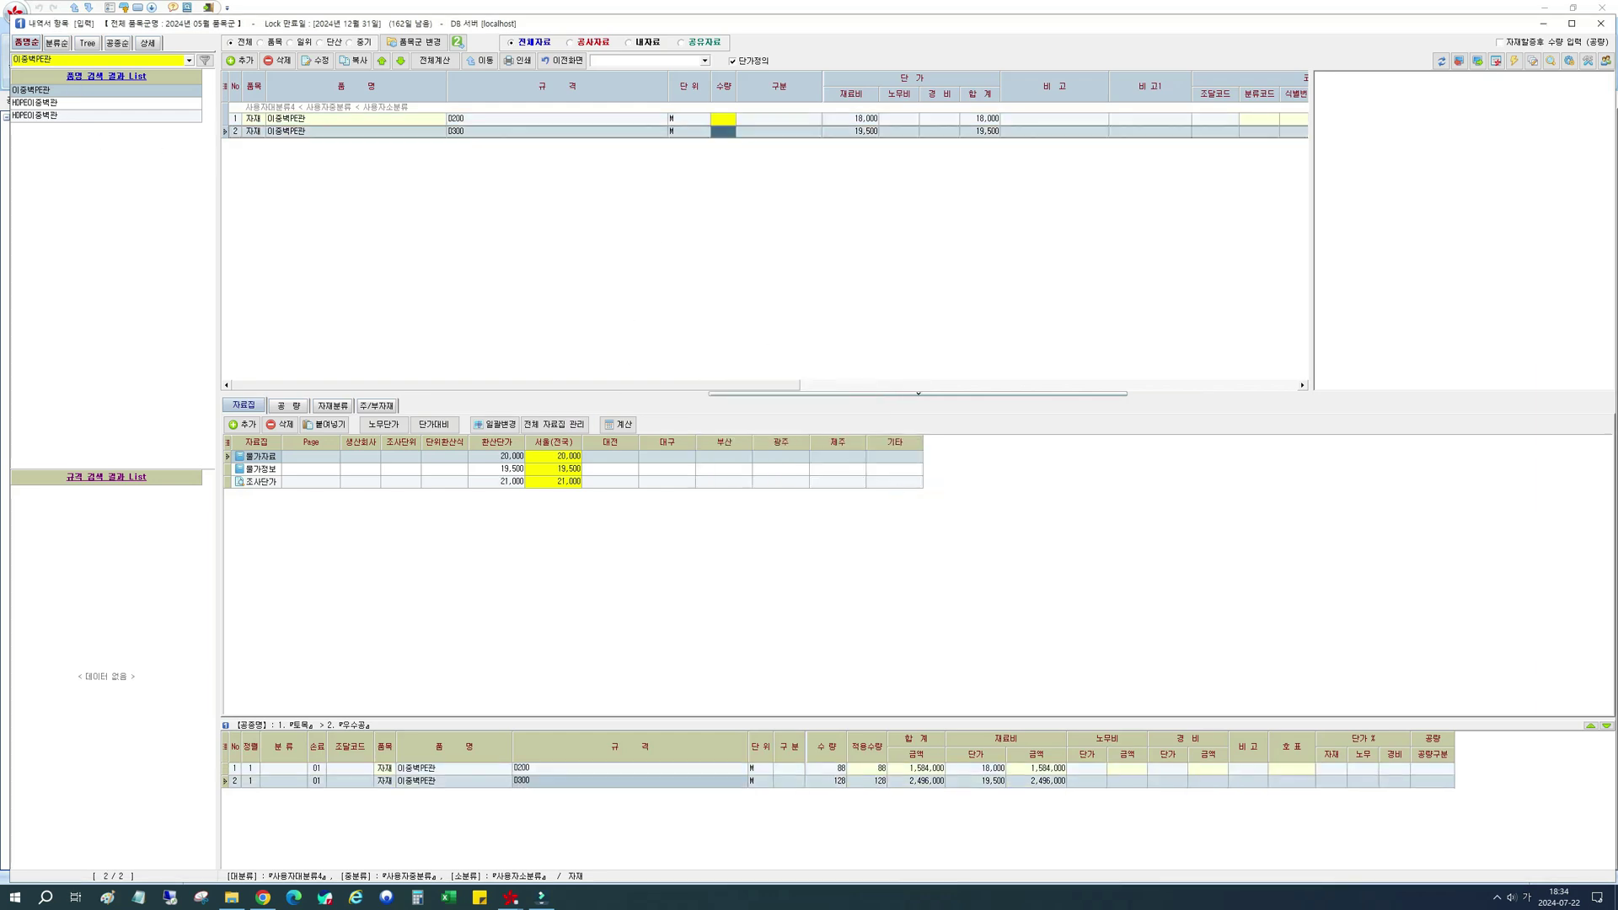
Search the item names for 바트융착 and list the 바트융착 접합 및 부설 items.
{"action": "left_click", "coordinate": [85, 60]}
{"action": "type", "text": "ㅂ"}
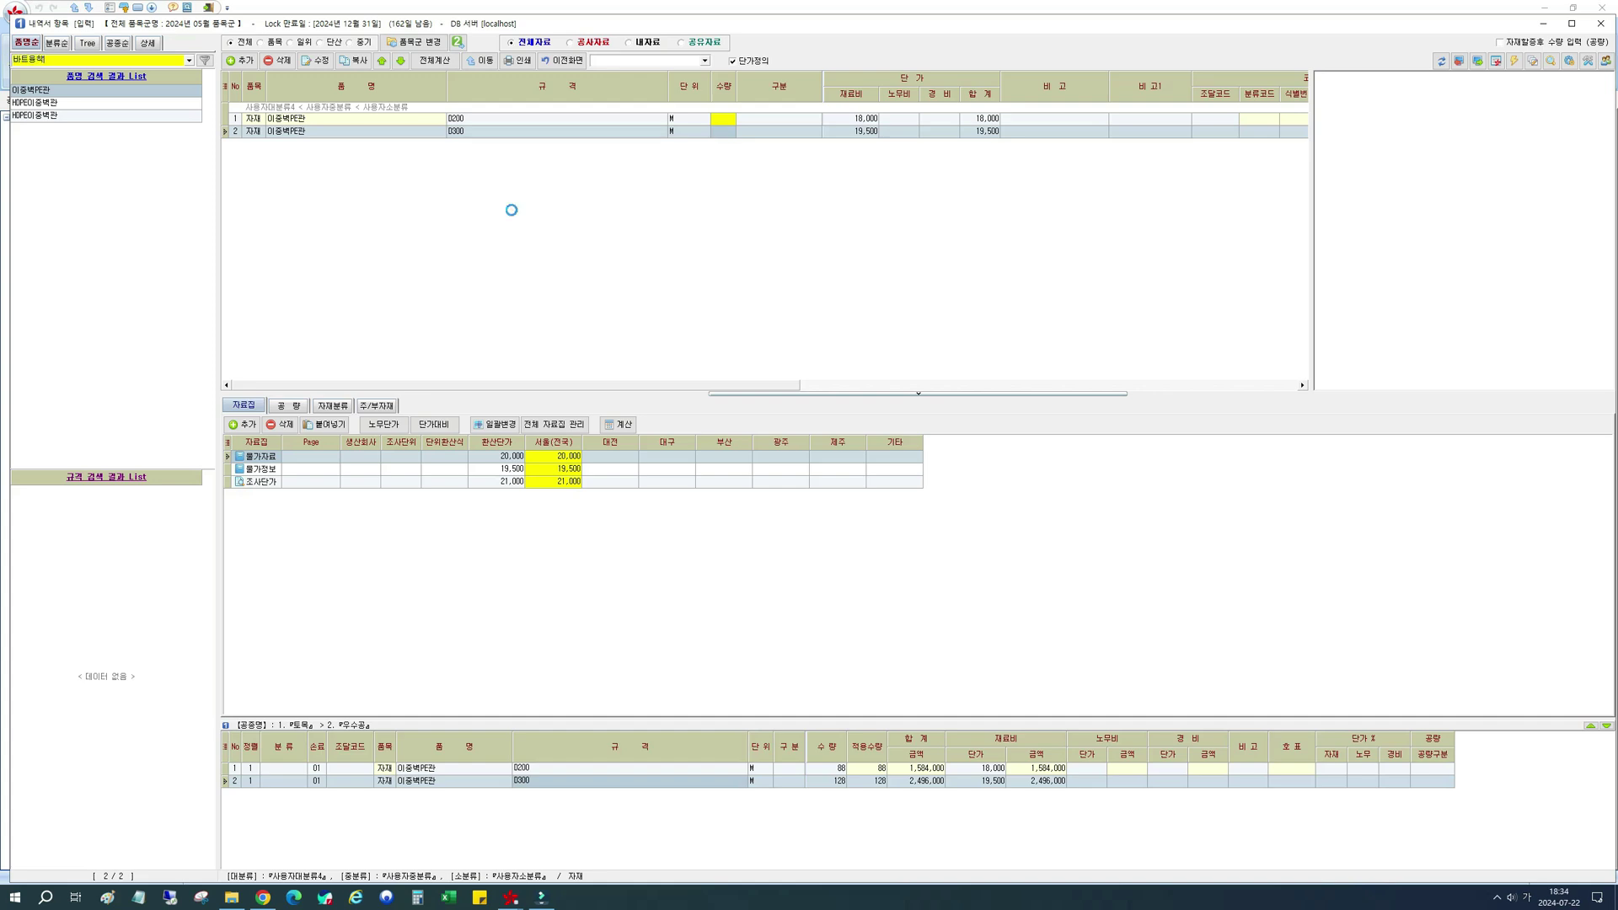
{"action": "type", "text": "ㅏ트용착"}
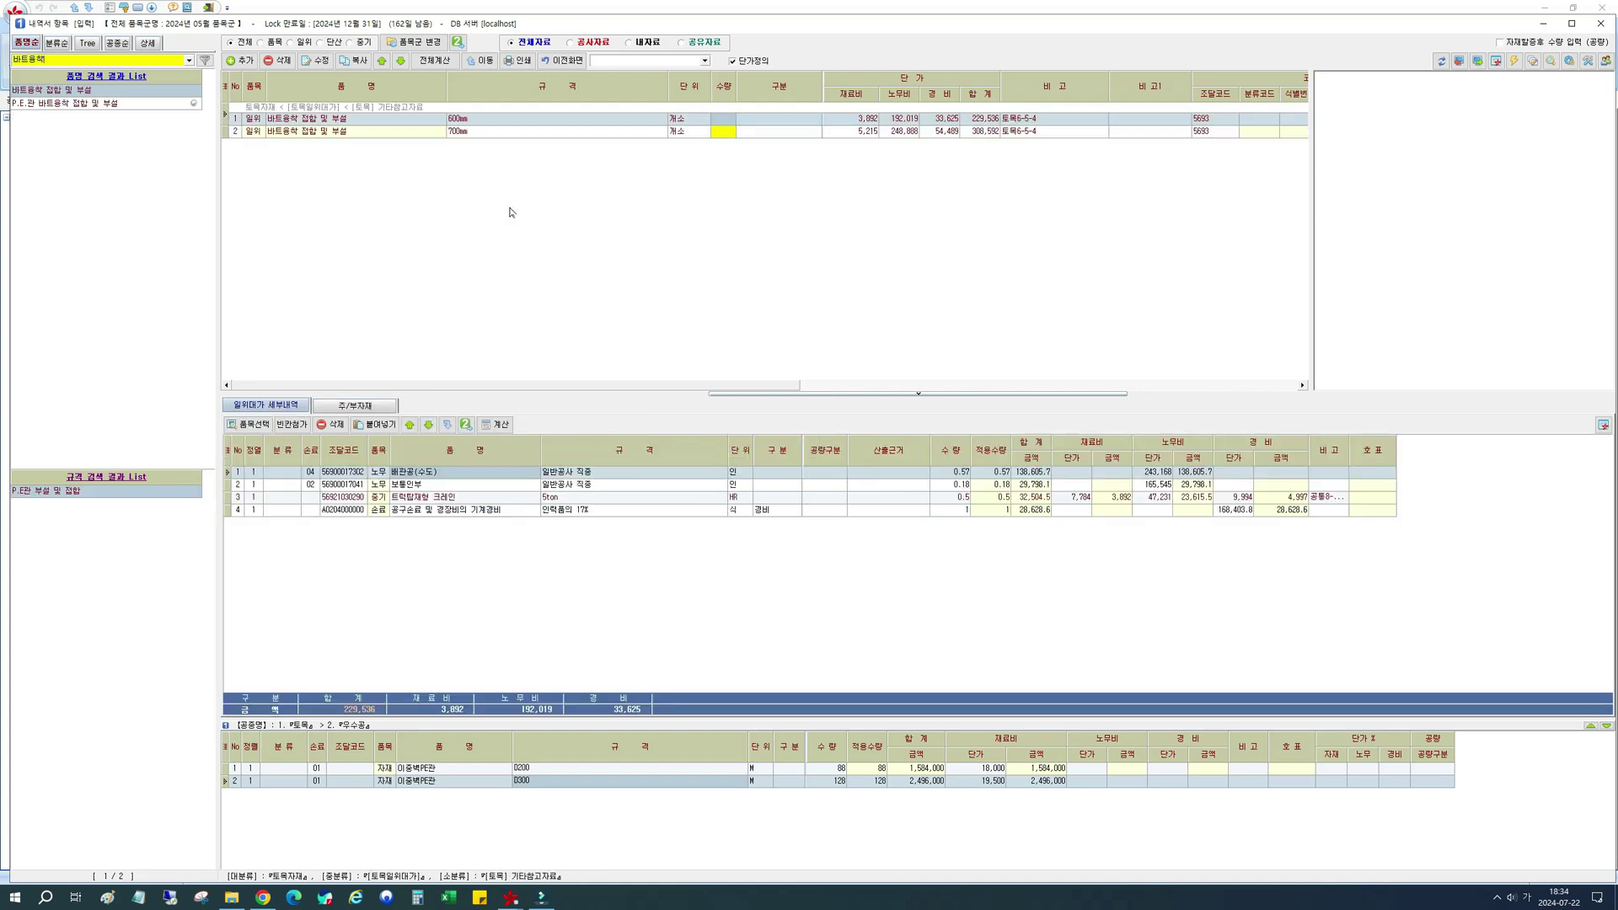
{"action": "left_click", "coordinate": [95, 95]}
Add 바트융착 접합 및 부설 below the 이중벽PE관 lines of 우수공 with quantity 3 for 600mm and 5 for 700mm.
{"action": "left_click", "coordinate": [534, 133]}
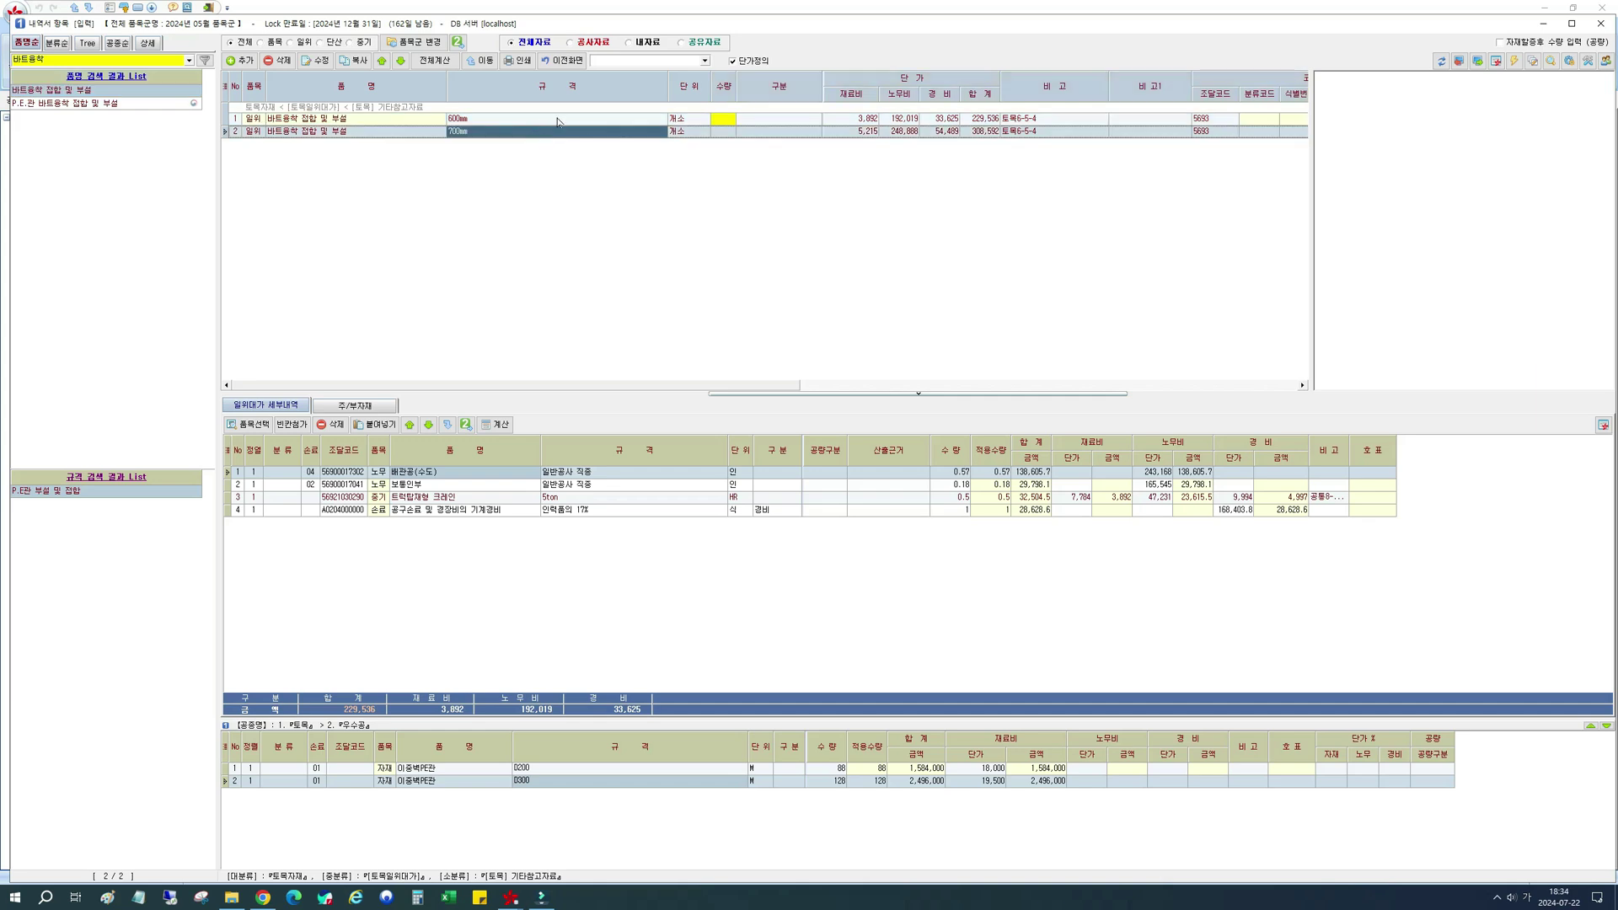
{"action": "left_click", "coordinate": [713, 119]}
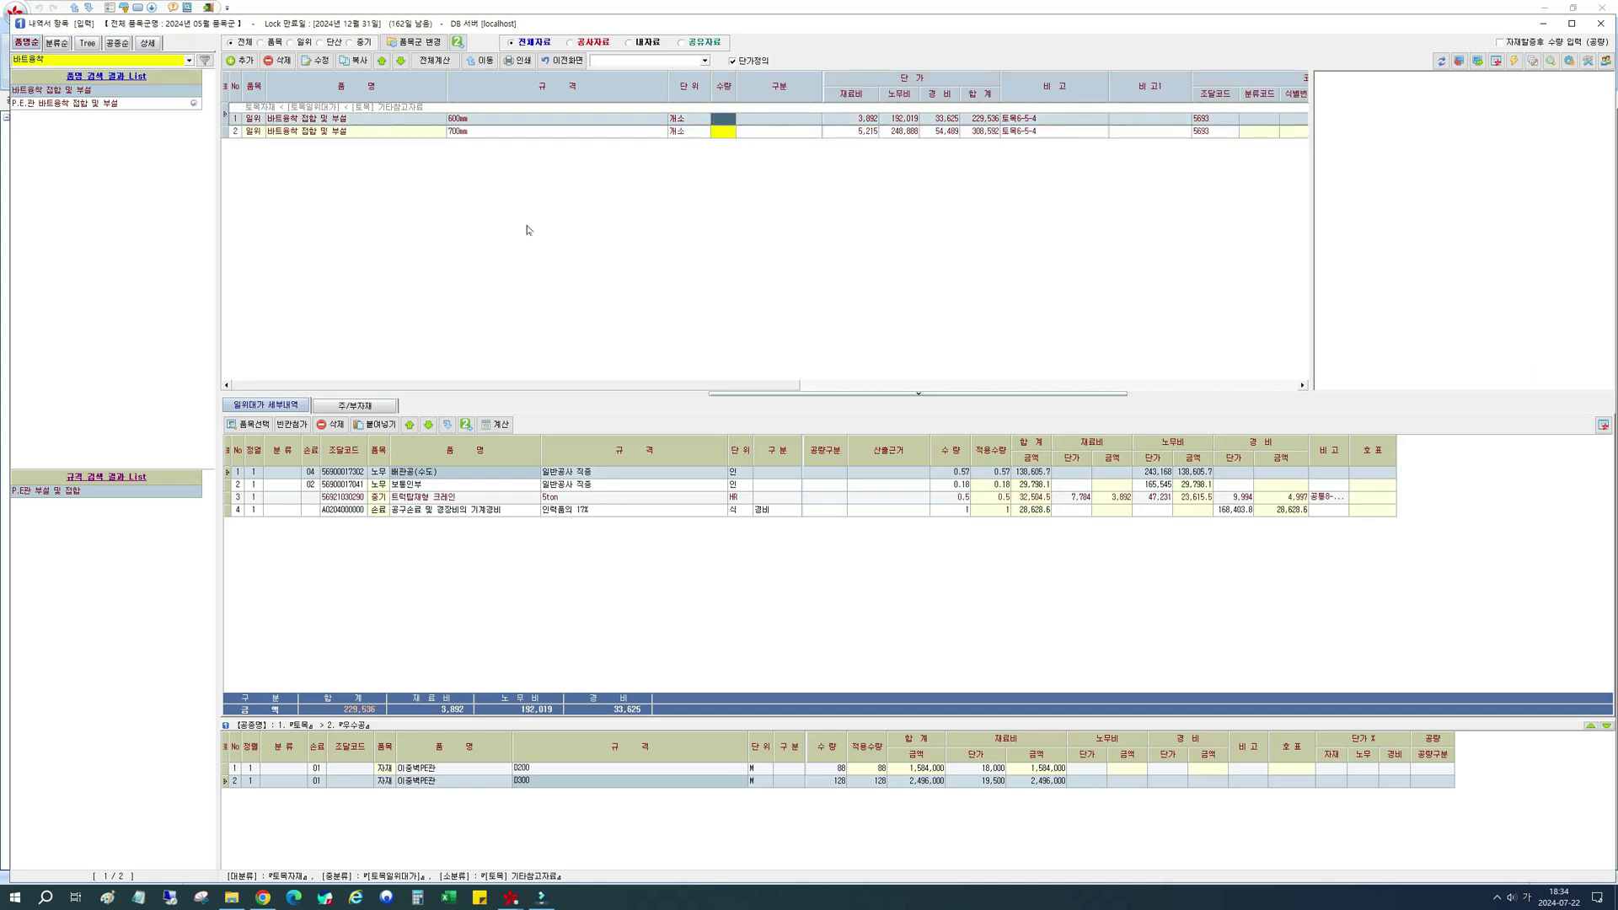
{"action": "type", "text": "3"}
{"action": "key", "text": "Return"}
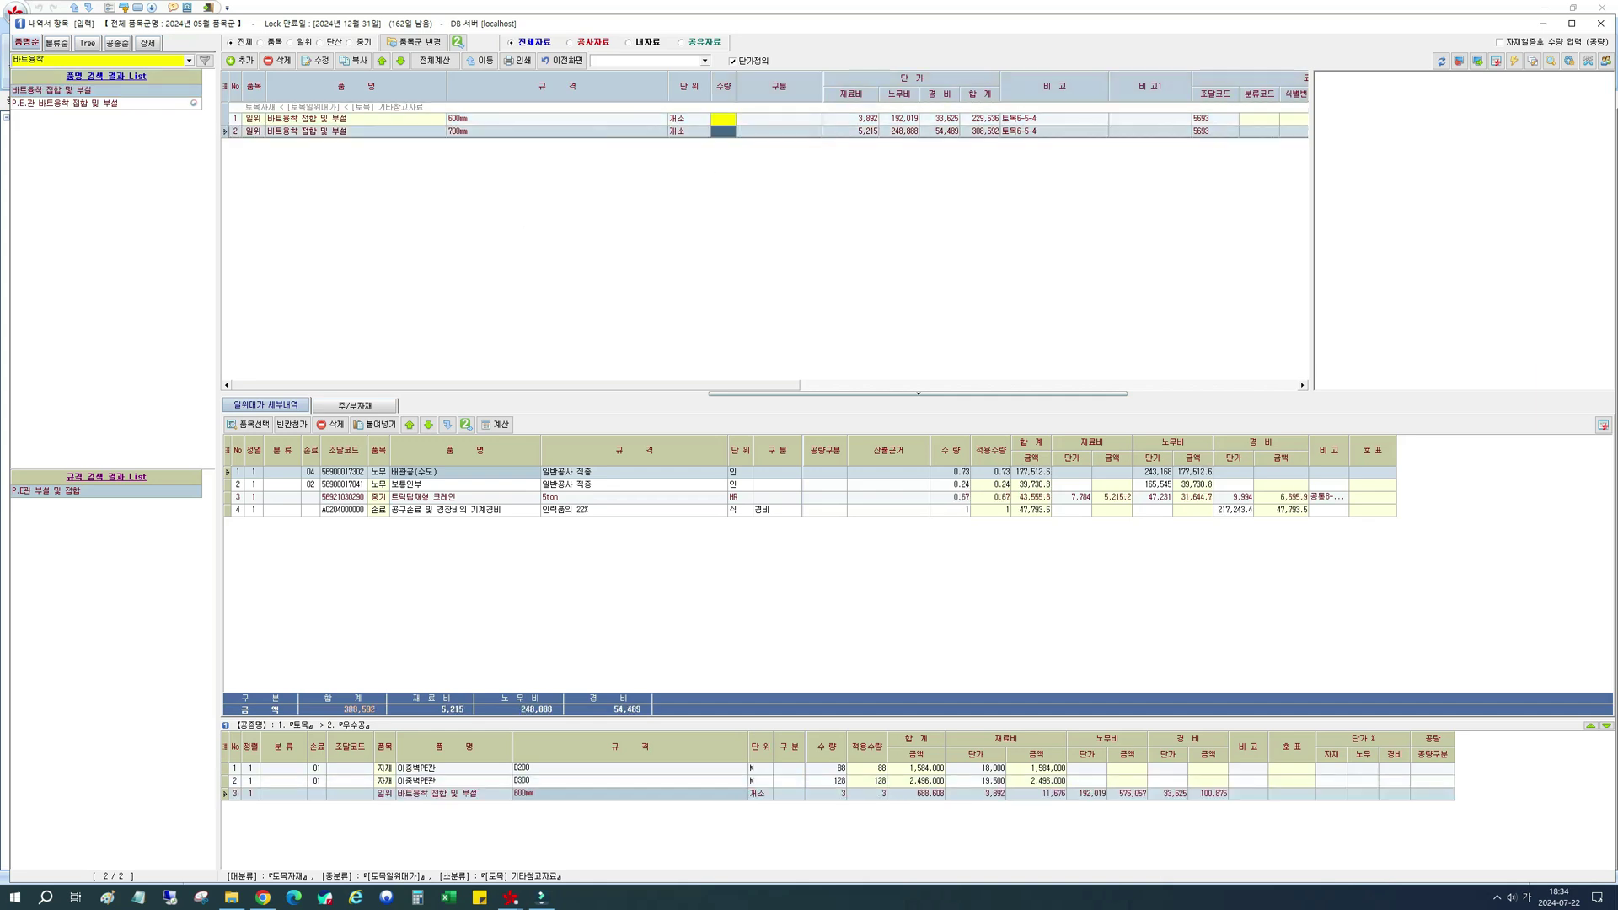
{"action": "type", "text": "5"}
{"action": "key", "text": "Return"}
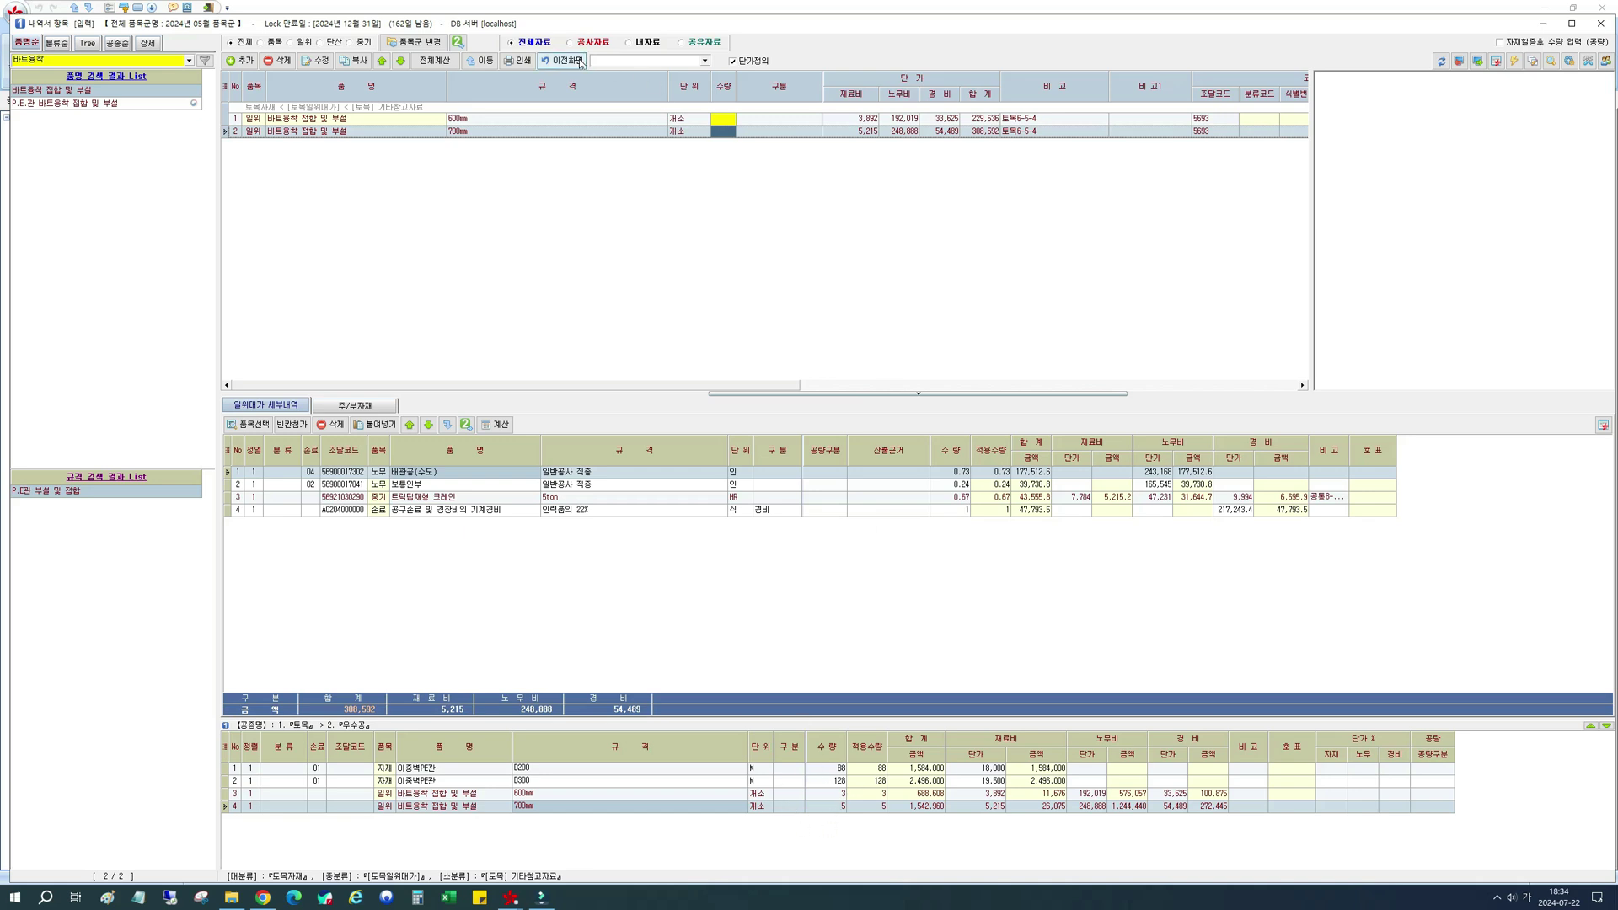
Return to the 내역서 and move the 바트융착 접합 및 부설 600mm and 700mm lines above the 이중벽PE관 lines.
{"action": "left_click", "coordinate": [576, 61]}
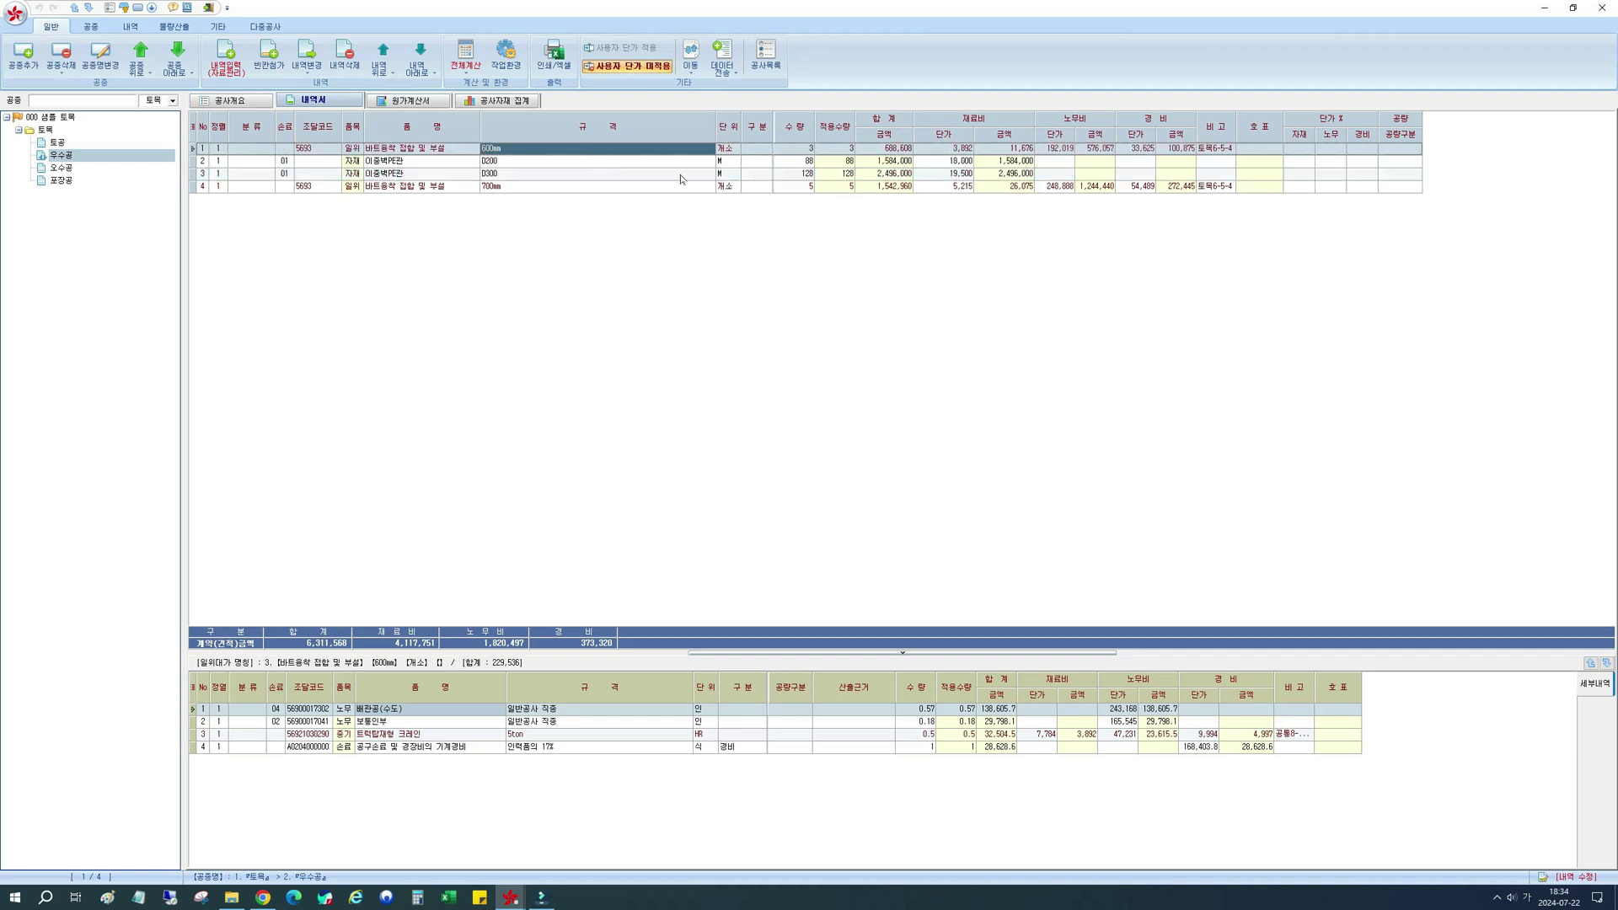
{"action": "left_click", "coordinate": [632, 187]}
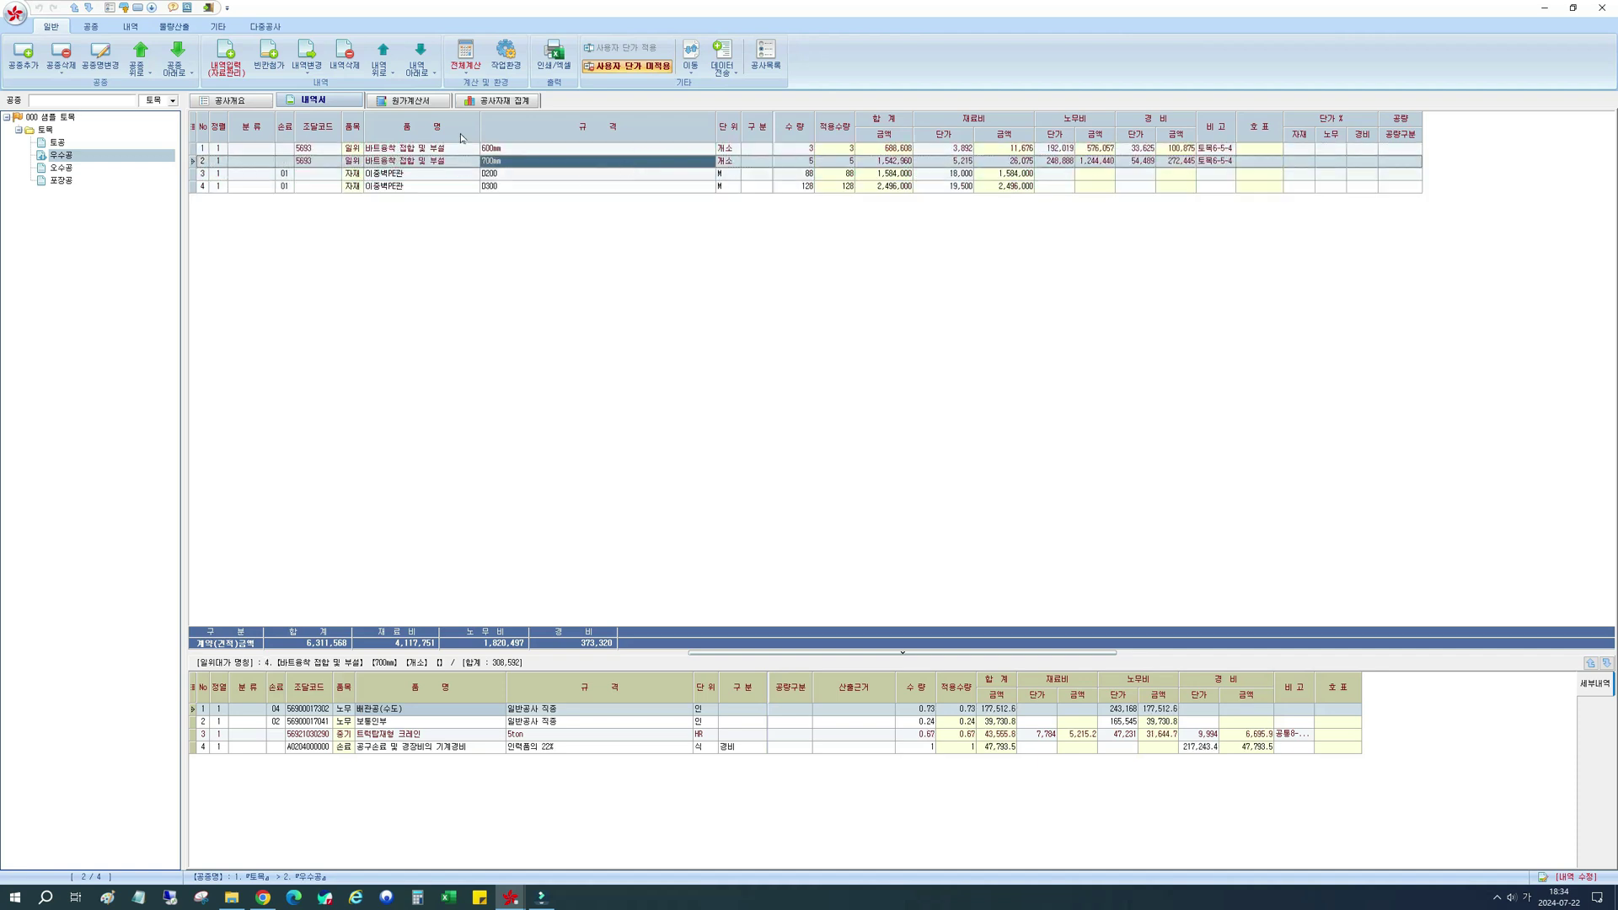